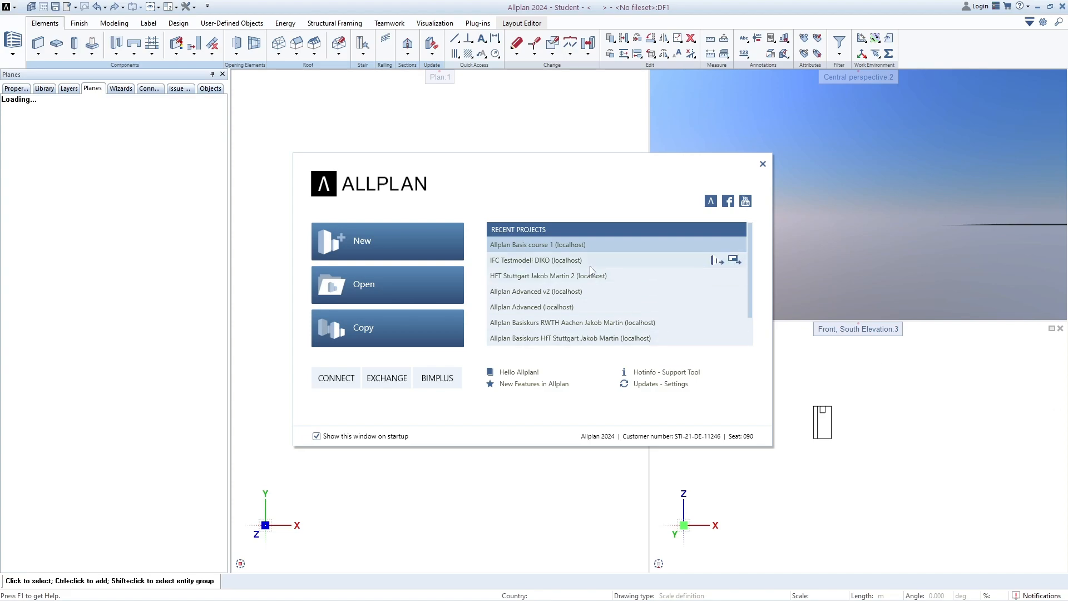
Open the recent project Allplan Basis course 1 and bring the foundation plan into view
double_click(503, 247)
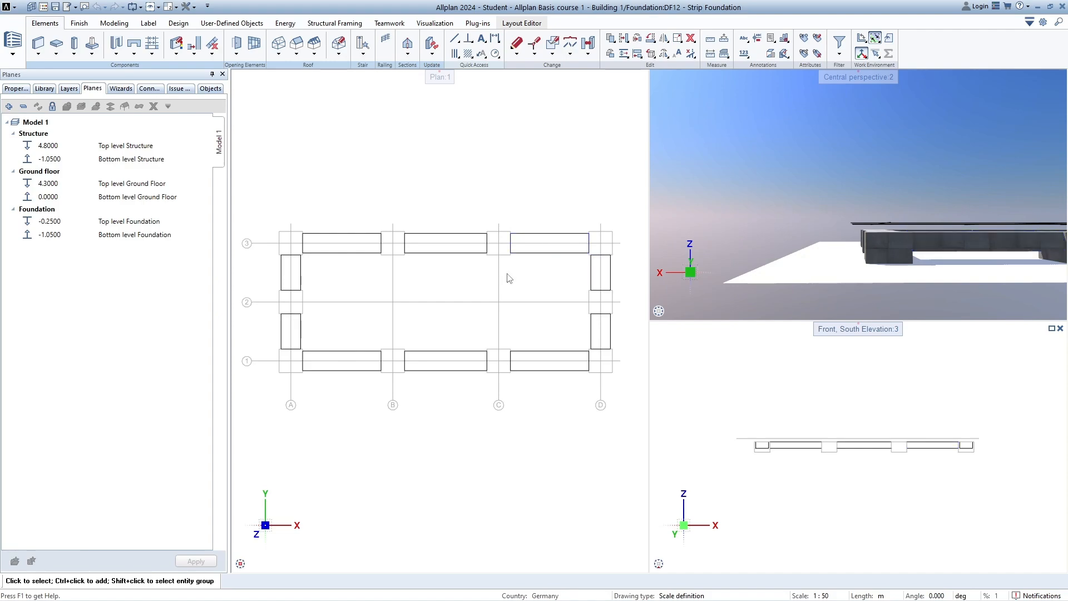
middle_click_drag(348, 298, 396, 284)
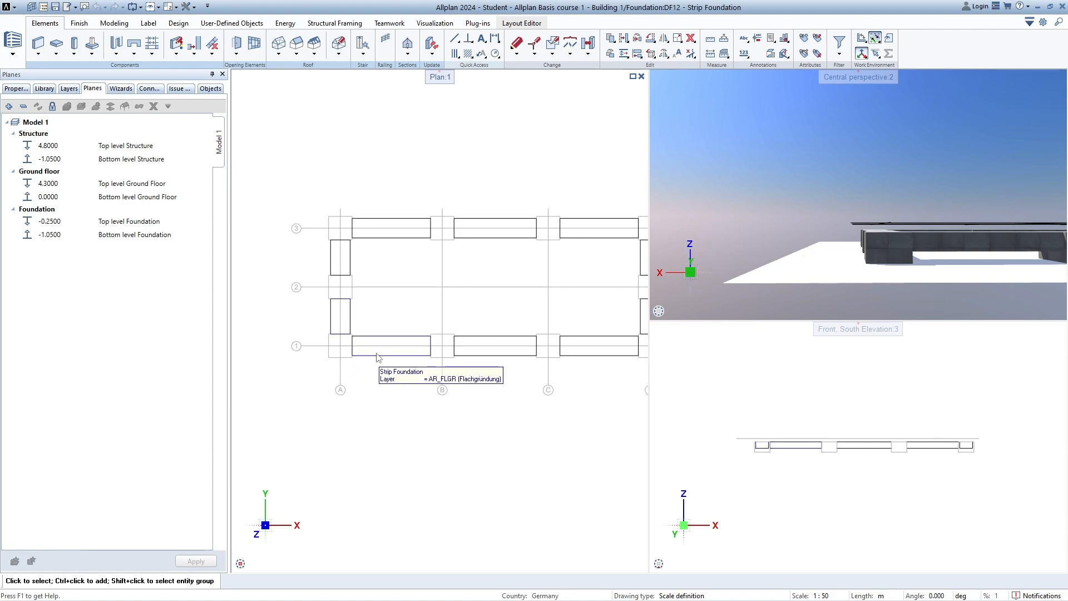
Set drawing file 12 Strip Foundation to reference status in the building structure
left_click(44, 7)
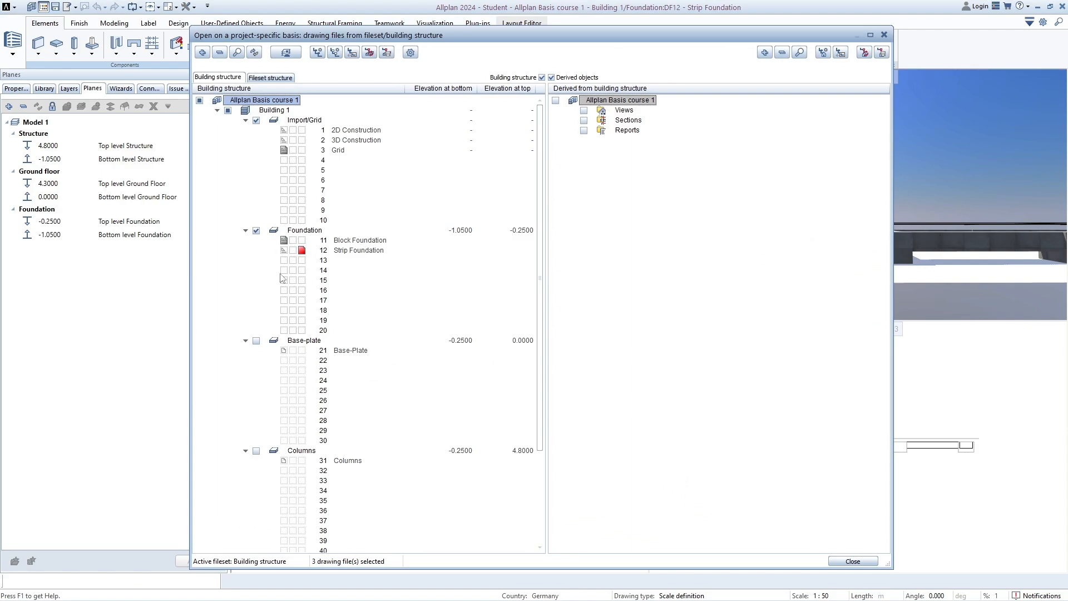
right_click(329, 251)
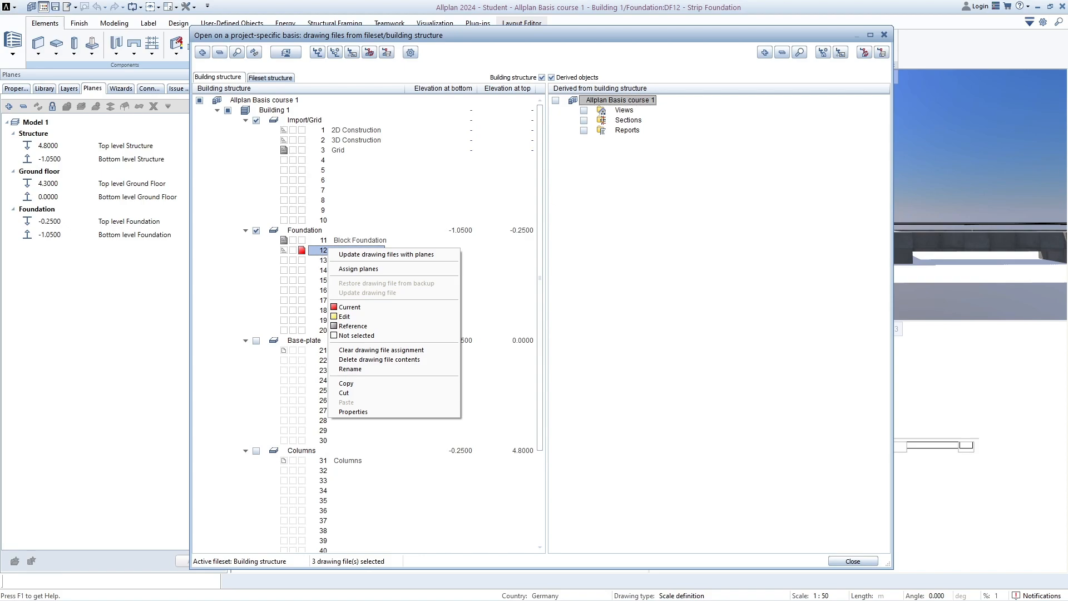
left_click(284, 249)
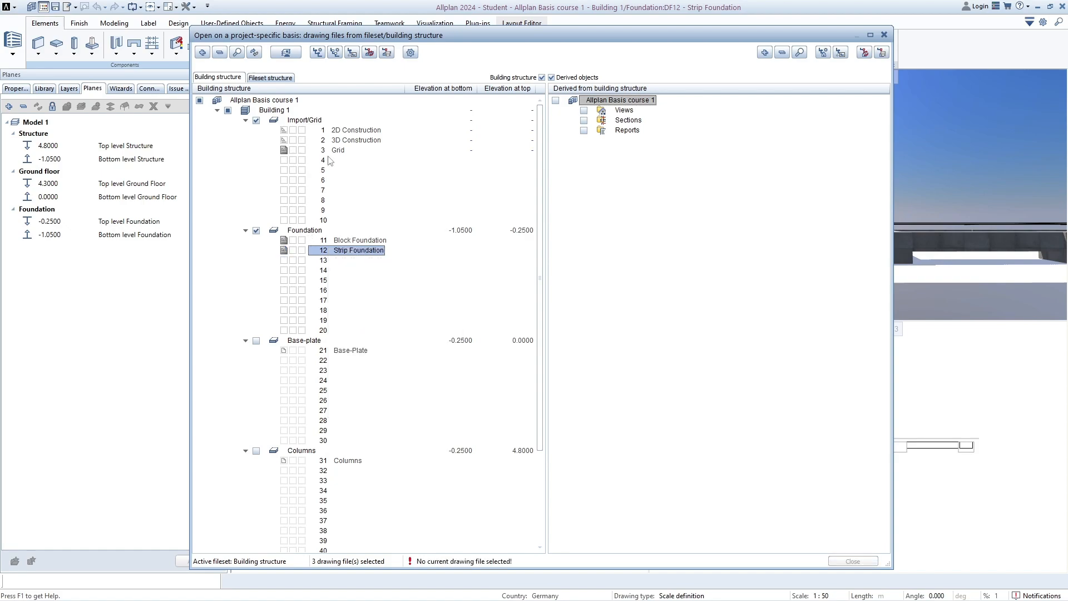
right_click(335, 252)
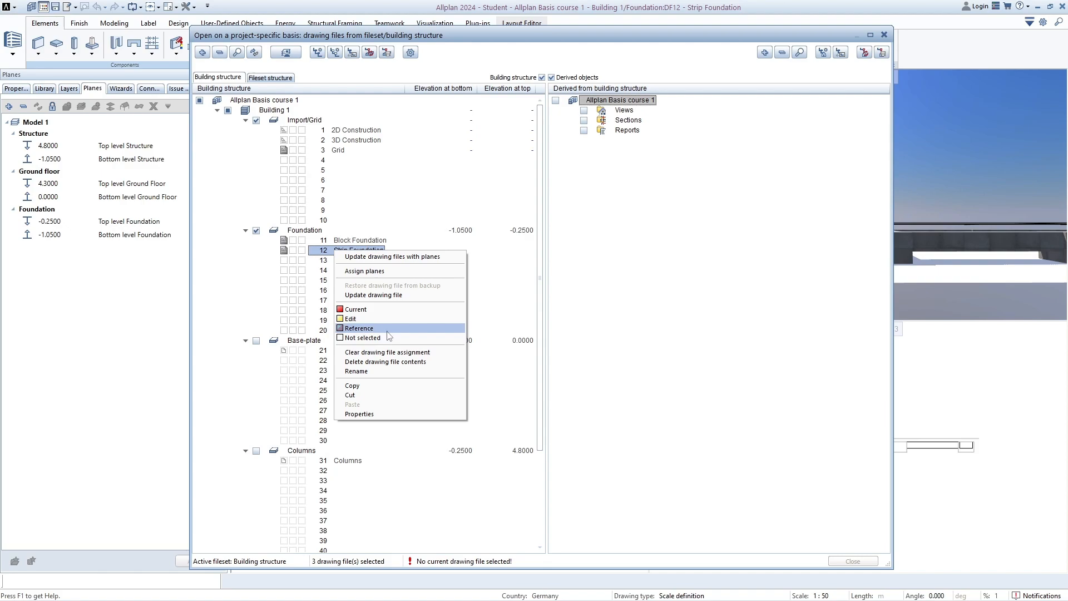
left_click(324, 441)
Make drawing file 31 Columns the current file and close the building structure dialog
scroll(339, 462, "down", 4)
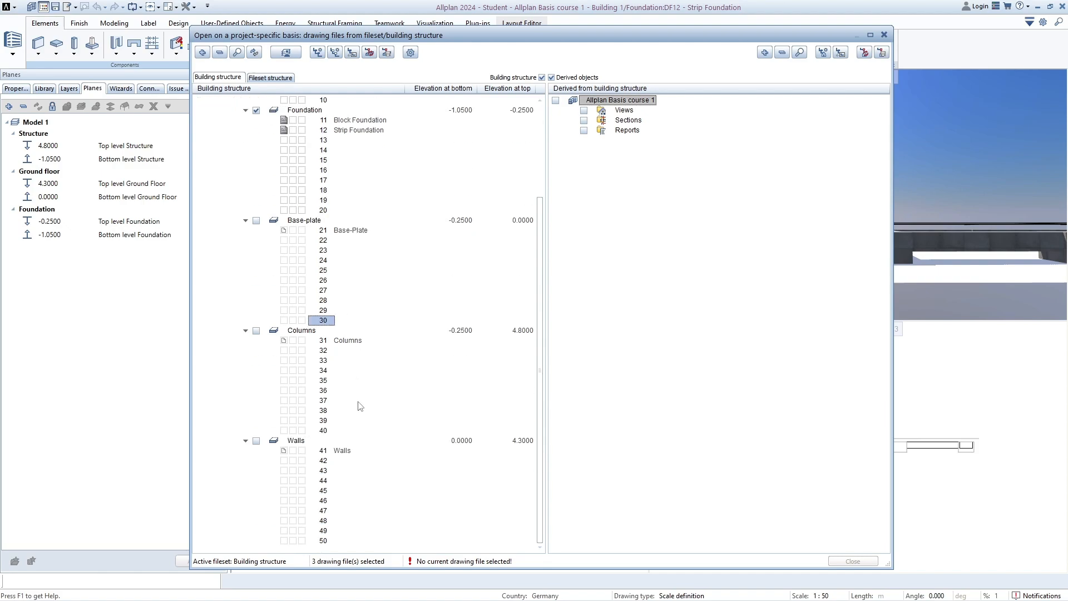
left_click(301, 340)
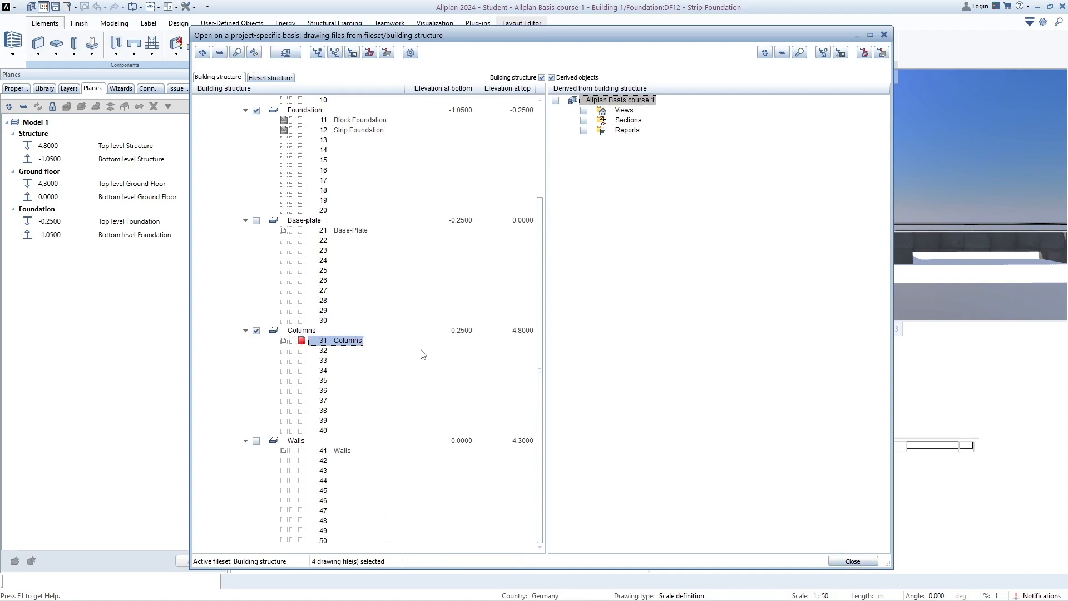
scroll(347, 373, "up", 2)
scroll(367, 389, "down", 2)
left_click(852, 561)
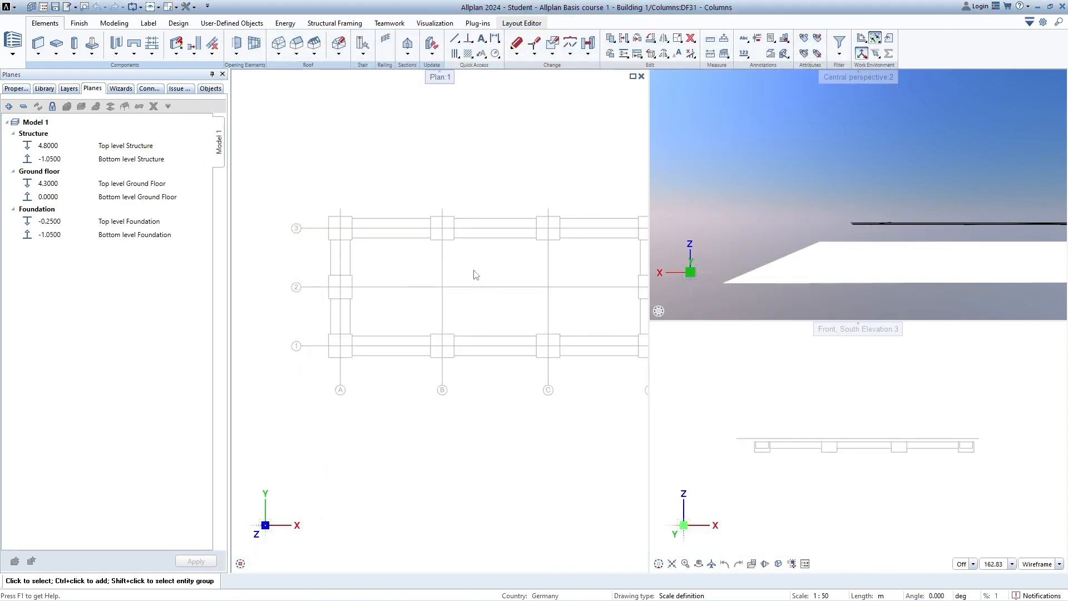
Examine the referenced foundations and grid in the plan and perspective views
middle_click_drag(542, 277, 469, 287)
scroll(470, 287, "down", 3)
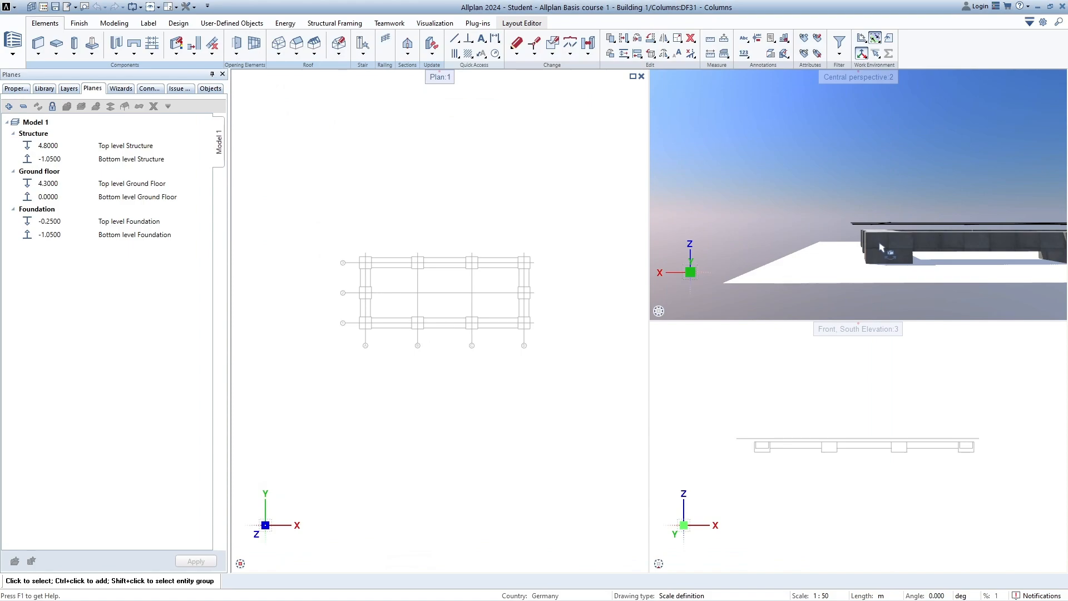
scroll(853, 248, "down", 3)
middle_click_drag(906, 264, 834, 217)
left_click_drag(835, 211, 911, 259)
middle_click_drag(911, 259, 892, 209)
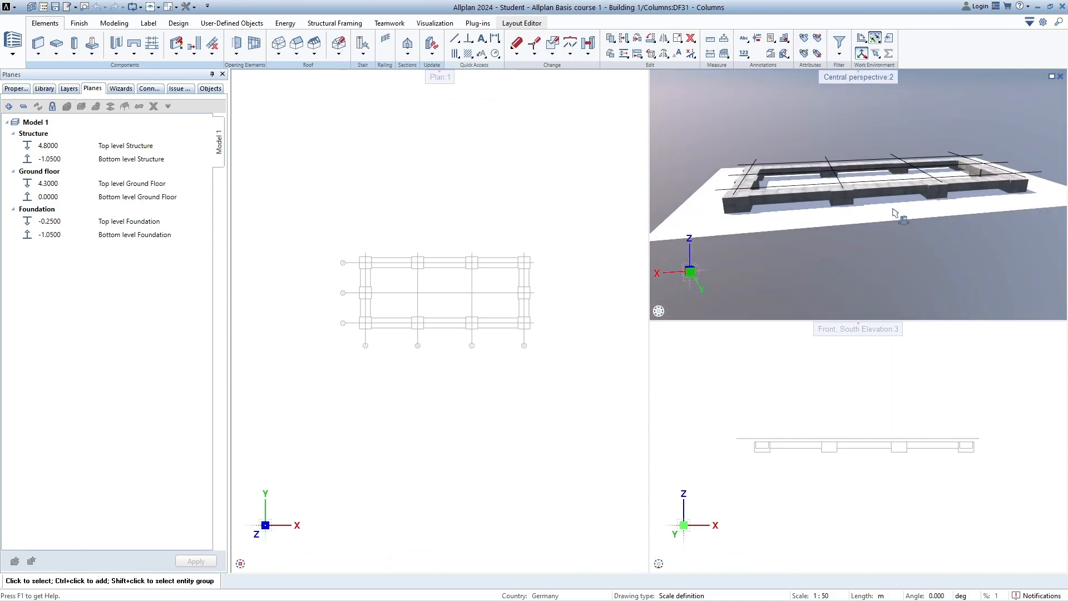
scroll(377, 336, "up", 4)
scroll(377, 337, "up", 1)
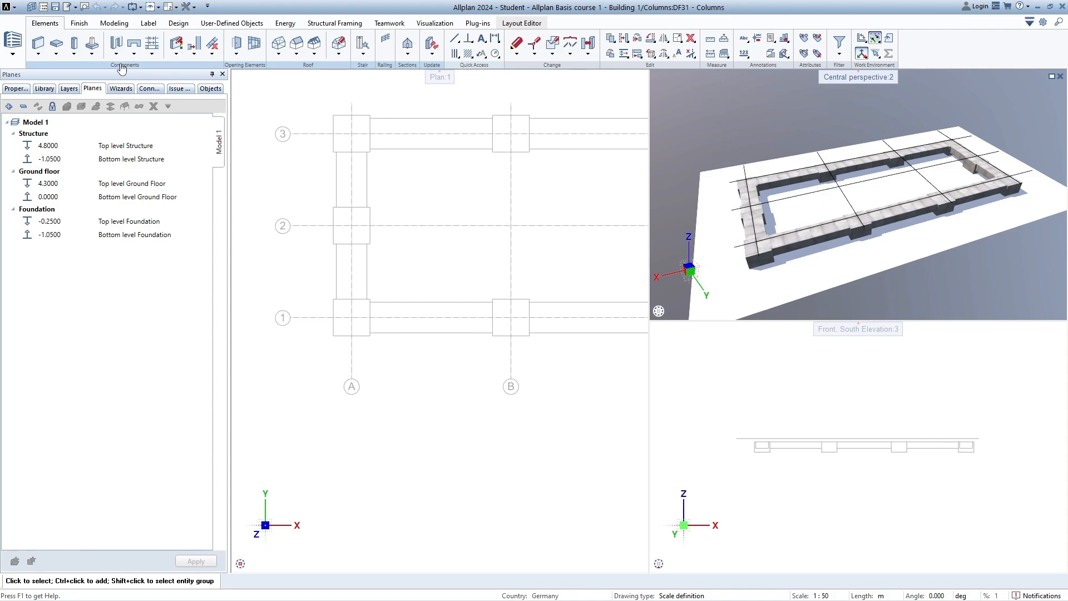
Start the Column tool from the architectural components and place its floating palettes clear of the foundation plan
left_click(11, 52)
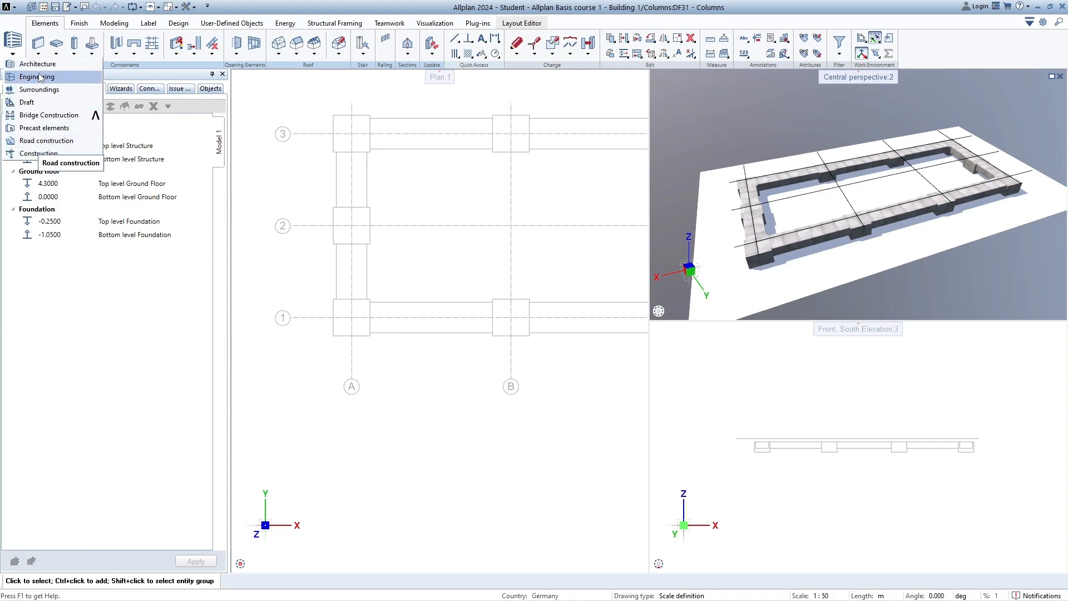
left_click(52, 27)
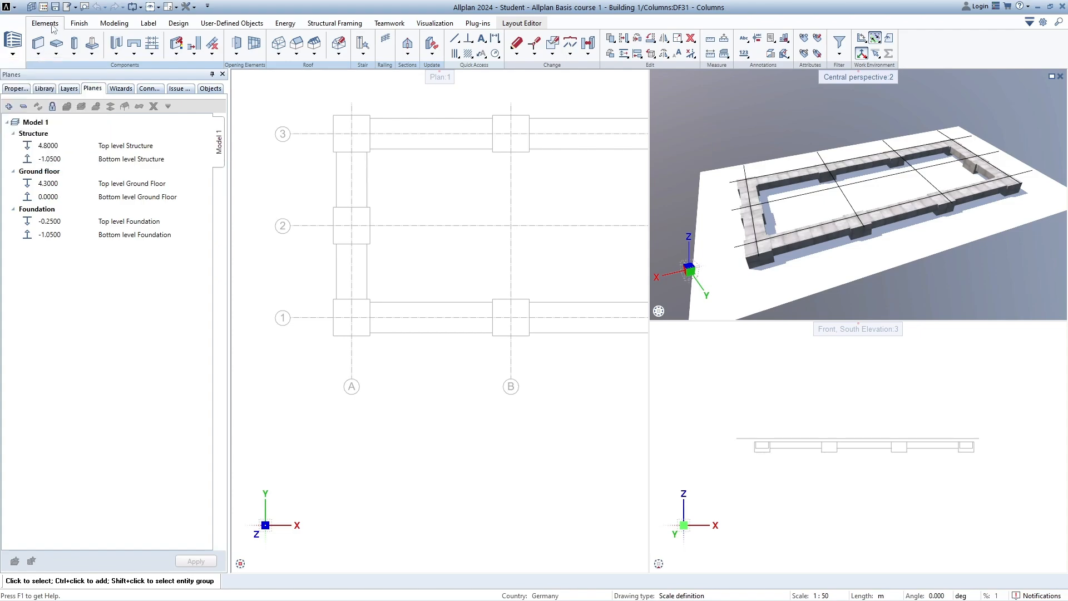
left_click(123, 66)
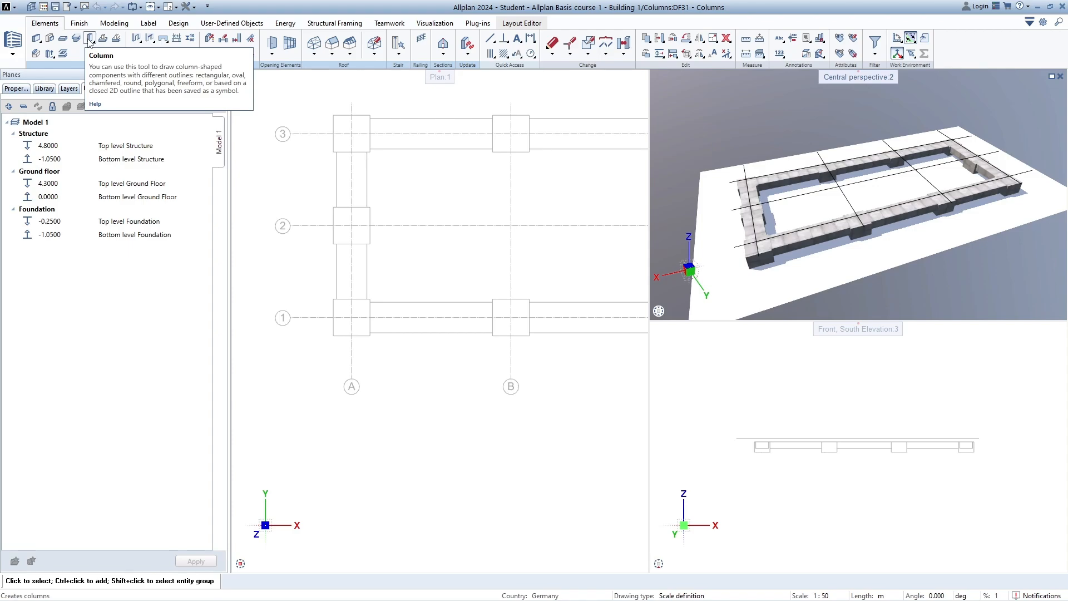
left_click(89, 40)
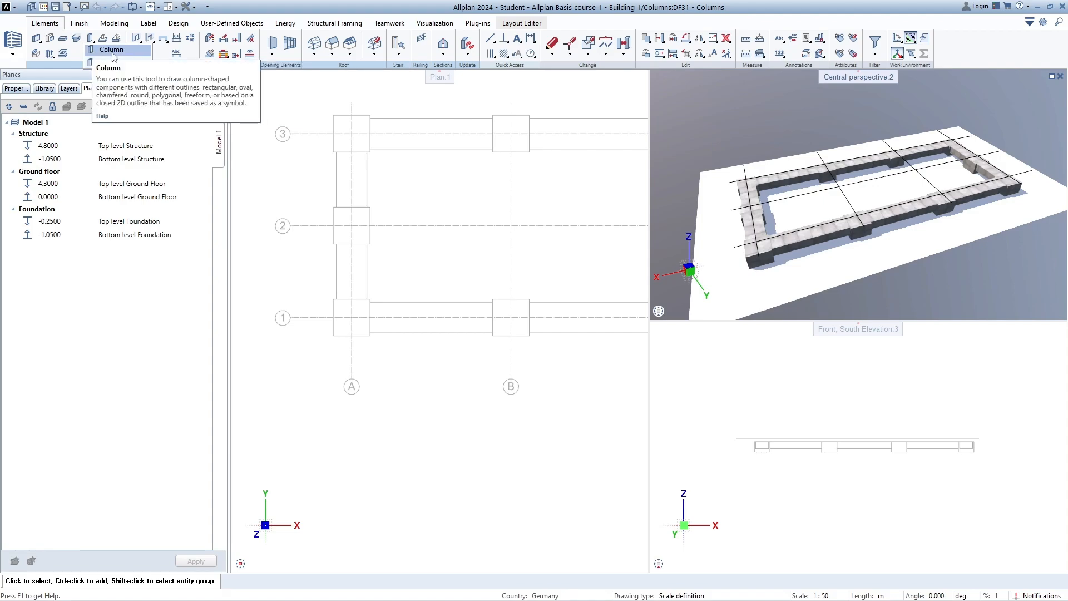
left_click(111, 50)
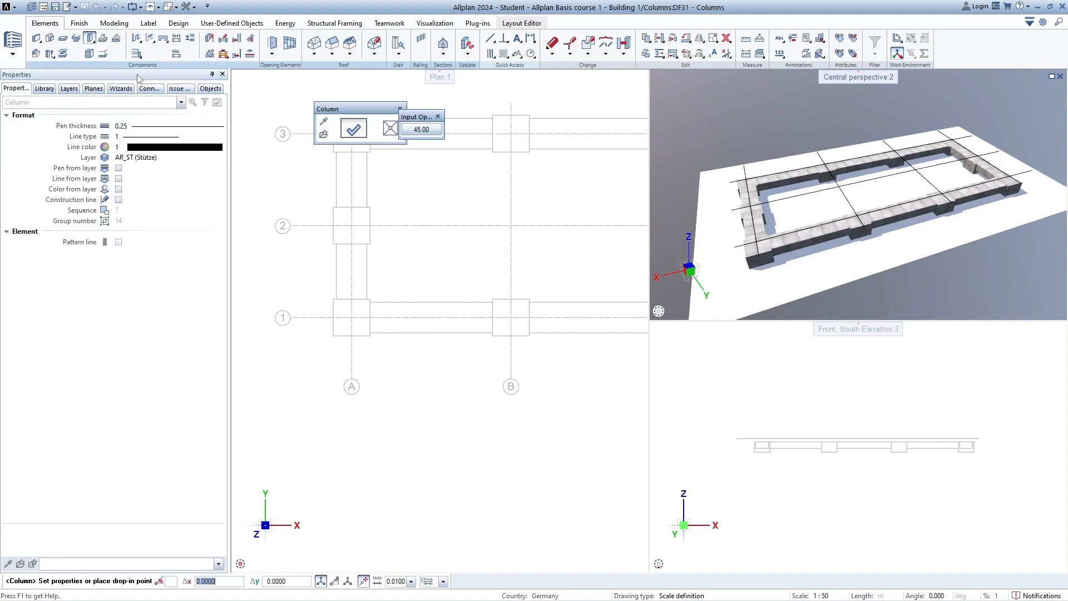
left_click_drag(335, 110, 272, 95)
left_click_drag(422, 117, 434, 95)
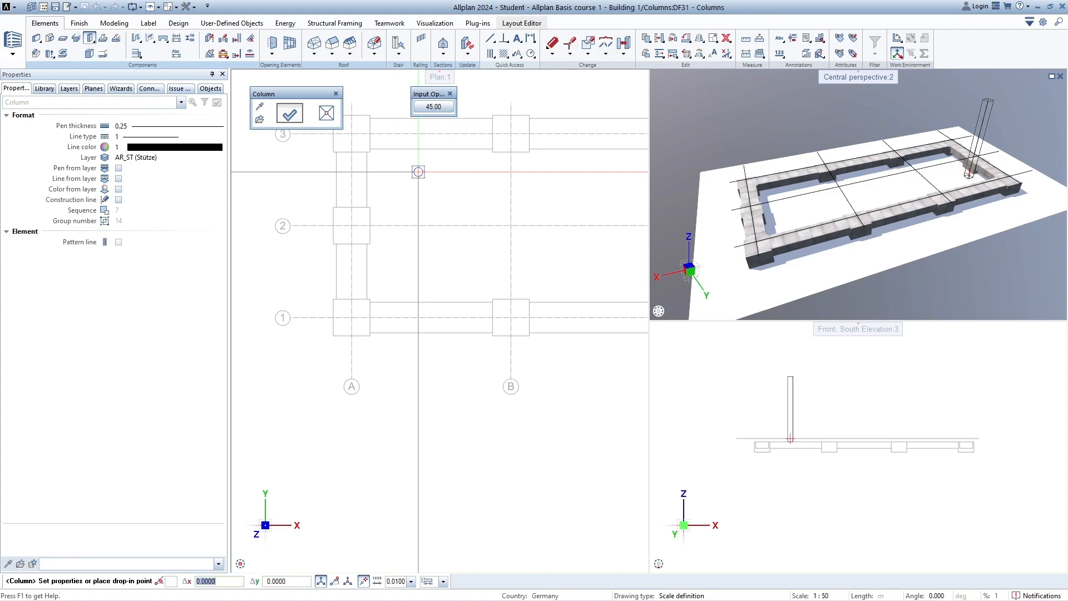
scroll(406, 222, "down", 2)
middle_click_drag(405, 222, 375, 269)
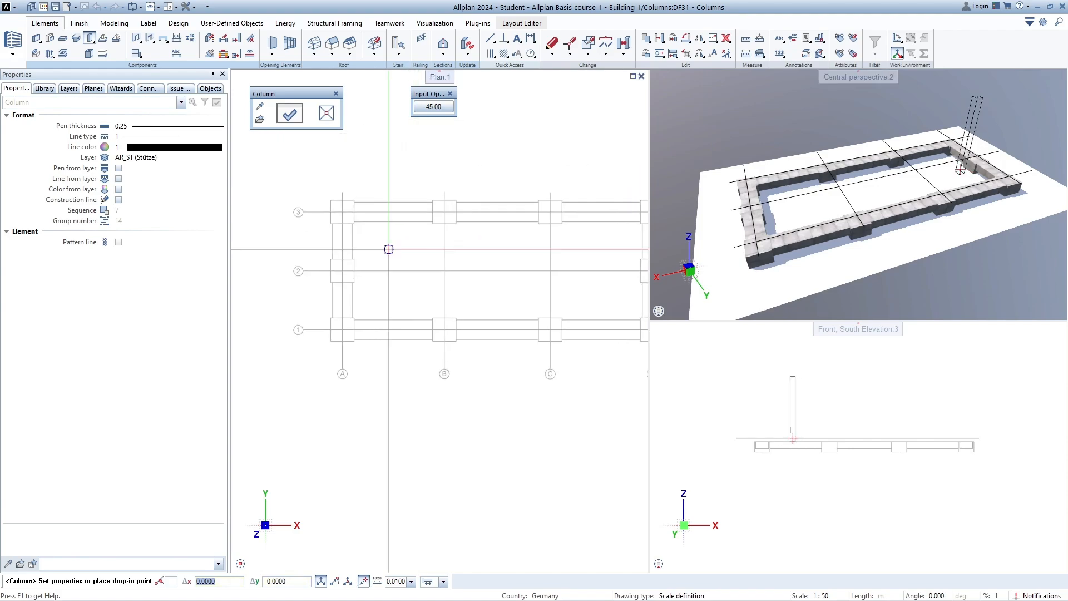
scroll(365, 225, "up", 2)
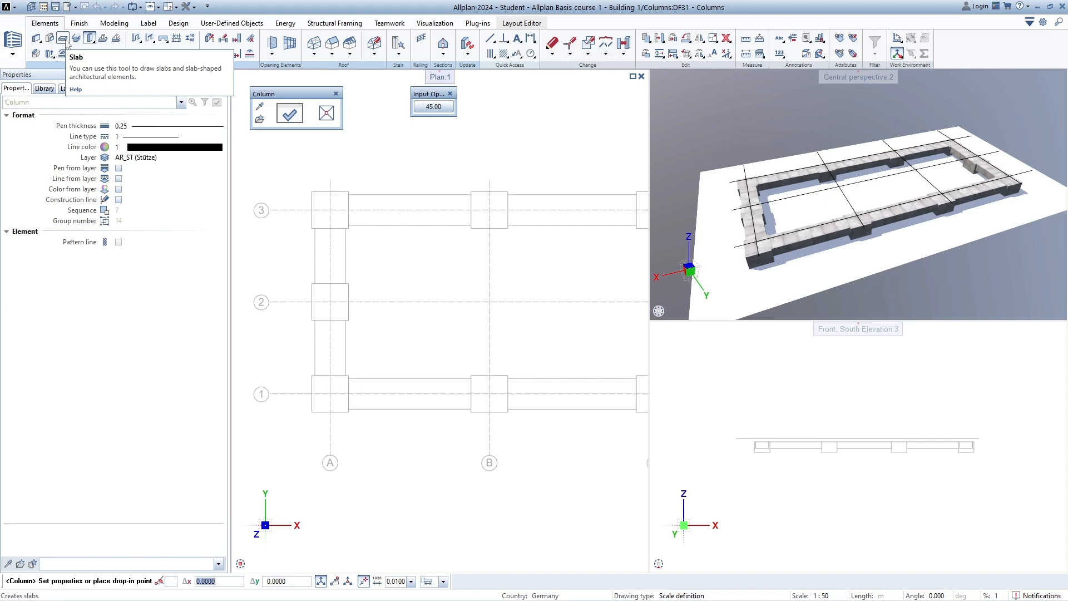
Open the column properties and position the dialog beside the Column palette
left_click_drag(295, 96, 315, 97)
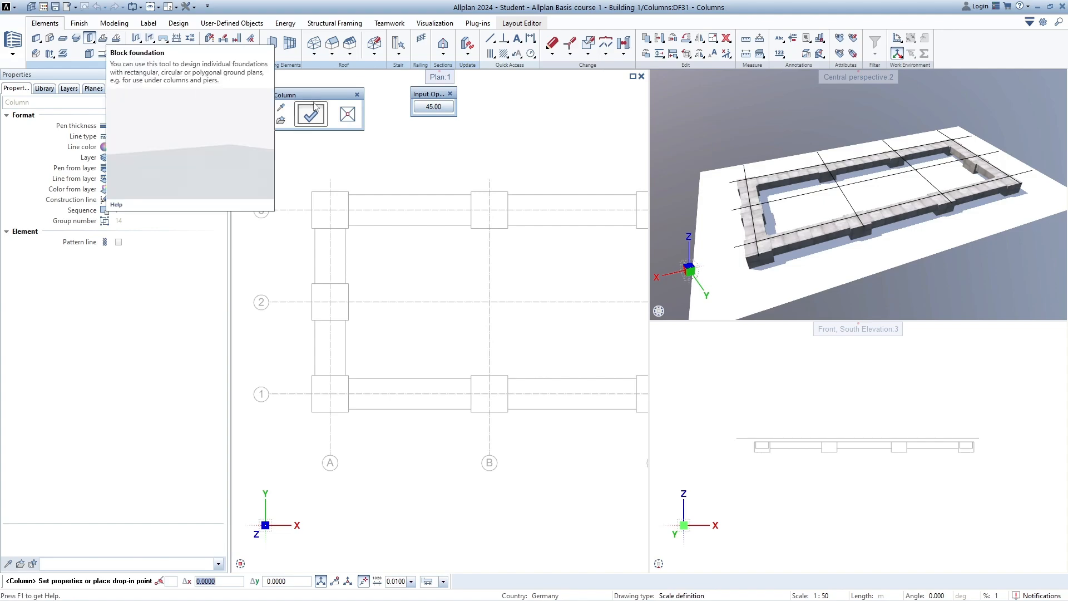
left_click_drag(312, 99, 320, 103)
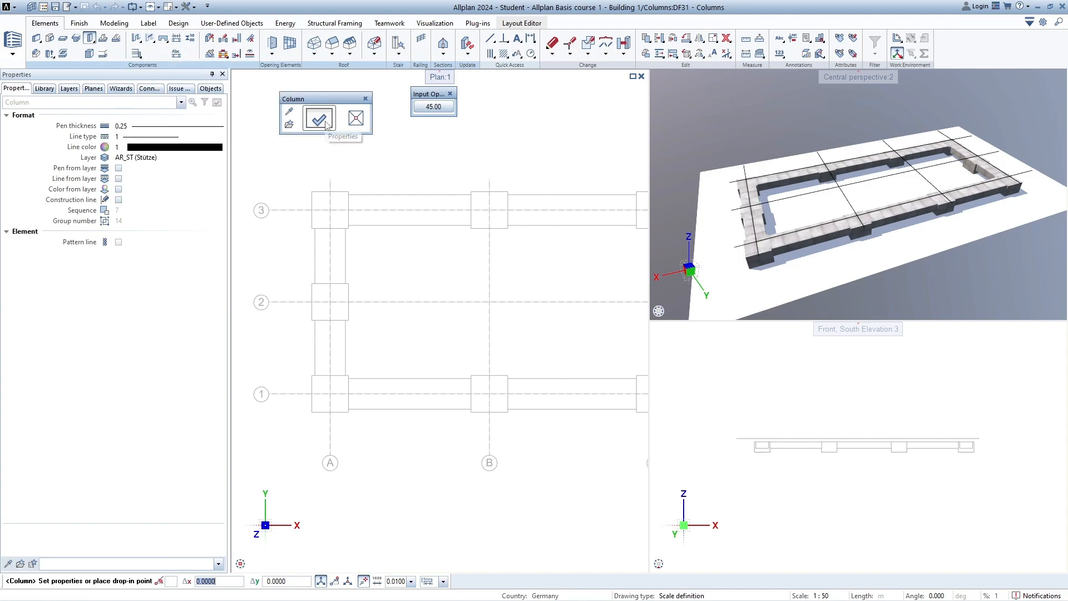
left_click(326, 124)
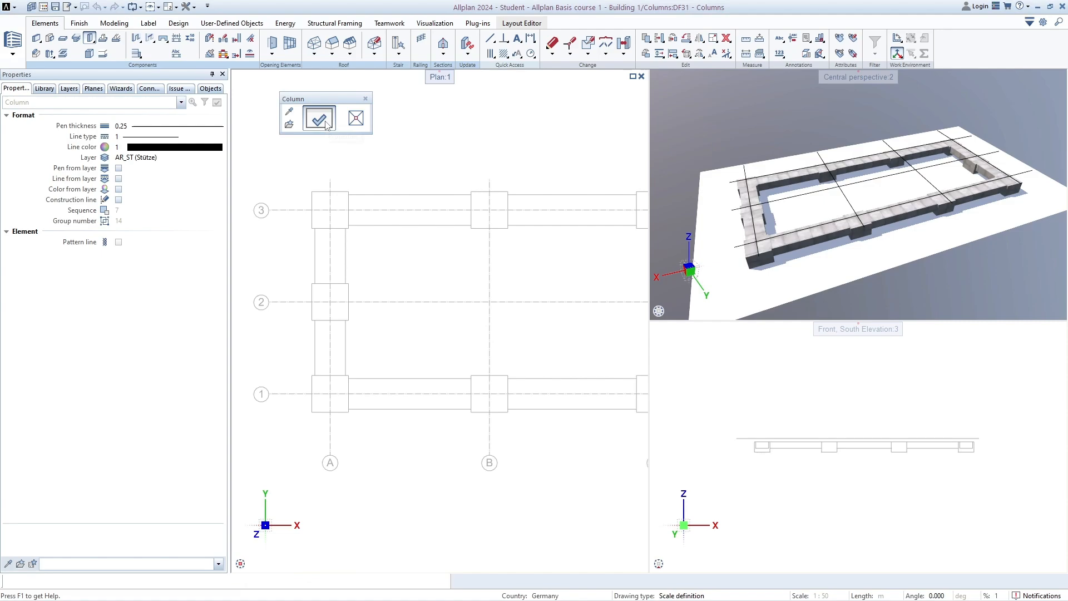
left_click_drag(679, 98, 498, 110)
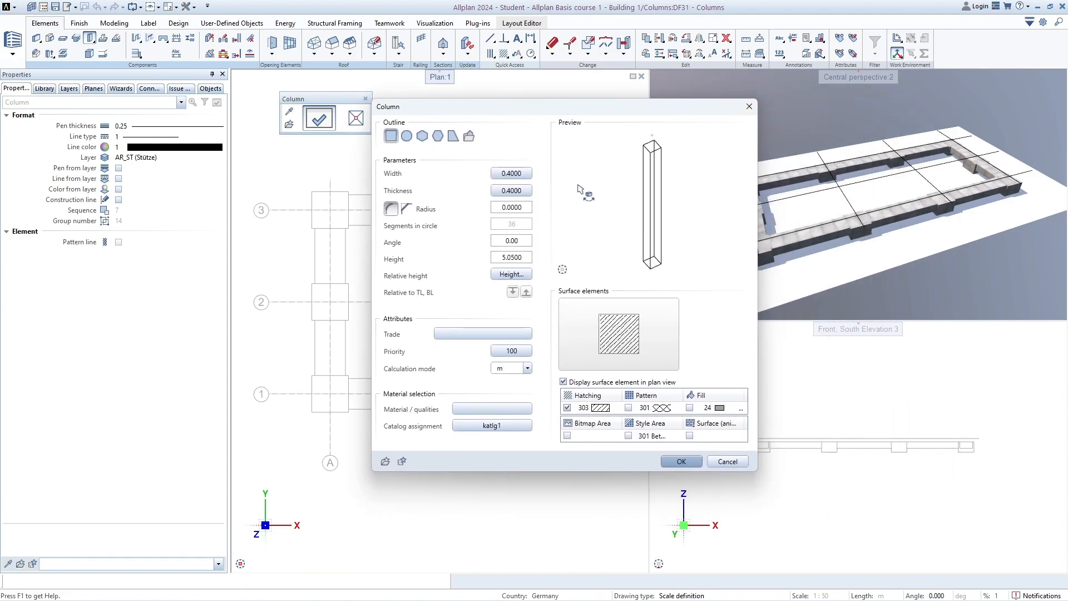
left_click_drag(654, 209, 634, 196)
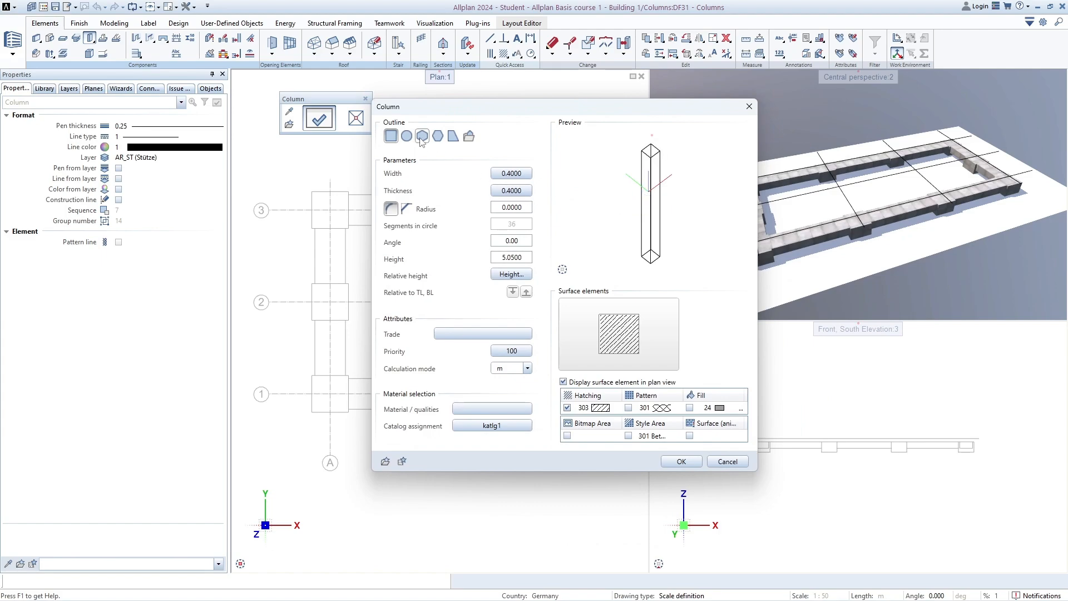
left_click_drag(404, 108, 428, 103)
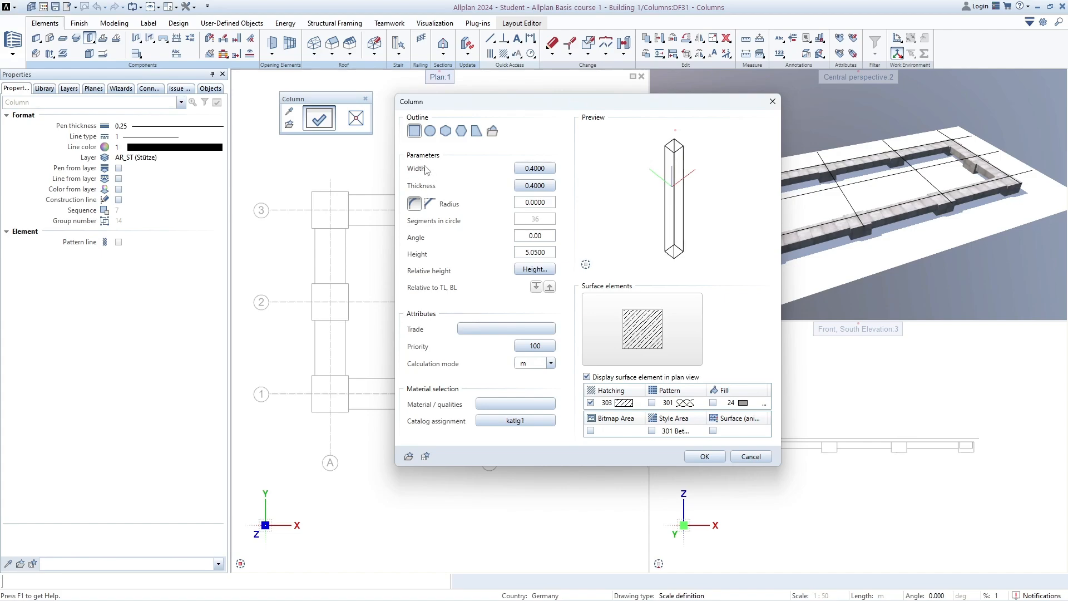
Set the rectangular column's width to 0.3 m
left_click(539, 170)
left_click_drag(531, 164, 625, 168)
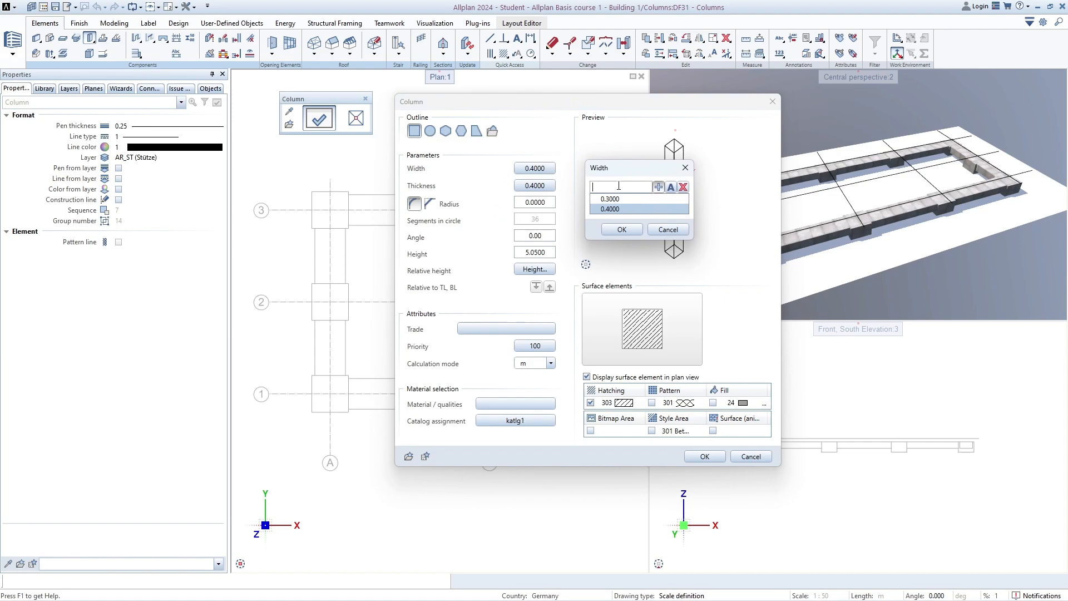
type("0,3")
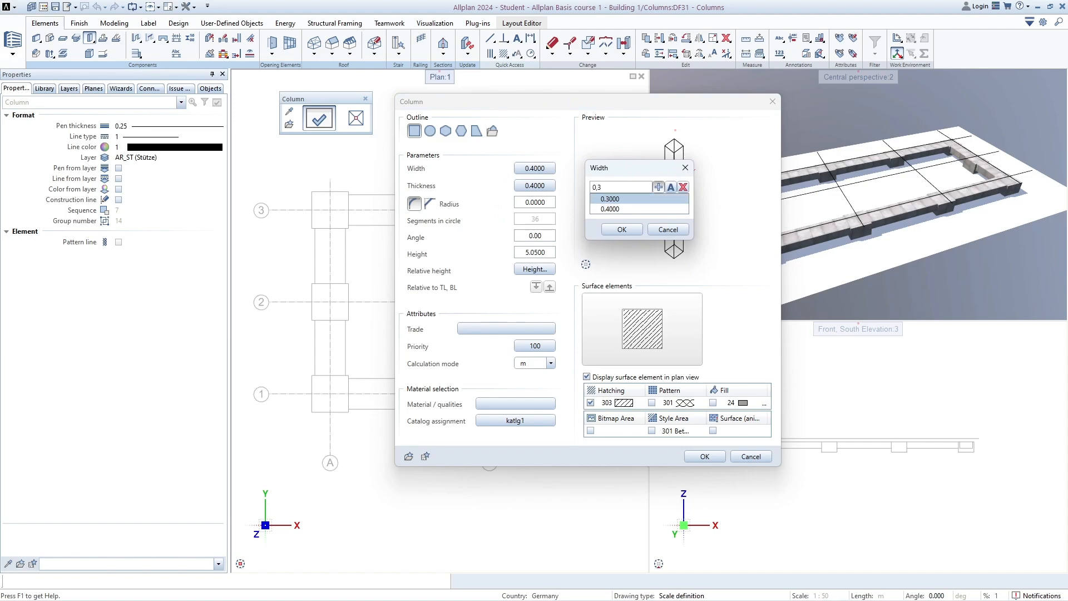
key("Return")
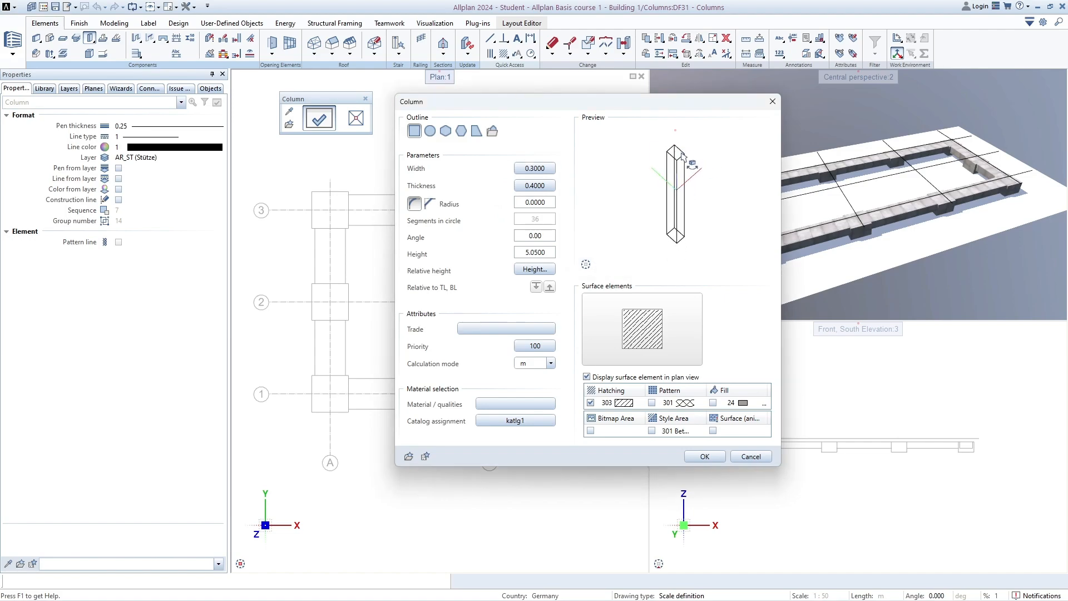
Switch the column preview to Animation display and rotate it to show the column's sides
left_click_drag(682, 157, 672, 203)
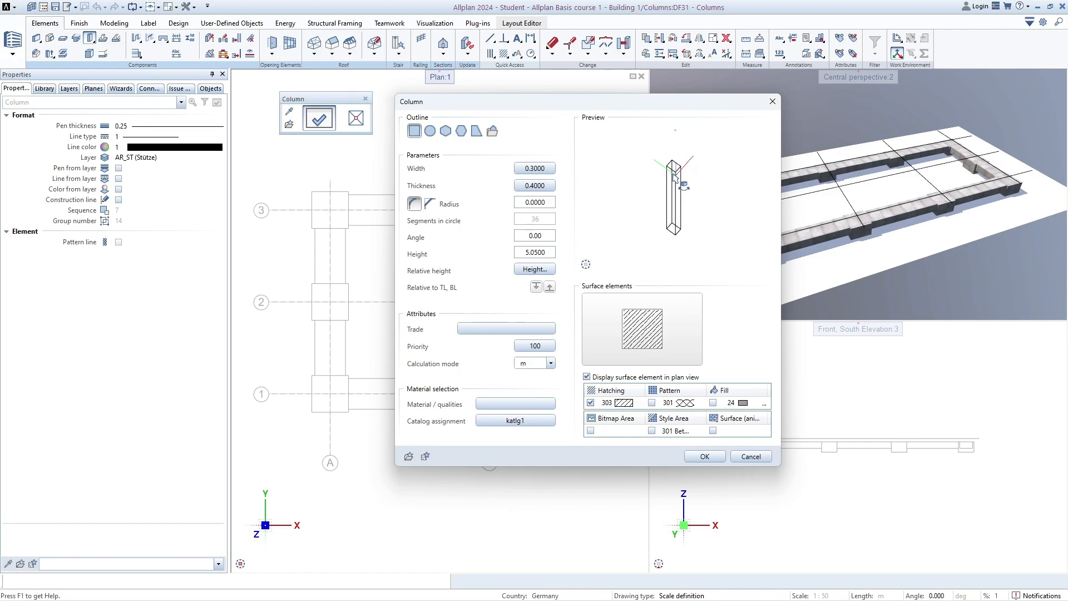
scroll(673, 176, "up", 3)
scroll(673, 174, "down", 1)
left_click(743, 267)
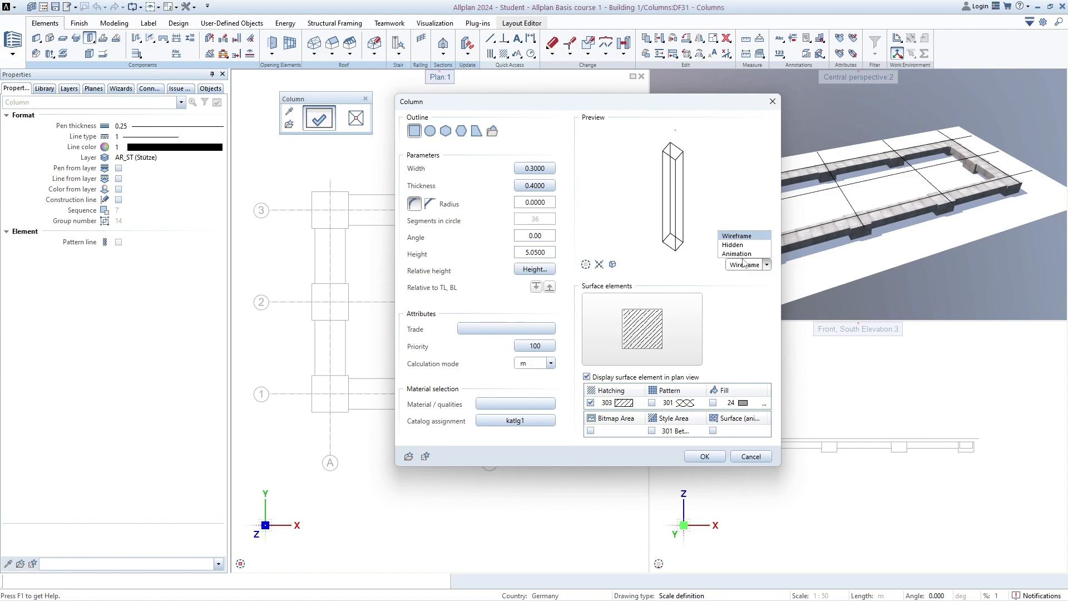
left_click(737, 253)
left_click_drag(758, 180, 715, 225)
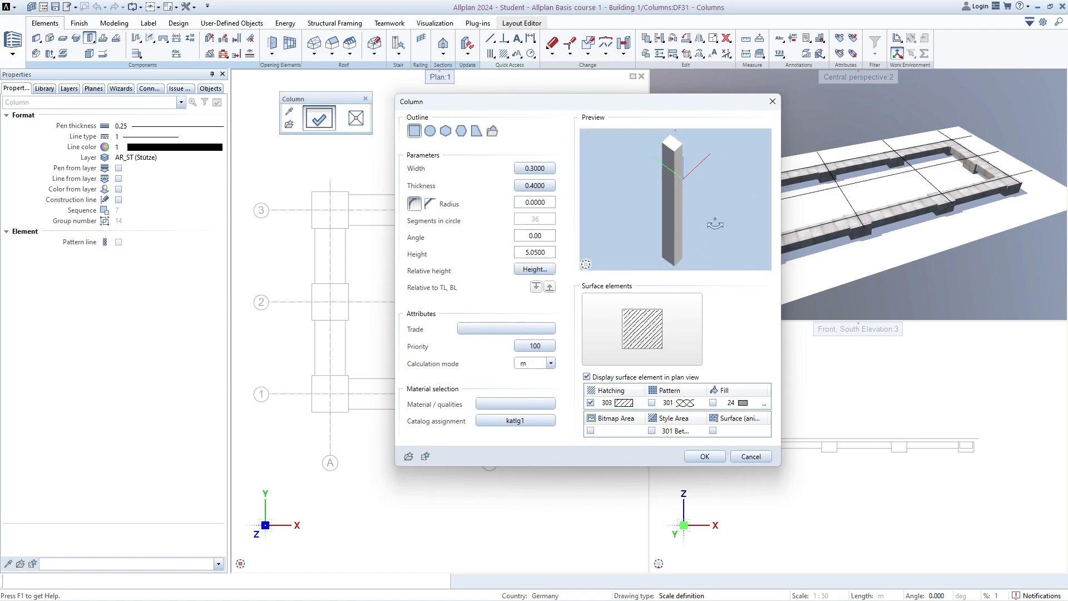
Change the column's corner option from rounded to chamfered and try a corner value of 0.4
left_click(429, 203)
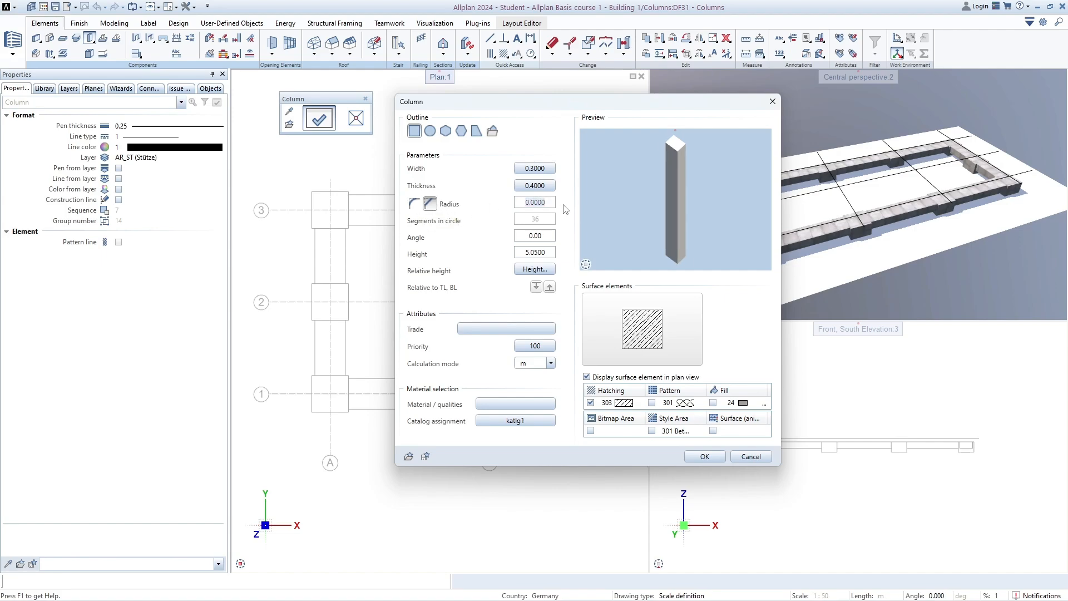
type("0,4")
key("Return")
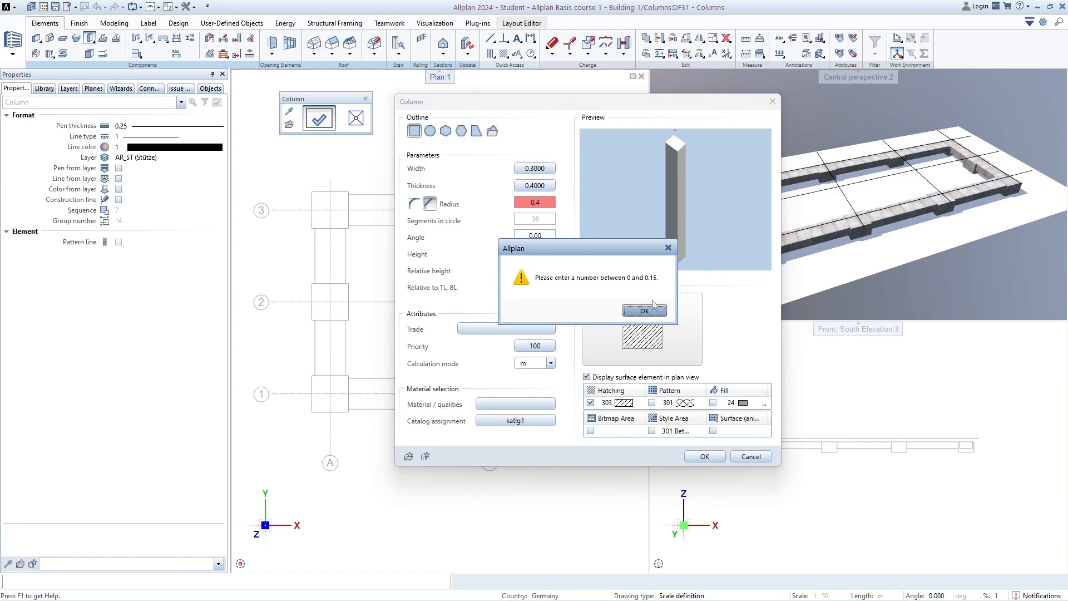
left_click(655, 310)
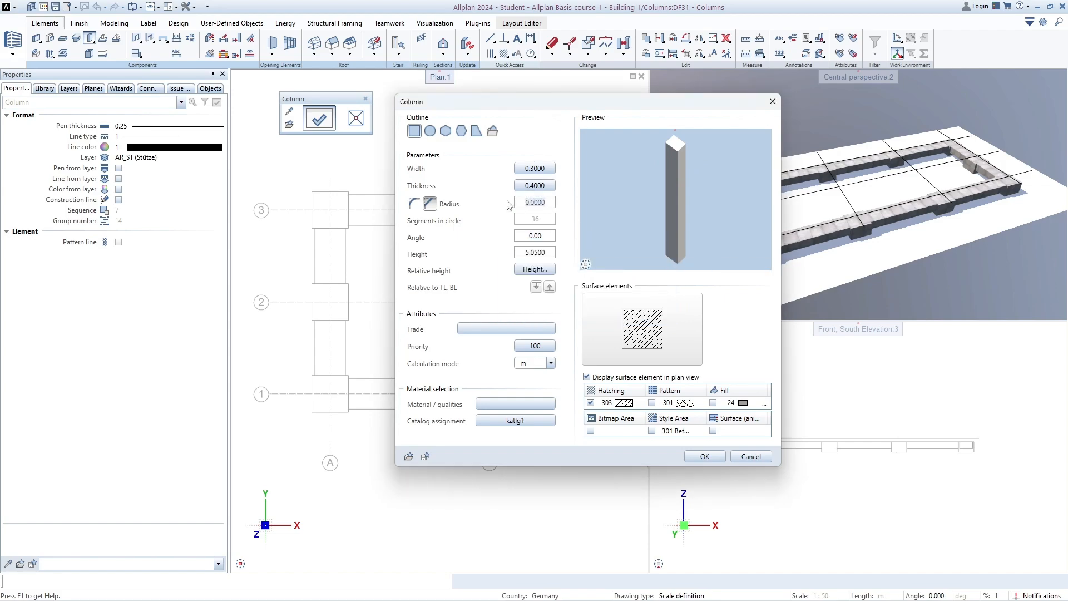
Set the column's corner chamfer to 0.04 m and inspect the chamfered edges in the rotated, enlarged preview
type("0,04")
key("Return")
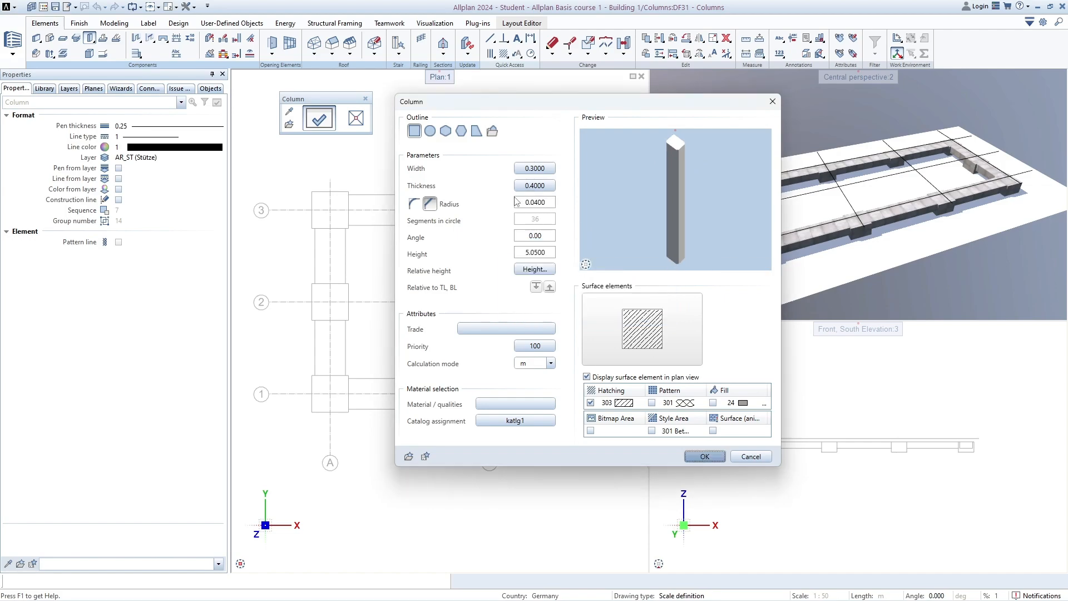
left_click_drag(678, 174, 800, 146)
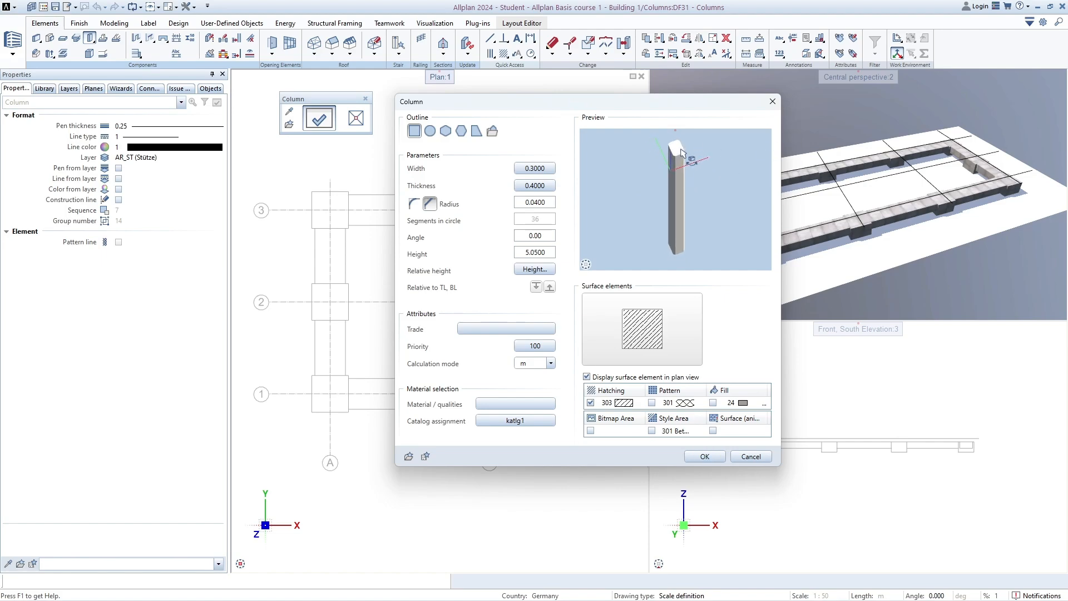
scroll(680, 152, "up", 6)
left_click_drag(902, 189, 778, 52)
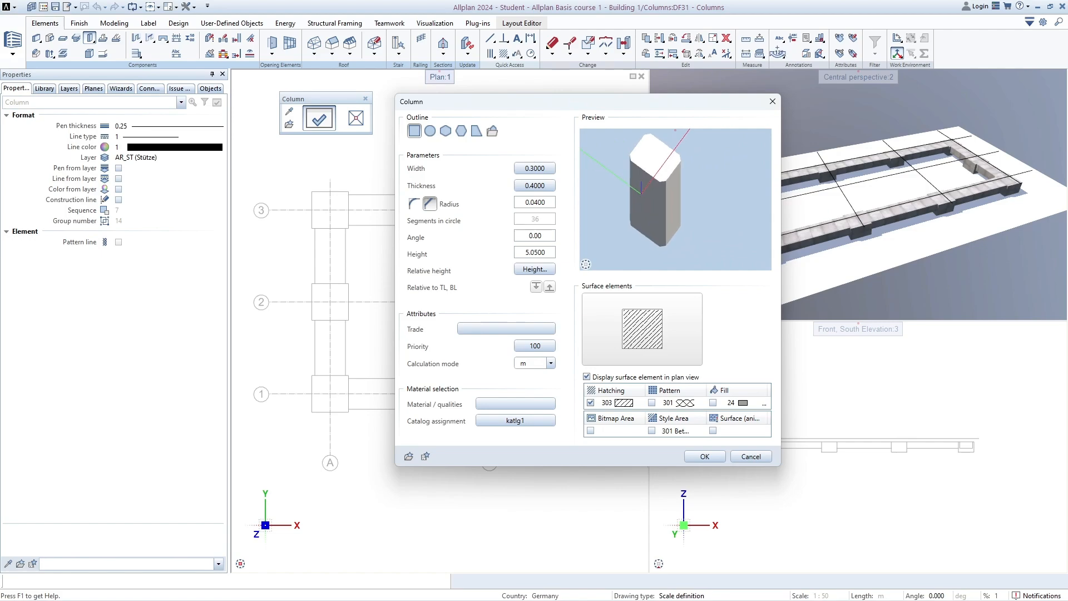
left_click_drag(687, 165, 695, 192)
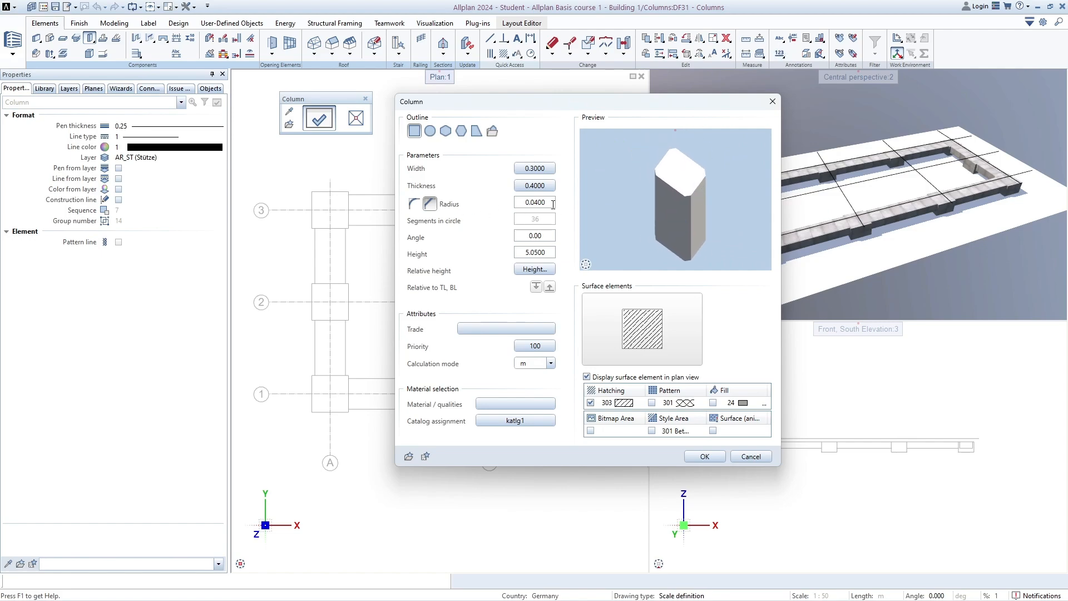
Switch the column's corners to rounded, check them in the preview, and reset the corner radius to 0
left_click(414, 204)
left_click_drag(697, 207, 788, 223)
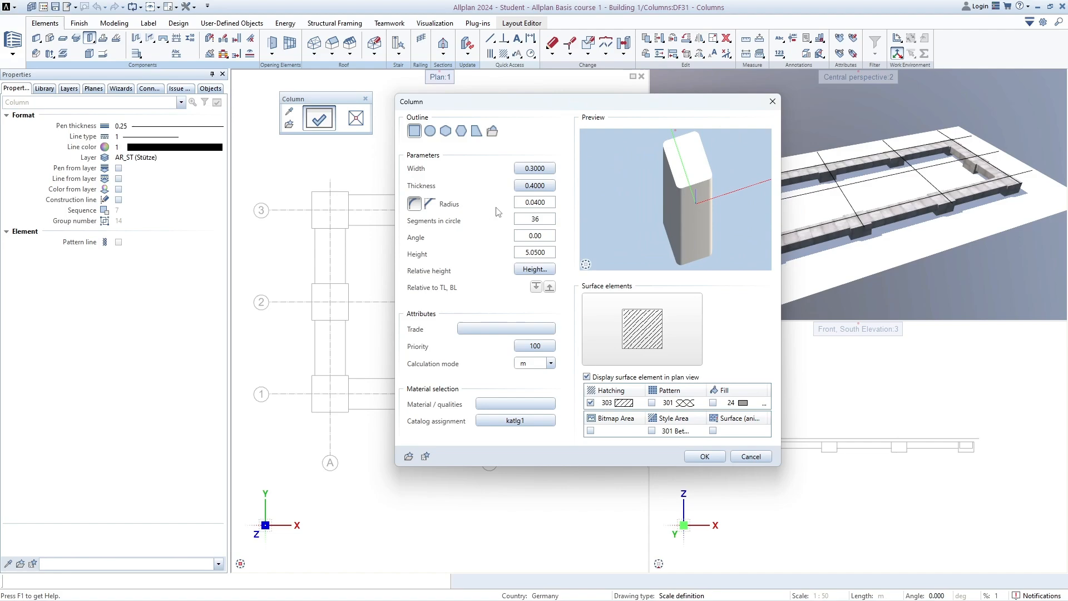
left_click(553, 207)
type("0")
key("Return")
left_click_drag(714, 188, 634, 163)
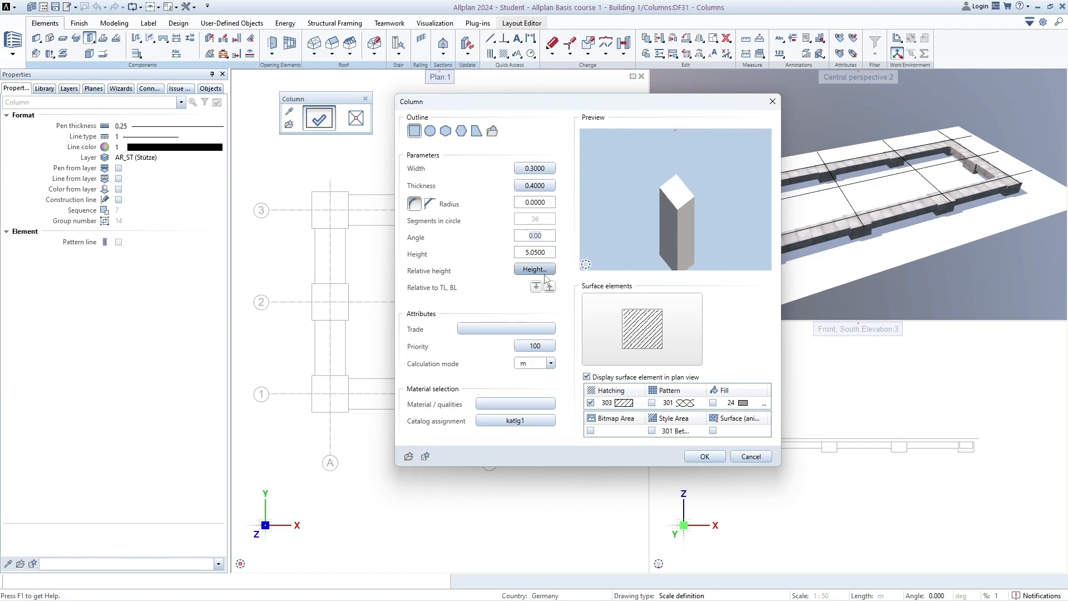
Set the column's height directly to 4.5 m
left_click(547, 251)
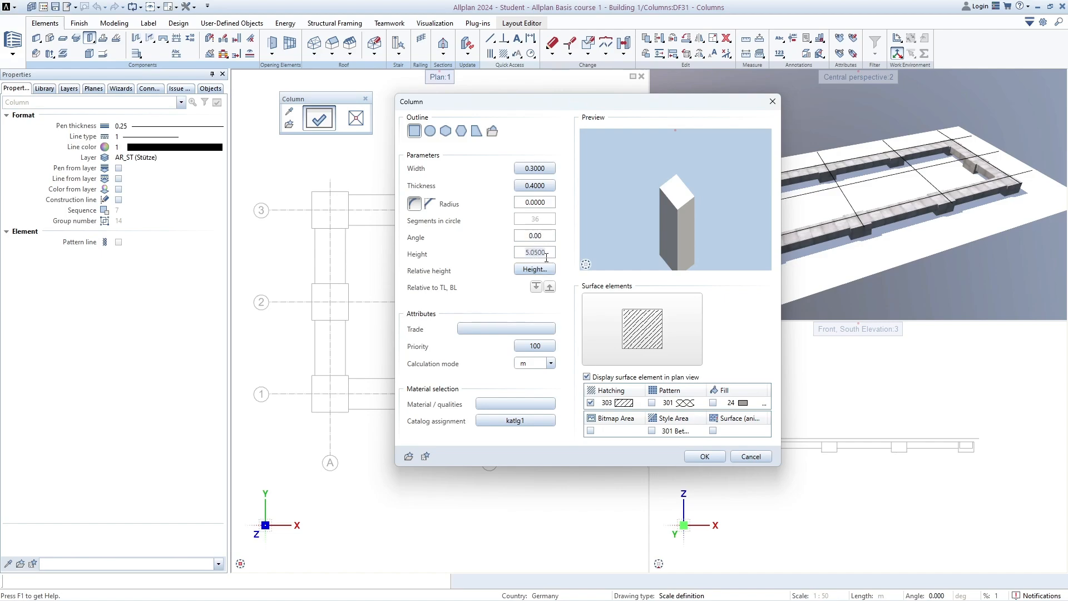
type("4")
key("Return")
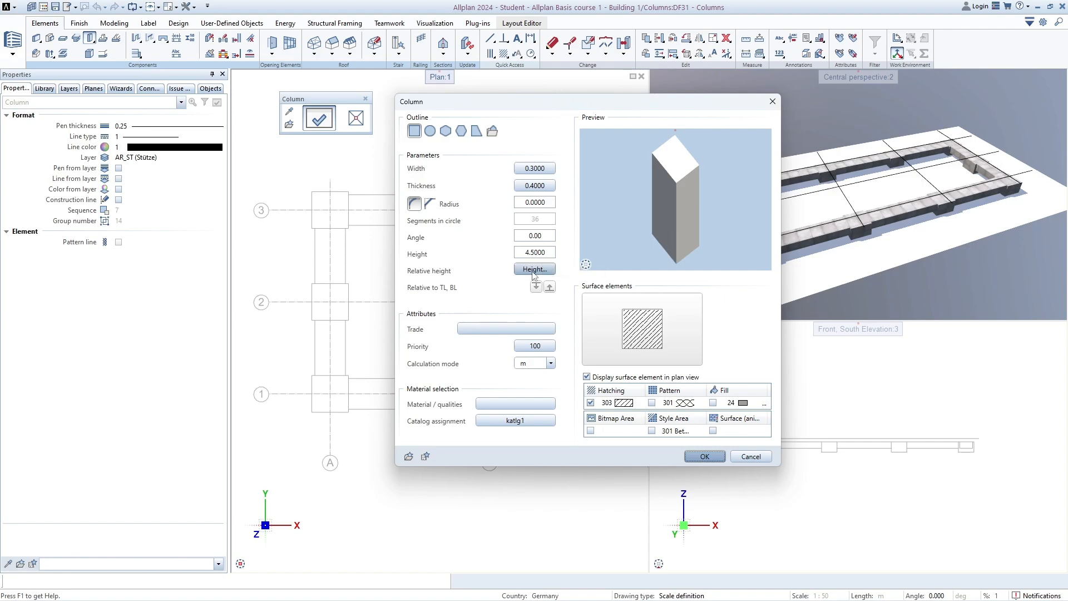
Open the column's relative height settings and set the top level offset from the upper plane to 0
left_click(533, 269)
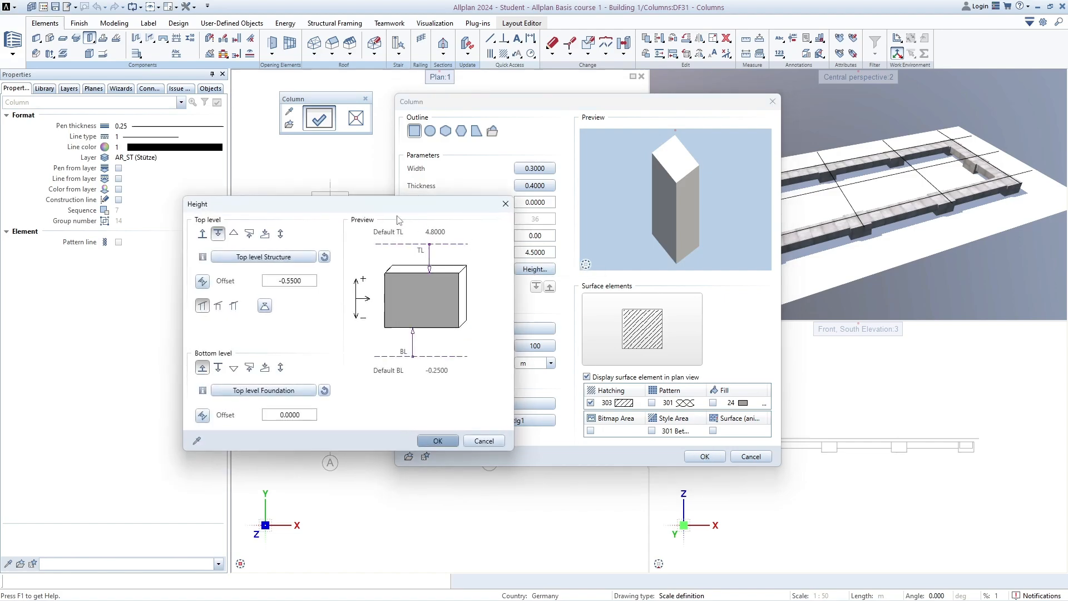
left_click_drag(374, 211, 243, 180)
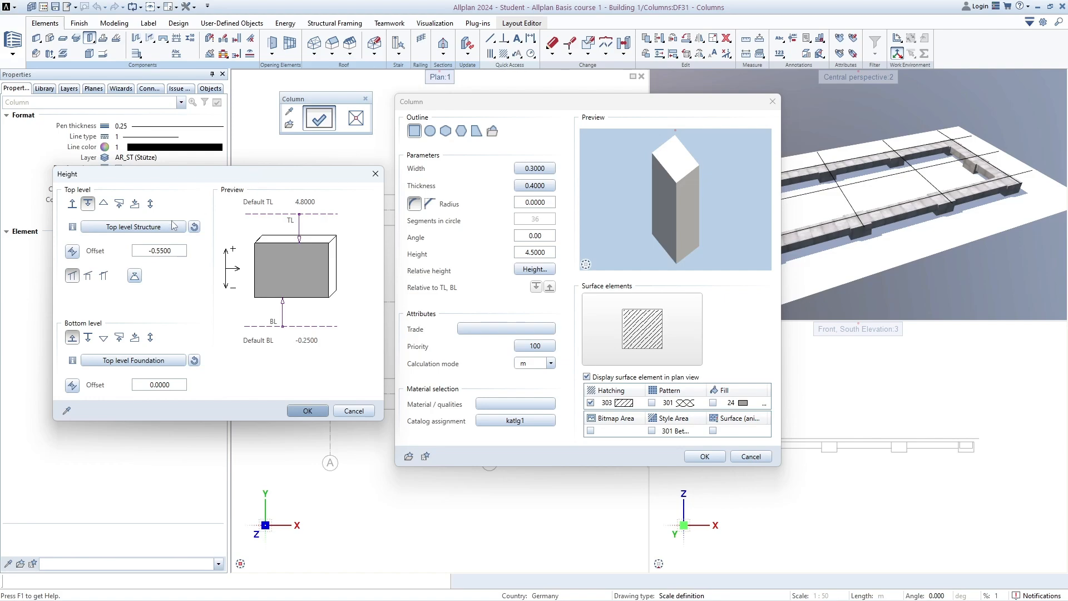
left_click_drag(94, 176, 99, 162)
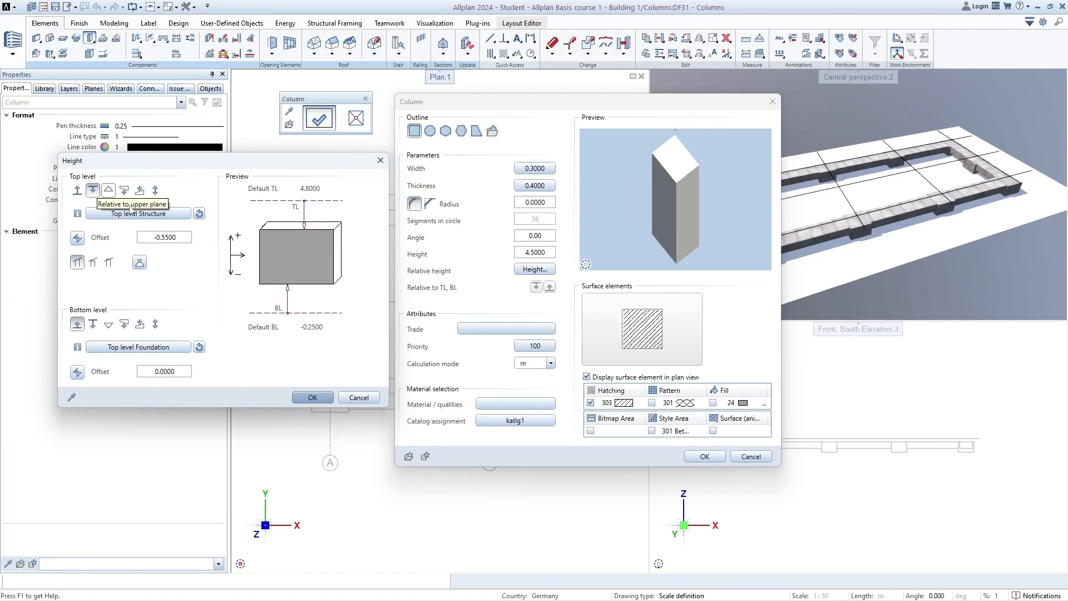
left_click(184, 237)
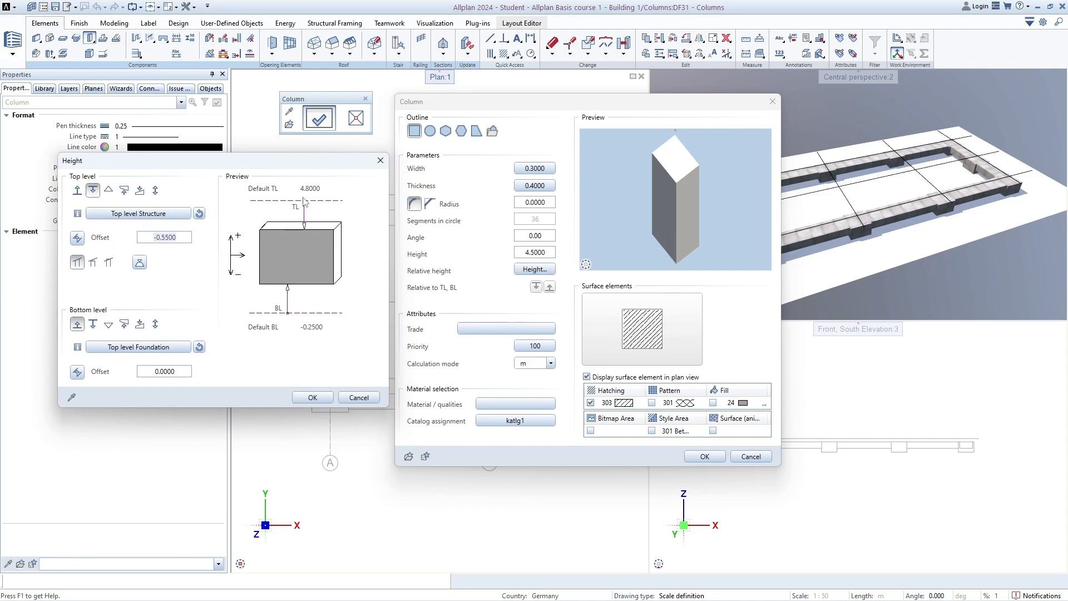
type("0")
key("Return")
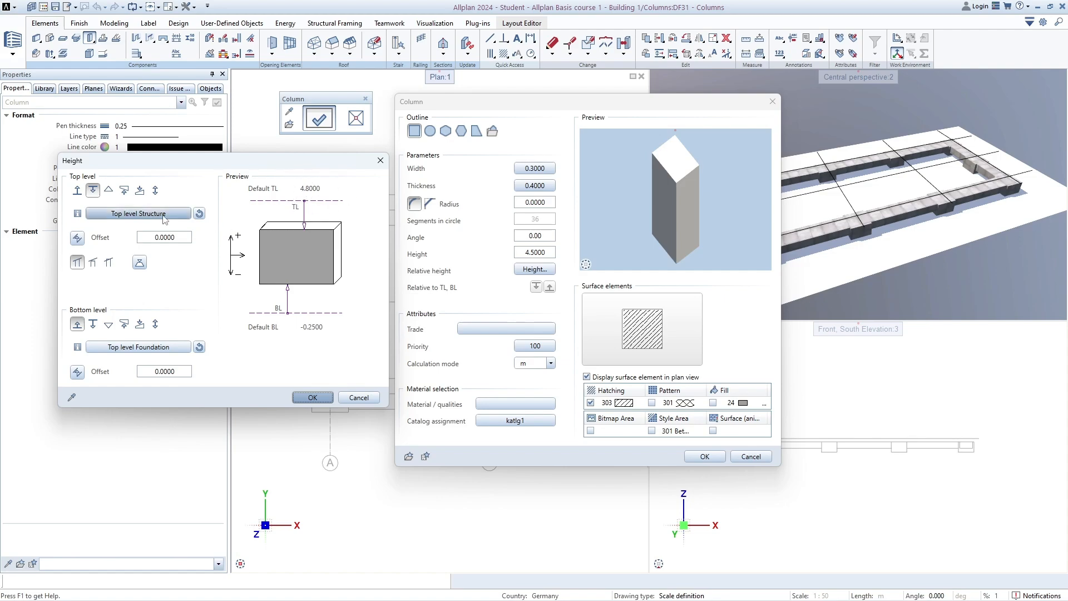
Try an absolute top level of 4.5 m and matching the top level to the bottom of the strip foundation on axis 3
left_click(109, 191)
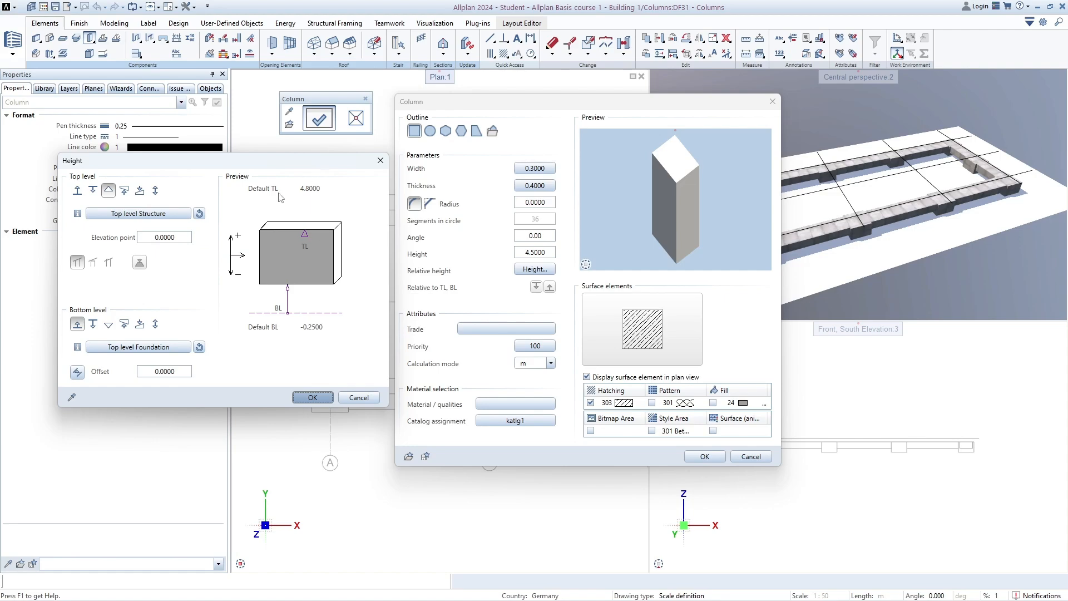
left_click(176, 238)
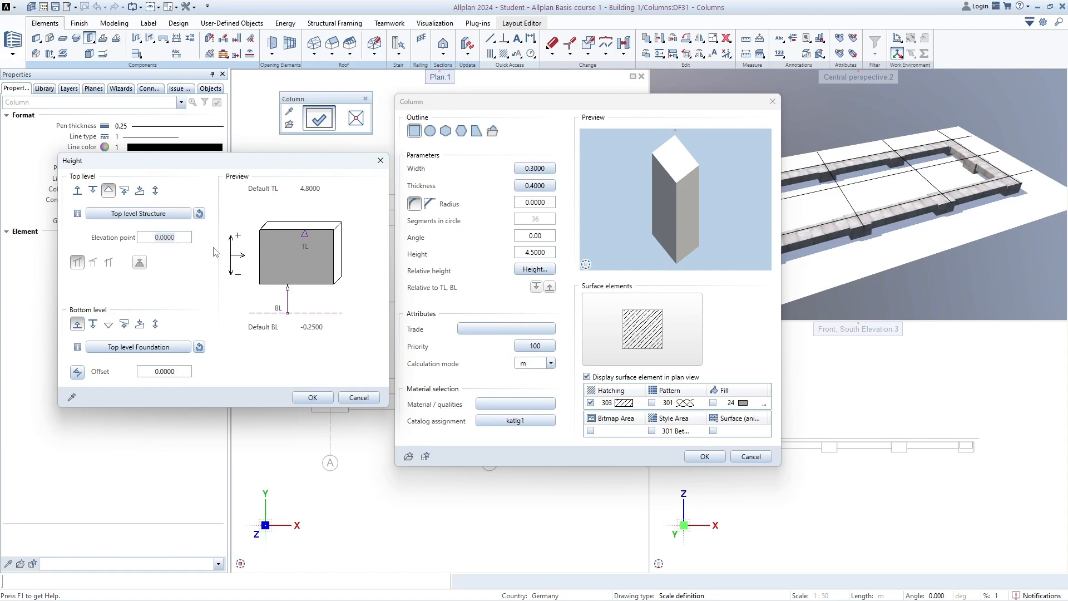
type("4")
left_click(178, 371)
left_click_drag(186, 238, 132, 247)
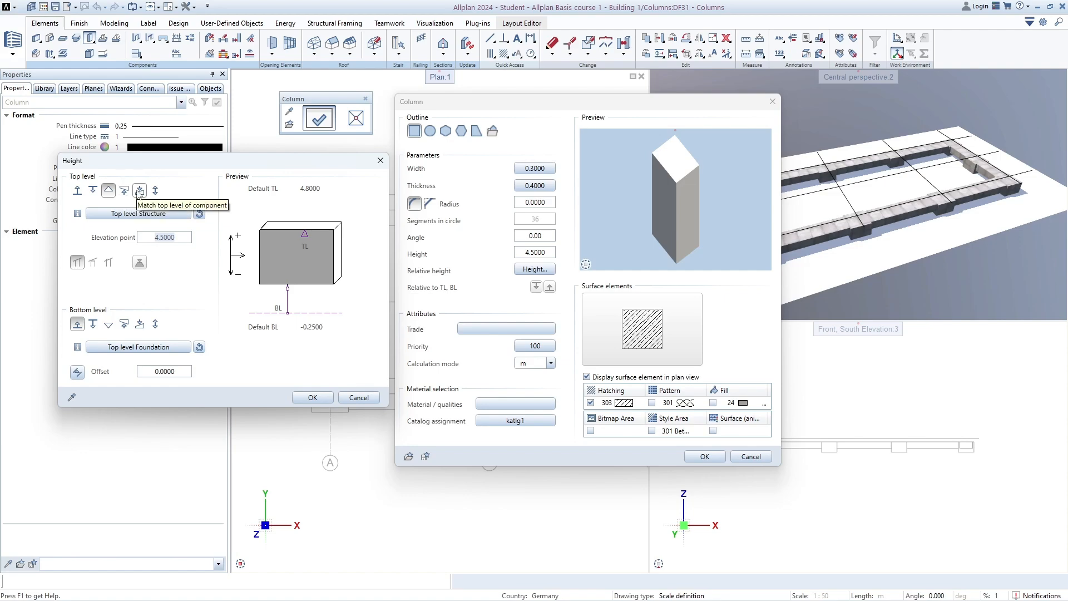
left_click(139, 191)
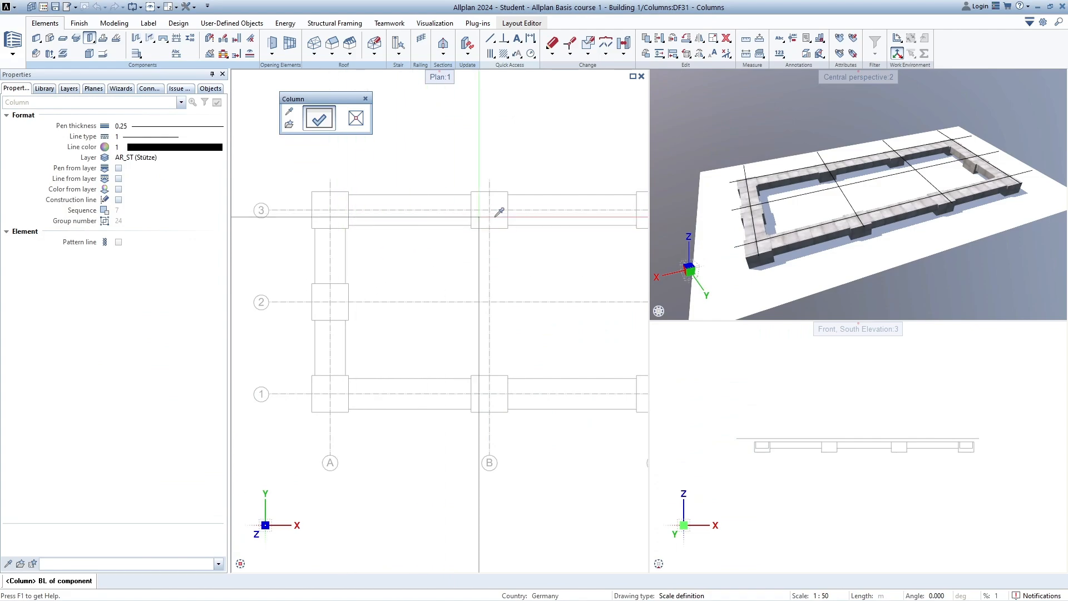
left_click(396, 218)
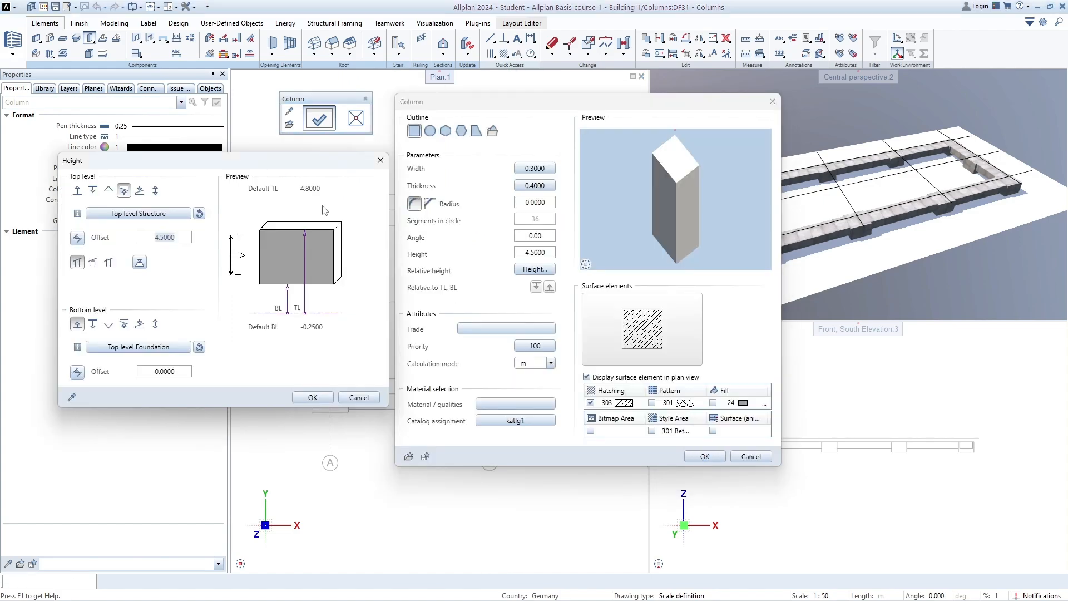
Try the component height option alternately for the column's top level and bottom level
left_click(154, 191)
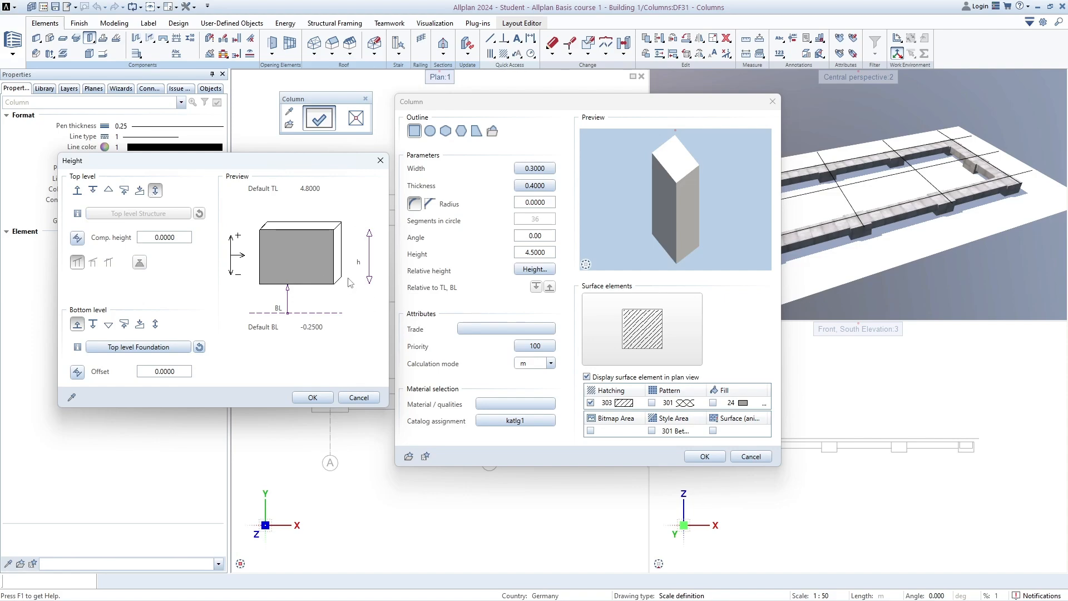
left_click(155, 325)
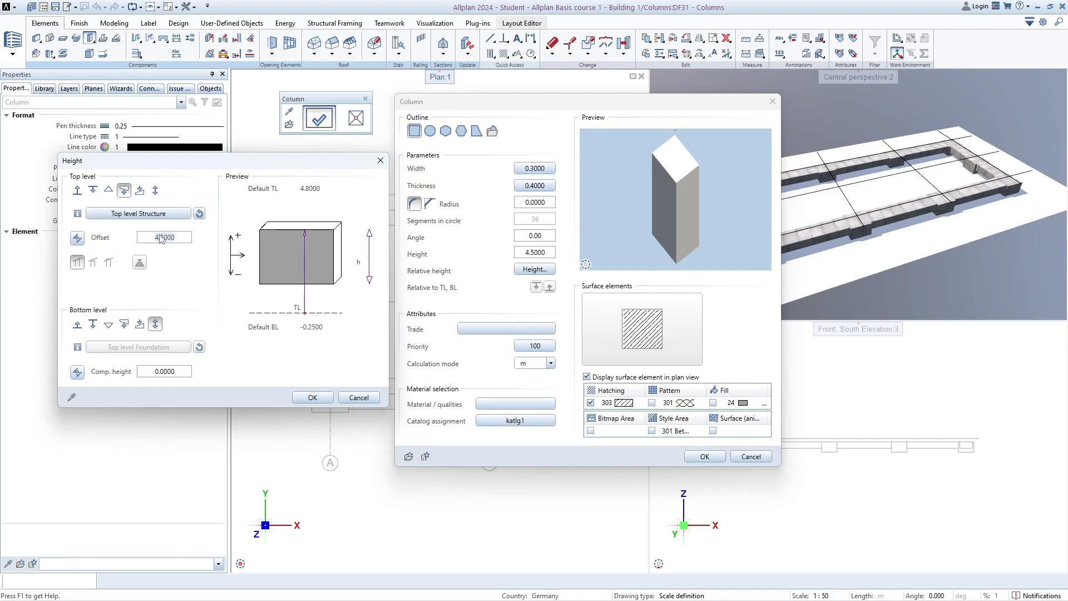
left_click(155, 190)
left_click(155, 325)
left_click(155, 190)
left_click(155, 325)
left_click(156, 190)
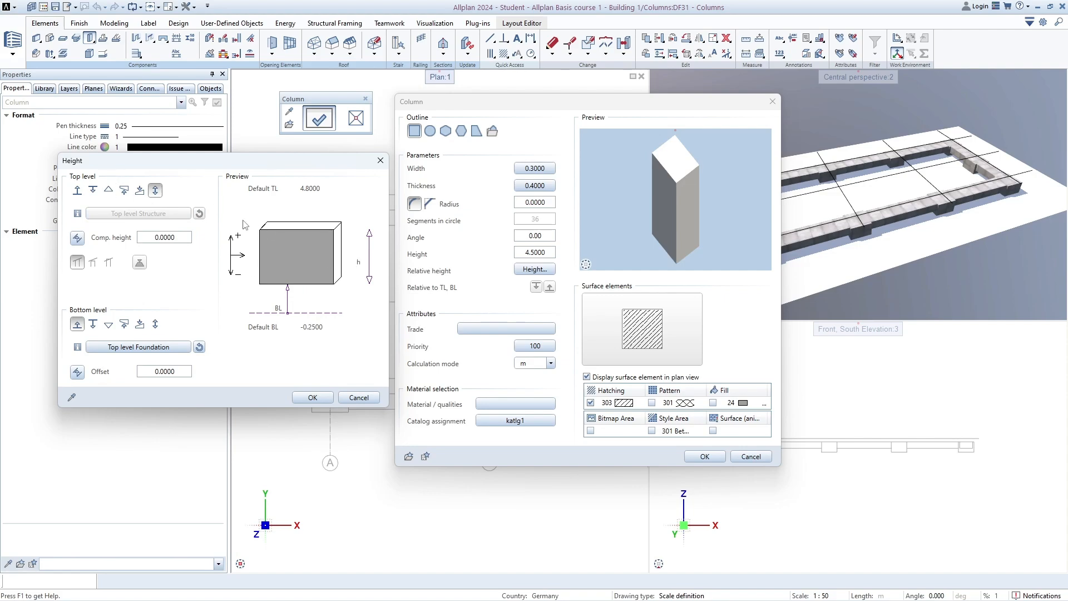
Set the component height for the column's top level to 4.5 m
left_click(180, 237)
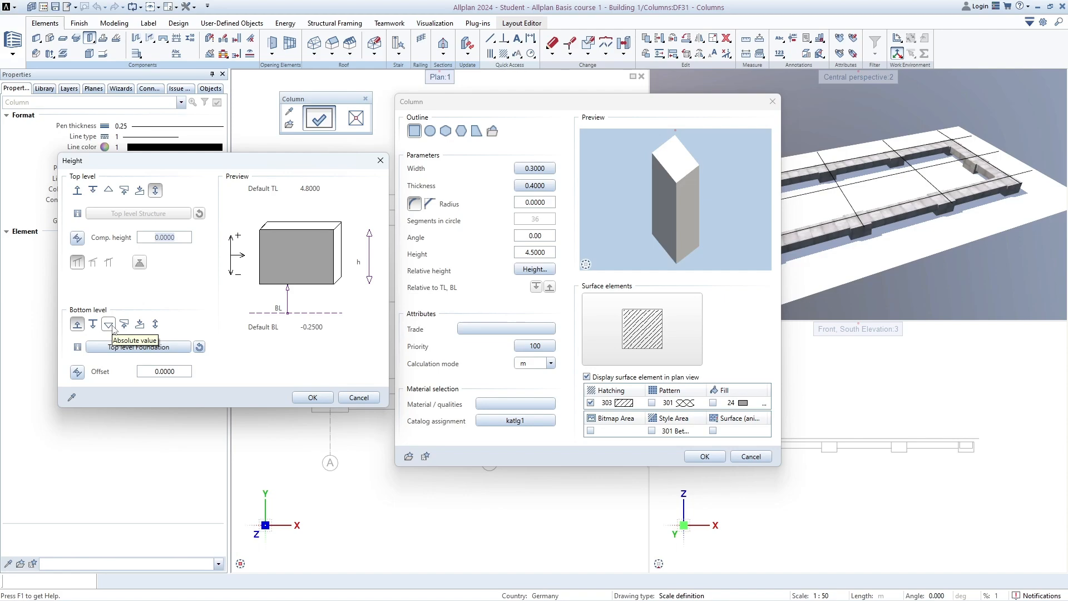
left_click(188, 238)
type("4.5")
left_click(184, 377)
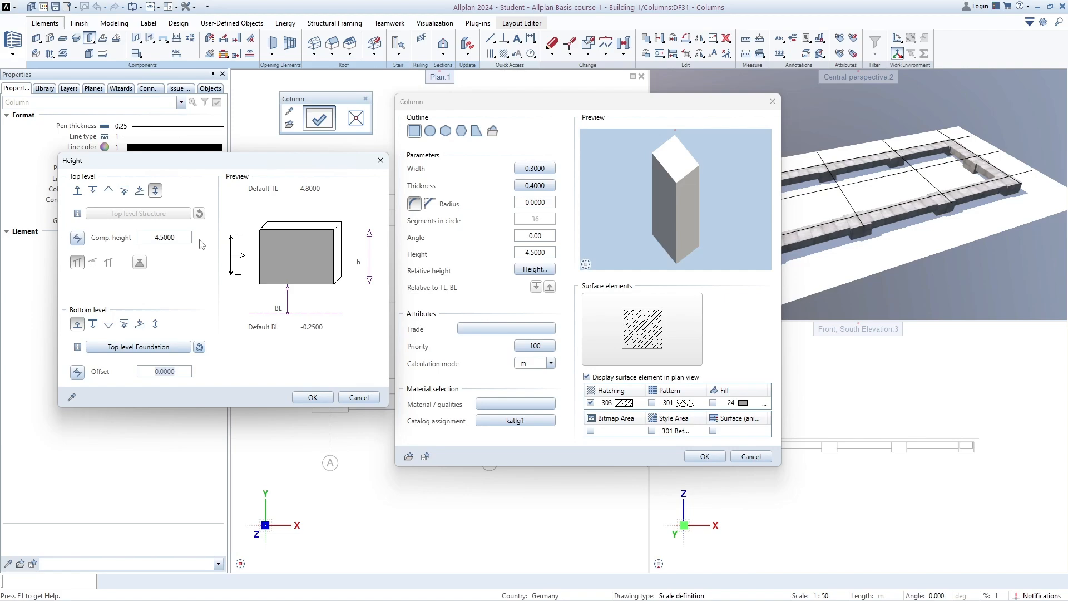
Relate the top level to the upper plane with offset 0, the bottom level to the lower plane, and check the column in the preview
left_click(93, 190)
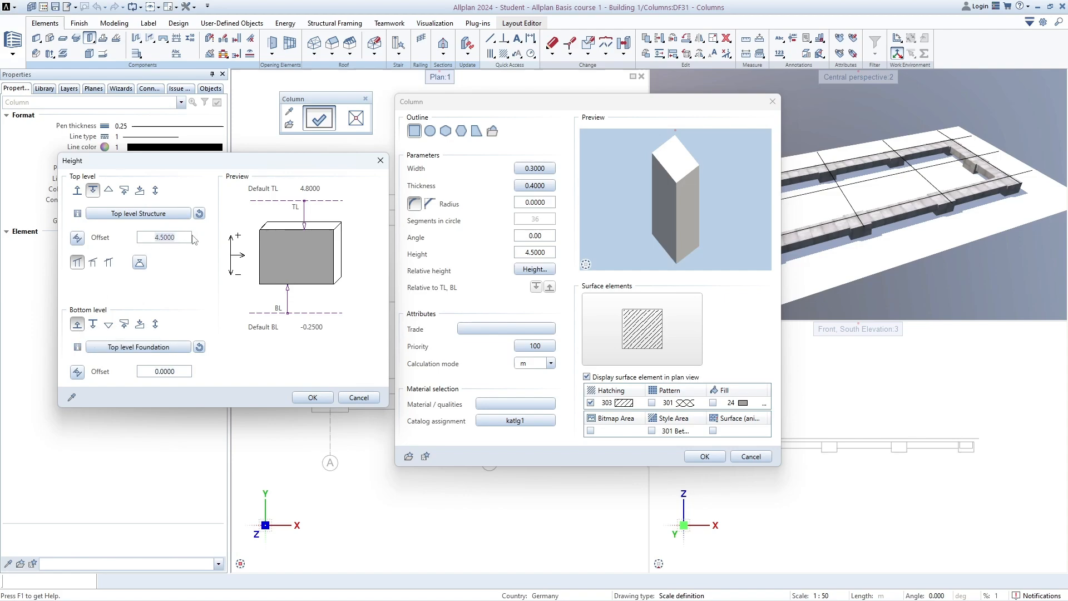
type("0")
key("Return")
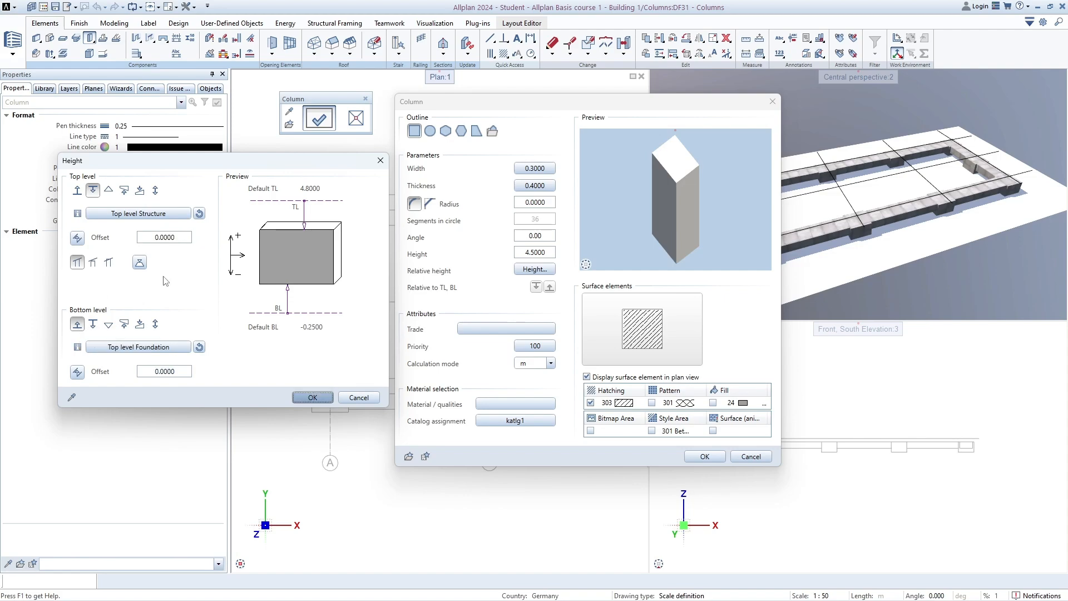
left_click(77, 326)
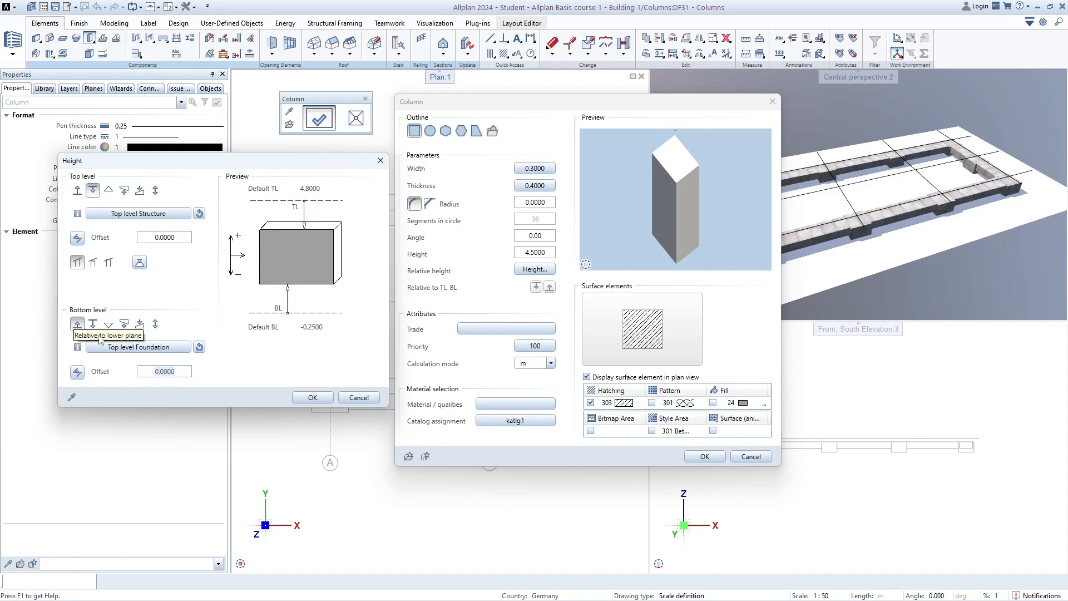
left_click(322, 402)
scroll(653, 213, "up", 3)
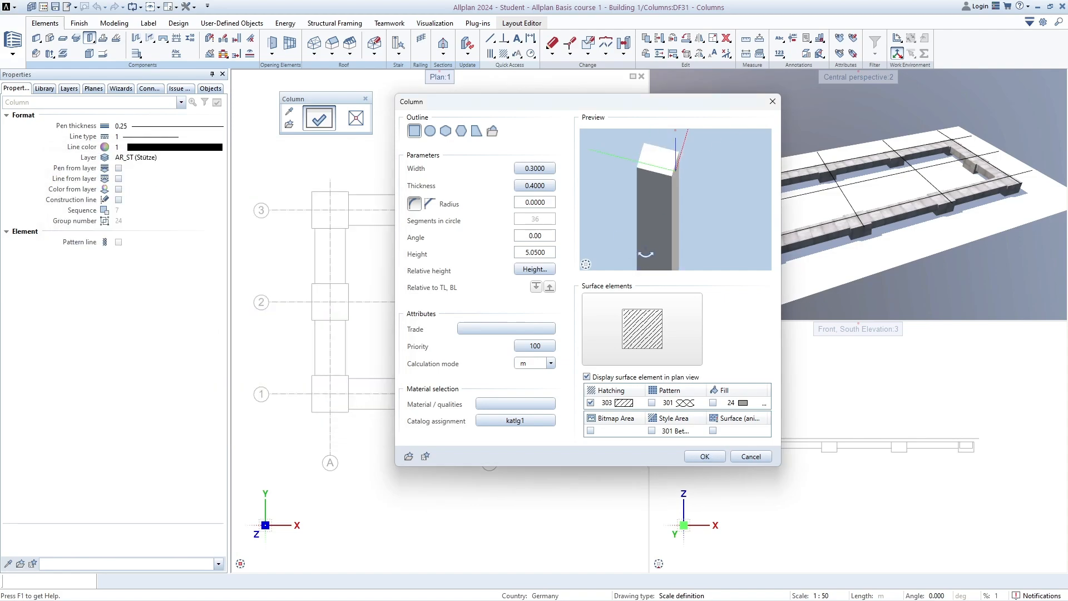
left_click_drag(654, 213, 637, 218)
left_click(588, 251)
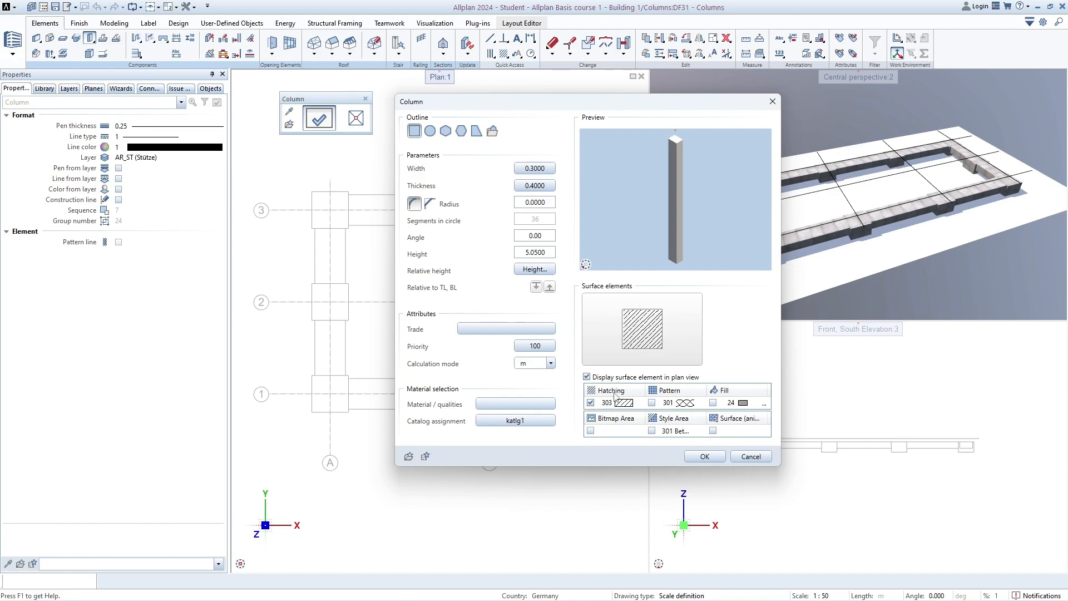
Assign the first Exp_Concrete_Detail surface from 30YearEdition Materials, Exposed concrete, to the column and enable style area 301 for its plan display
left_click(713, 431)
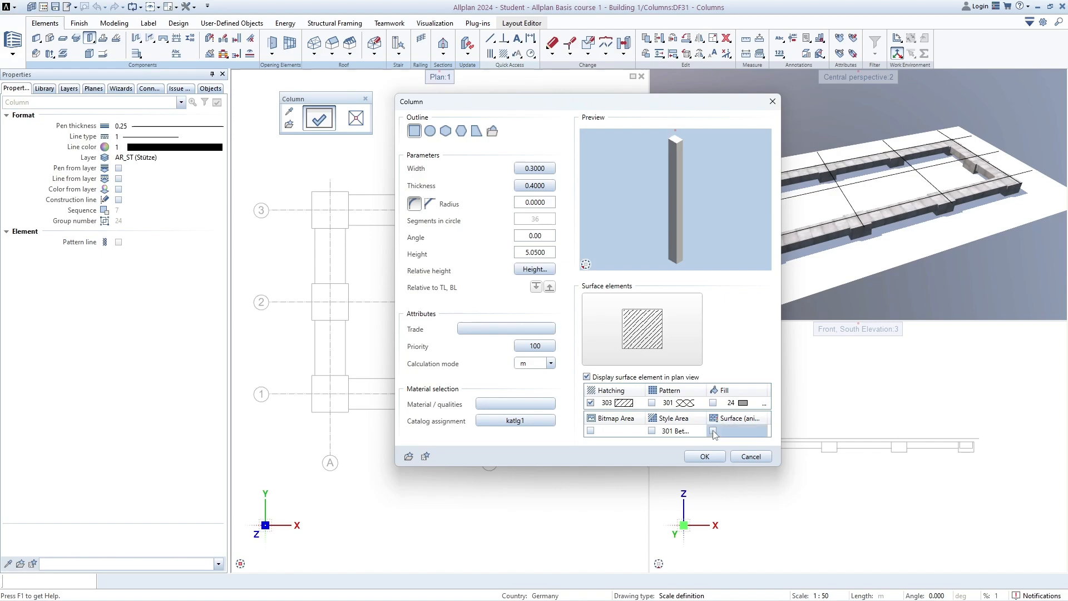
double_click(336, 231)
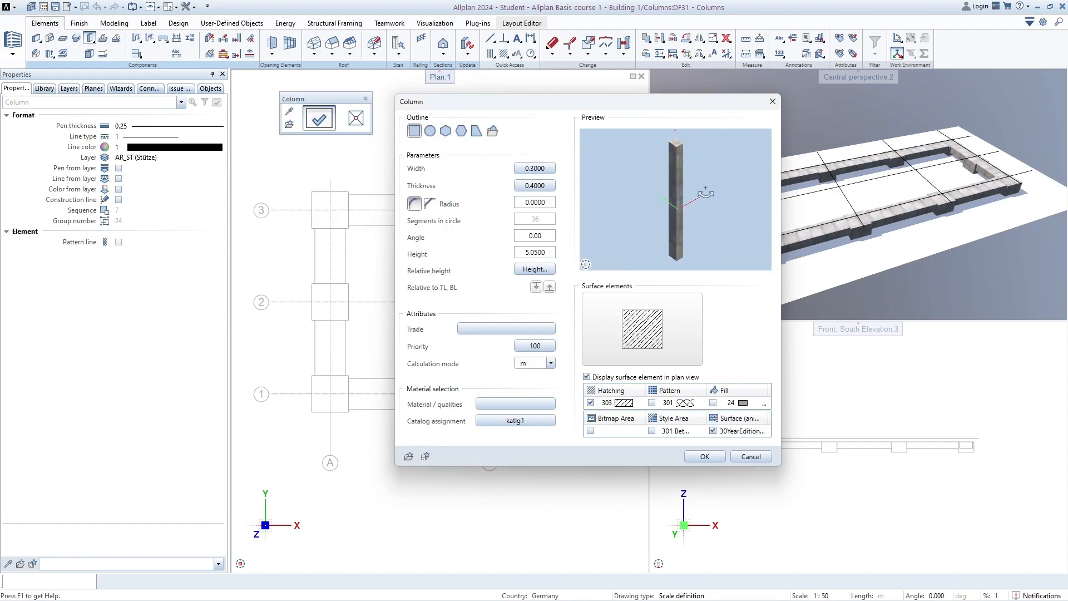
left_click(740, 431)
left_click(330, 167)
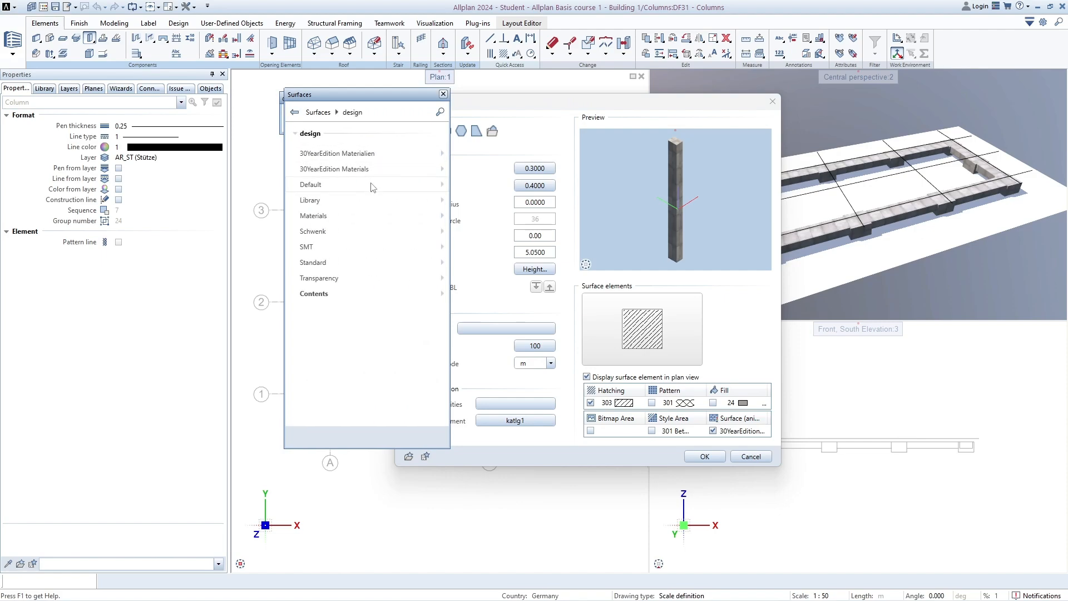
left_click(339, 169)
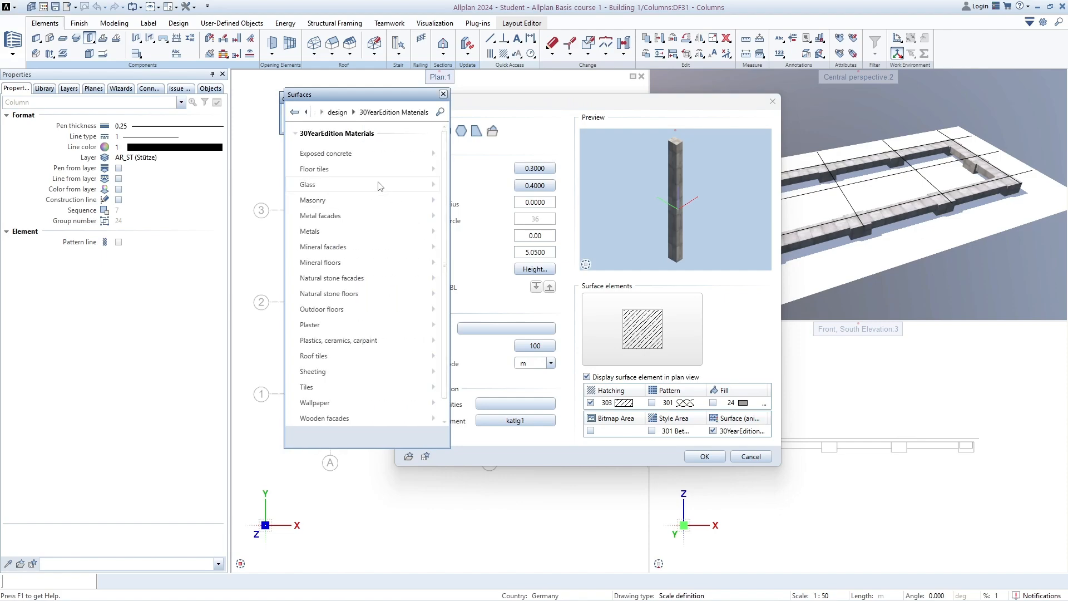
left_click(366, 155)
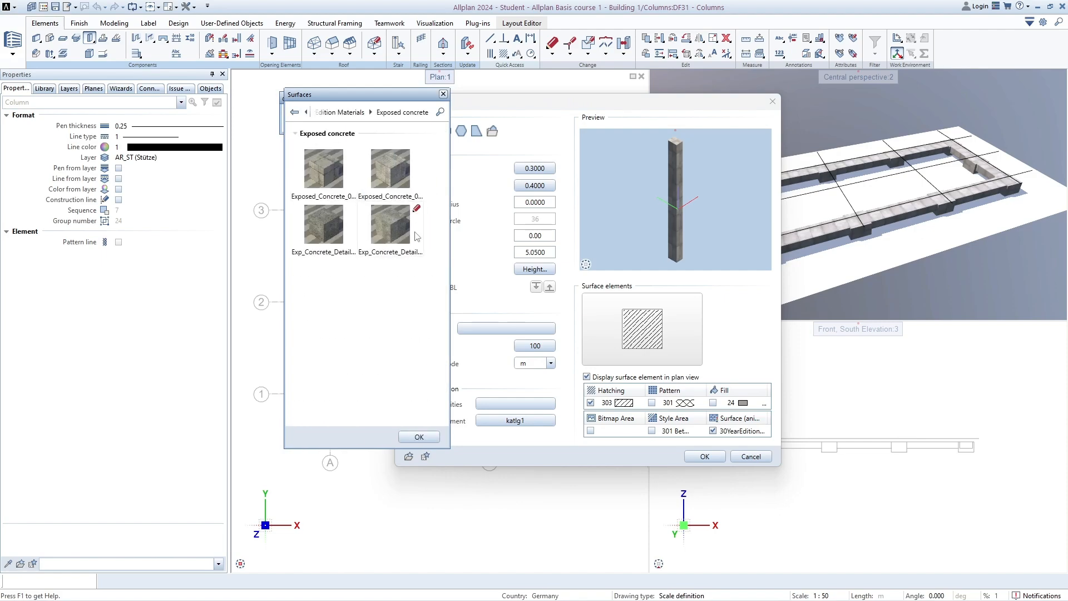
double_click(332, 228)
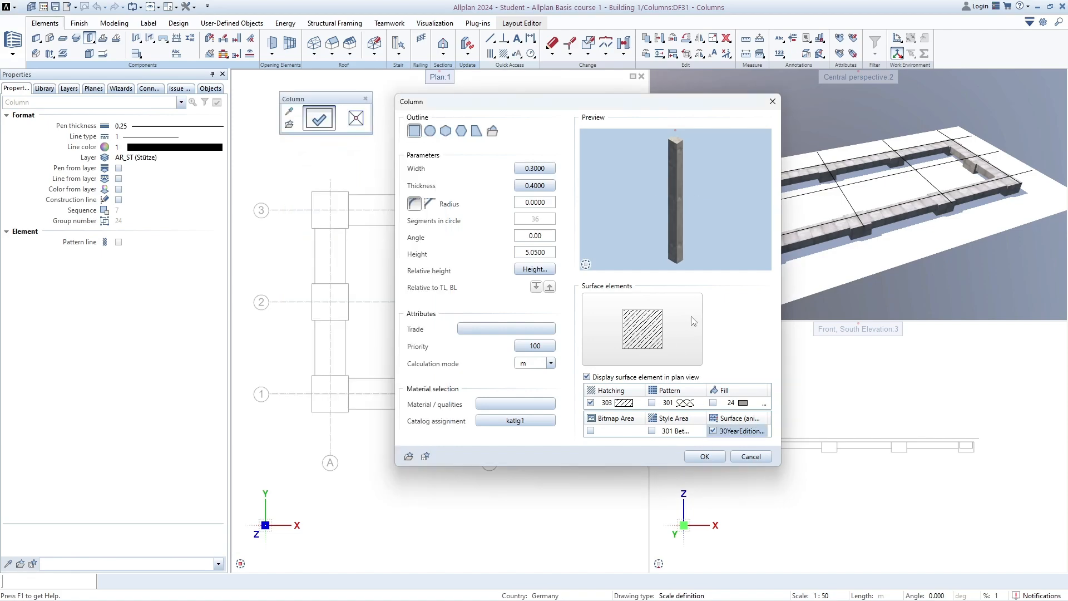
left_click(651, 431)
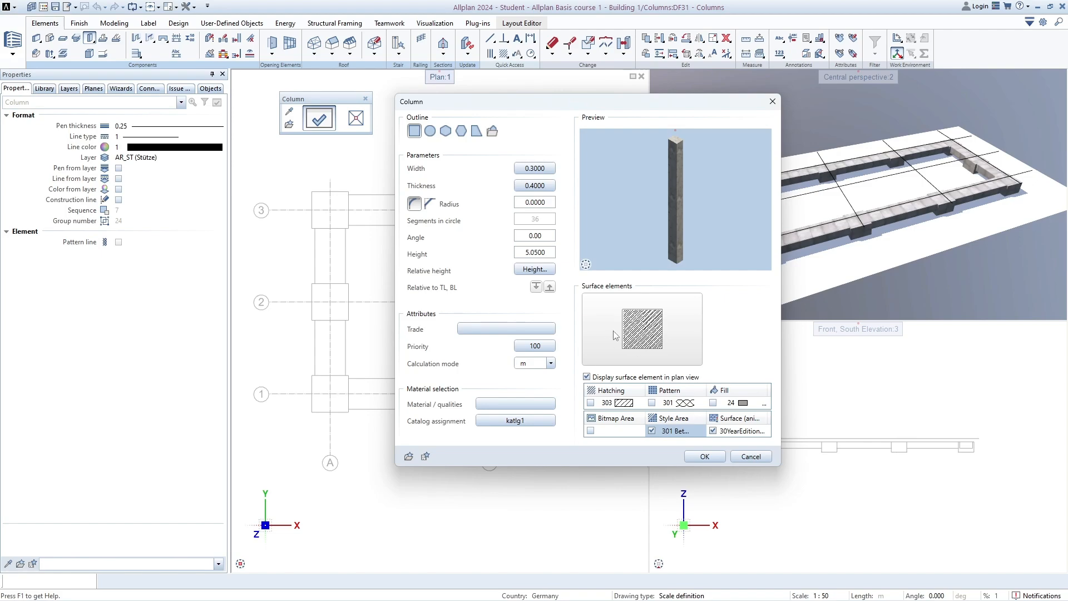
Accept the column's surface settings and set the column's thickness to 0.3 m
left_click(719, 458)
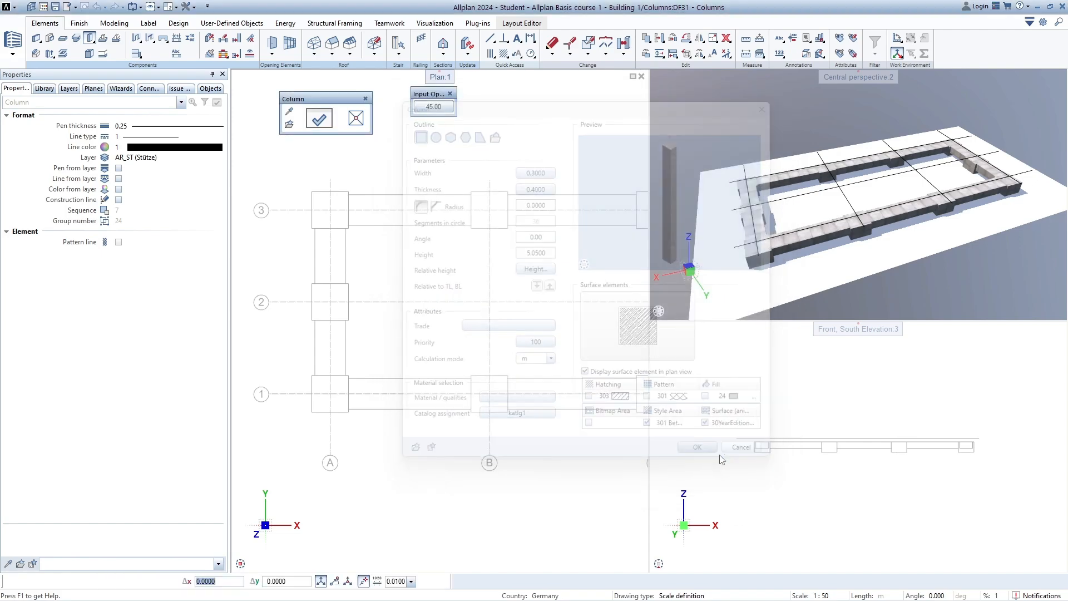
scroll(332, 194, "up", 4)
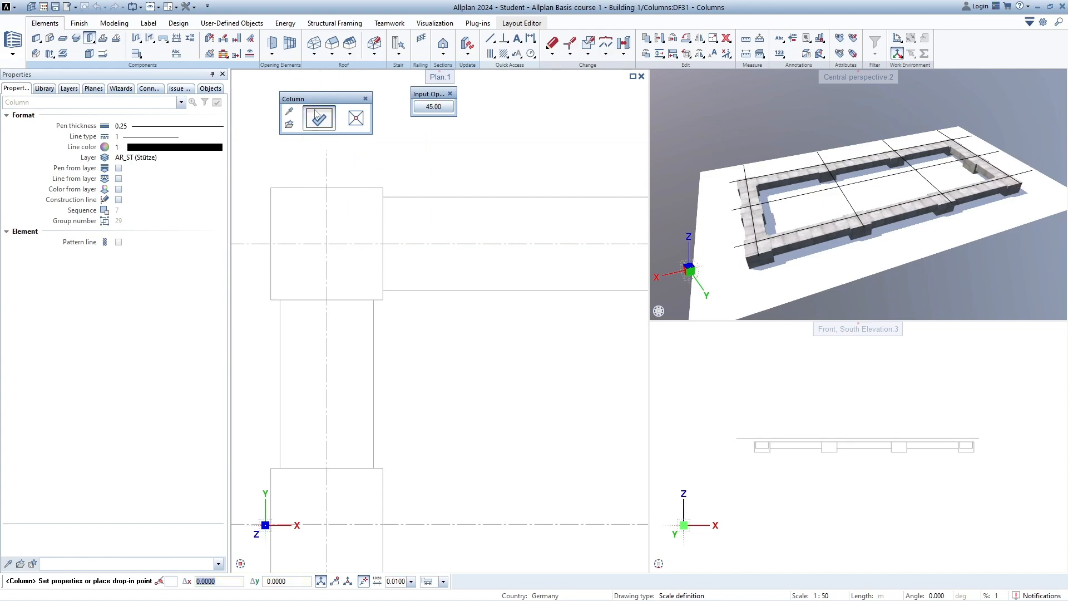
left_click(327, 116)
left_click(535, 186)
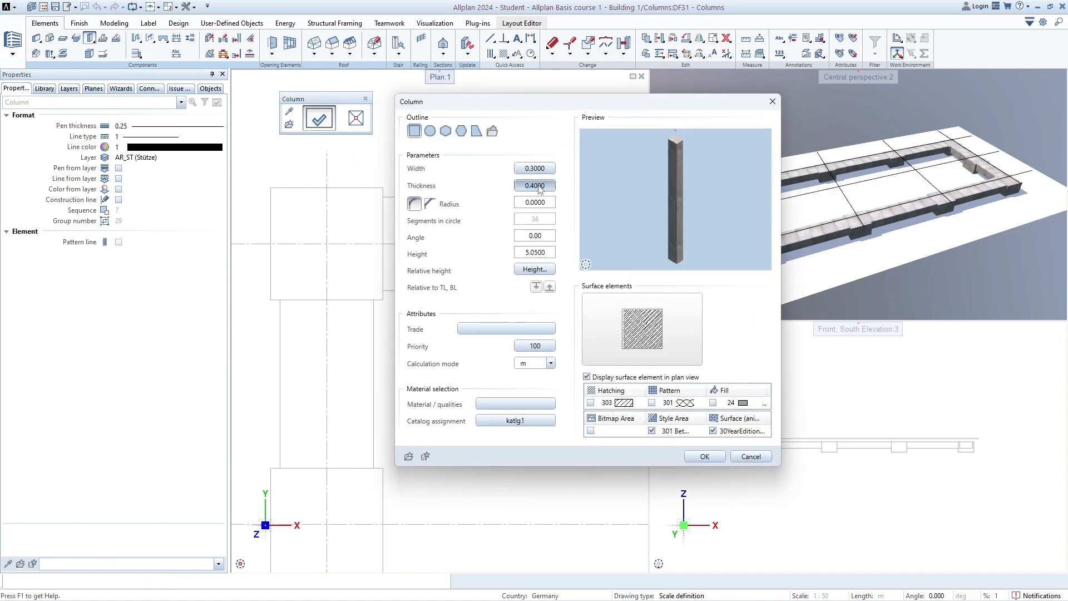
type("0.3")
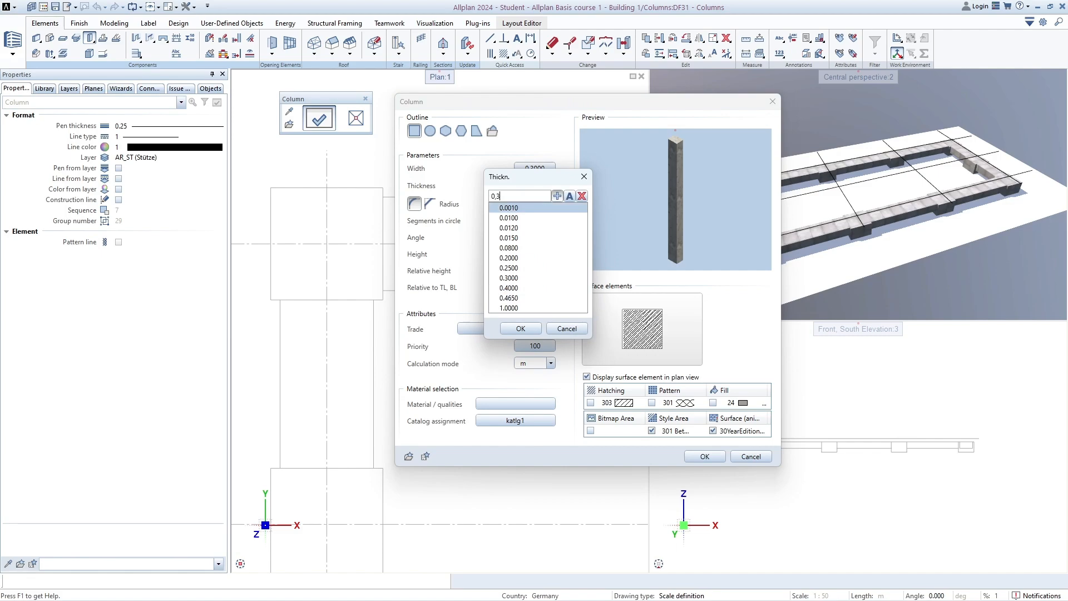
key("Return")
left_click(704, 456)
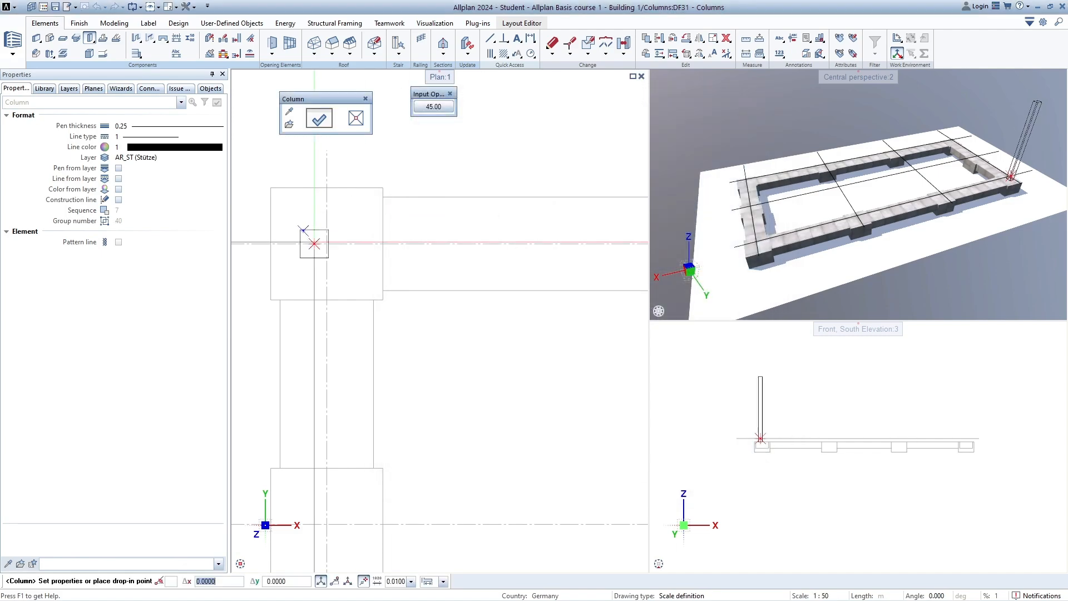
Place columns centred on the block foundations along axis 3, at grid lines A, B, C and D
scroll(335, 275, "down", 1)
left_click(484, 257)
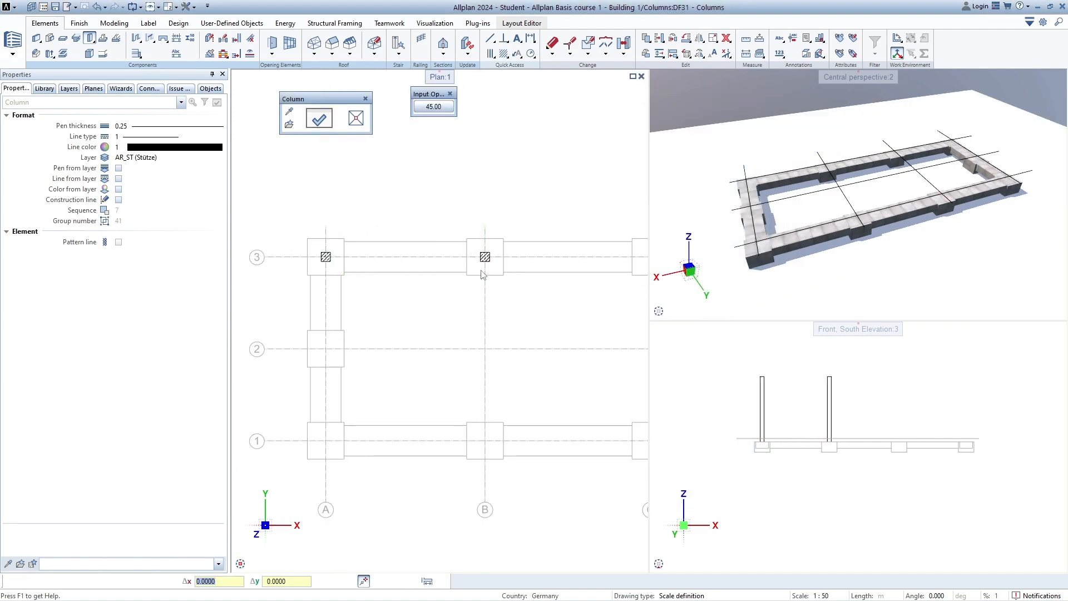
middle_click_drag(484, 259, 288, 287)
left_click(452, 283)
left_click(612, 283)
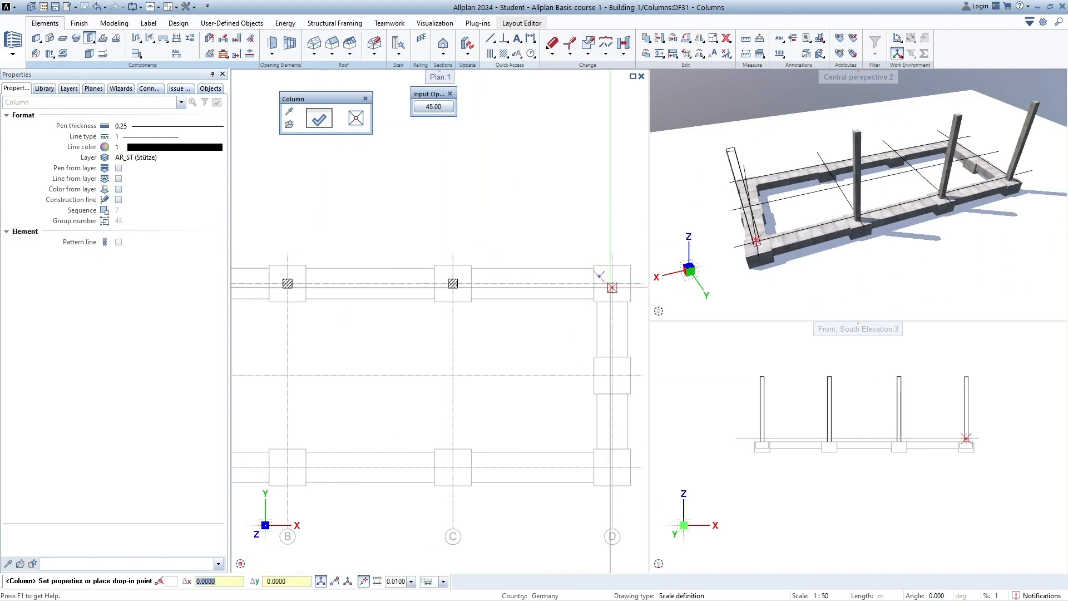
scroll(612, 278, "down", 2)
key("Escape")
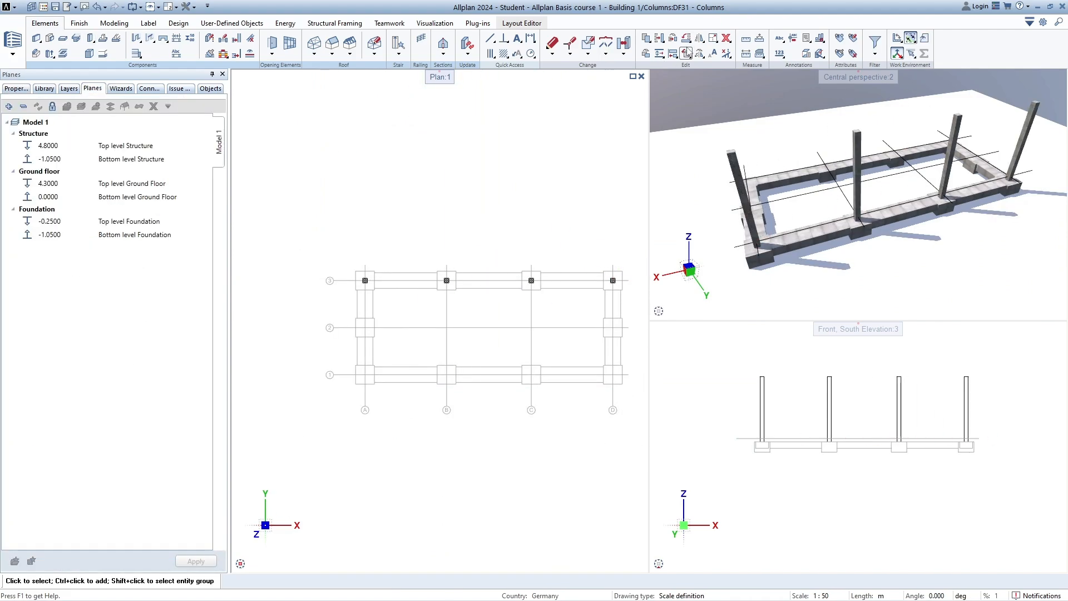
Copy the row of columns on axis 3 to the matching block foundations on axis 1
left_click(647, 43)
left_click_drag(336, 239, 645, 303)
scroll(626, 280, "up", 5)
left_click(582, 281)
scroll(582, 283, "down", 5)
scroll(581, 392, "up", 5)
left_click(589, 365)
scroll(591, 348, "down", 6)
key("Escape")
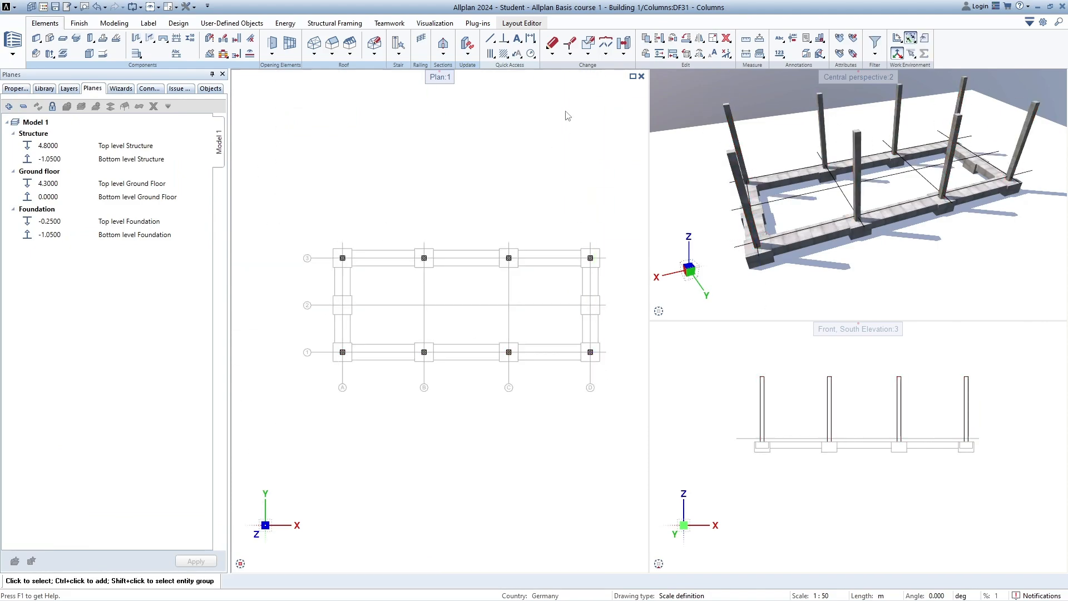
Copy the corner columns at A1 and D1 onto the block foundations on axis 2
left_click(647, 41)
left_click(590, 351, "ctrl")
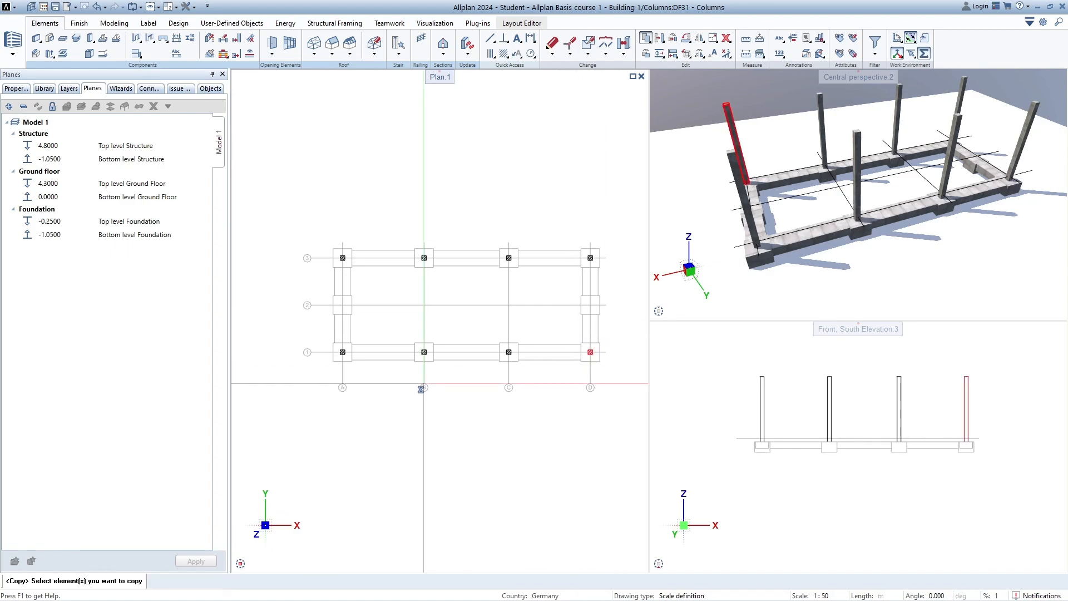
left_click(343, 351)
scroll(344, 351, "up", 4)
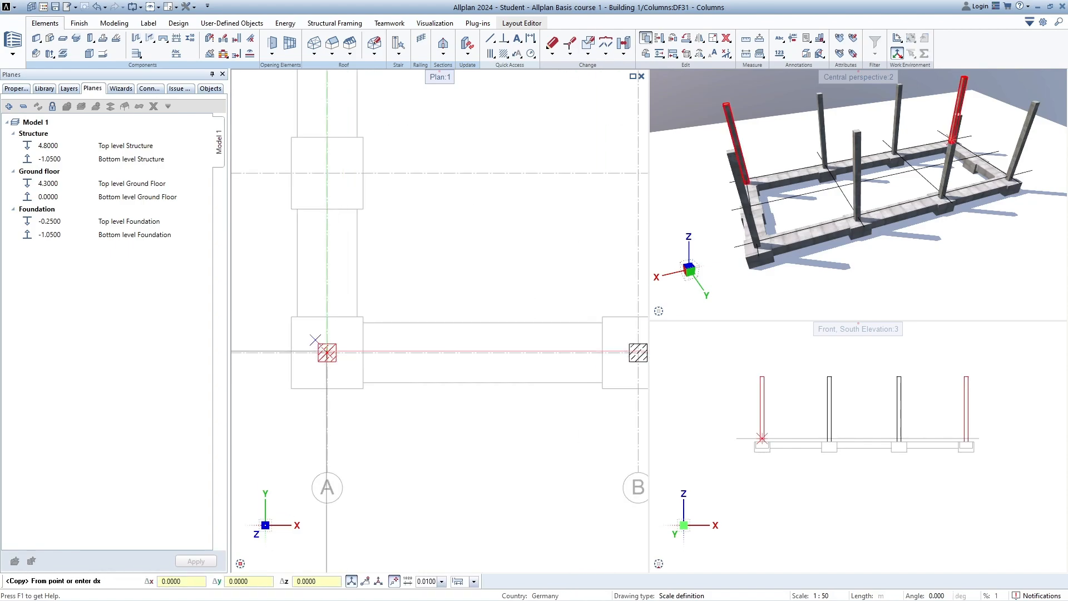
left_click(328, 352)
key("Escape")
Examine the columns on their foundations in the perspective view and in the plan
left_click_drag(671, 225, 772, 170)
left_click_drag(904, 172, 878, 247)
scroll(818, 130, "down", 3)
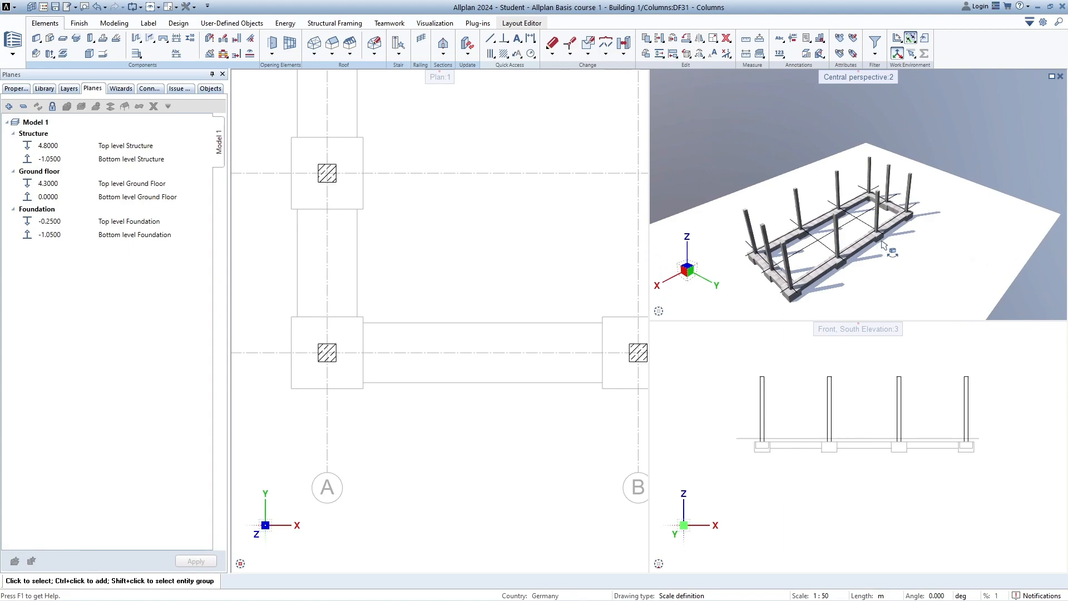
left_click_drag(881, 245, 901, 220)
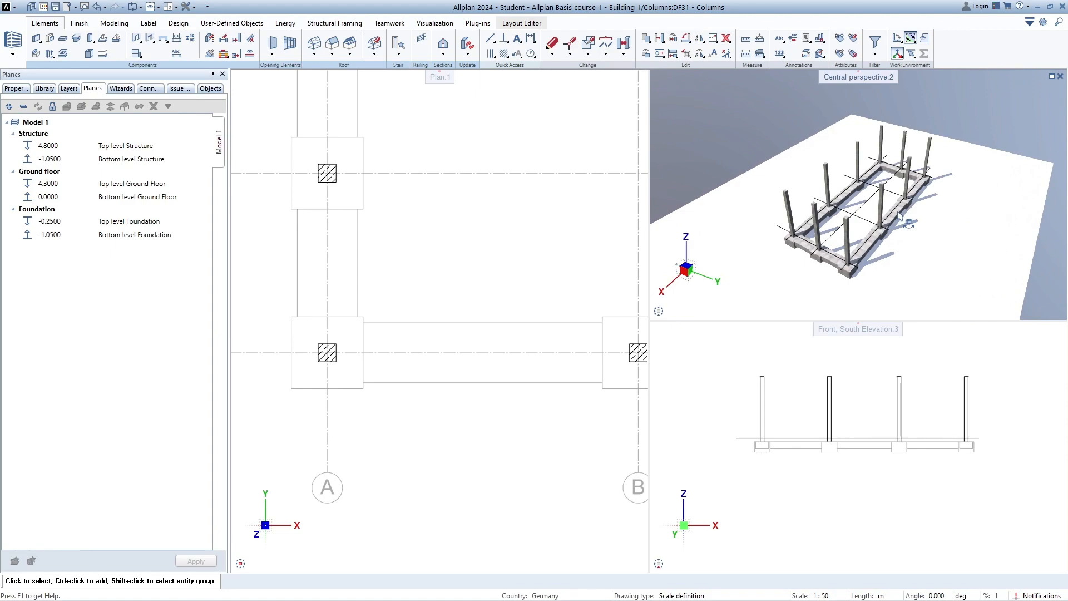
left_click_drag(895, 230, 828, 212)
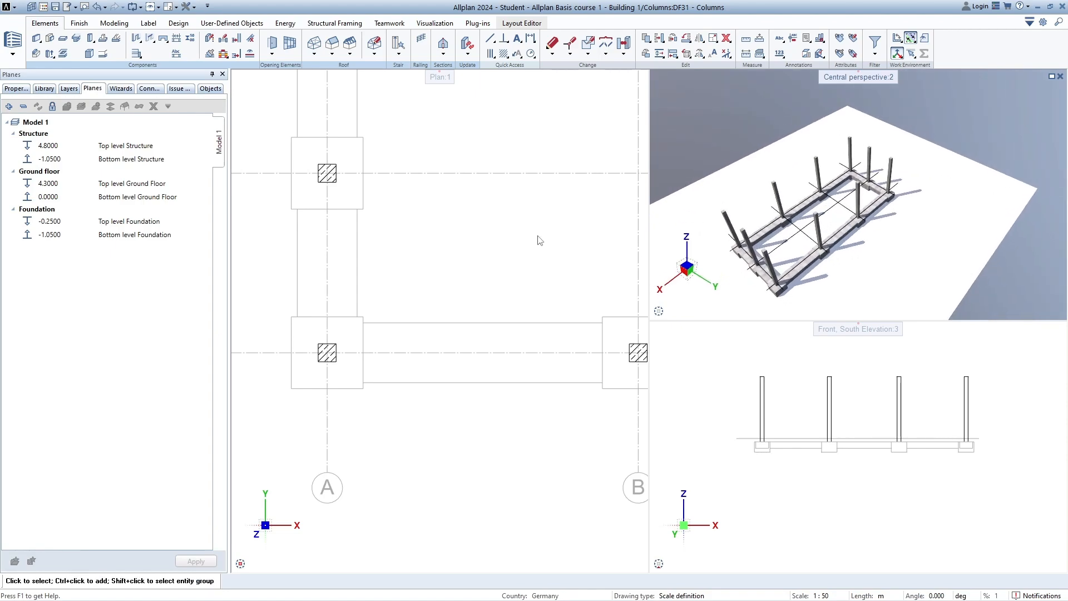
scroll(825, 238, "down", 2)
middle_click_drag(825, 238, 857, 221)
scroll(527, 296, "down", 5)
middle_click_drag(580, 254, 439, 300)
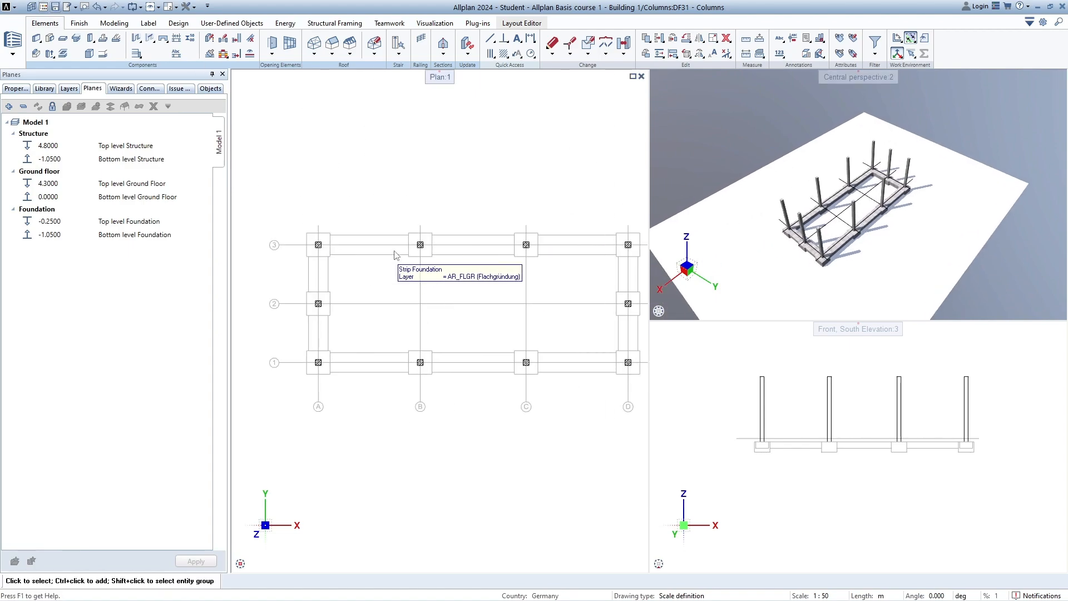
middle_click_drag(395, 252, 370, 237)
Make drawing file 21 Base-Plate the current one and keep 31 Columns open as a reference in the background
left_click(43, 7)
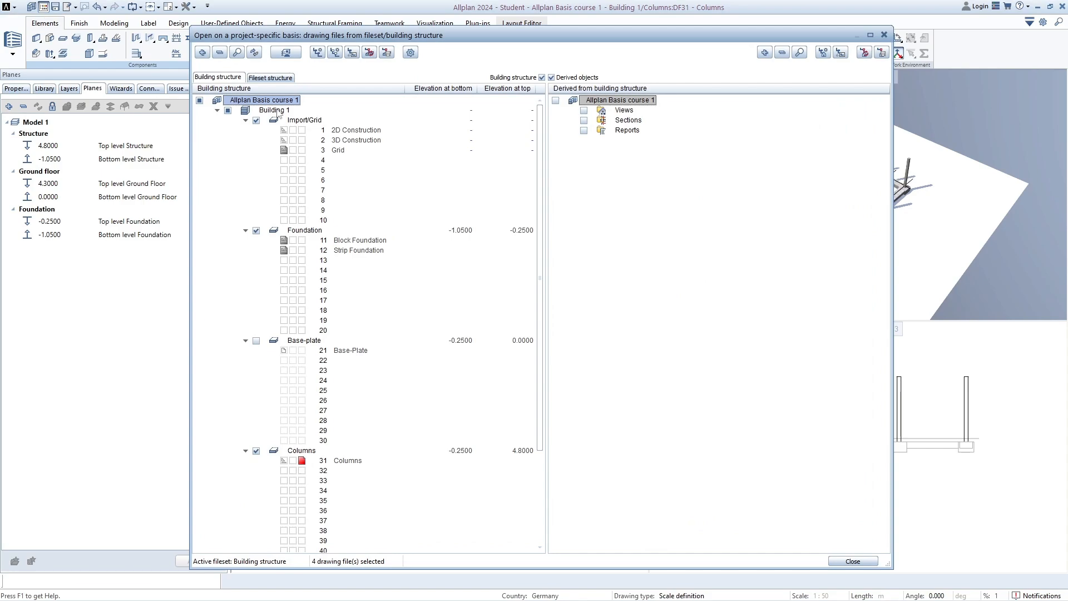
left_click(287, 463)
left_click(287, 463)
scroll(373, 343, "down", 4)
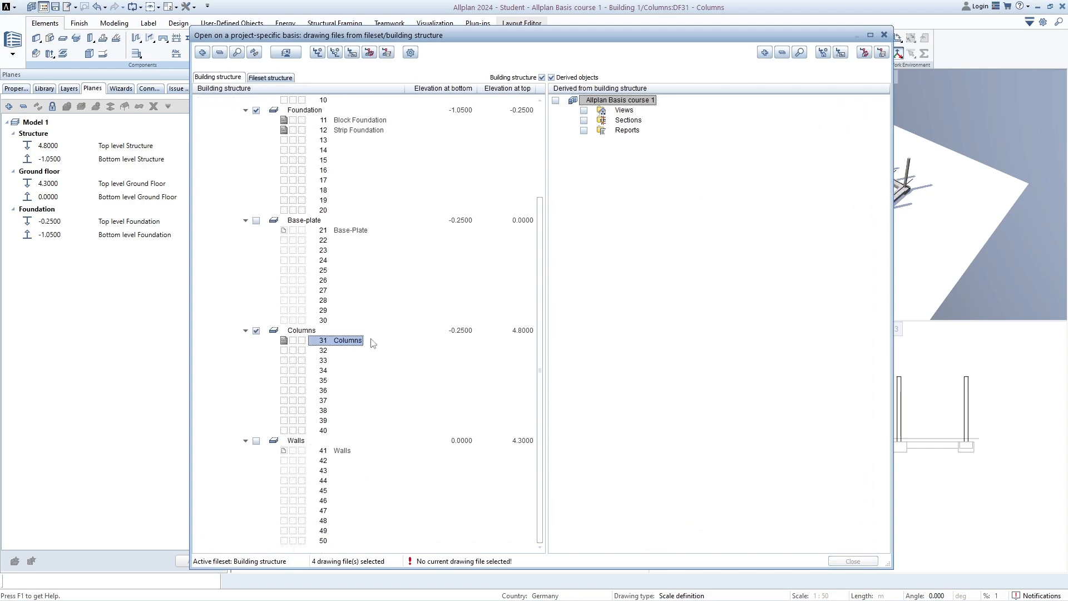
left_click(301, 230)
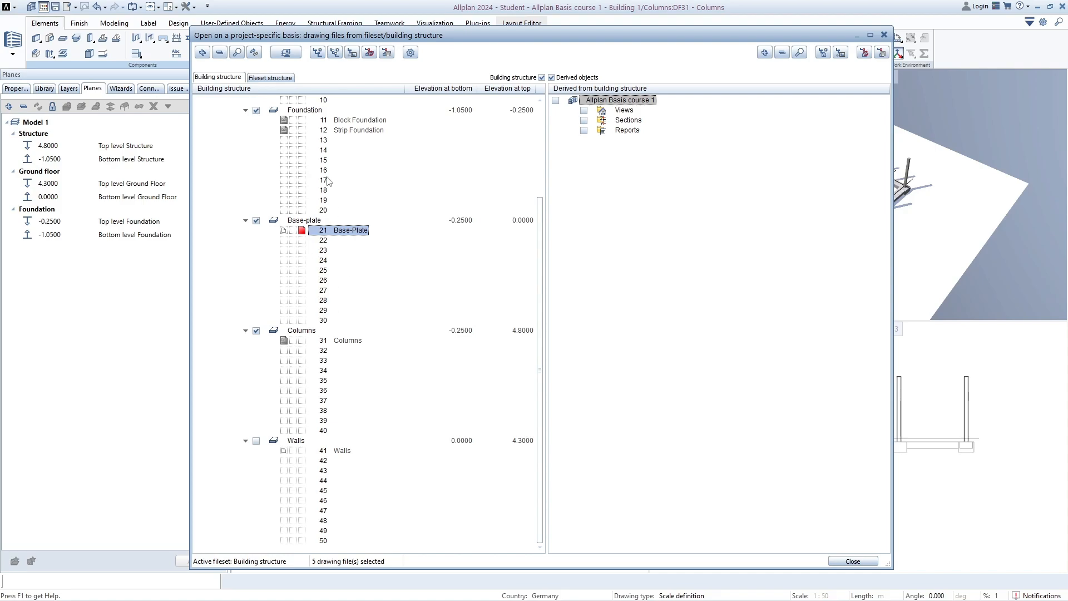
left_click(853, 561)
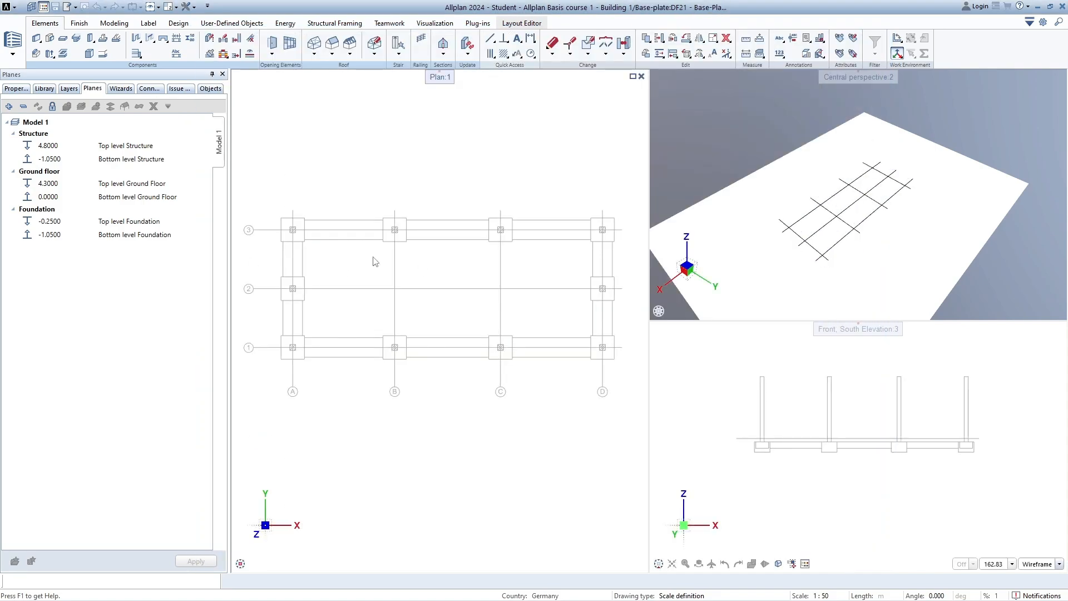
Widen the plan viewport and fit the plan and south elevation views to the model
mouse_move(430, 277)
middle_mouse_down()
mouse_move(409, 278)
mouse_move(434, 284)
middle_mouse_up()
scroll(411, 272, "down", 1)
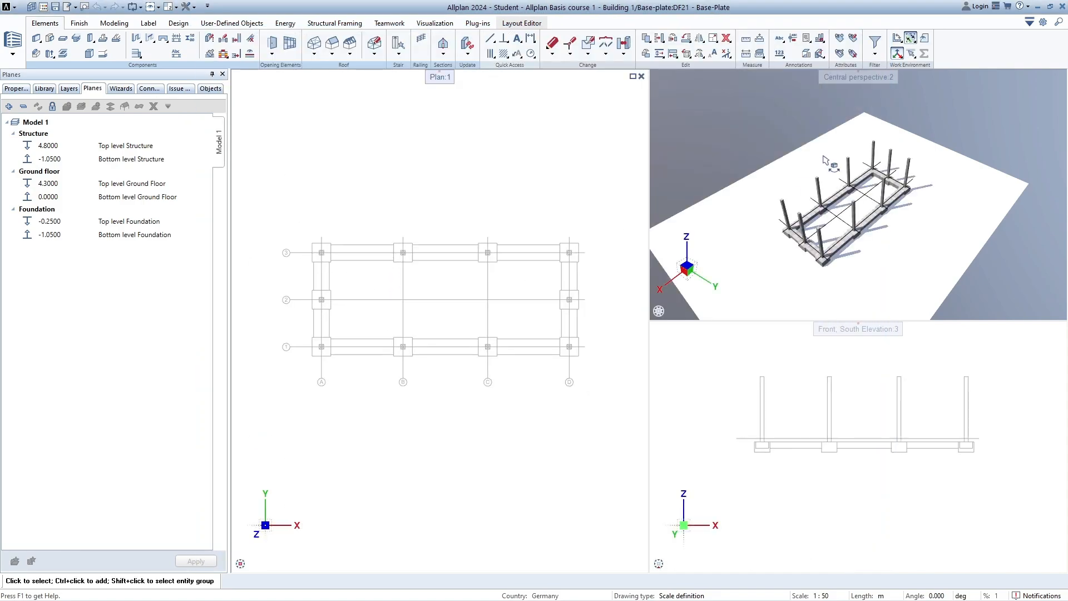
middle_click_drag(913, 192, 908, 180, "shift")
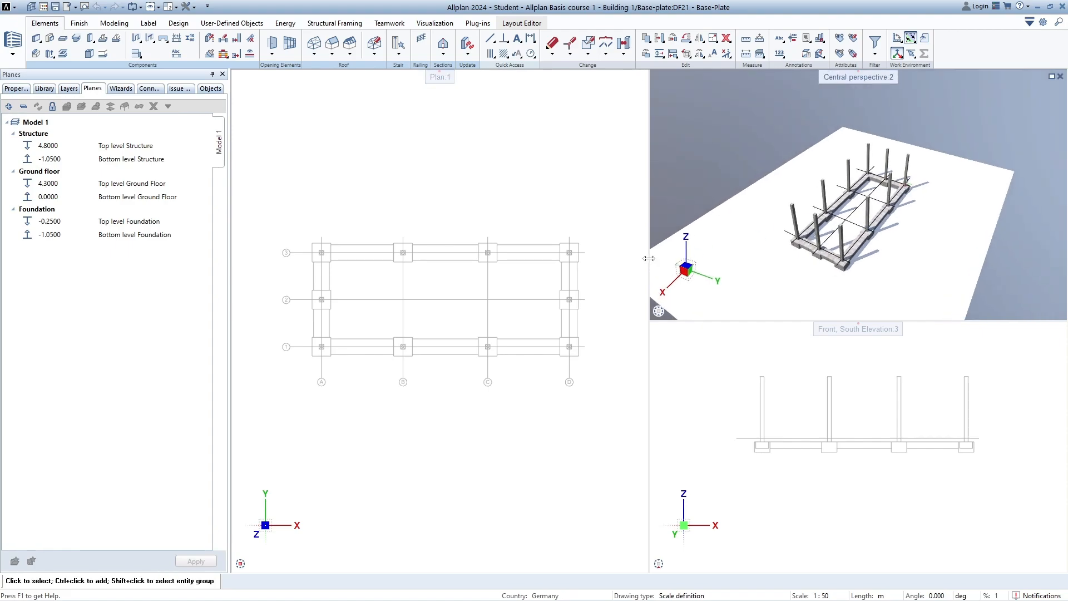
left_click_drag(649, 258, 815, 260)
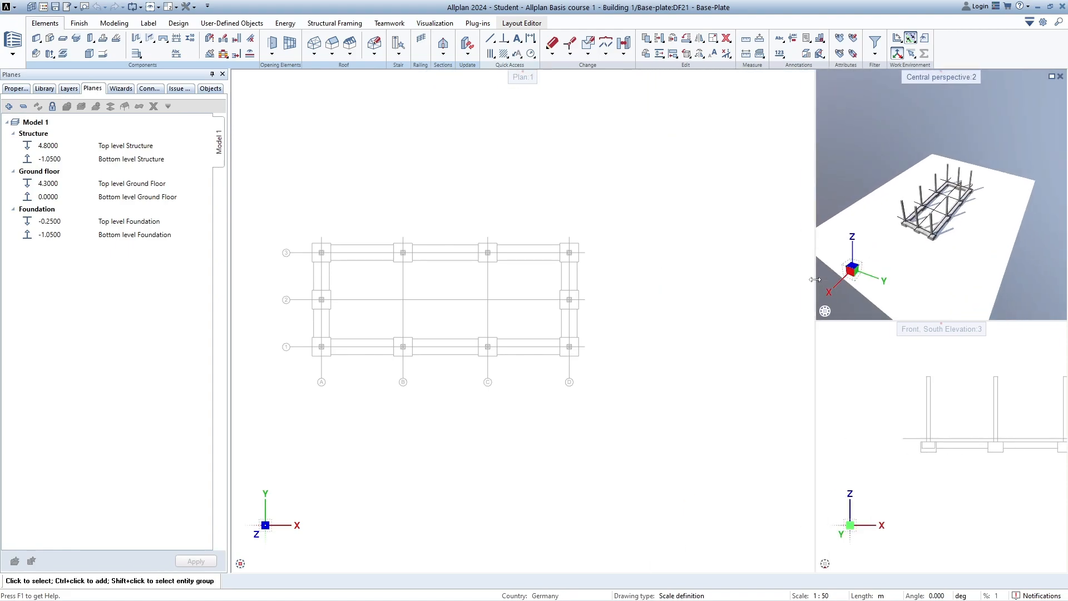
middle_click(975, 461)
middle_click(975, 461)
middle_click_drag(630, 304, 654, 302)
middle_click(654, 302)
middle_click(654, 302)
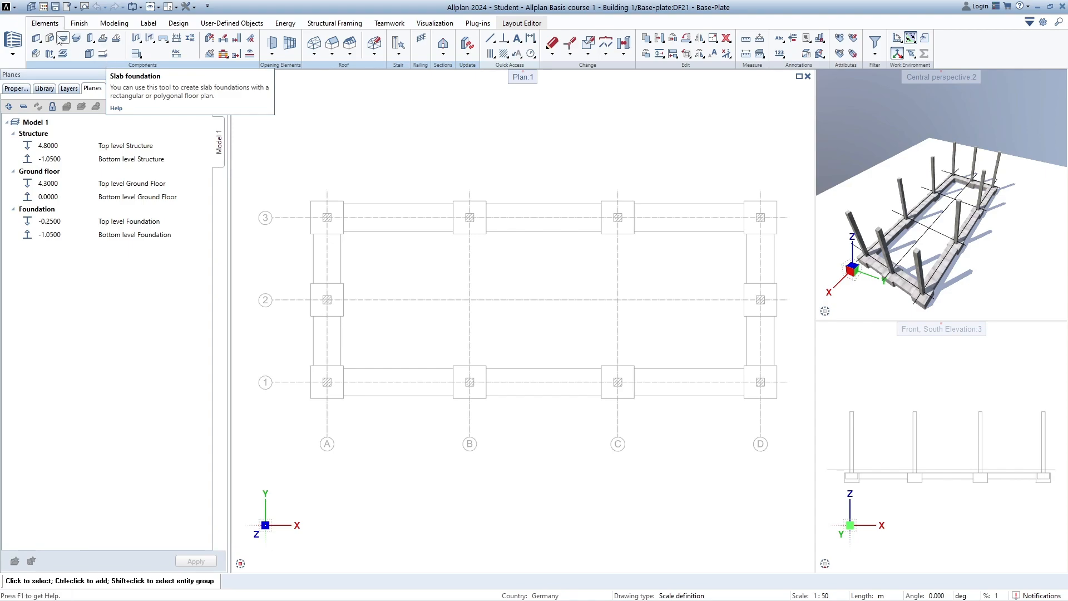
Draw a rectangular sample slab foundation in the free area above axis 3 in the plan
left_click(103, 54)
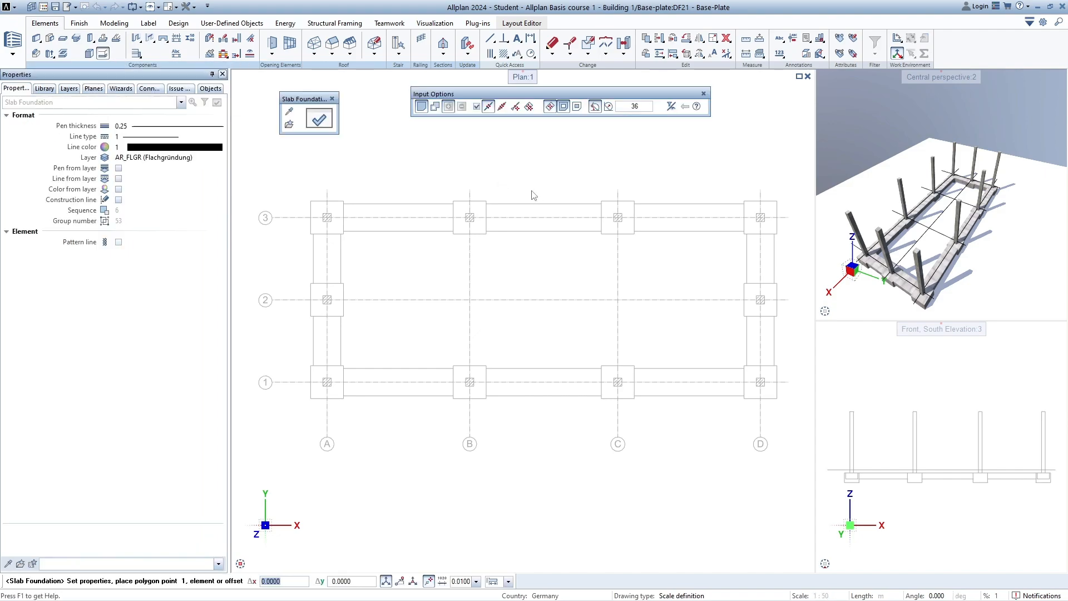
middle_click_drag(375, 164, 363, 283)
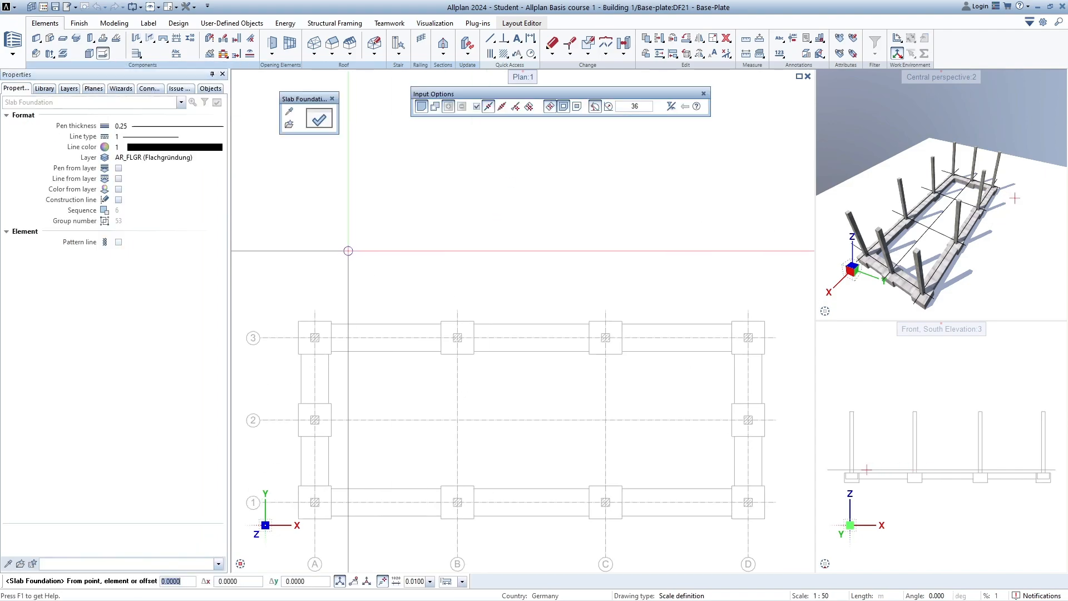
left_click(345, 271)
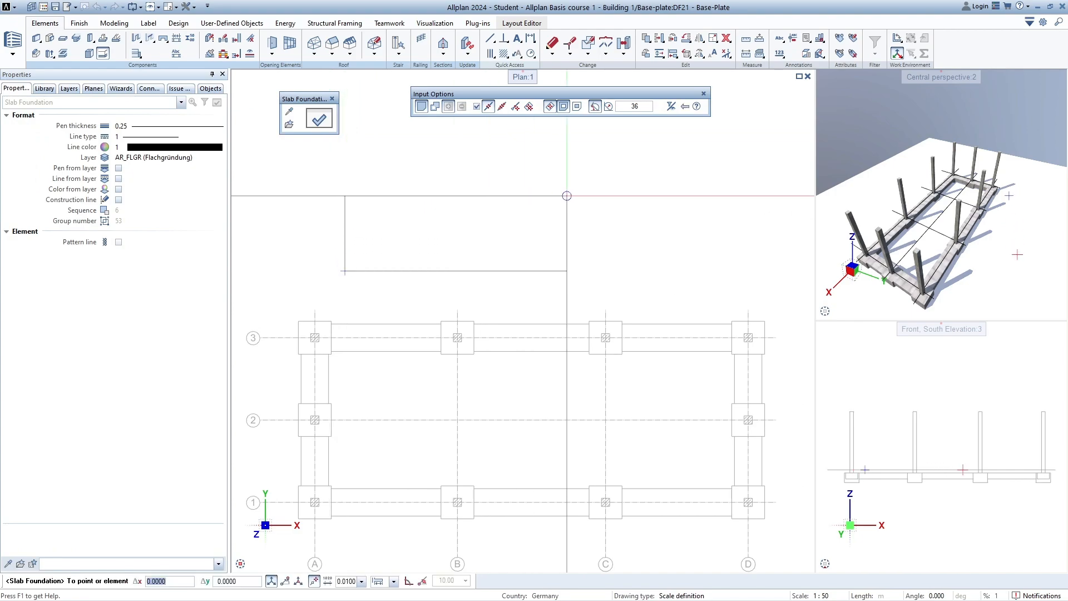
left_click(567, 194)
key("Escape")
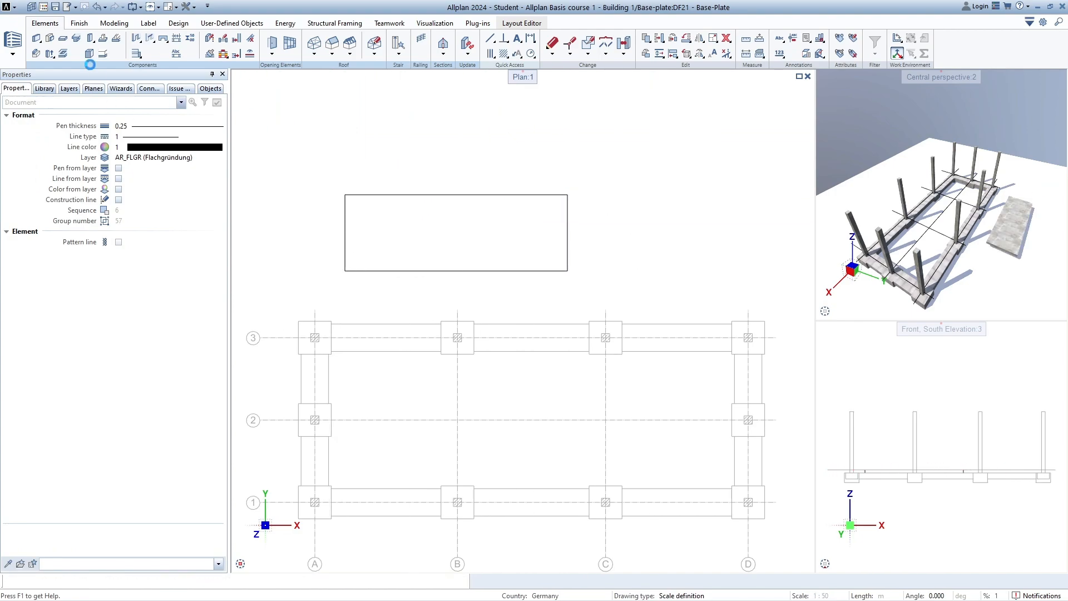
Draw a rectangular sample slab with the Slab tool above the slab foundation, aligned with its side edges
left_click(63, 38)
middle_click_drag(393, 218, 389, 279)
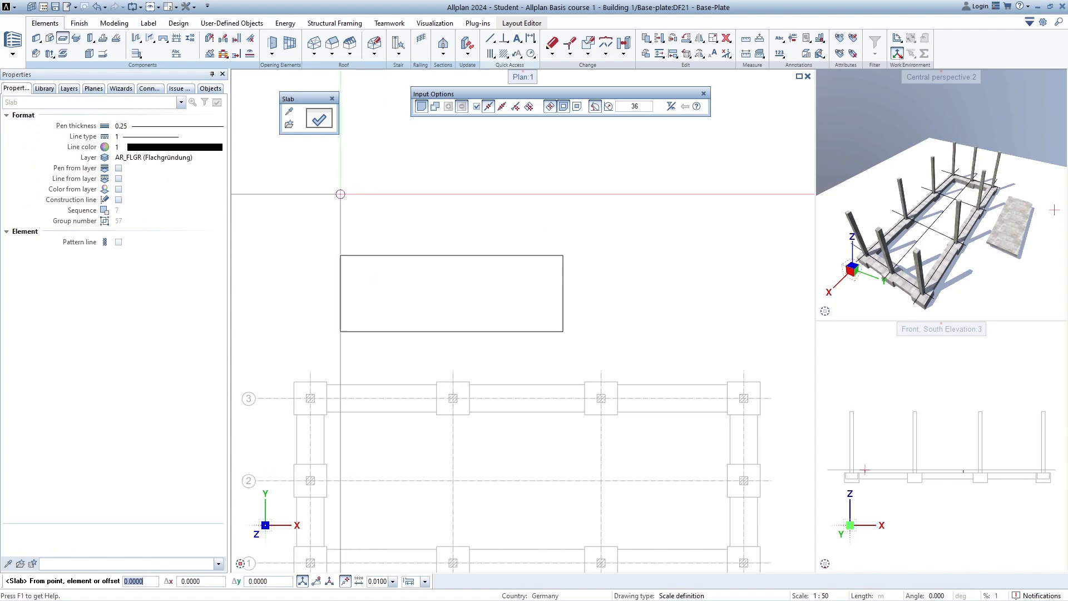
left_click(340, 194)
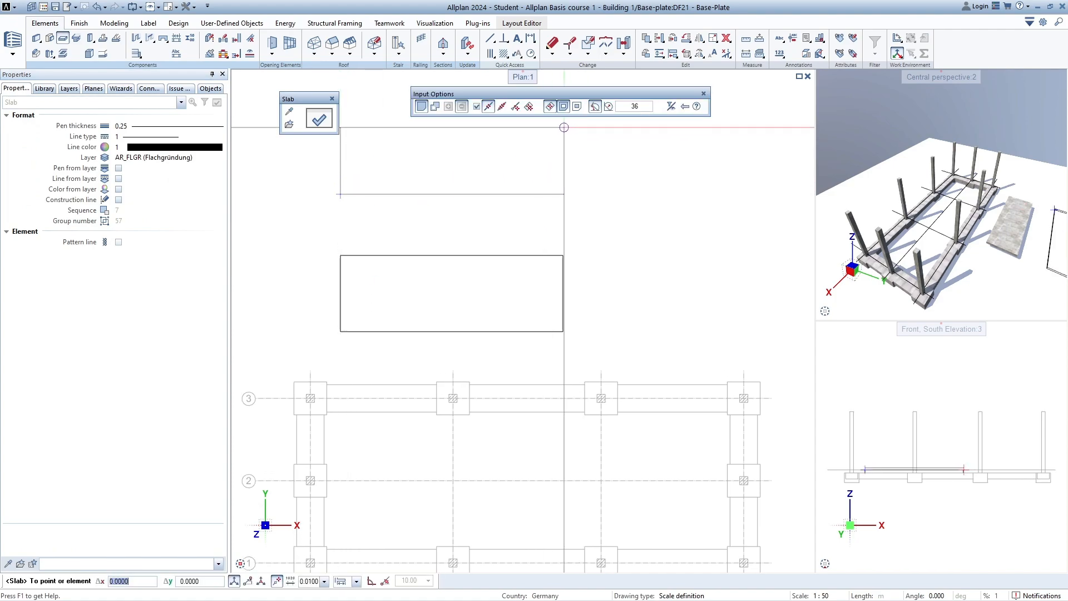
left_click(563, 127)
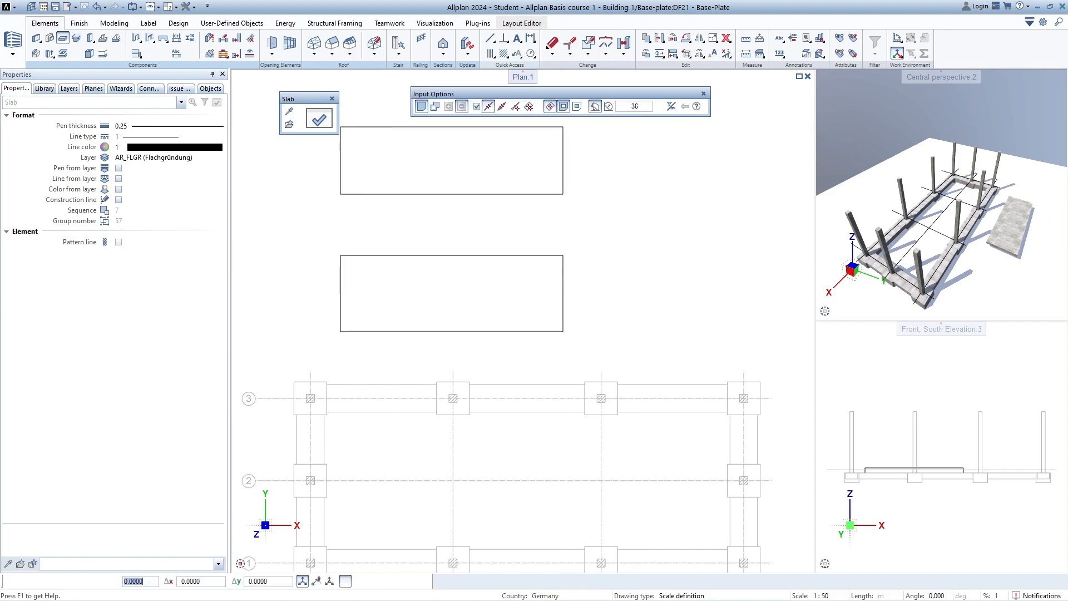
scroll(634, 265, "down", 2)
middle_click_drag(650, 177, 639, 209)
key("Escape")
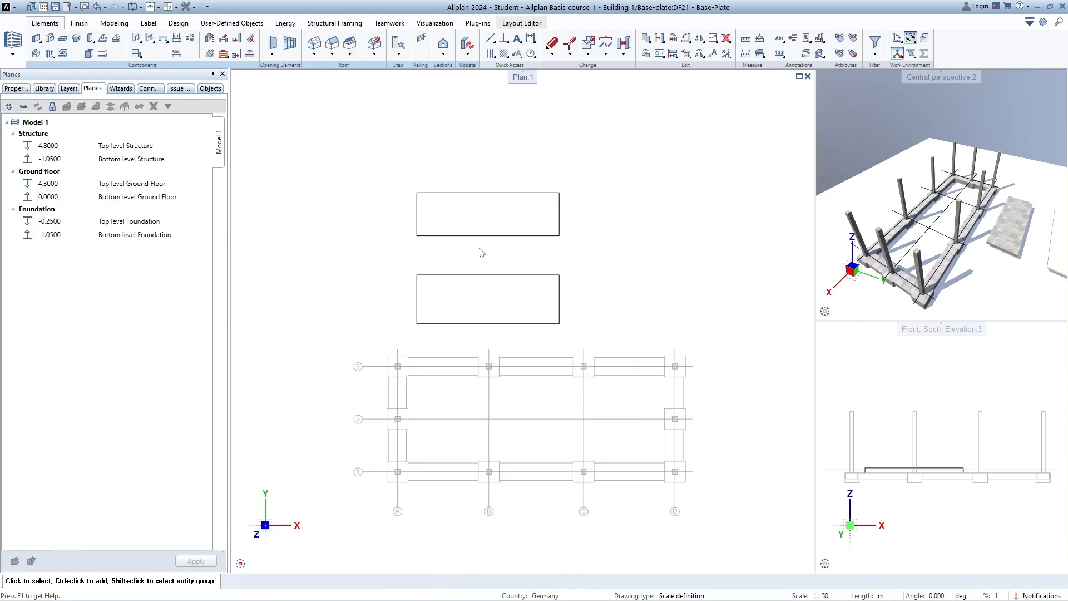
Review the height, attribute, material and surface settings in the Slab Foundation tool's properties
middle_click_drag(610, 273, 634, 241)
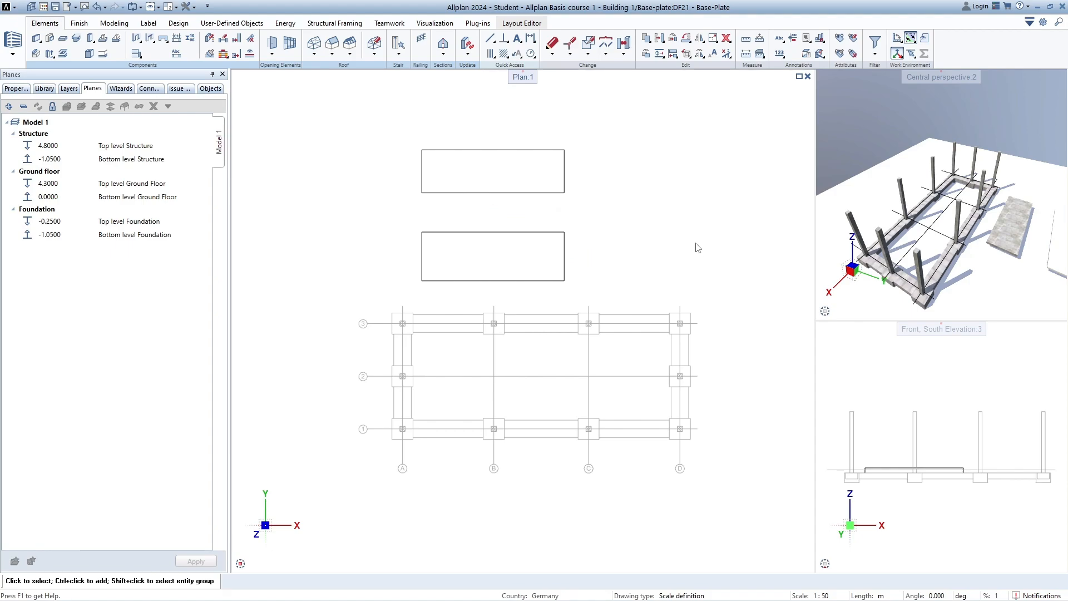
middle_click_drag(489, 252, 465, 302)
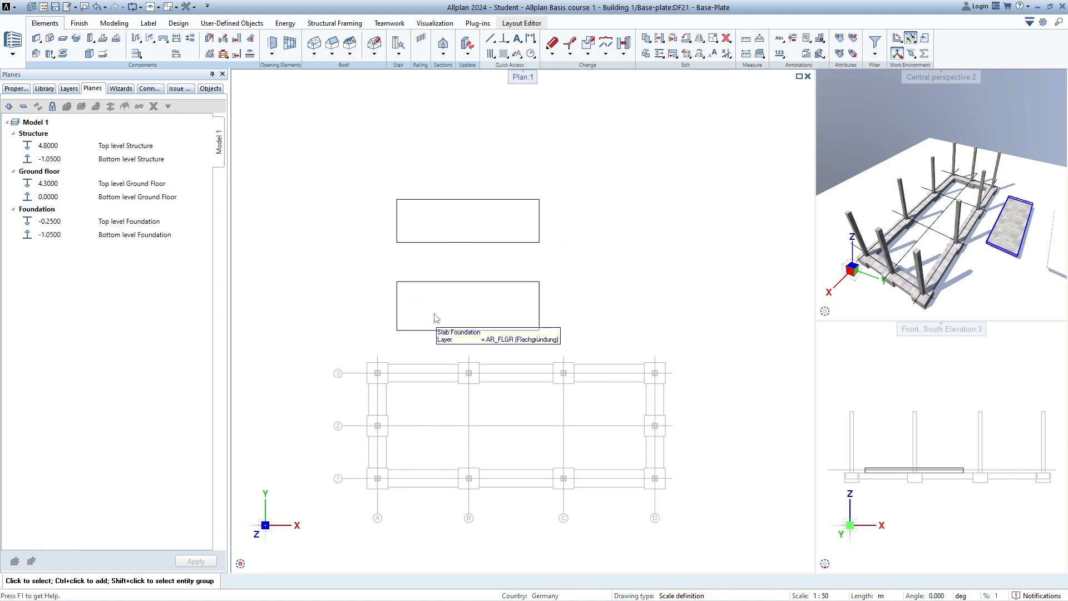
middle_click_drag(995, 239, 934, 178)
left_click_drag(972, 179, 980, 208)
middle_click_drag(917, 218, 1001, 216)
left_click(104, 54)
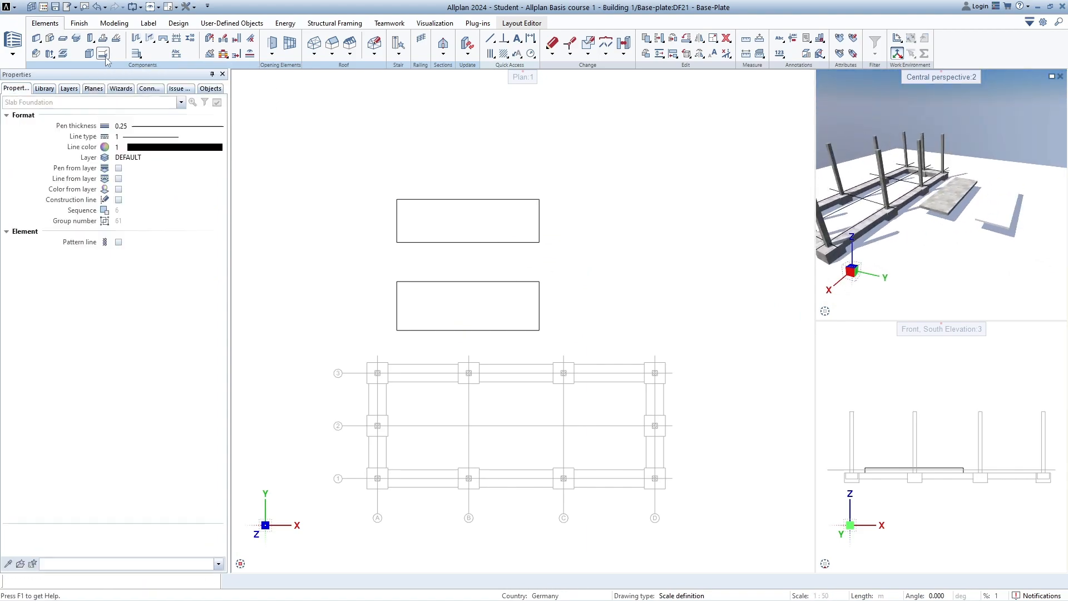
left_click(319, 118)
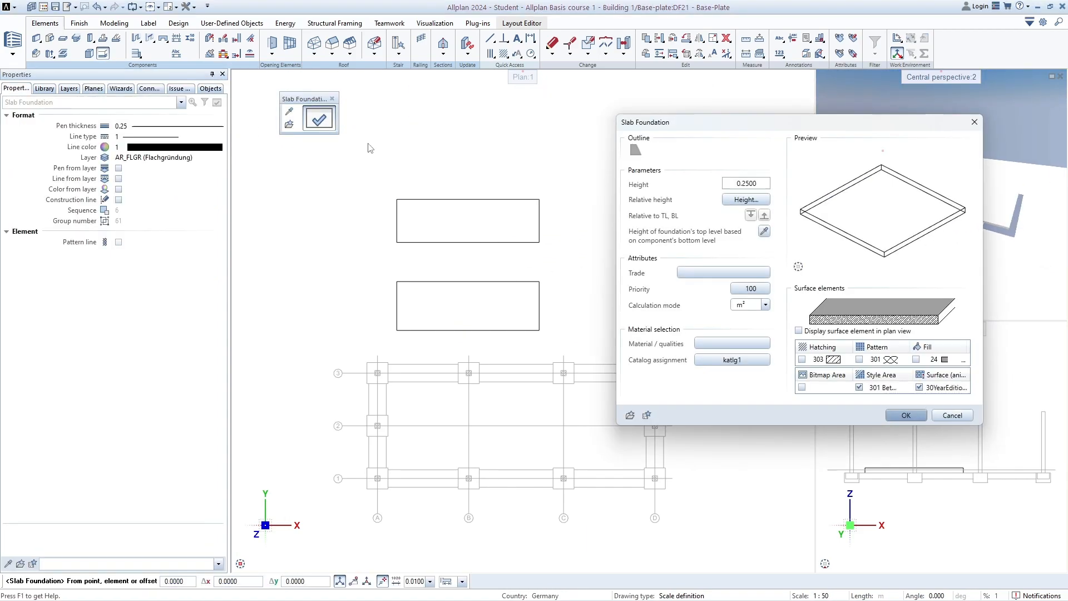
left_click_drag(709, 124, 681, 102)
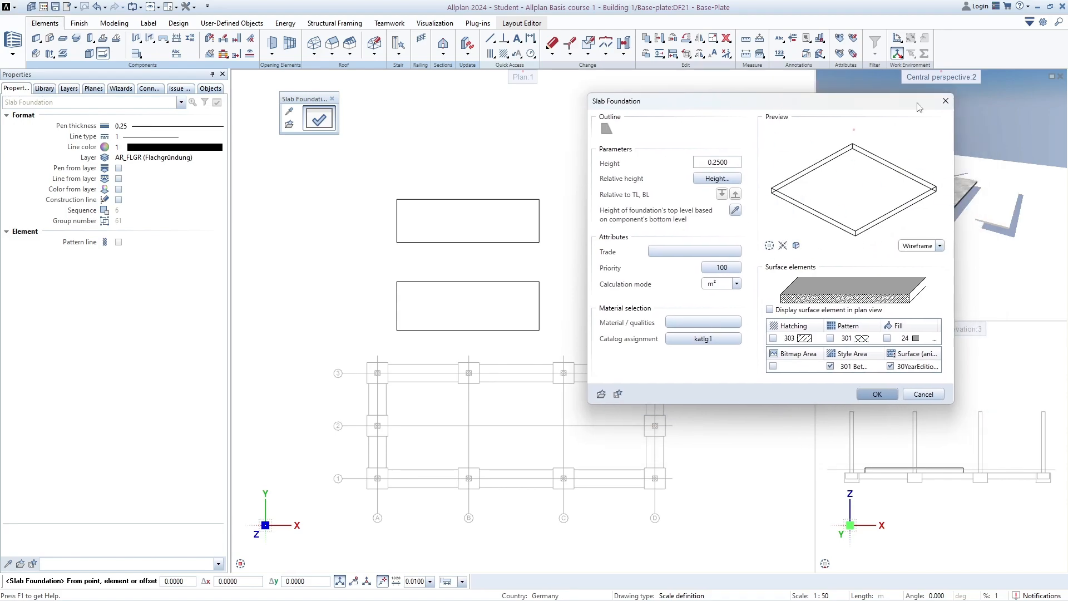
Review the Slab tool's properties and compare its height parameters with those of the Slab Foundation tool
left_click(63, 39)
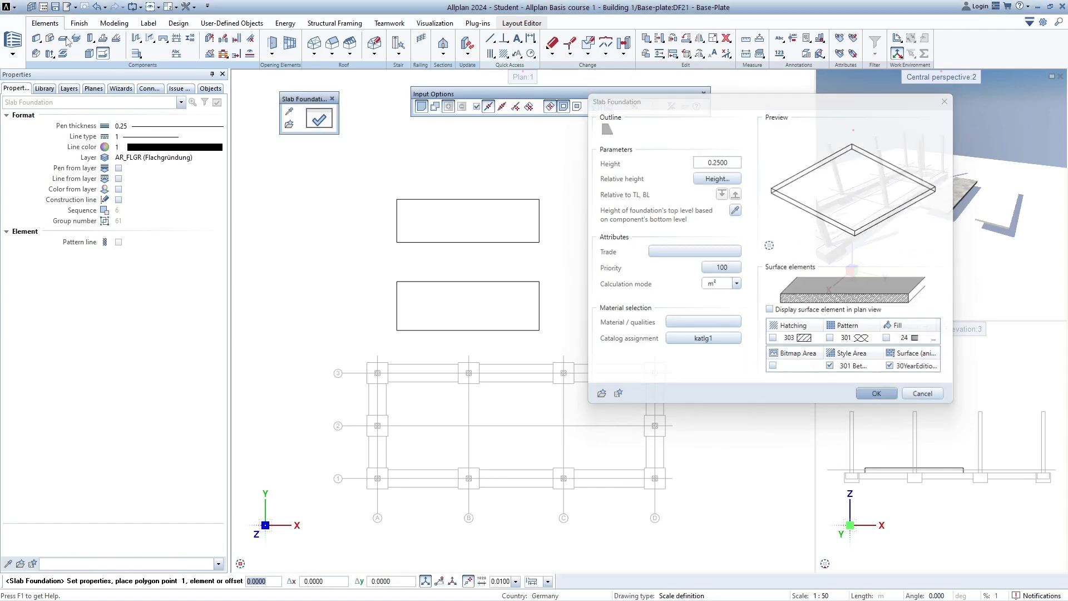
left_click(315, 120)
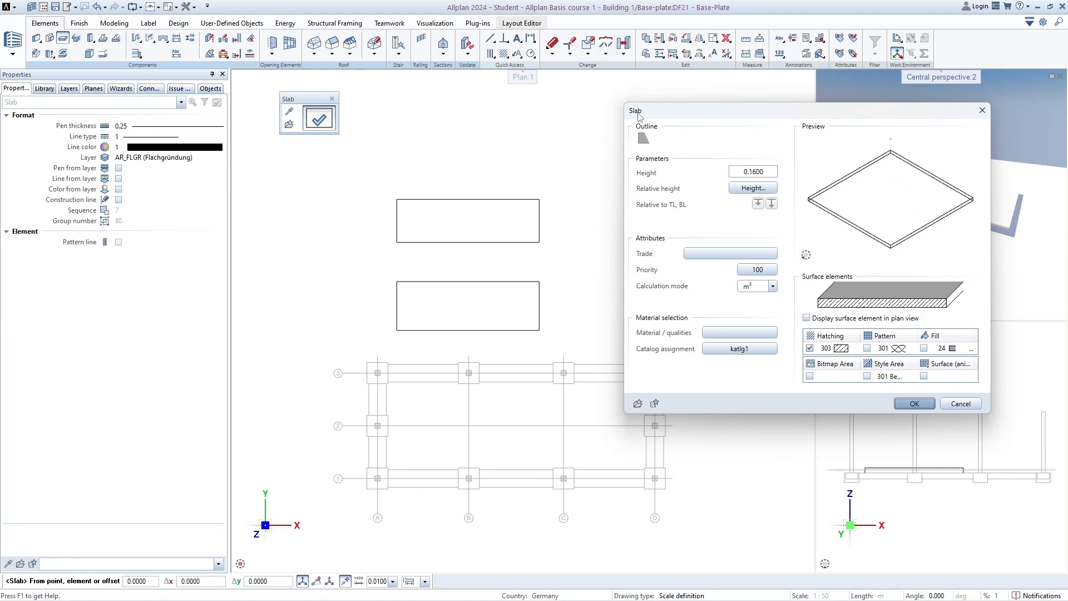
key("Return")
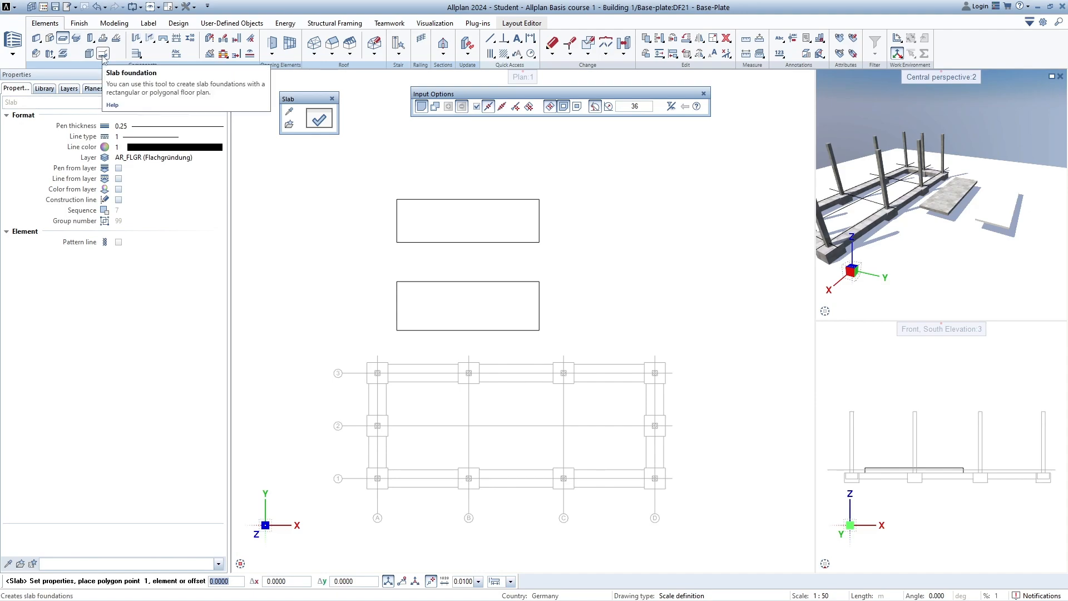
key("Escape")
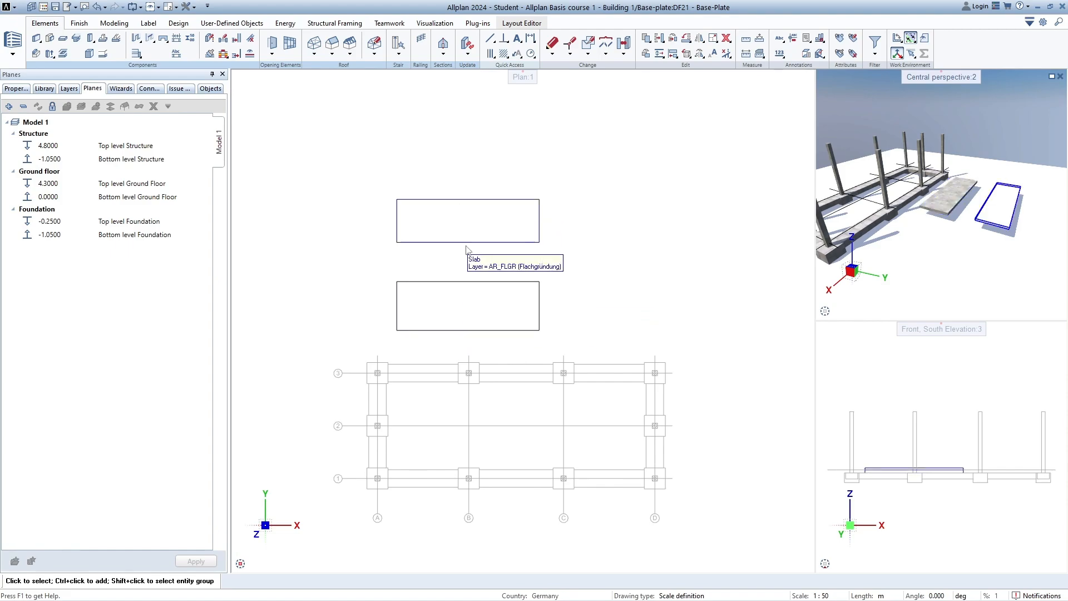
scroll(478, 303, "up", 2)
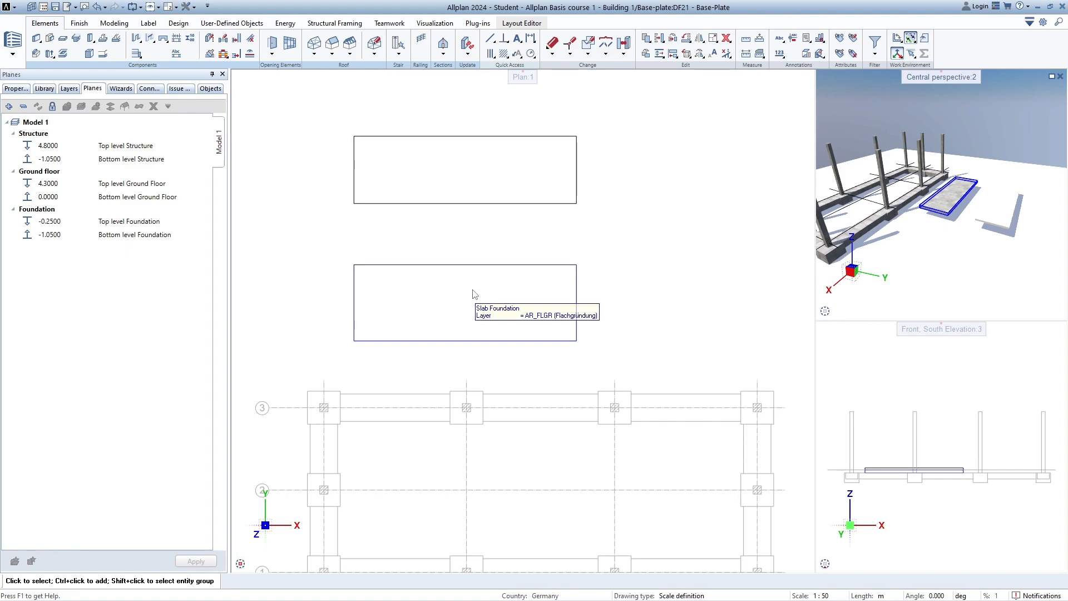
left_click(497, 173)
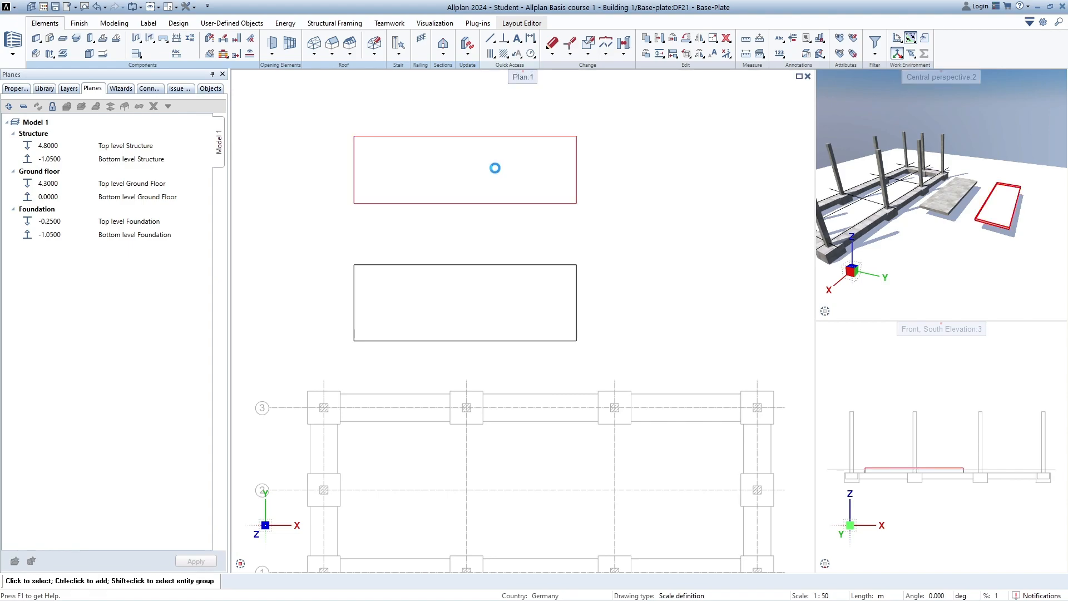
left_click(15, 89)
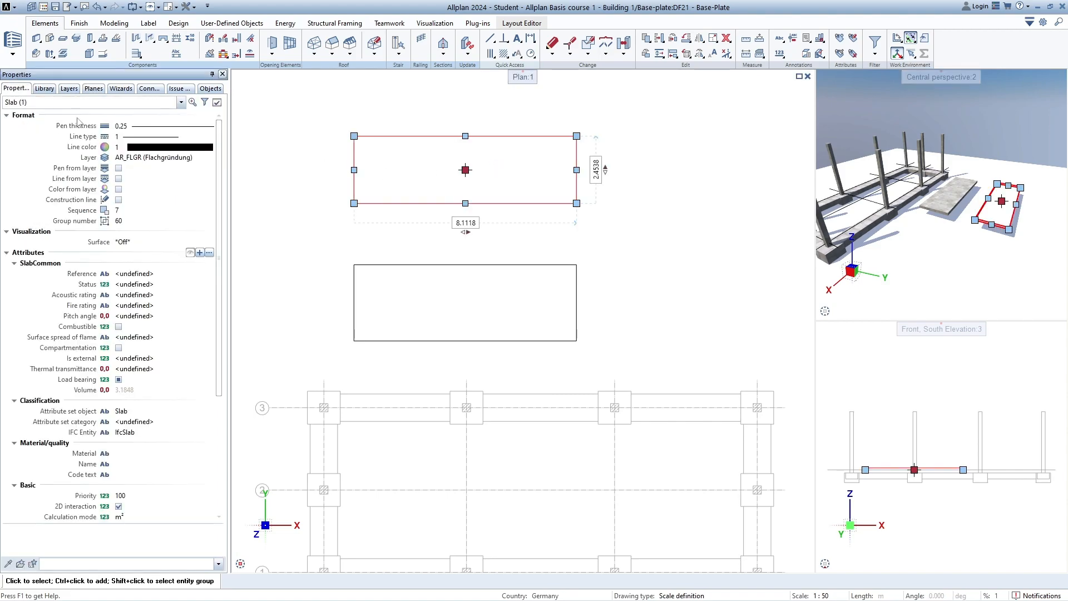
left_click(159, 159)
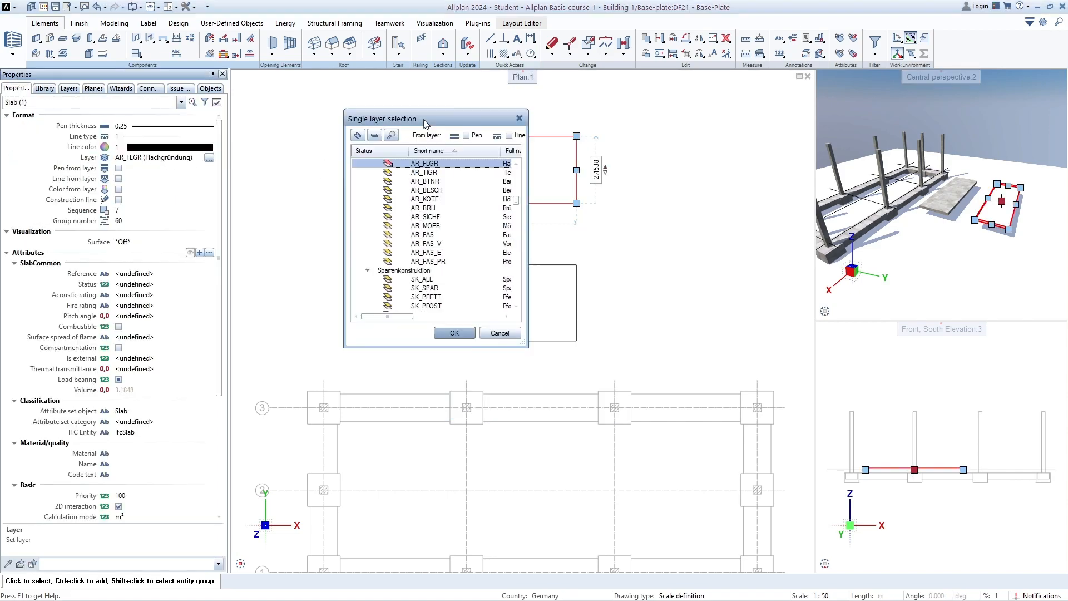
left_click_drag(514, 333, 812, 473)
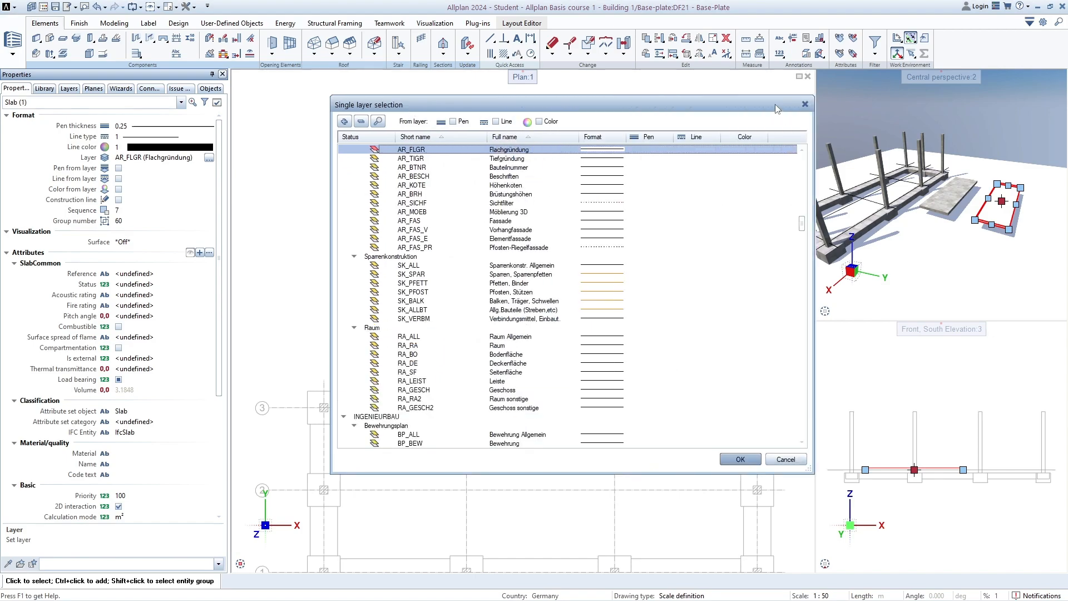
left_click(805, 104)
left_click(509, 223)
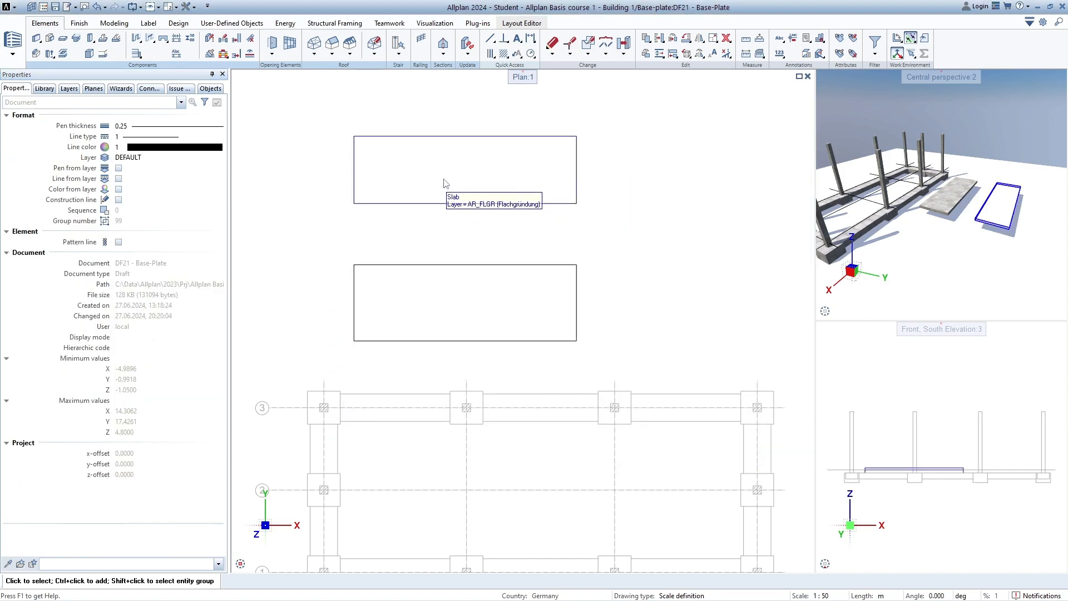
Assign the upper sample slab to the layer AR_DE (Decke) and deselect it
left_click(445, 183)
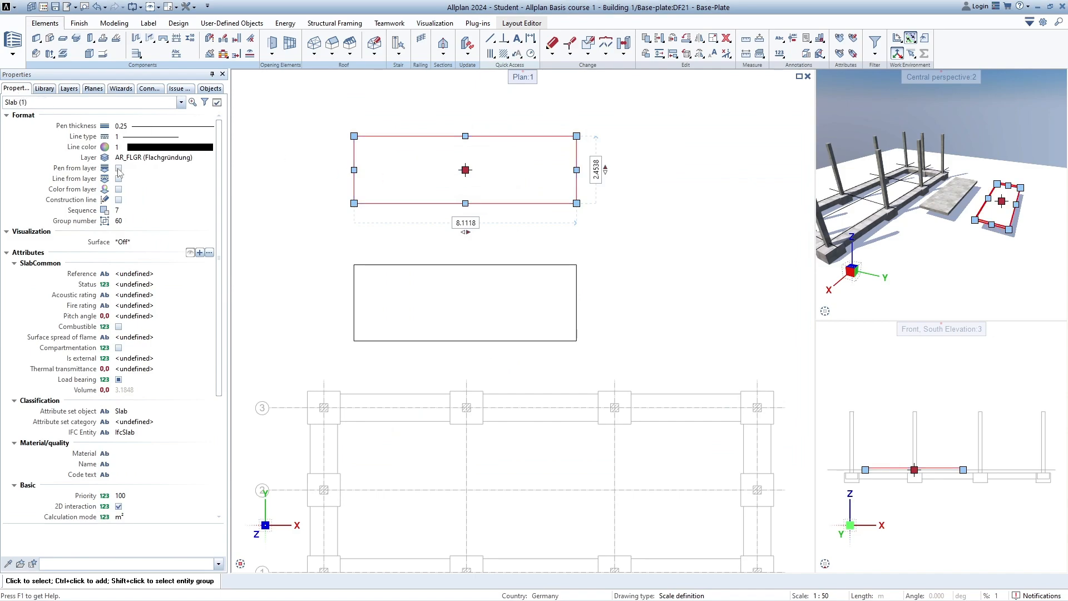
left_click(165, 161)
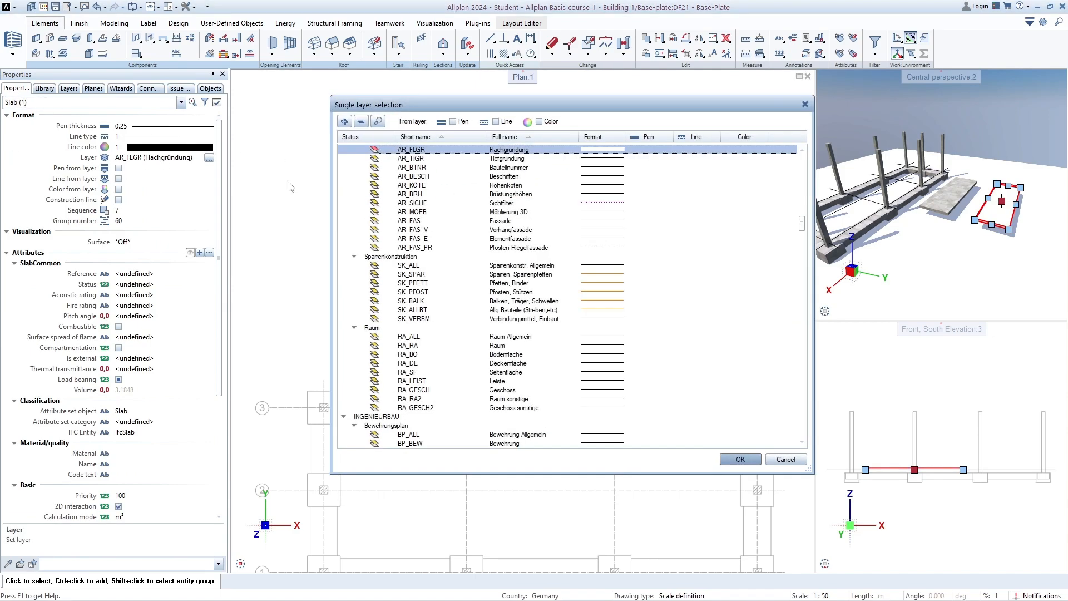
scroll(424, 209, "up", 5)
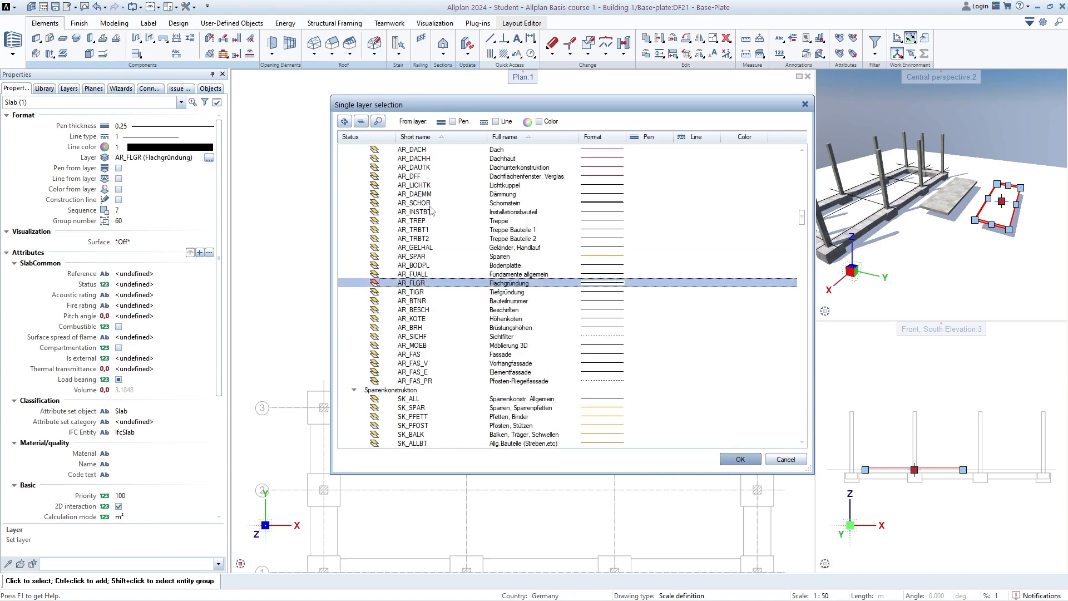
scroll(481, 311, "up", 2)
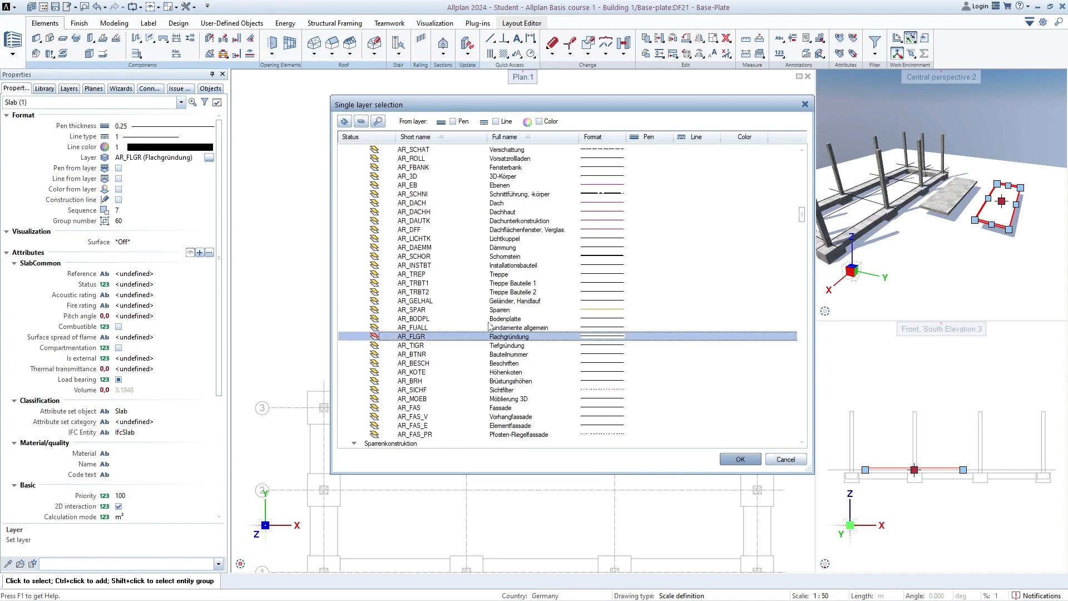
scroll(528, 271, "up", 1)
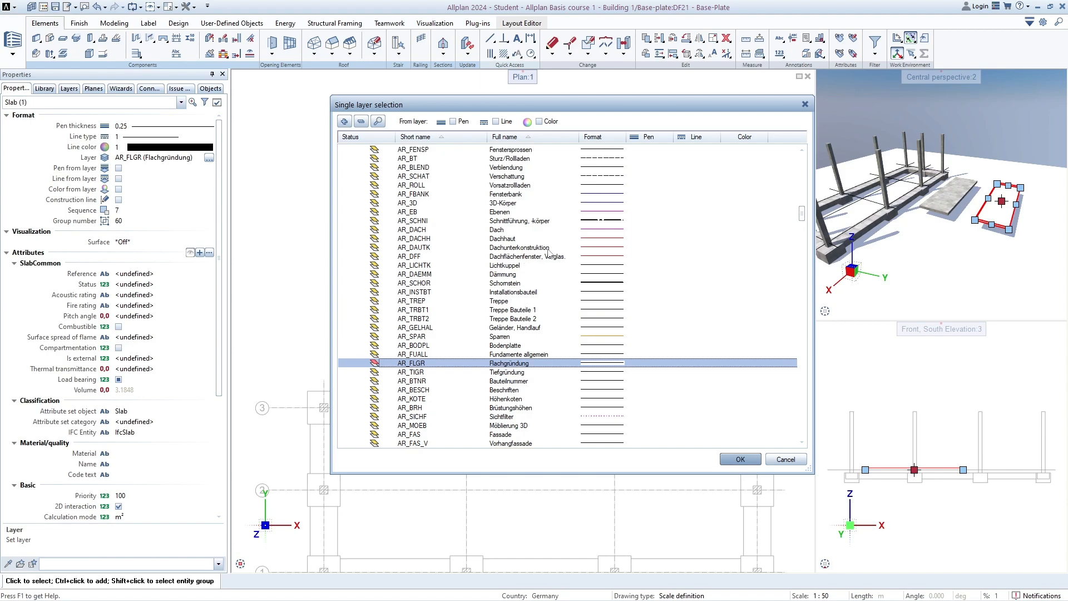
scroll(536, 294, "up", 6)
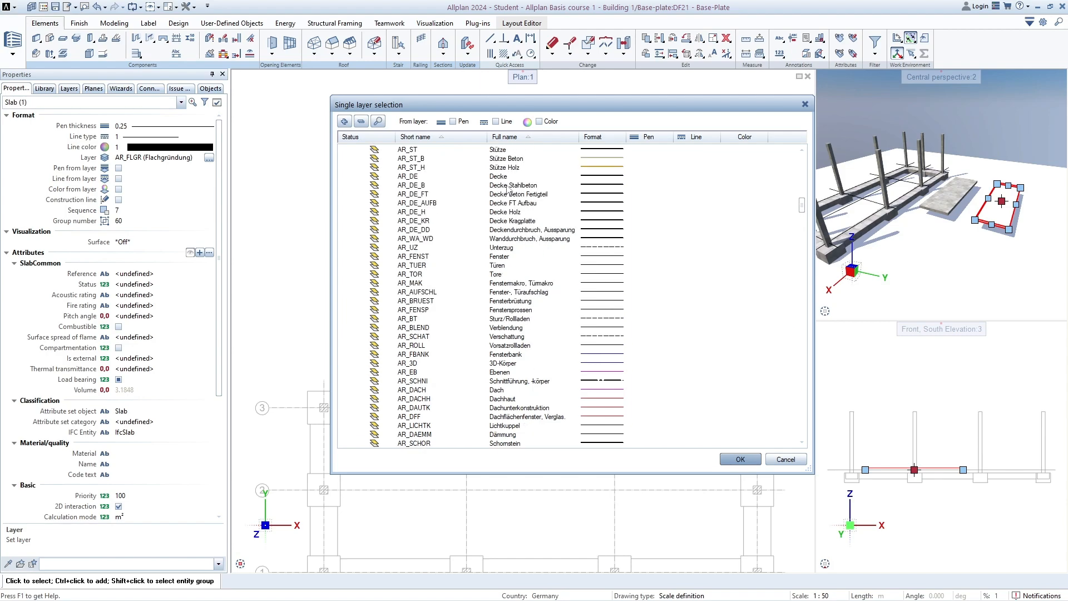
double_click(499, 178)
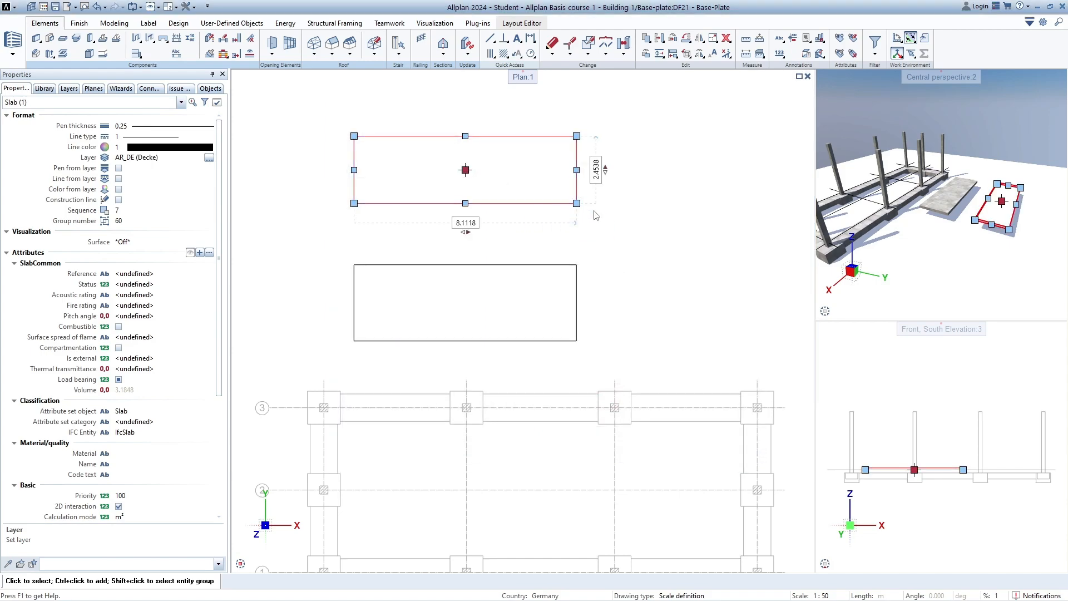
left_click(593, 214)
scroll(594, 215, "up", 2)
scroll(594, 219, "down", 3)
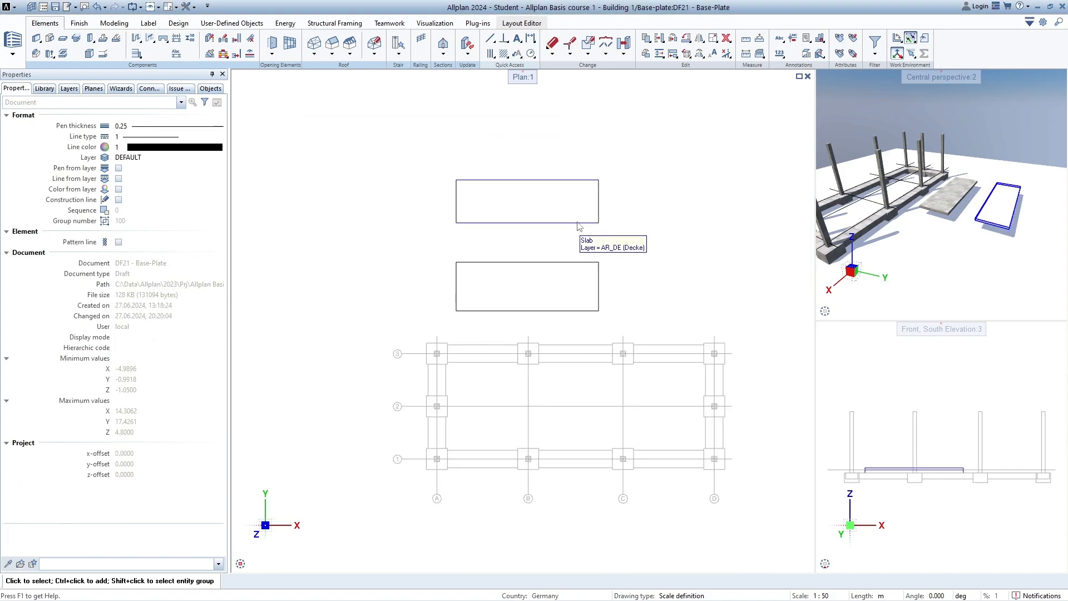
Examine the attributes of the lower sample slab foundation, including its classification and geometry values
middle_click_drag(549, 260, 520, 275)
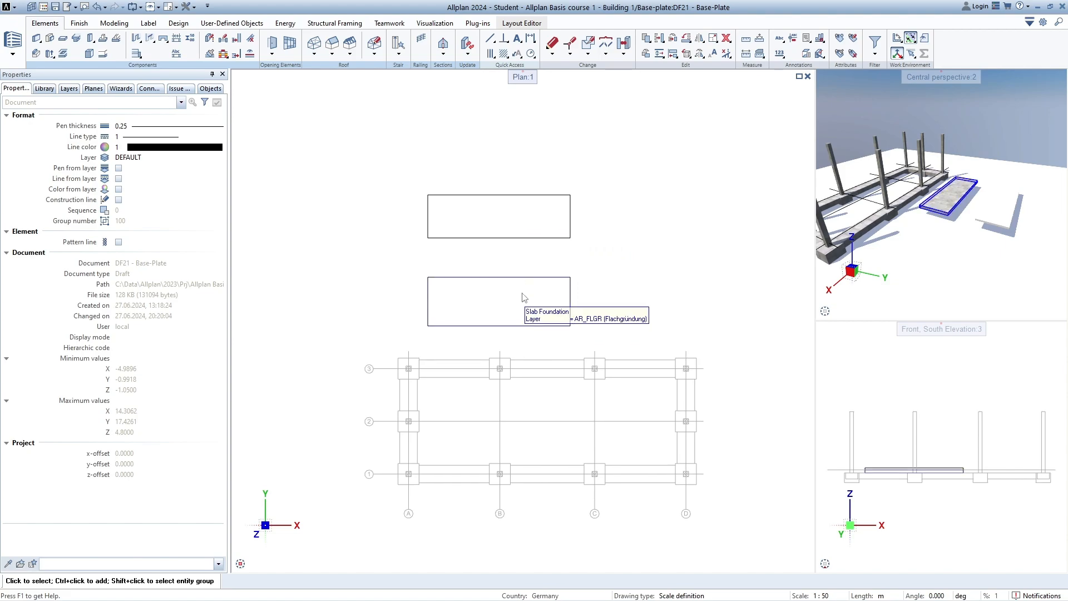
scroll(502, 302, "up", 2)
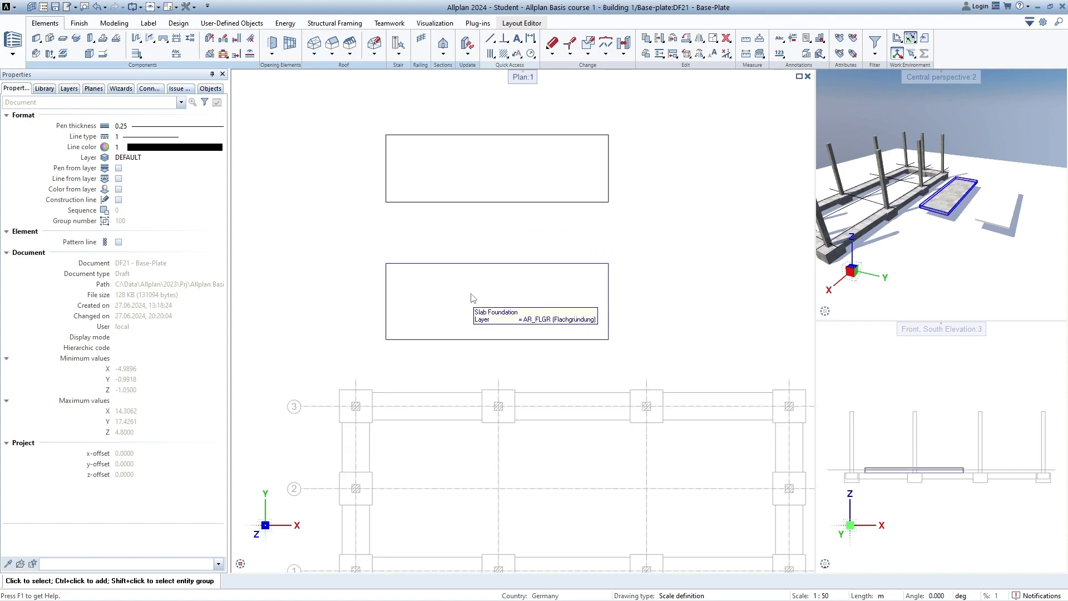
right_click(499, 301)
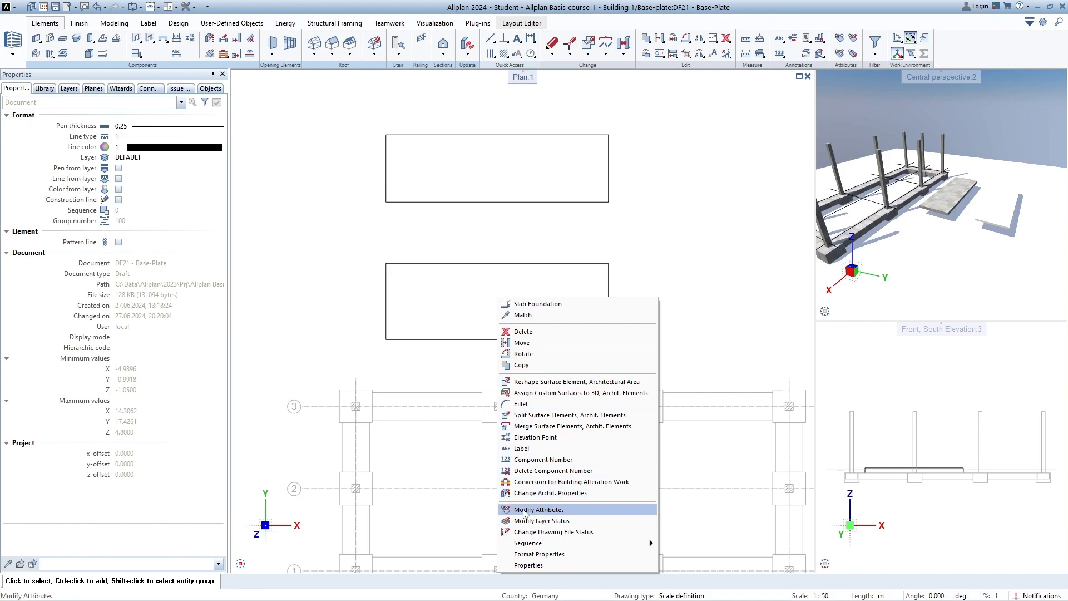
left_click(568, 512)
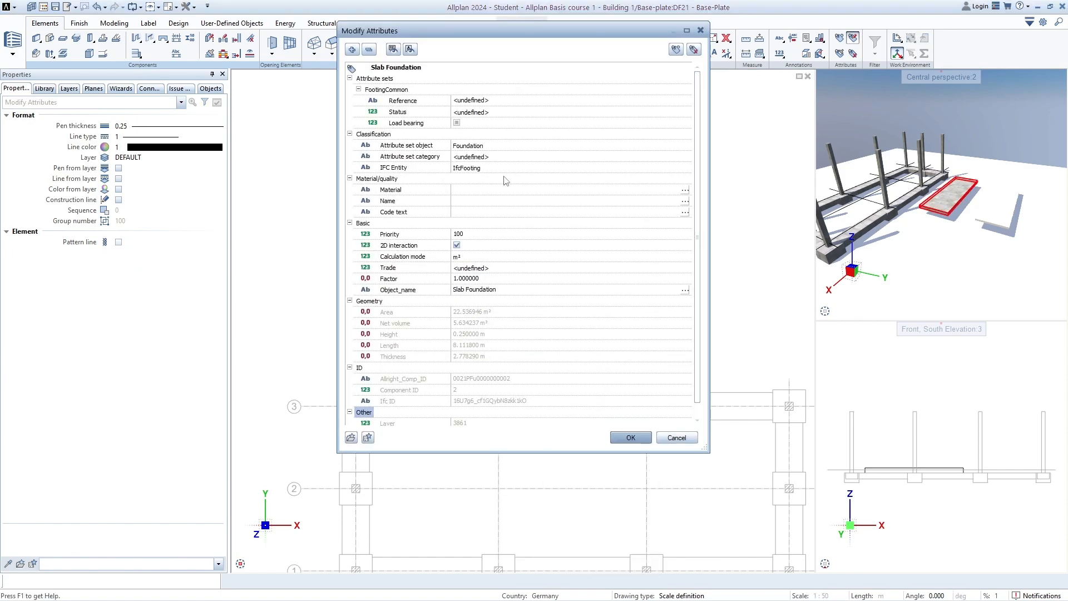
left_click_drag(482, 38, 756, 82)
scroll(790, 267, "down", 1)
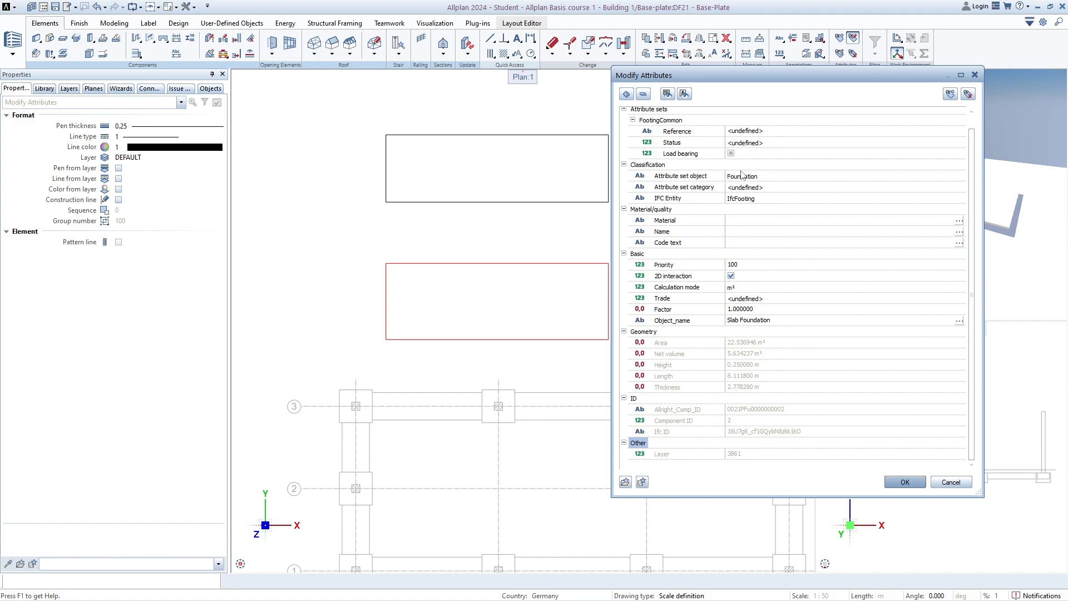
left_click(975, 75)
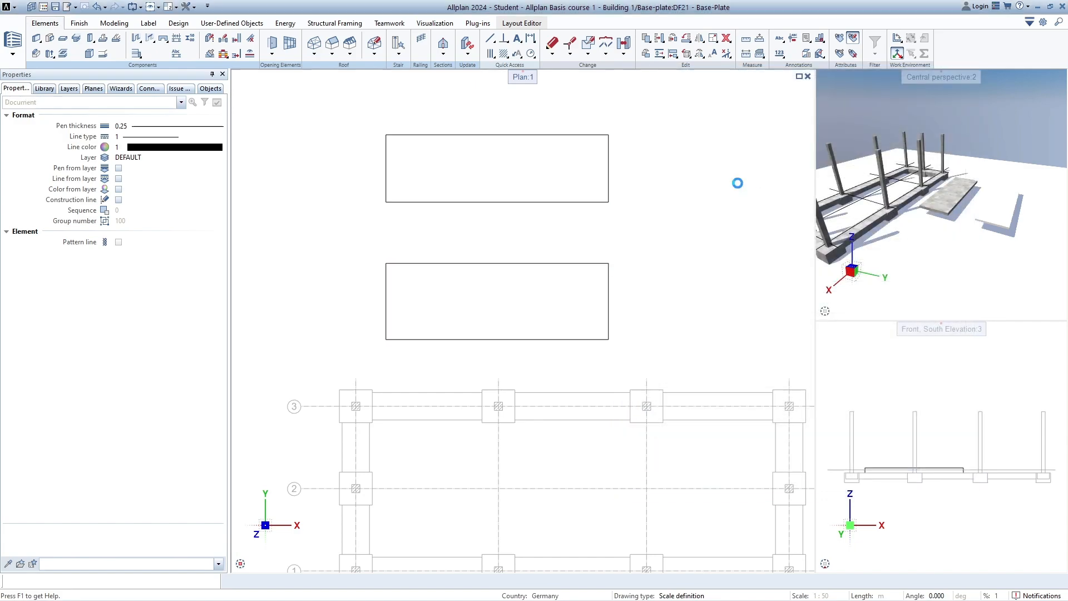
Examine the attributes of the upper sample slab and the object types offered for its attribute set
right_click(543, 196)
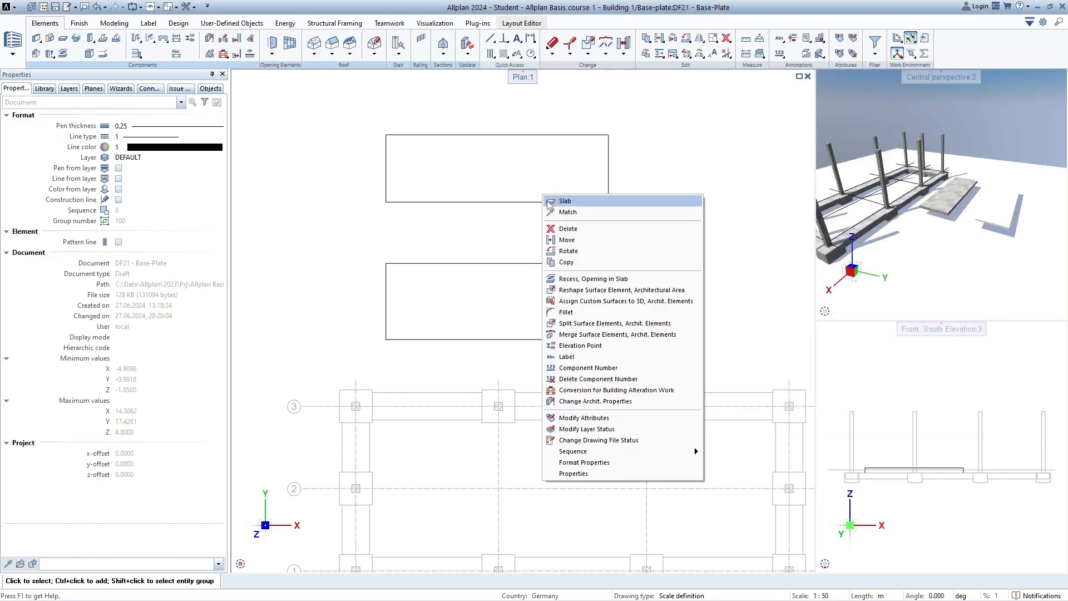
left_click(611, 422)
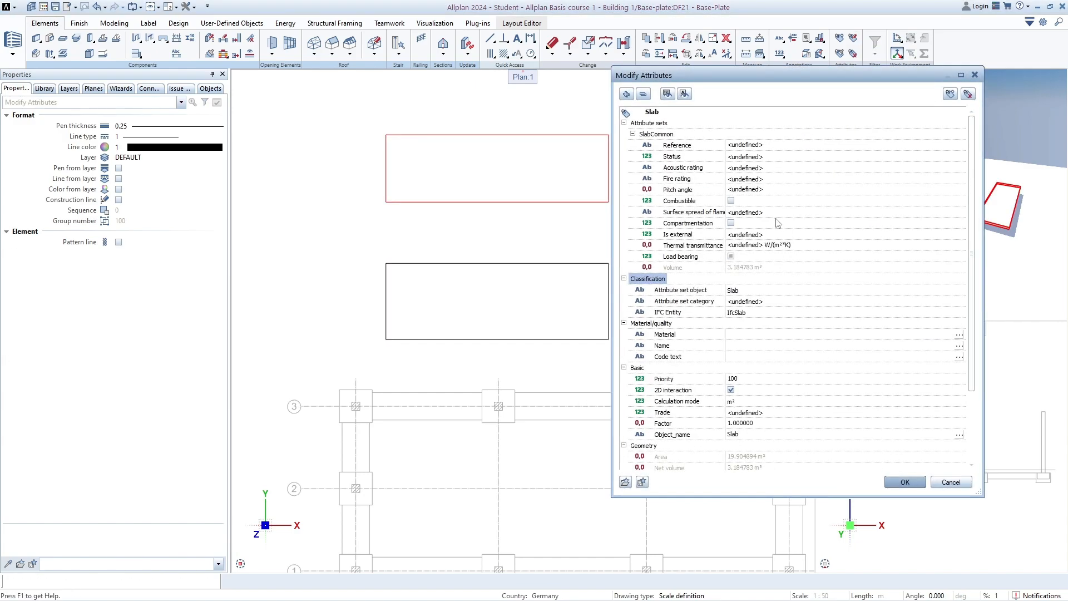
scroll(779, 250, "down", 3)
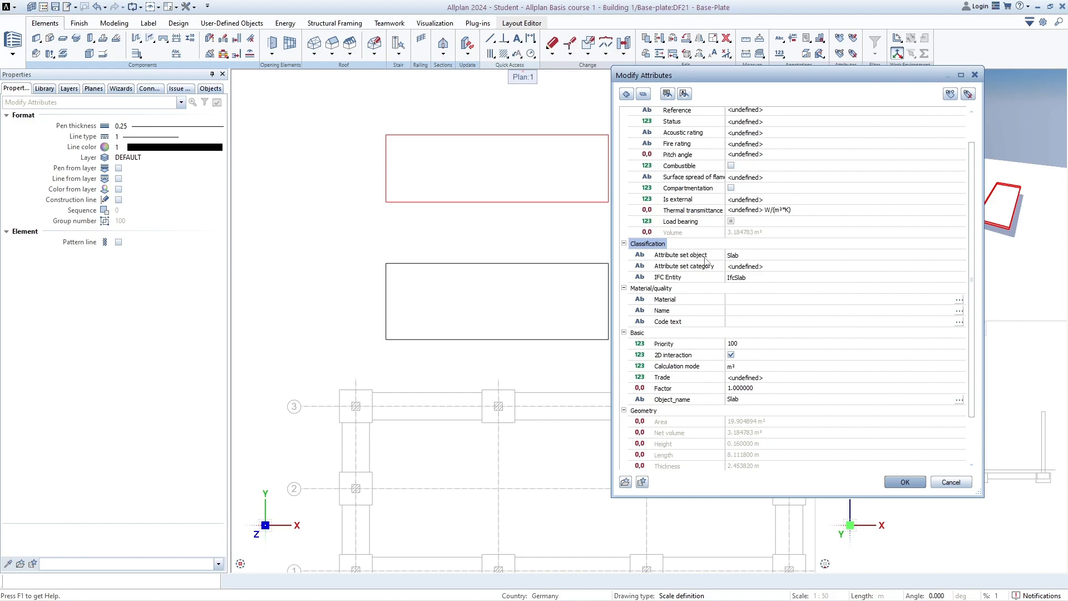
left_click(743, 256)
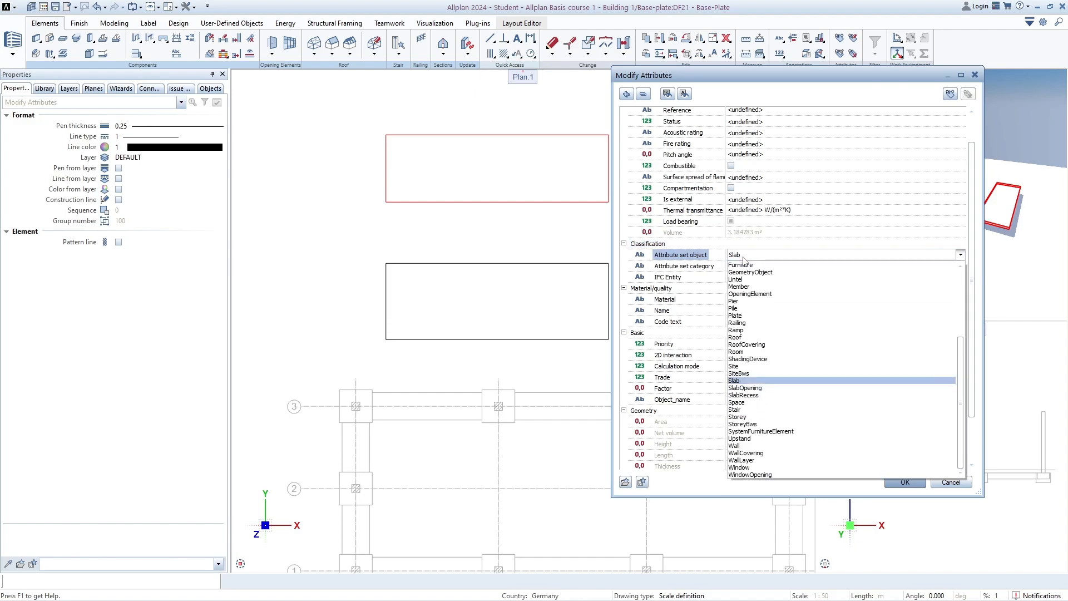
left_click(743, 259)
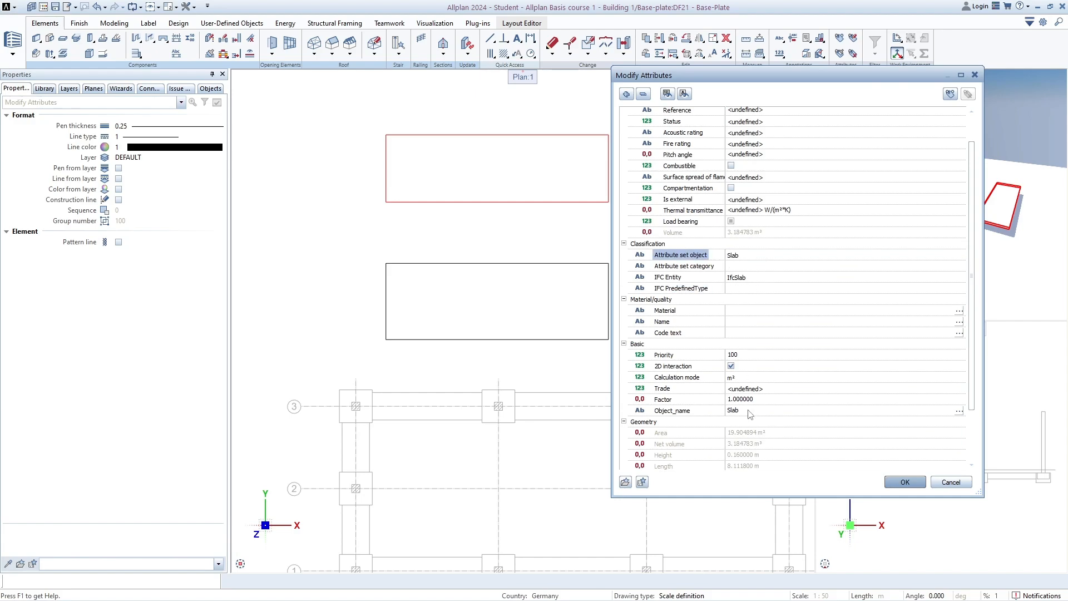
left_click(974, 76)
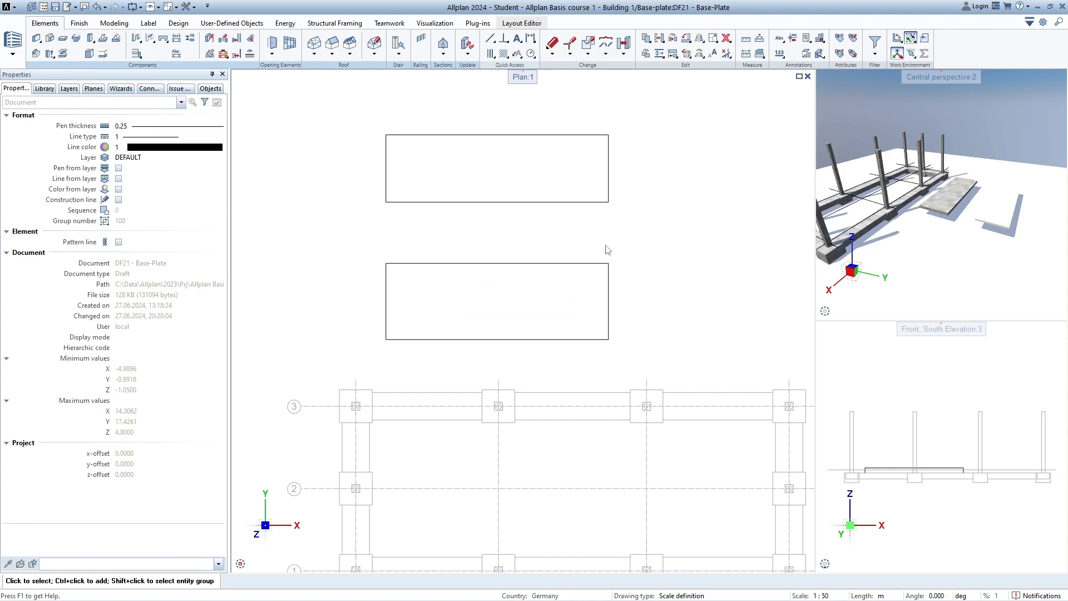
Delete the sample slab foundation and the sample slab above the foundation plan
scroll(605, 244, "down", 2)
left_click(575, 280)
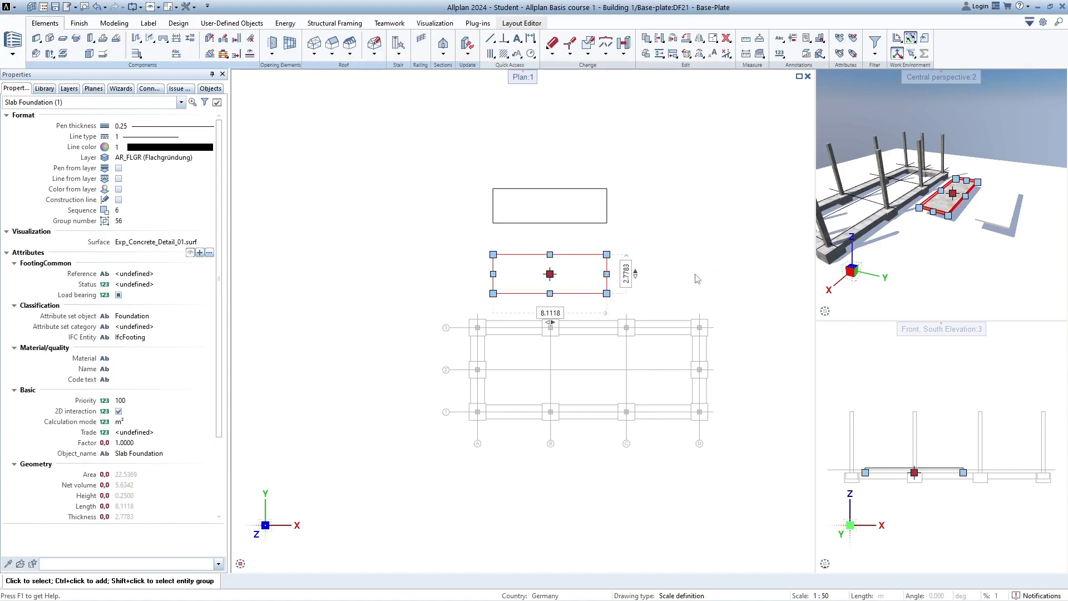
key("Delete")
left_click(584, 222)
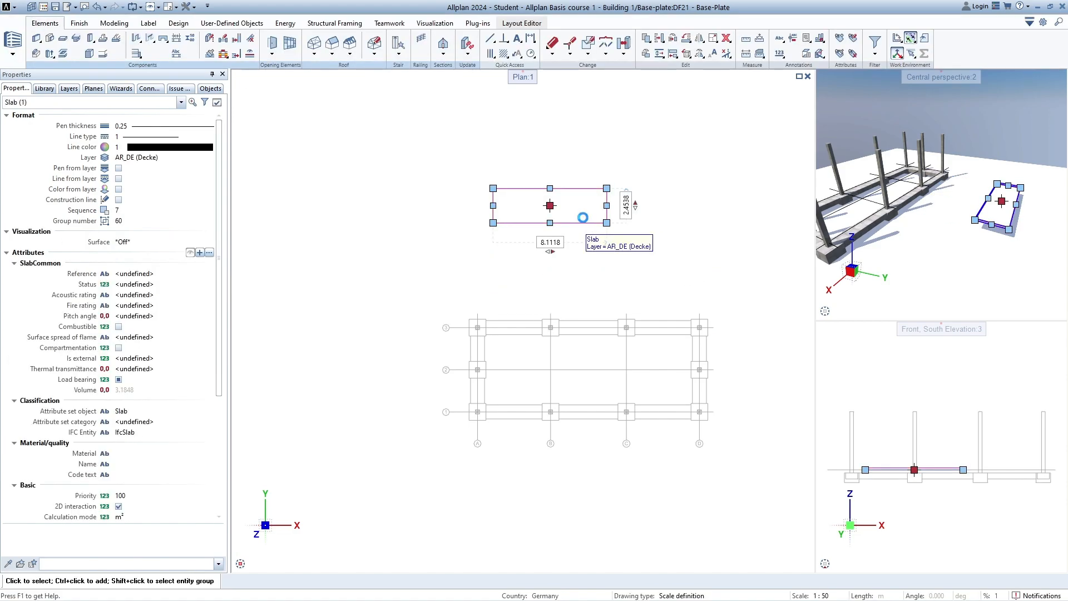
key("Delete")
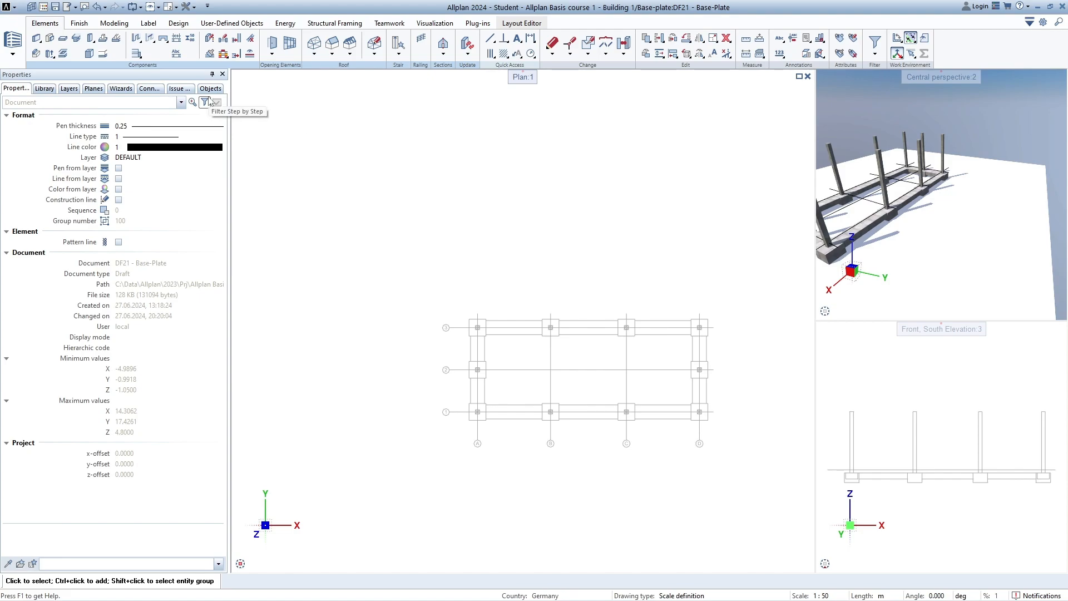
Review the 2D area tools of the drafting tool set and return to the architecture tools
left_click(506, 58)
left_click(13, 49)
left_click(38, 106)
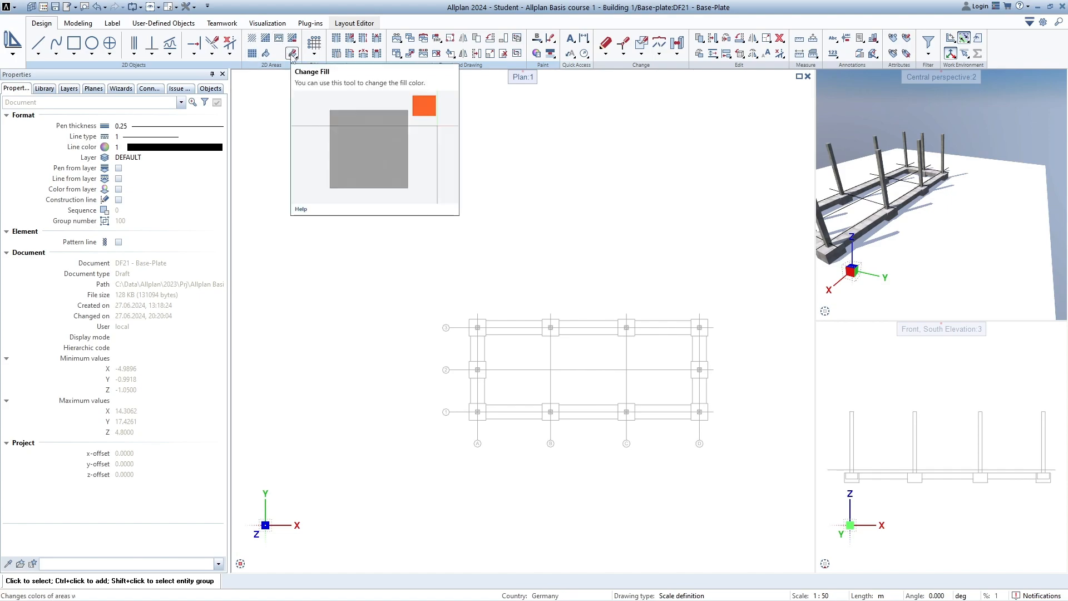
left_click(13, 49)
left_click(34, 59)
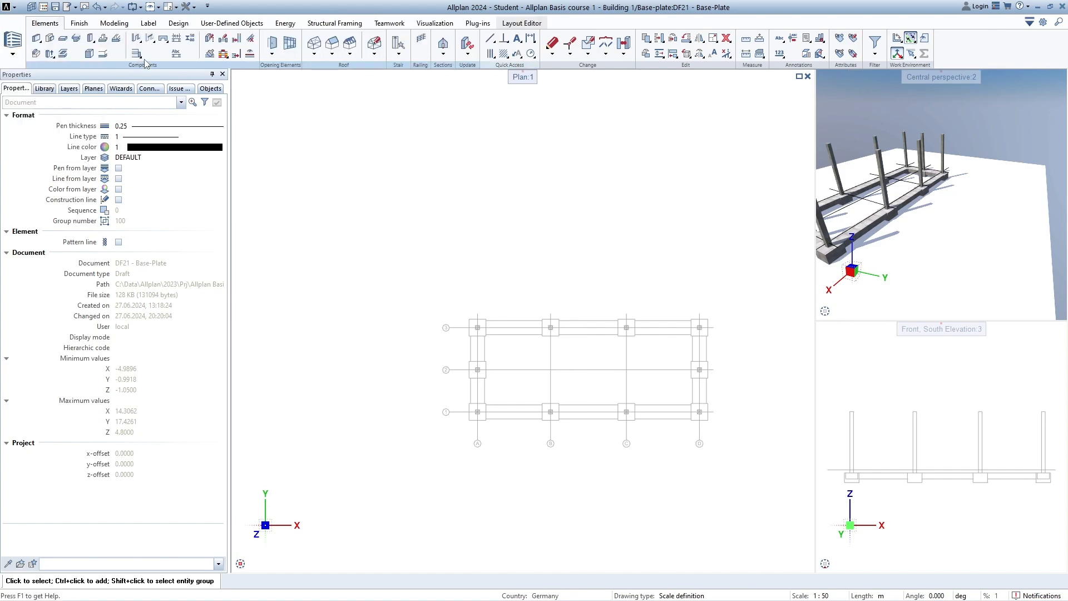
Create a sample slab foundation inside the strip foundations with area detection and view it in the perspective
left_click(102, 54)
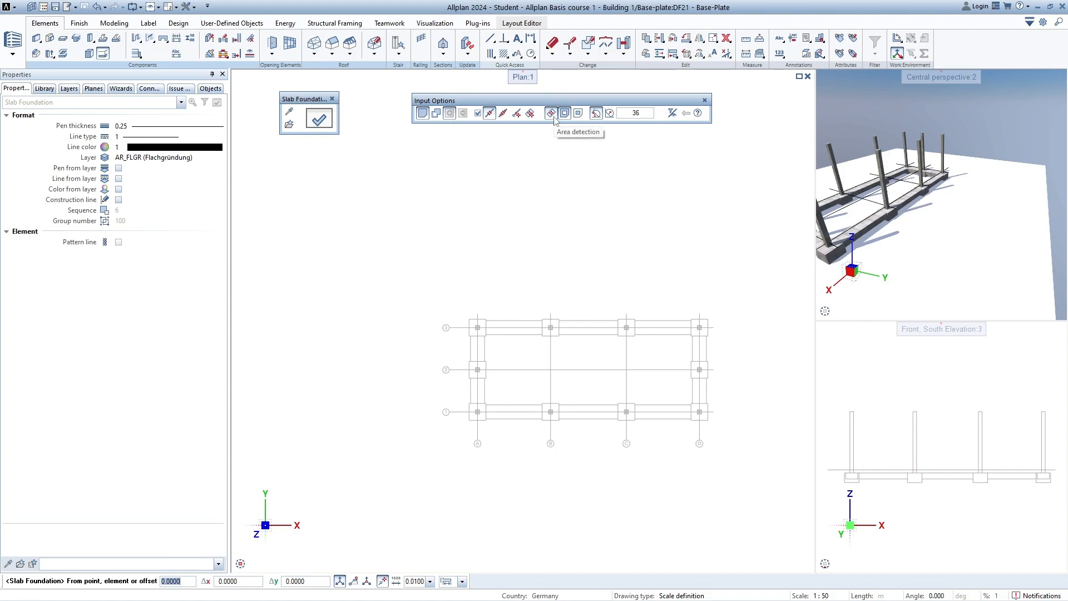
scroll(525, 368, "up", 2)
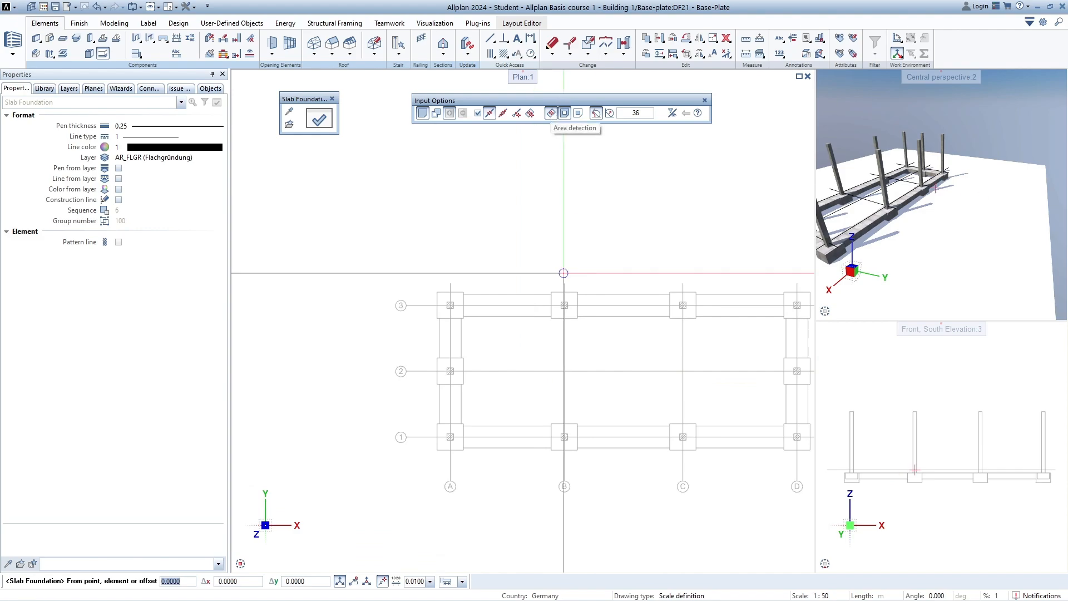
middle_click_drag(593, 357, 505, 315)
left_click(506, 319)
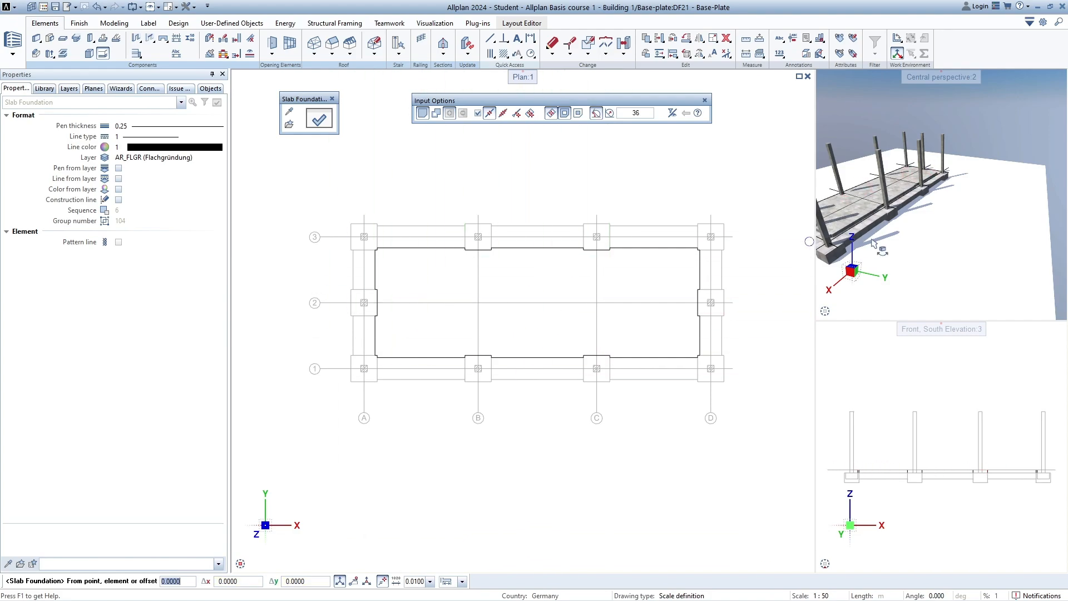
scroll(385, 250, "up", 3)
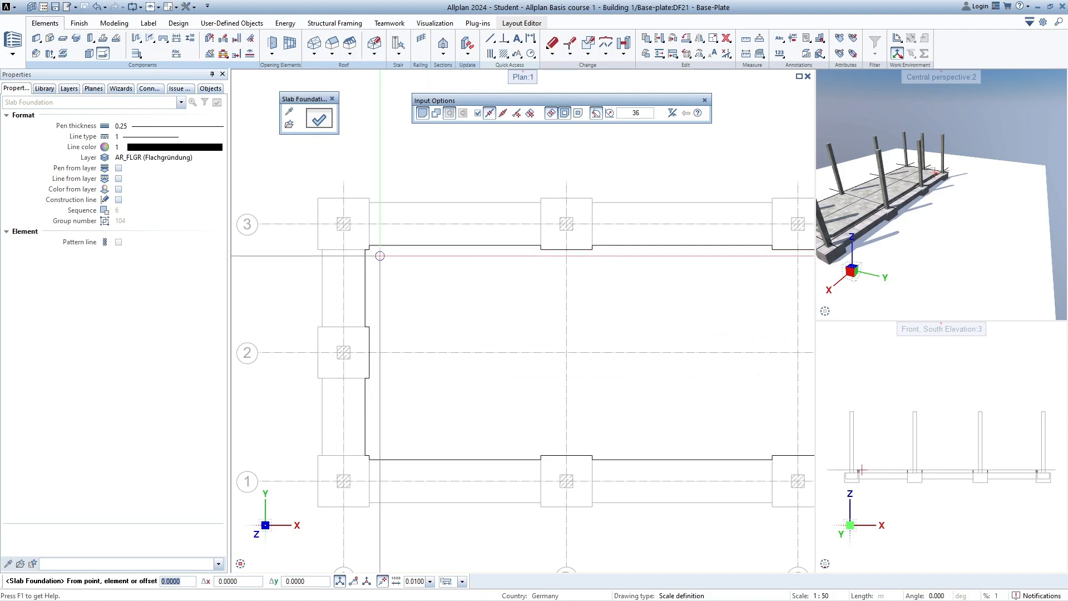
left_click_drag(905, 228, 841, 172)
left_click_drag(886, 209, 949, 159)
left_click_drag(935, 195, 952, 185)
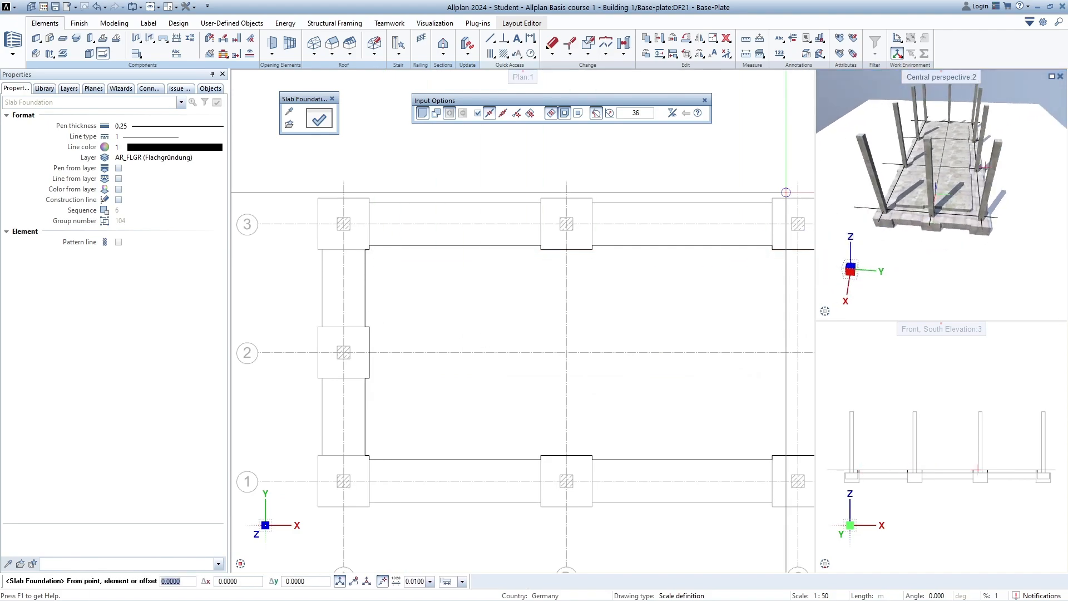
Draw a rectangular sample slab foundation in the free space above the foundation plan
left_click(551, 114)
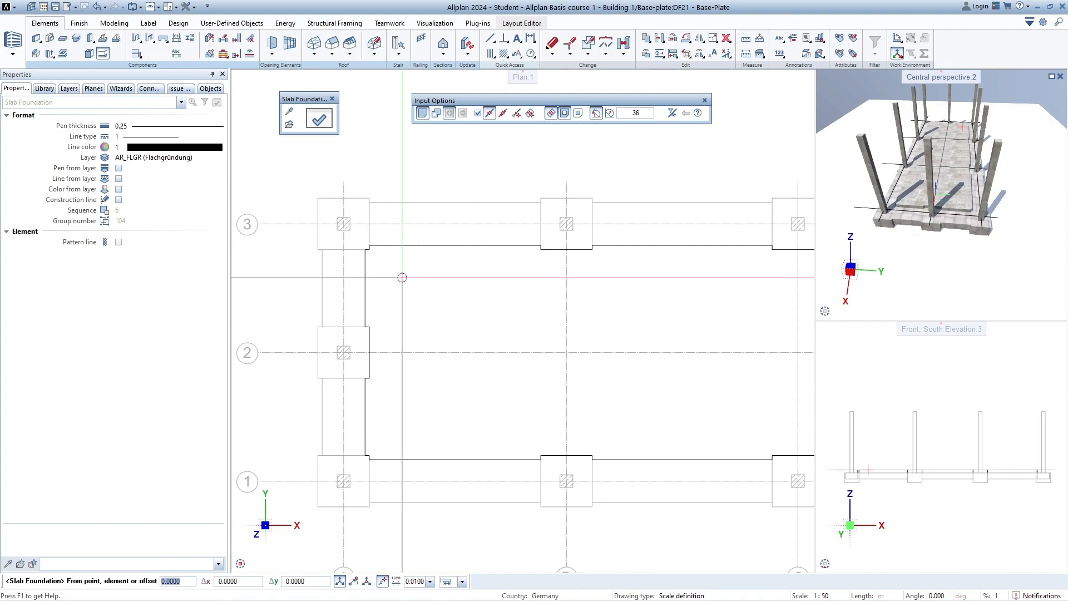
scroll(430, 250, "down", 3)
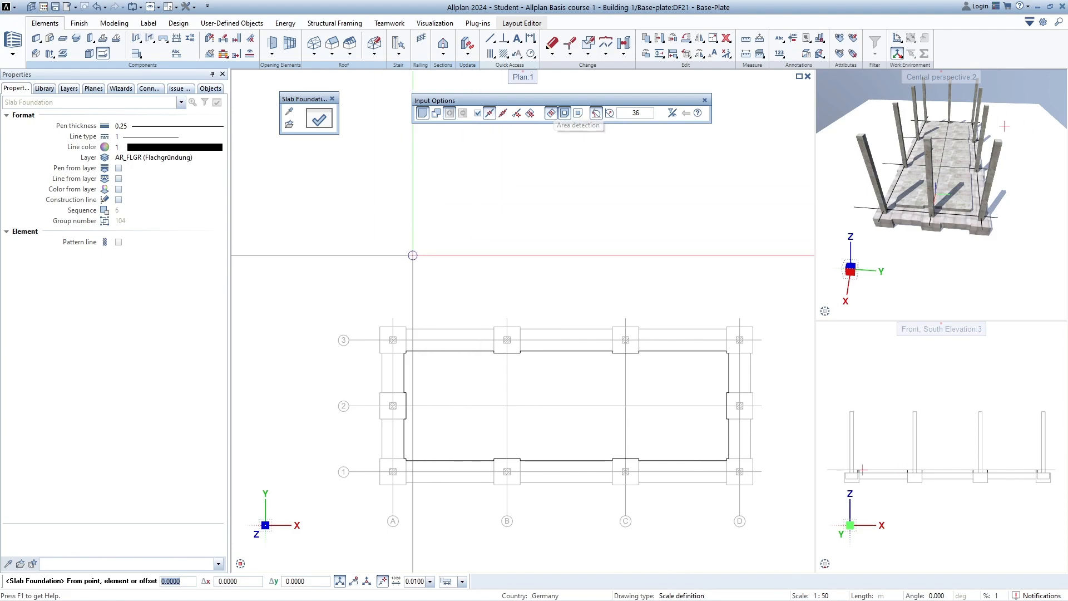
key("Escape")
left_click(409, 166)
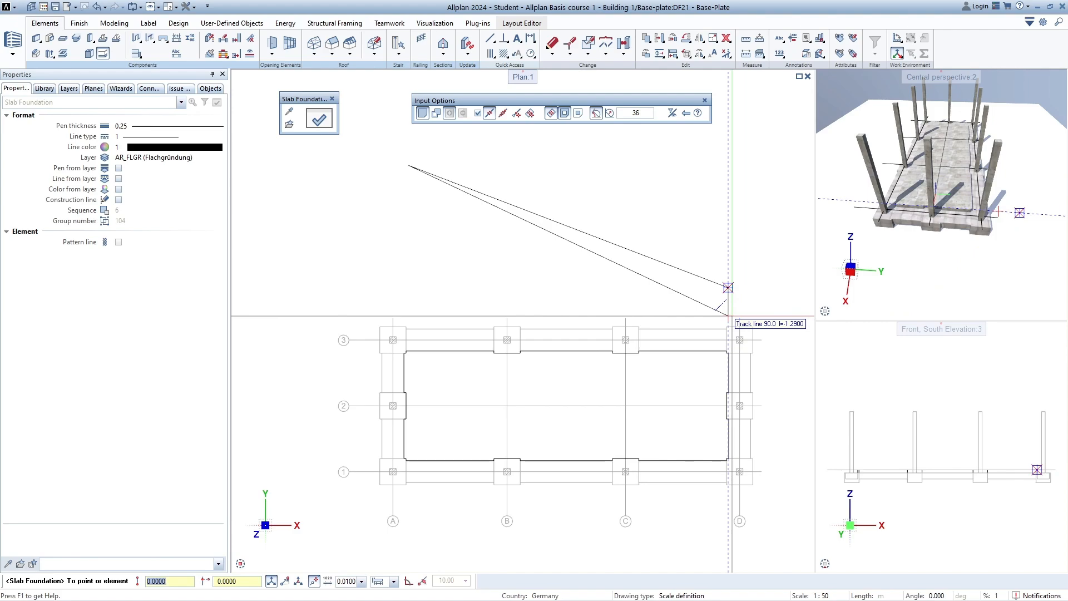
left_click(728, 315)
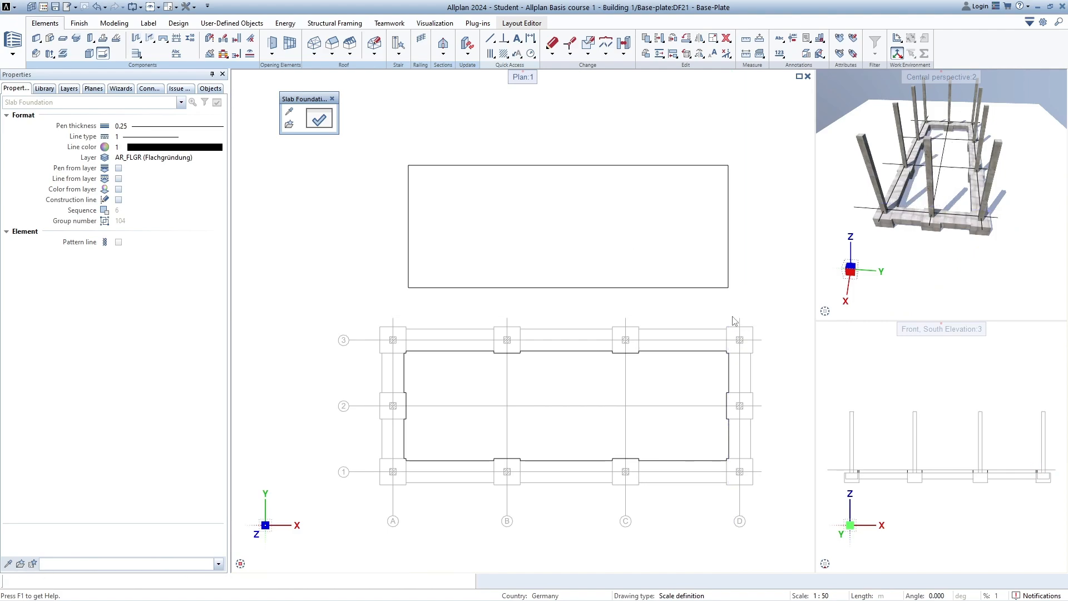
middle_click_drag(520, 208, 473, 270)
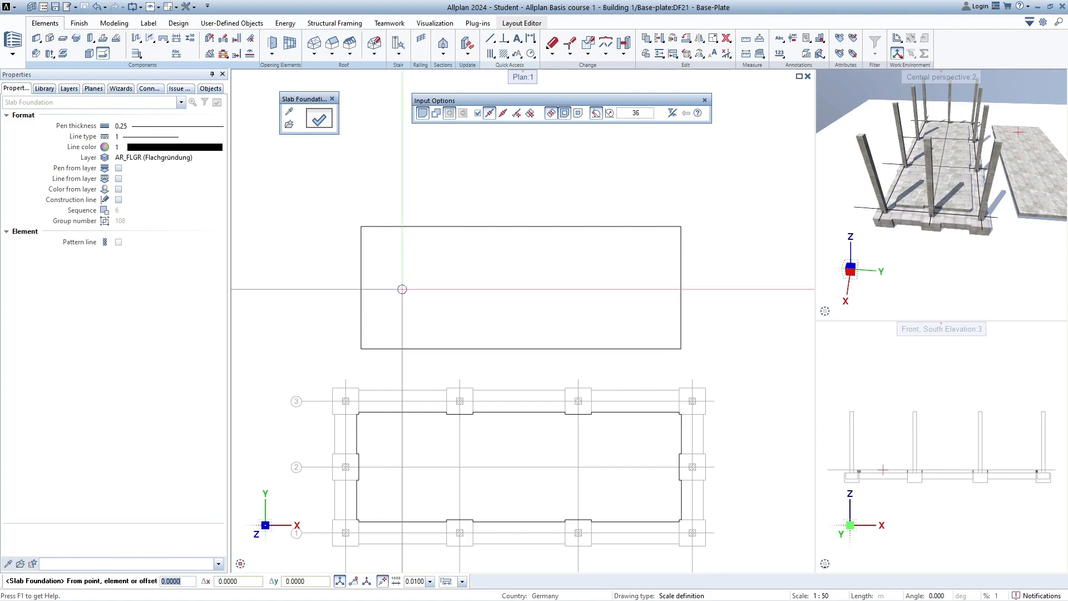
Draw an irregular many-cornered sample slab foundation above the rectangular one, close its outline and inspect it in the perspective
middle_click_drag(454, 278, 458, 385)
left_click(379, 201)
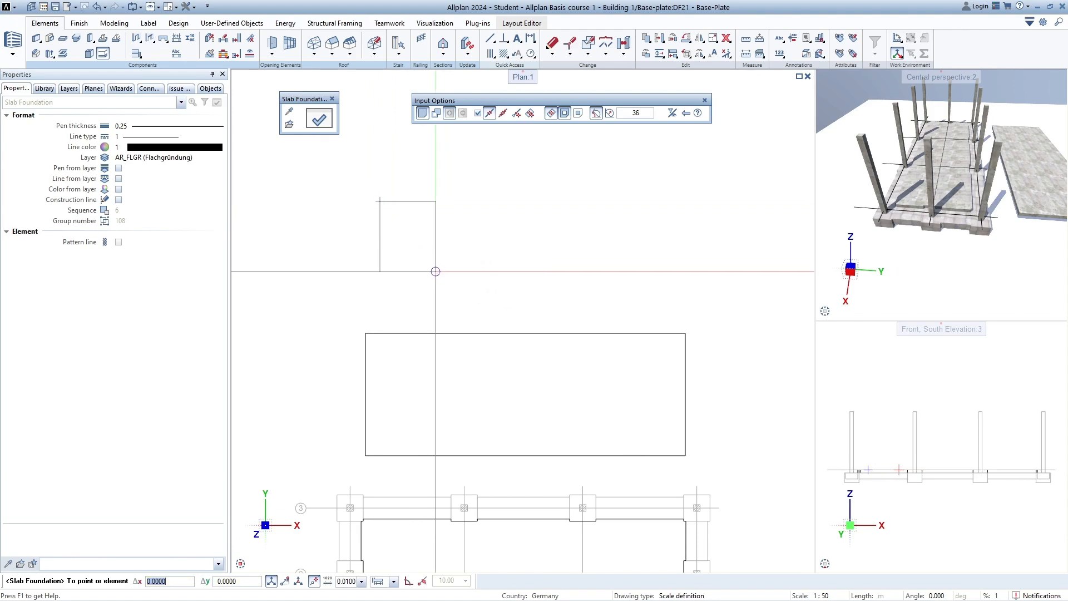
left_click(464, 286)
left_click(506, 280)
left_click(542, 294)
left_click(555, 315)
left_click(589, 311)
left_click(607, 294)
left_click(606, 272)
left_click(597, 255)
left_click(621, 241)
left_click(643, 247)
left_click(653, 271)
left_click(661, 296)
left_click(684, 311)
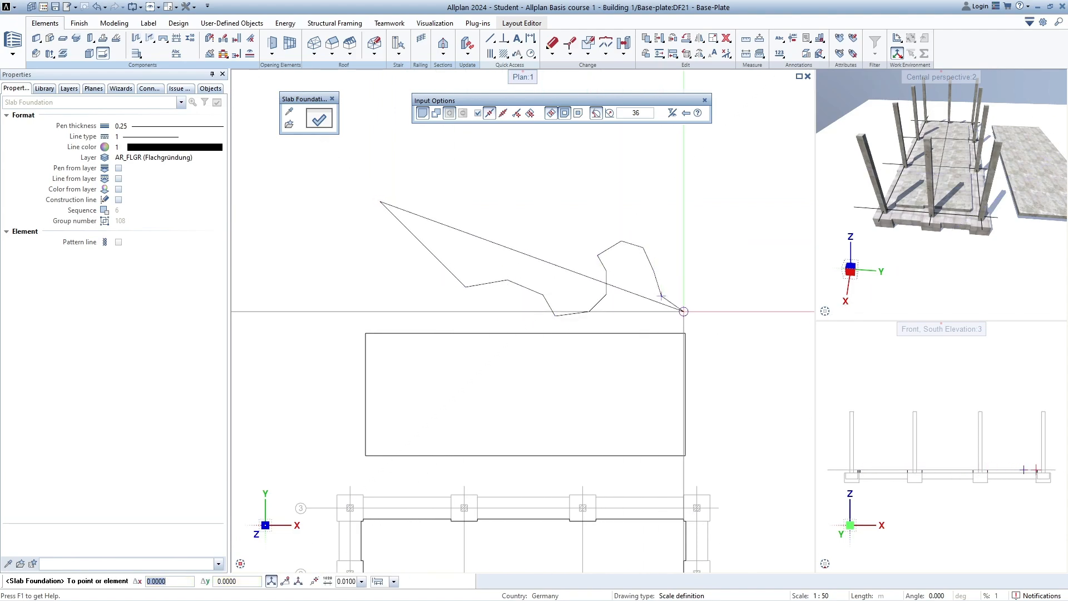
left_click(691, 248)
left_click(697, 229)
left_click(718, 219)
left_click(764, 220)
left_click(777, 200)
left_click(777, 182)
left_click(746, 158)
left_click(713, 190)
left_click(697, 189)
left_click(664, 146)
left_click(636, 146)
left_click(594, 187)
left_click(556, 169)
left_click(525, 145)
left_click(505, 152)
left_click(506, 180)
left_click(546, 204)
left_click(565, 223)
left_click(544, 244)
left_click(493, 213)
left_click(481, 185)
left_click(481, 162)
left_click(457, 147)
left_click(436, 147)
left_click(436, 186)
left_click(473, 225)
left_click(457, 240)
left_click(421, 203)
left_click(397, 172)
middle_click_drag(373, 135, 421, 304)
left_click(452, 196)
left_click(393, 160)
middle_click_drag(369, 202, 489, 211)
left_click(359, 214)
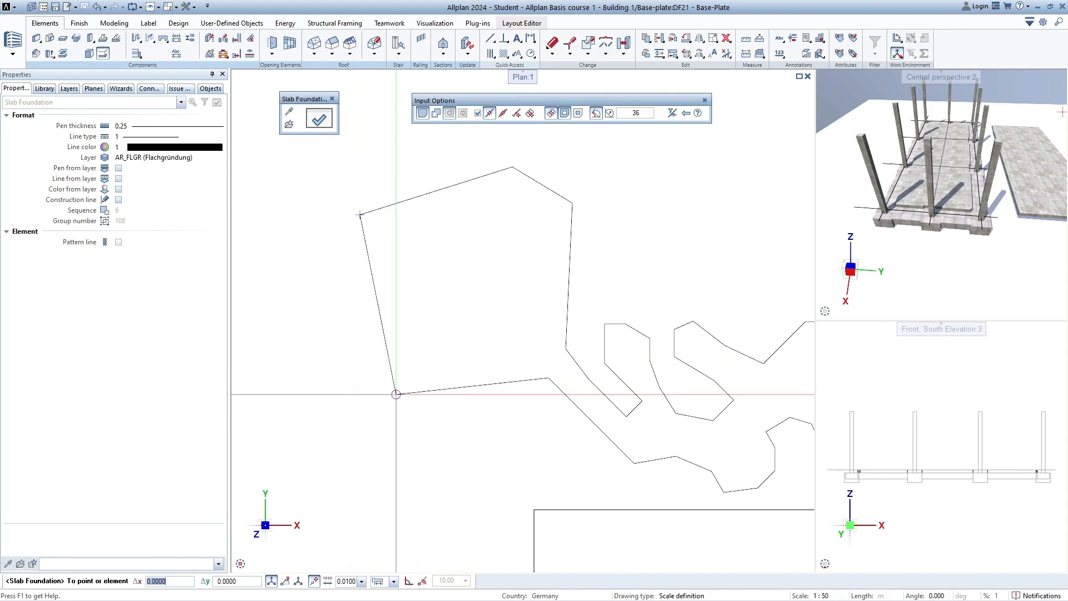
left_click(360, 214)
scroll(994, 195, "down", 3)
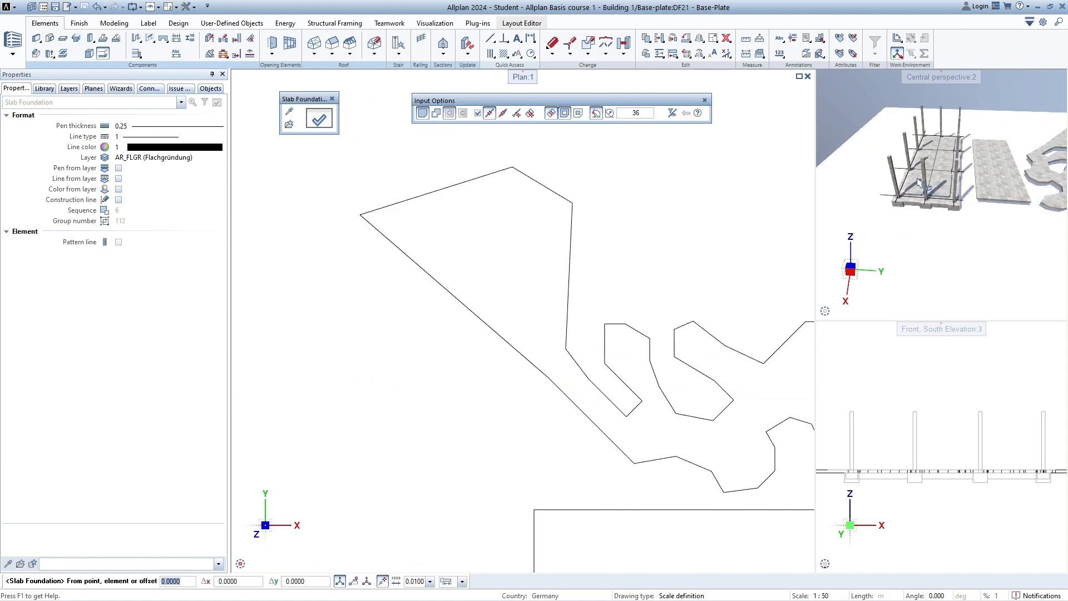
scroll(955, 176, "up", 5)
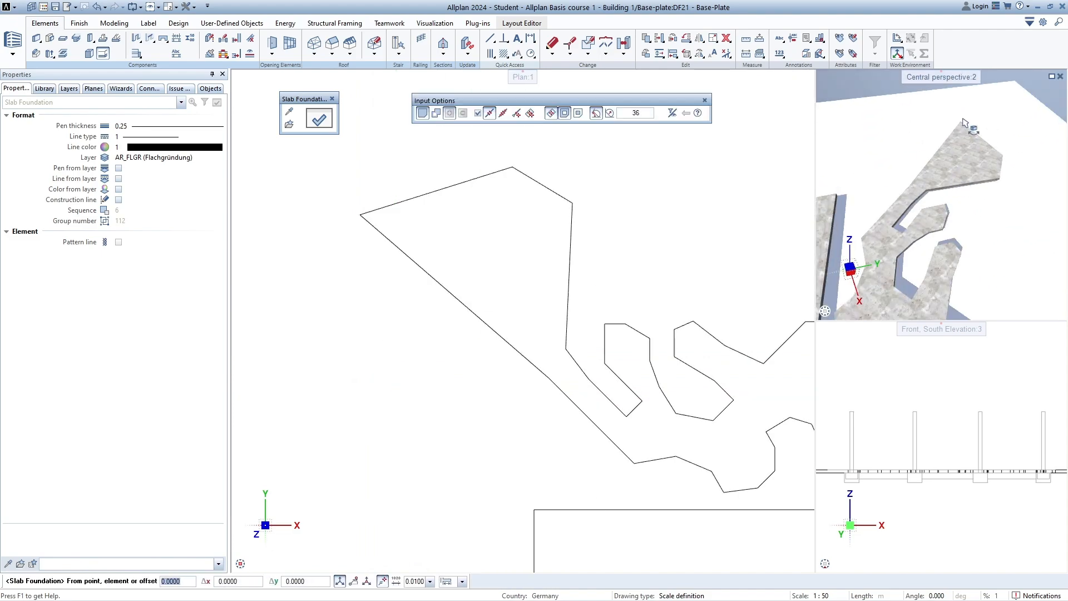
left_click_drag(934, 263, 778, 177)
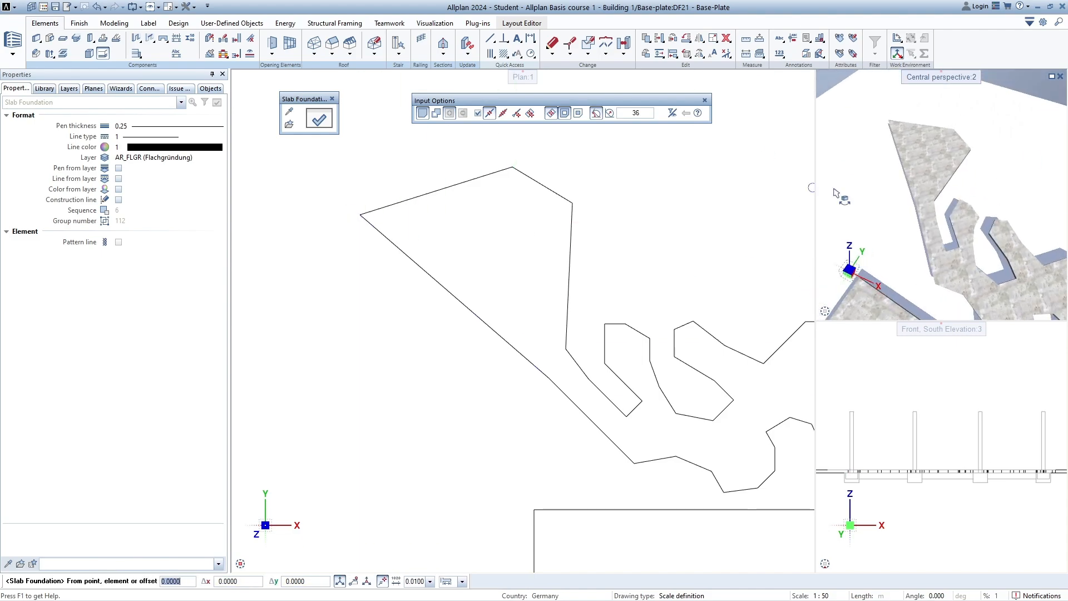
left_click_drag(957, 176, 861, 163)
left_click_drag(991, 242, 897, 272)
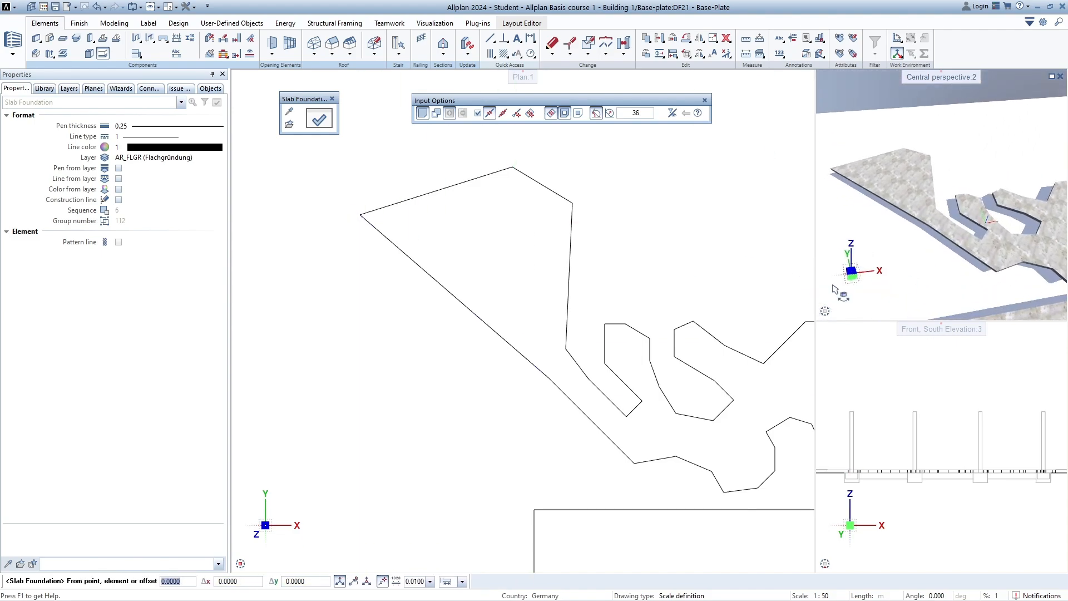
scroll(546, 267, "down", 2)
Delete the irregular, rectangular and area-detected sample slab foundations
key("Escape")
middle_click_drag(672, 339, 594, 249)
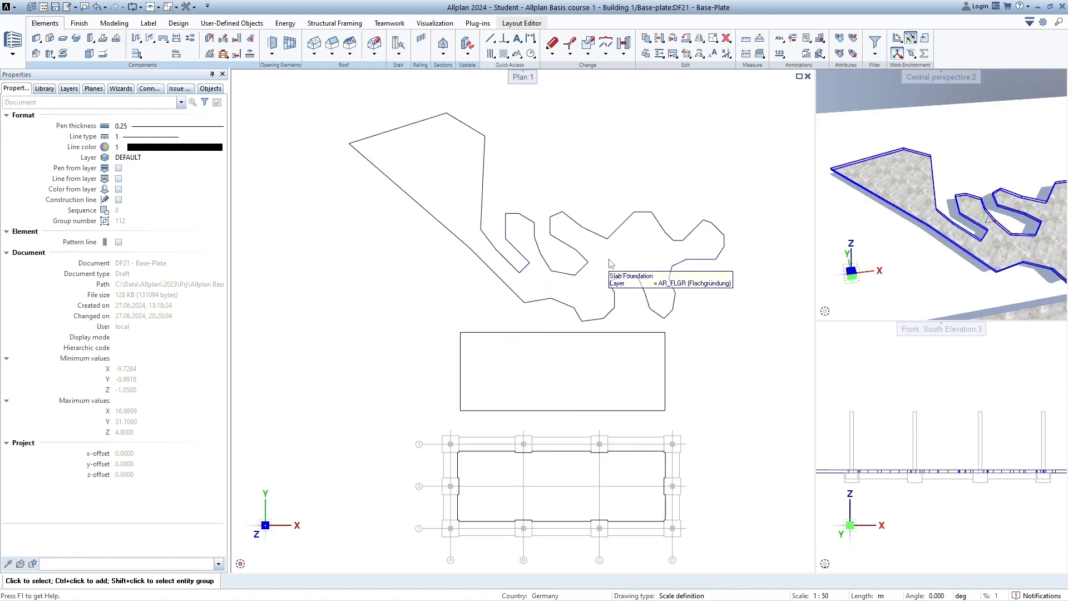
left_click(621, 274)
key("Delete")
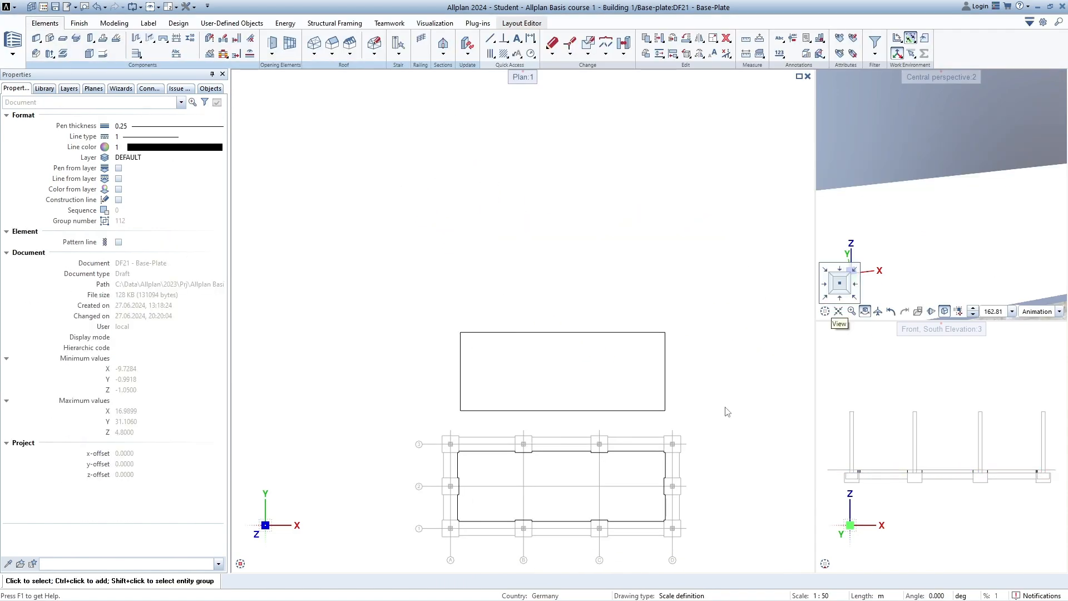
left_click(648, 474)
key("Delete")
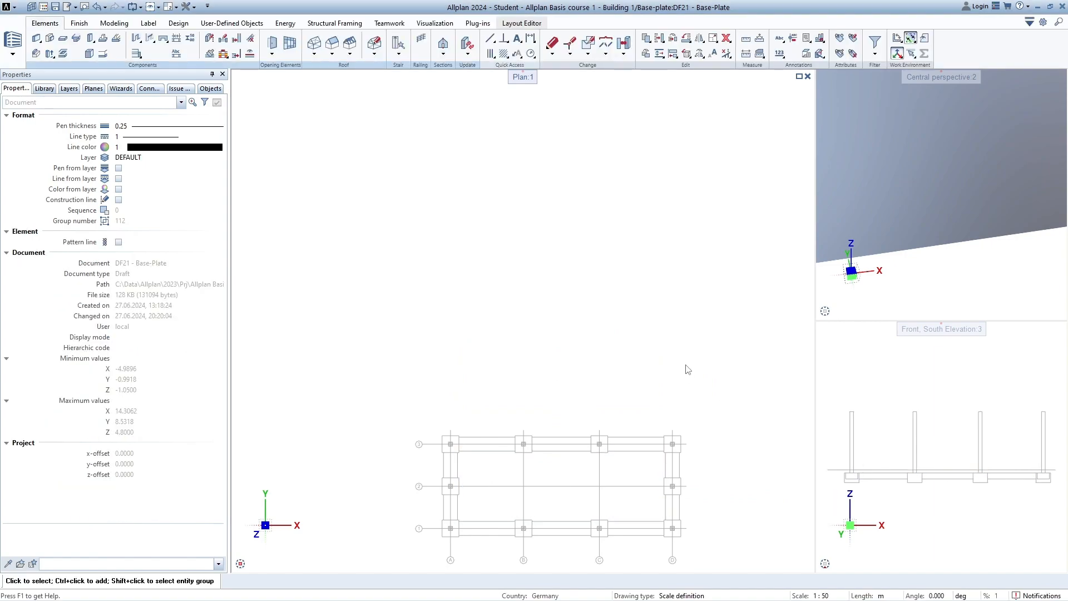
Start a new Slab Foundation with the whole foundation plan in view and switch off area detection
middle_click(686, 365)
middle_click(685, 365)
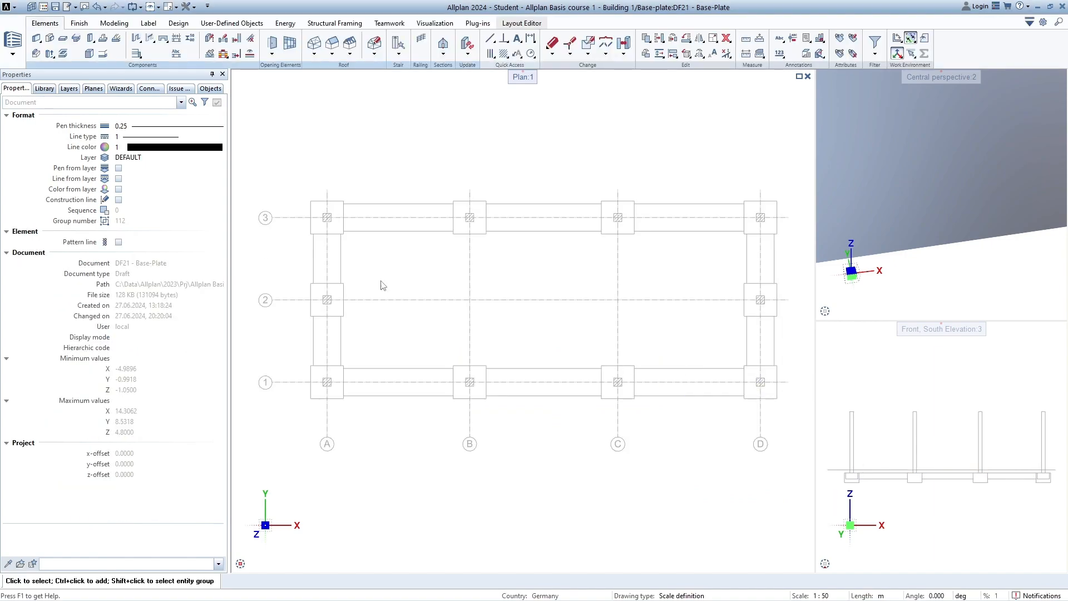
left_click(103, 54)
left_click_drag(316, 100, 331, 100)
left_click_drag(440, 100, 499, 100)
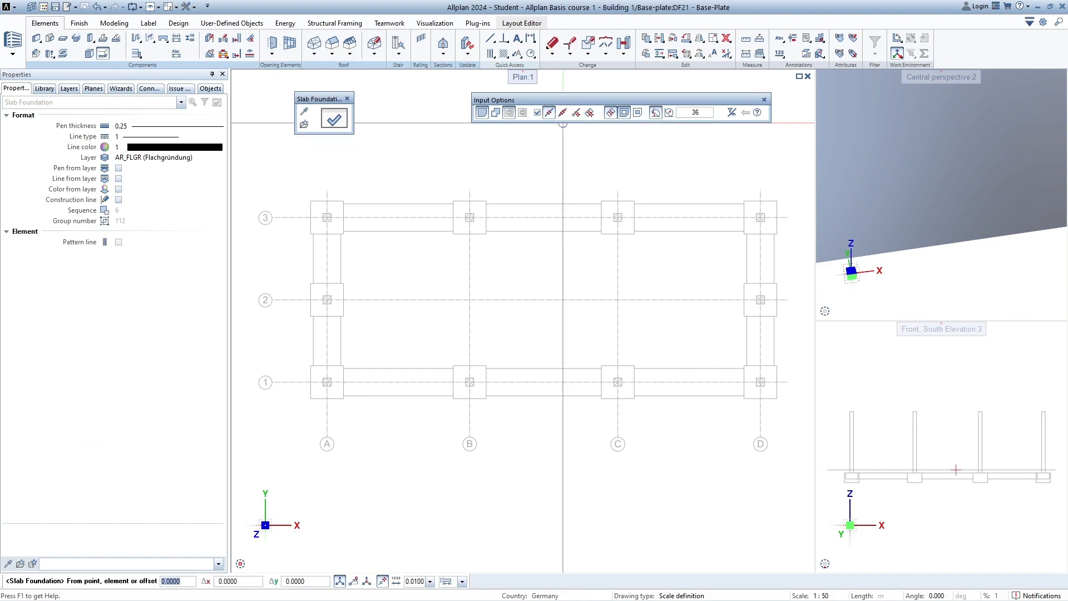
left_click(611, 113)
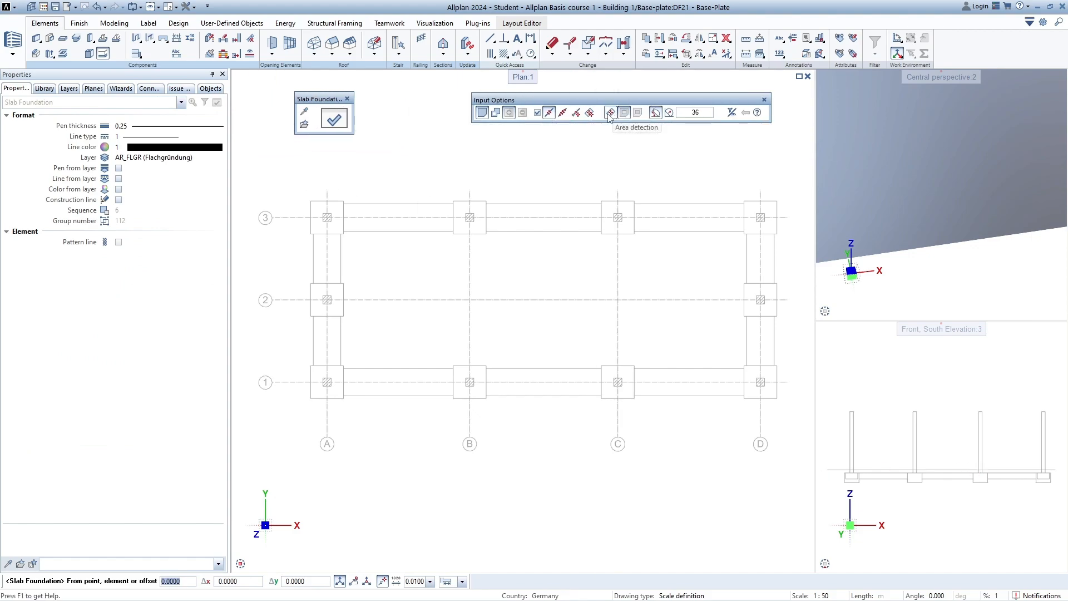
Check the slab foundation's height and its top and bottom level references in the properties and accept them
left_click(335, 120)
left_click_drag(771, 105, 579, 100)
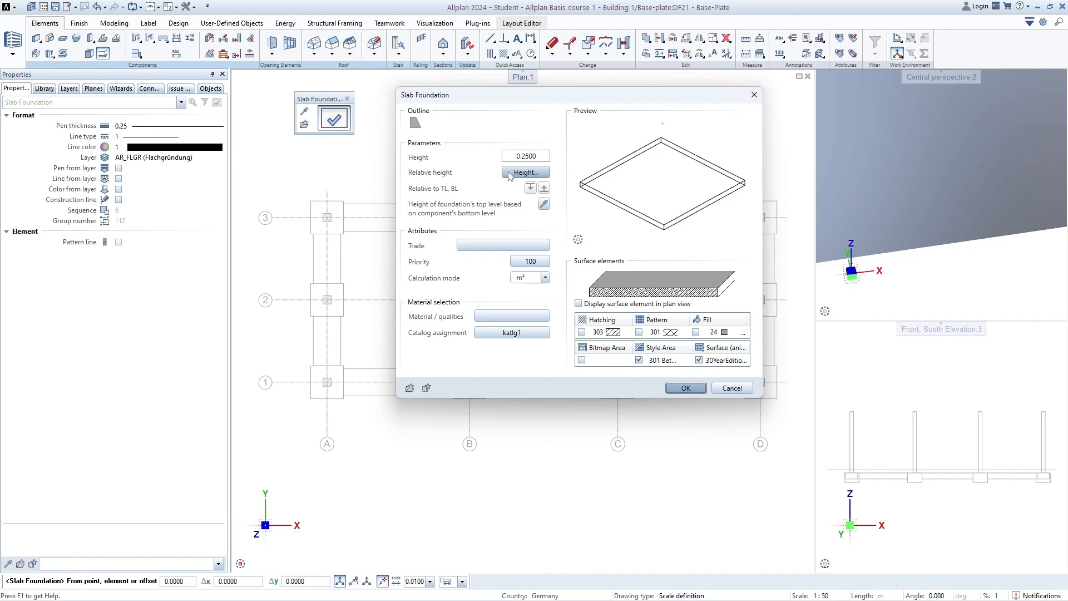
left_click(533, 174)
left_click_drag(265, 168, 396, 139)
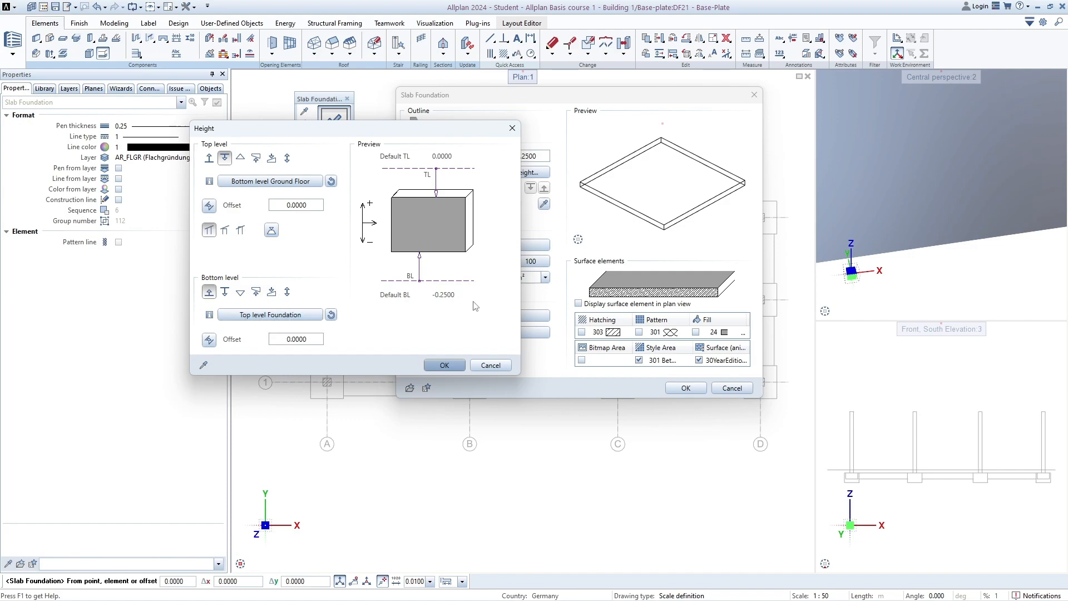
left_click(446, 367)
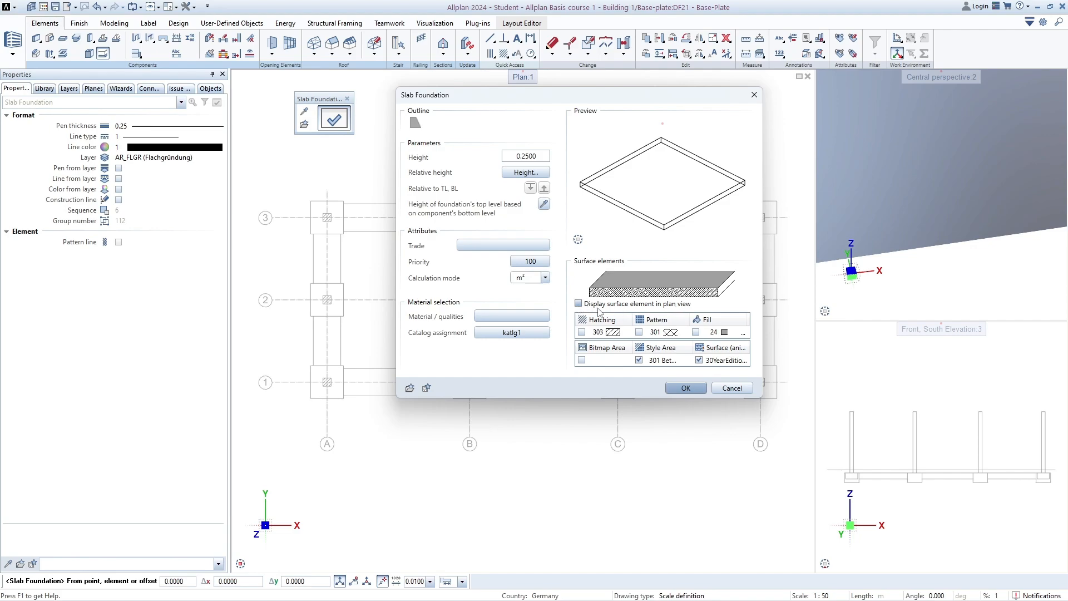
left_click(686, 388)
Trace the slab foundation outline along axis 3, following the inner edges of the columns at A3, B3 and C3 as notches
middle_click_drag(580, 163, 620, 196)
left_click_drag(605, 97, 588, 101)
scroll(389, 256, "up", 5)
scroll(372, 266, "down", 4)
scroll(357, 256, "up", 5)
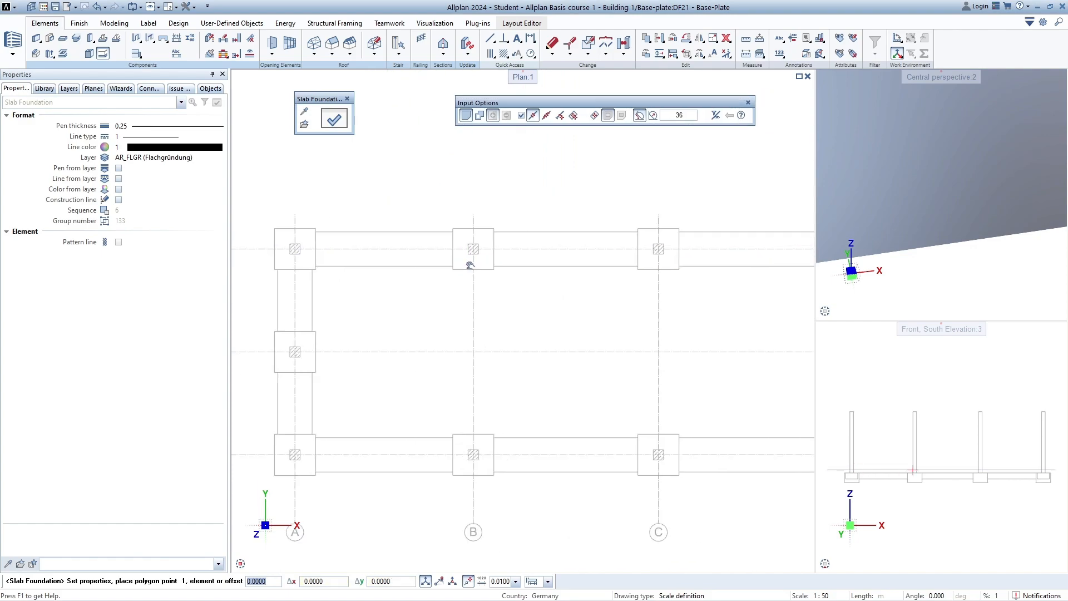
left_click(307, 260)
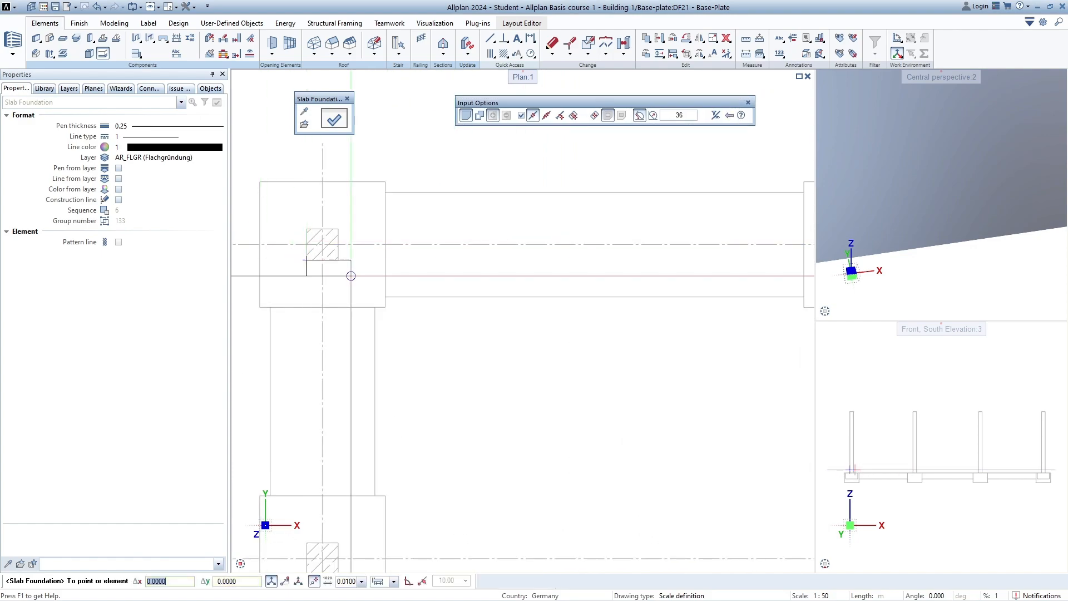
left_click(338, 260)
left_click(338, 229)
scroll(571, 266, "down", 3)
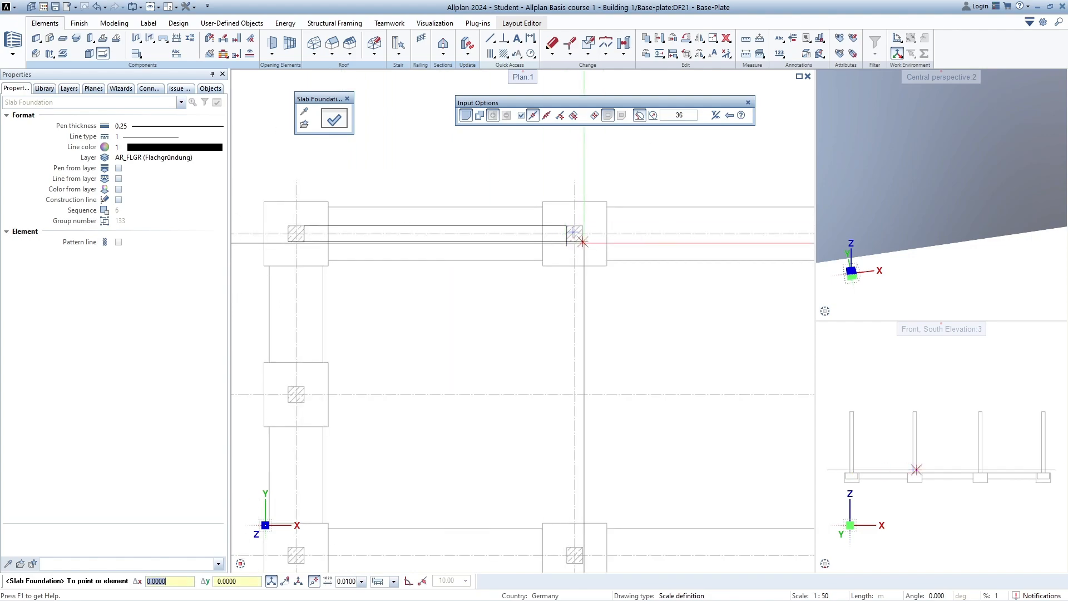
scroll(572, 236, "down", 4)
scroll(574, 258, "up", 5)
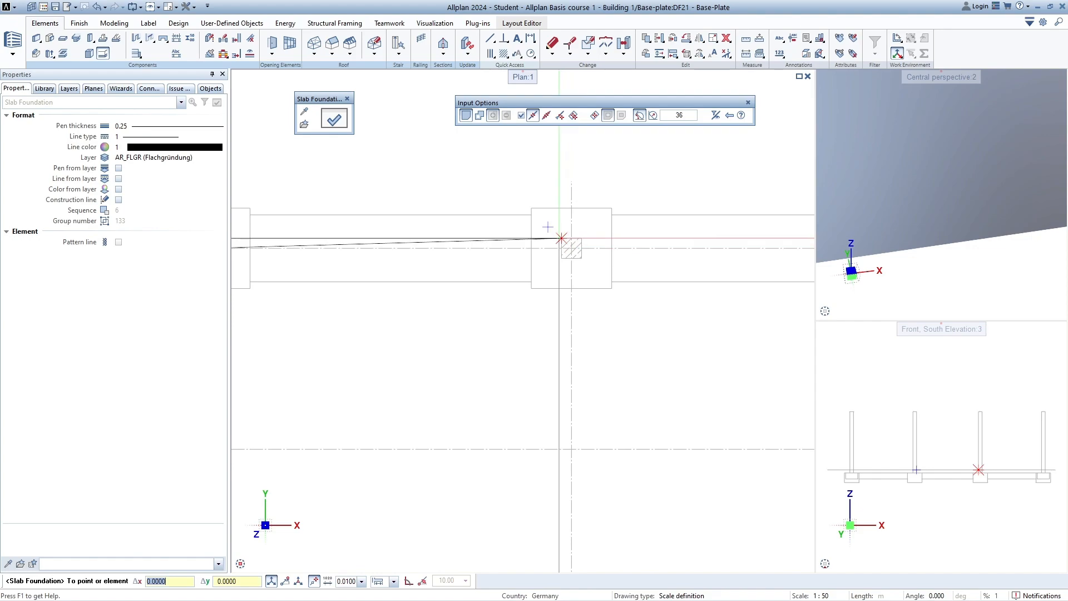
left_click(582, 238)
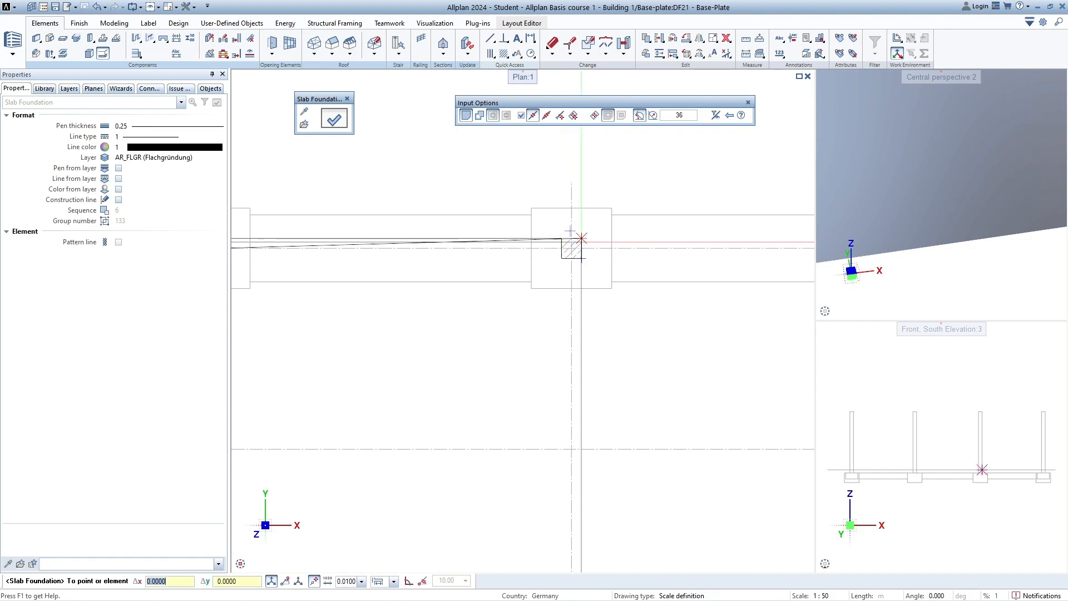
scroll(504, 213, "down", 3)
scroll(549, 227, "up", 5)
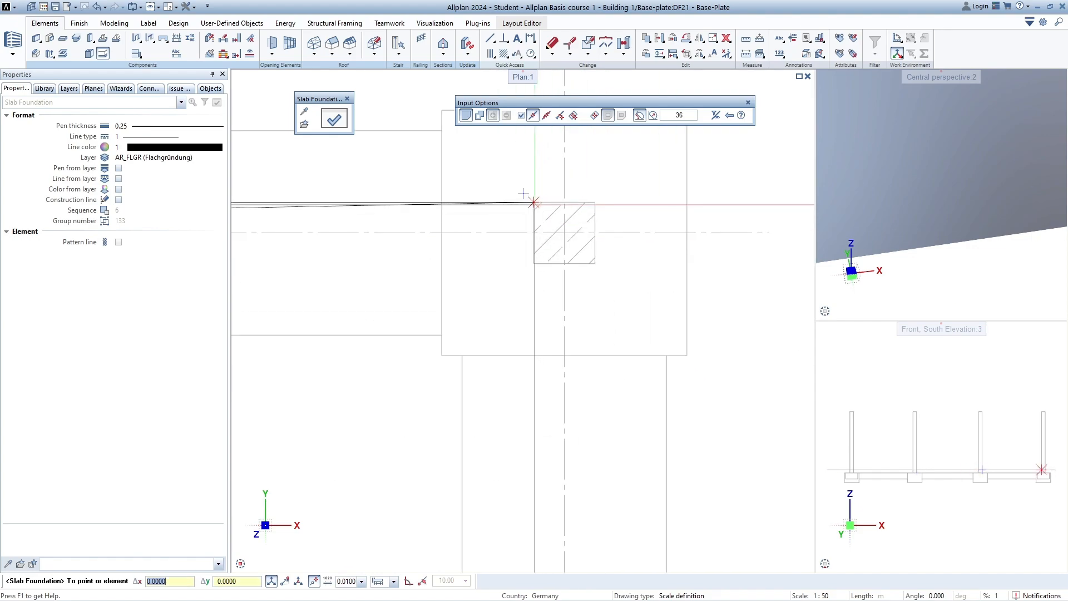
Continue the slab foundation outline down axis D, notching it around the columns at D3, D2 and D1
left_click(594, 263)
scroll(617, 208, "down", 3)
scroll(627, 387, "up", 3)
left_click(575, 285)
left_click(515, 285)
left_click(516, 346)
left_click(577, 347)
scroll(629, 374, "down", 2)
middle_click_drag(626, 534, 637, 147)
left_click(607, 322)
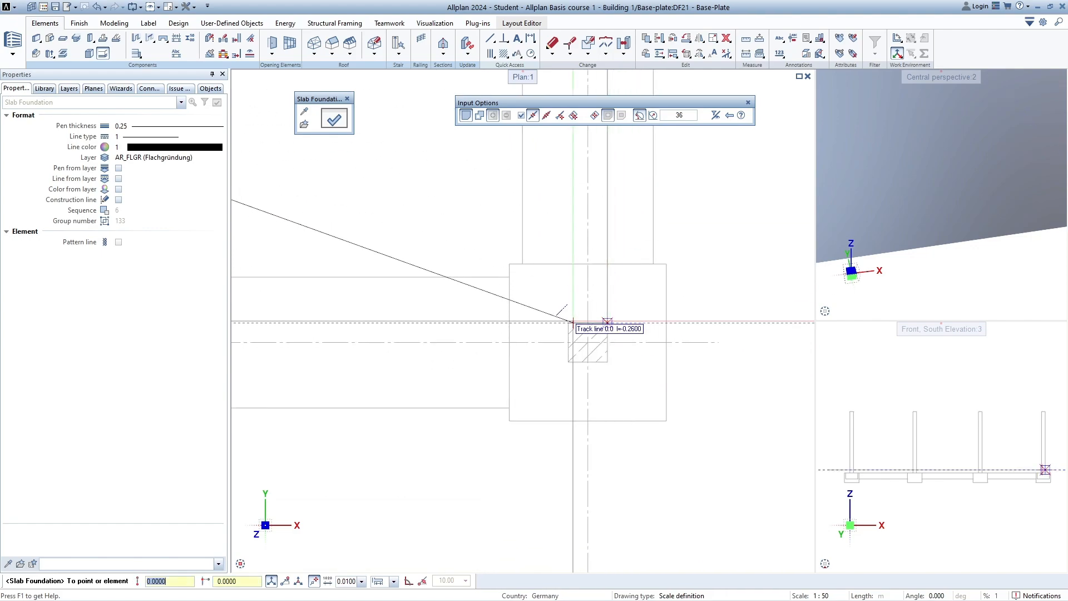
left_click(568, 321)
left_click(568, 362)
Continue the outline along axis 1 around the columns at C1 and B1, taking back the misplaced point beside column C1
scroll(576, 368, "down", 3)
scroll(355, 349, "up", 3)
middle_click_drag(354, 348, 462, 328)
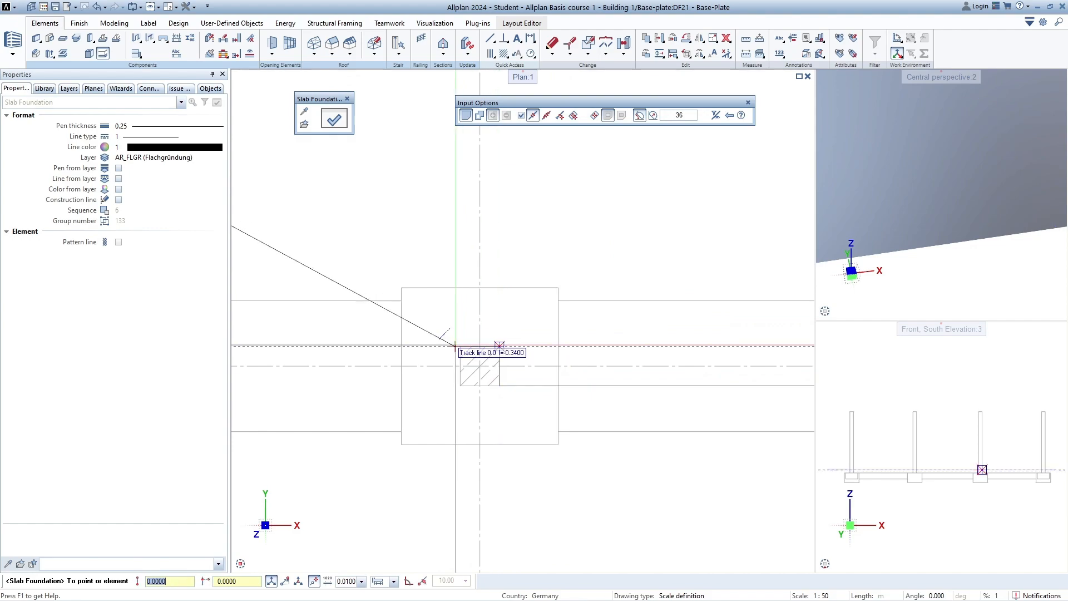
scroll(453, 352, "up", 3)
left_click(460, 332)
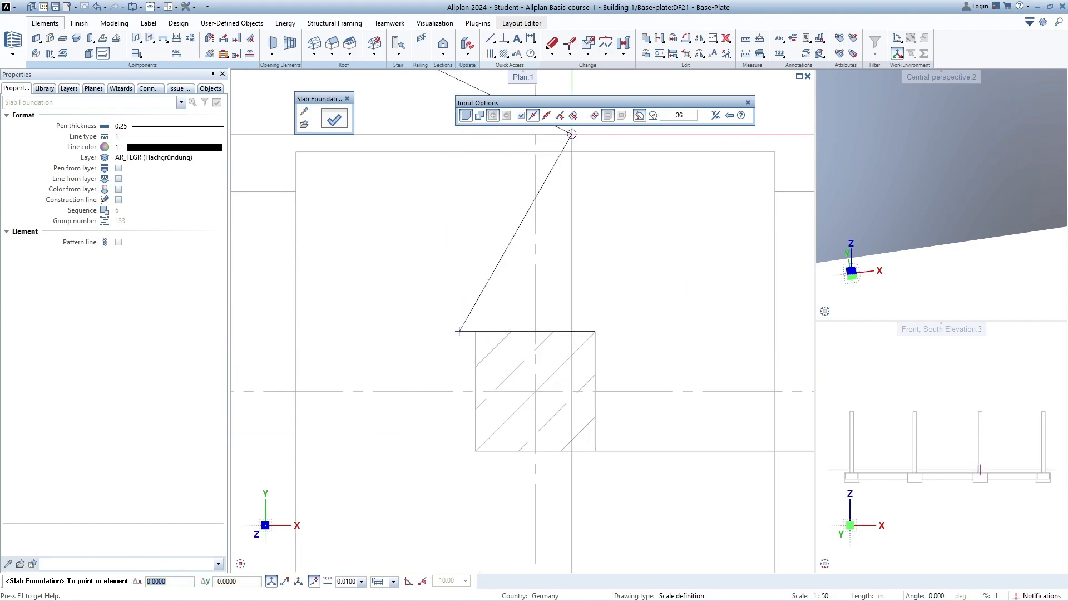
left_click(729, 116)
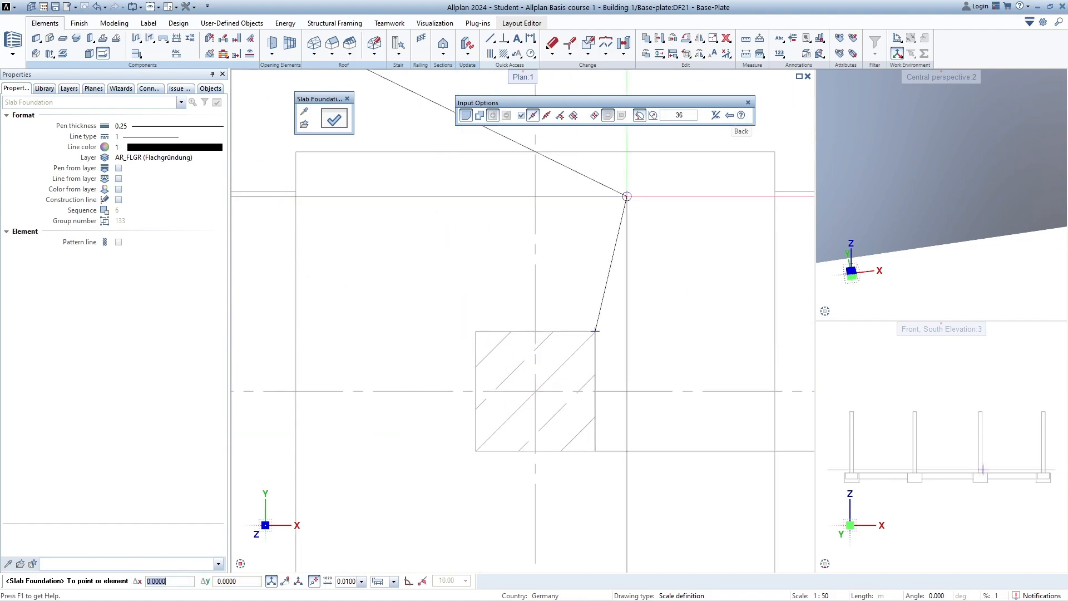
left_click(476, 451)
scroll(510, 412, "down", 6)
middle_click_drag(395, 416, 693, 326)
scroll(357, 343, "up", 1)
middle_click_drag(356, 343, 589, 332)
scroll(589, 333, "down", 1)
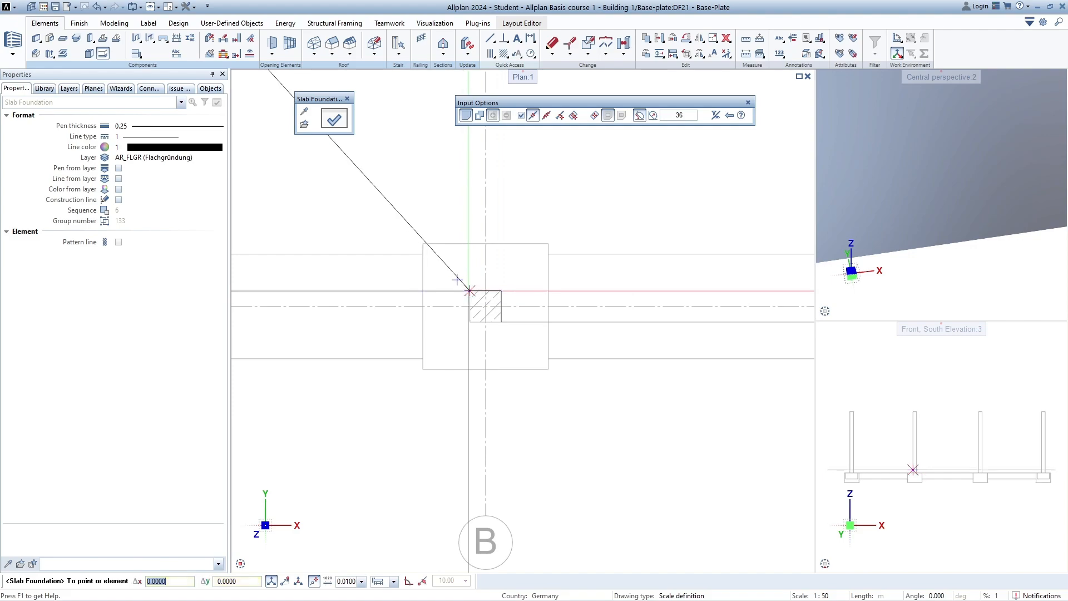
left_click(469, 322)
Trace the outline around the columns at A1 and A2 and close it into a finished slab foundation
scroll(470, 322, "down", 4)
middle_click_drag(381, 340, 477, 341)
scroll(335, 321, "up", 5)
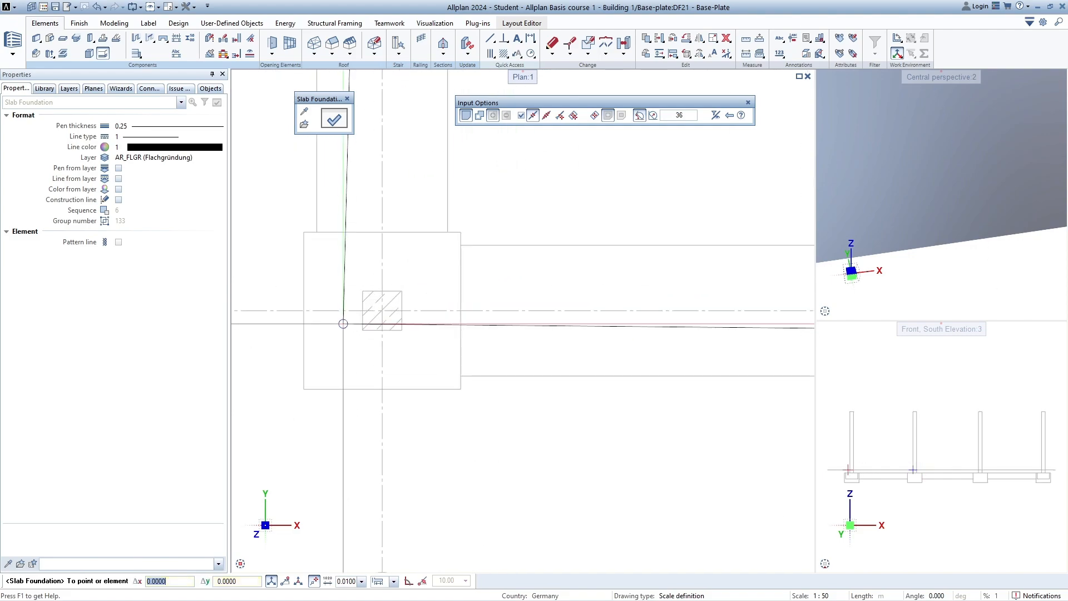
left_click(401, 329)
left_click(402, 291)
left_click(362, 291)
scroll(365, 291, "down", 5)
middle_click_drag(364, 292, 365, 356)
scroll(375, 264, "up", 5)
left_click(333, 260)
left_click(375, 261)
left_click(372, 221)
left_click(334, 222)
scroll(454, 270, "down", 7)
key("Escape")
End the Slab Foundation command and inspect the notched slab between the columns in the central perspective
scroll(589, 275, "down", 5)
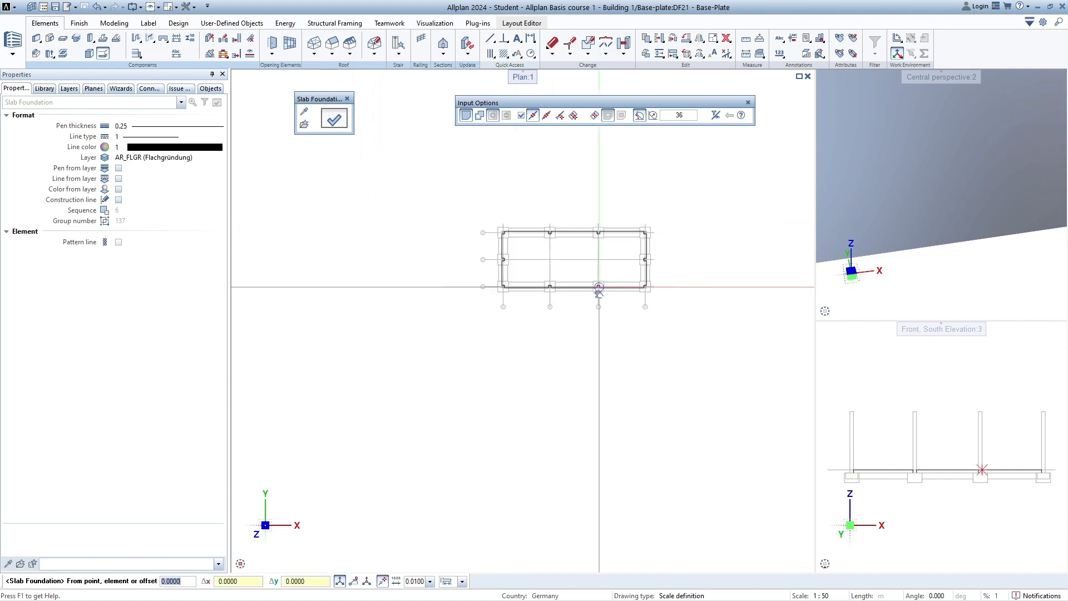
middle_click_drag(597, 288, 494, 328)
key("Escape")
scroll(484, 308, "up", 2)
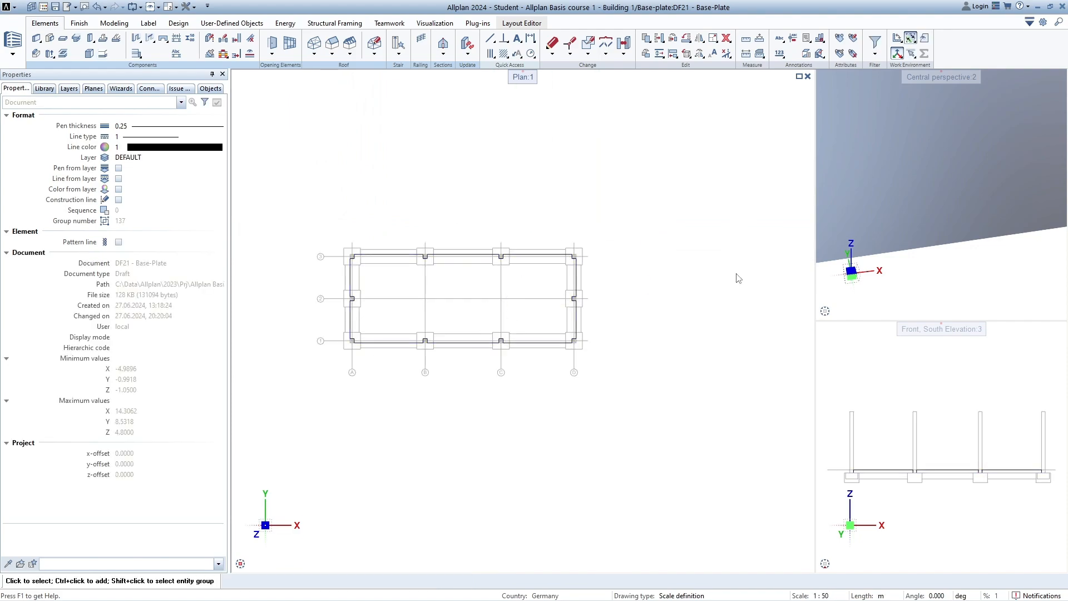
middle_click(937, 163)
left_click_drag(965, 240, 1023, 234)
middle_click_drag(867, 245, 982, 195)
left_click_drag(859, 223, 909, 261)
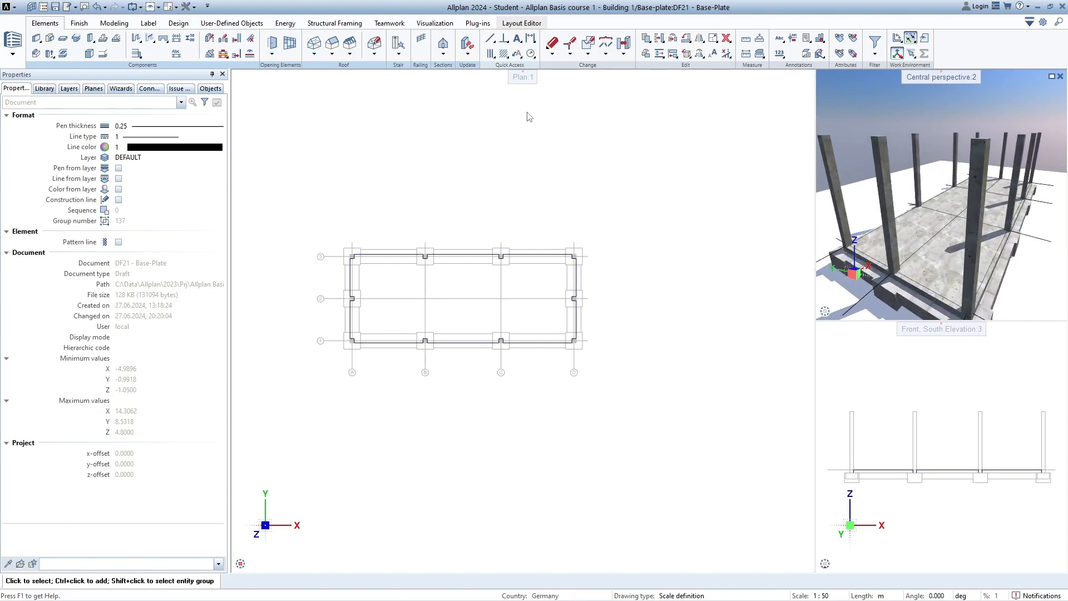
Move the notched slab foundation straight up, clear of the foundation plan
left_click(659, 37)
left_click(576, 318)
left_click(630, 322)
left_click(630, 174)
key("Escape")
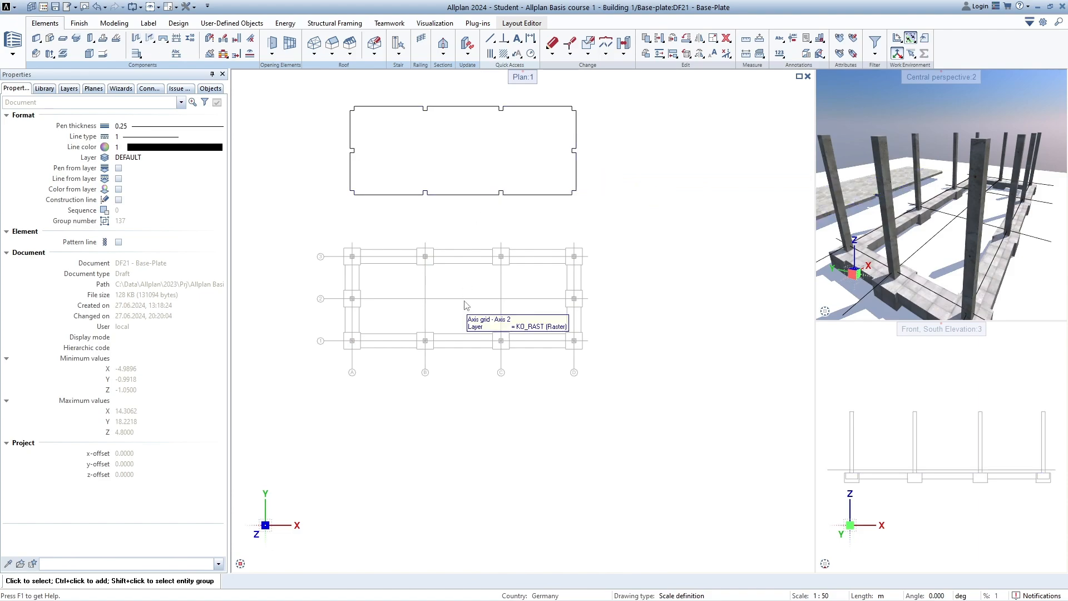
Draw a rectangular slab foundation from the outer corner of column A3 to the outer corner of column D1
left_click(103, 53)
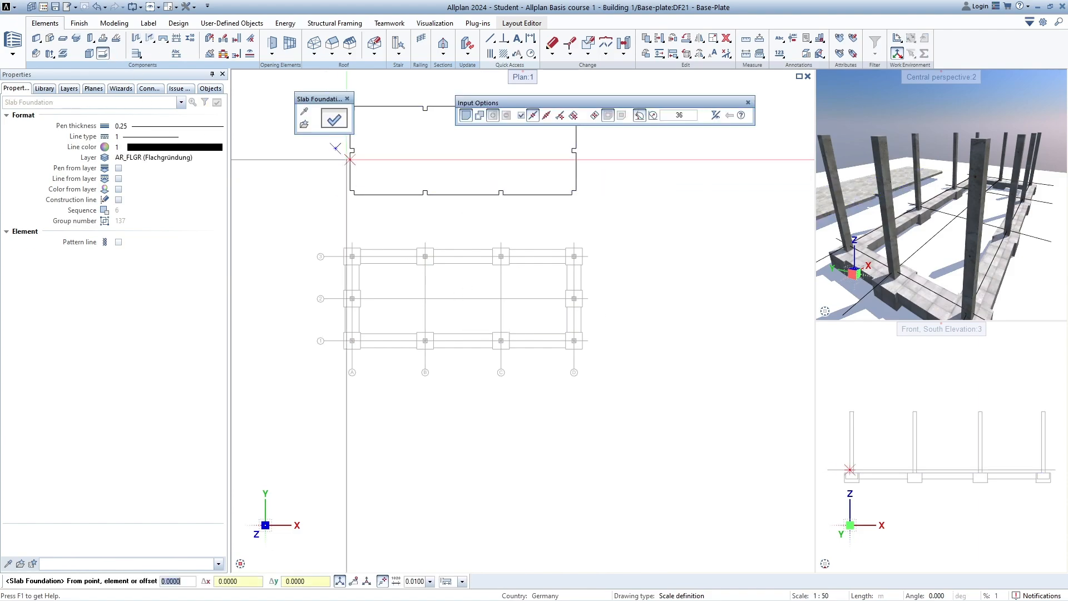
scroll(351, 278, "up", 1)
scroll(346, 277, "up", 5)
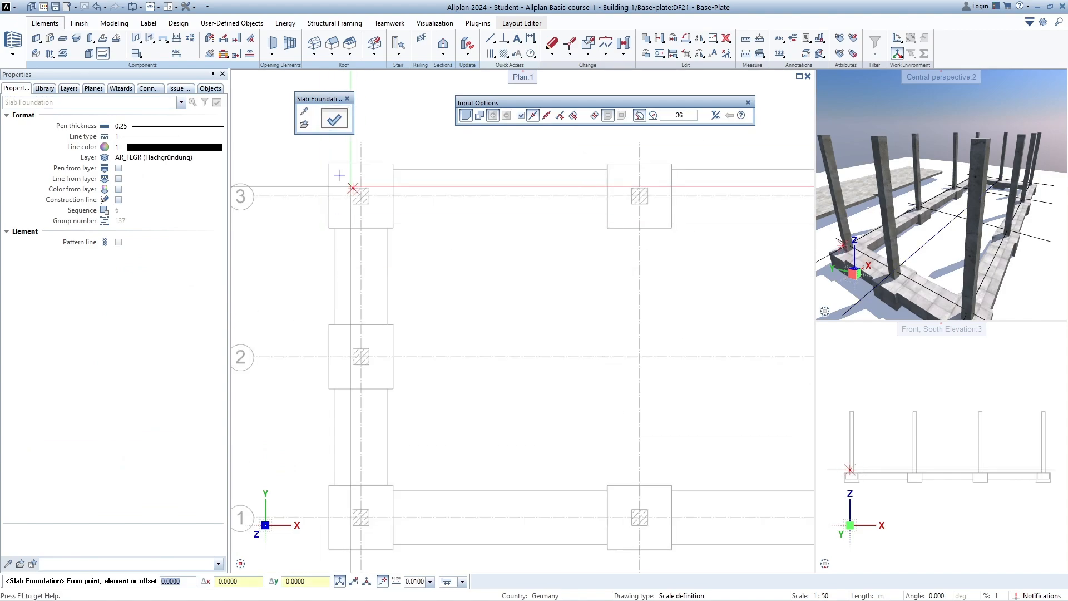
left_click(345, 181)
scroll(441, 255, "down", 4)
middle_click_drag(614, 365, 513, 293)
left_click(649, 290)
key("Escape")
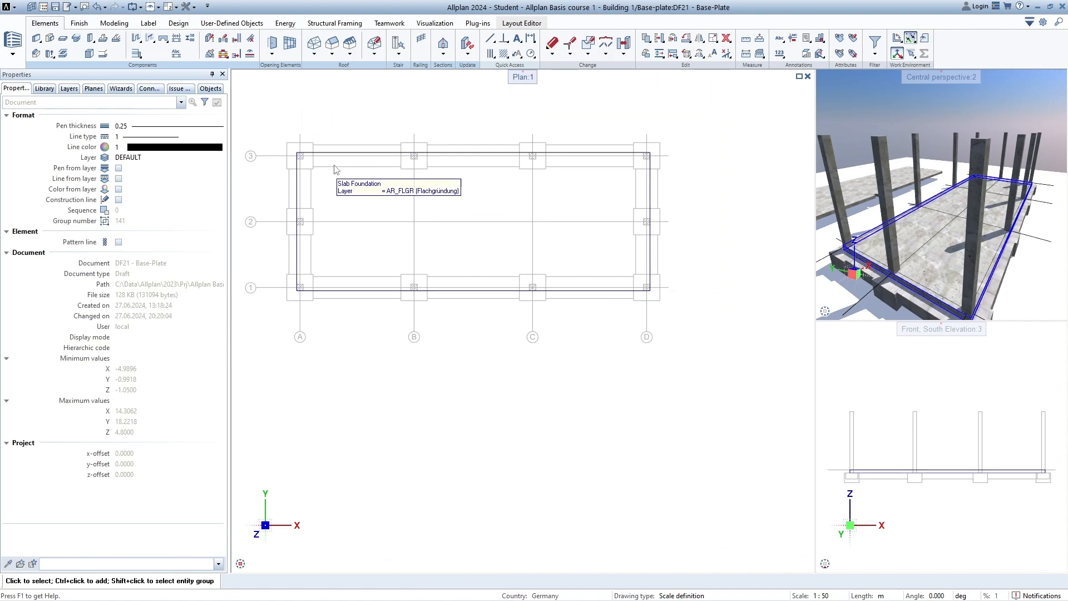
Start Recess, Opening in Slab on the rectangular slab foundation and accept a rectangular 0.3000 by 0.3000 opening
scroll(310, 166, "up", 4)
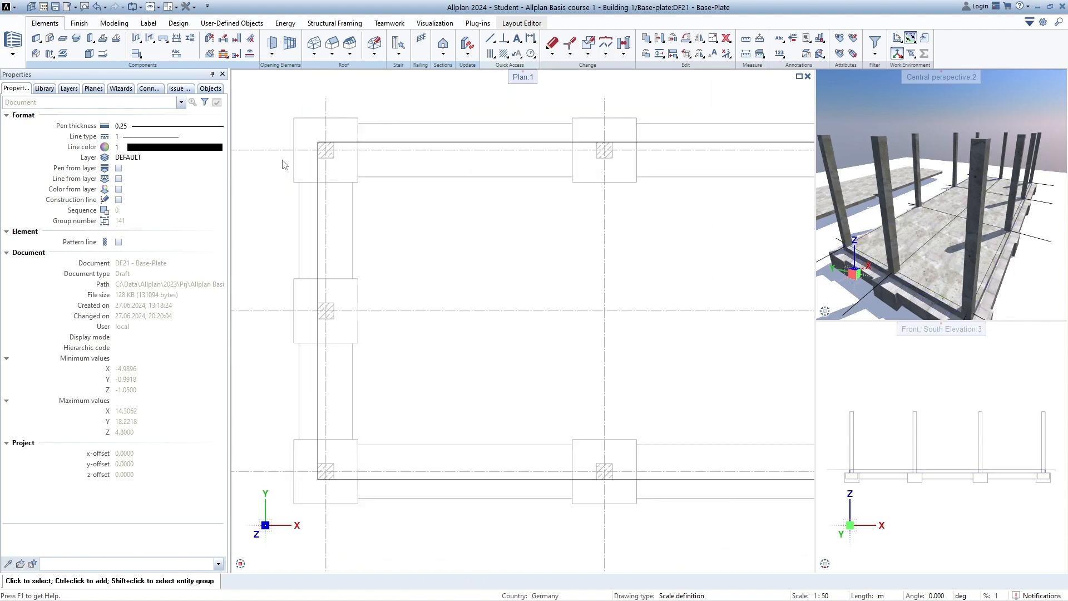
scroll(349, 183, "down", 6)
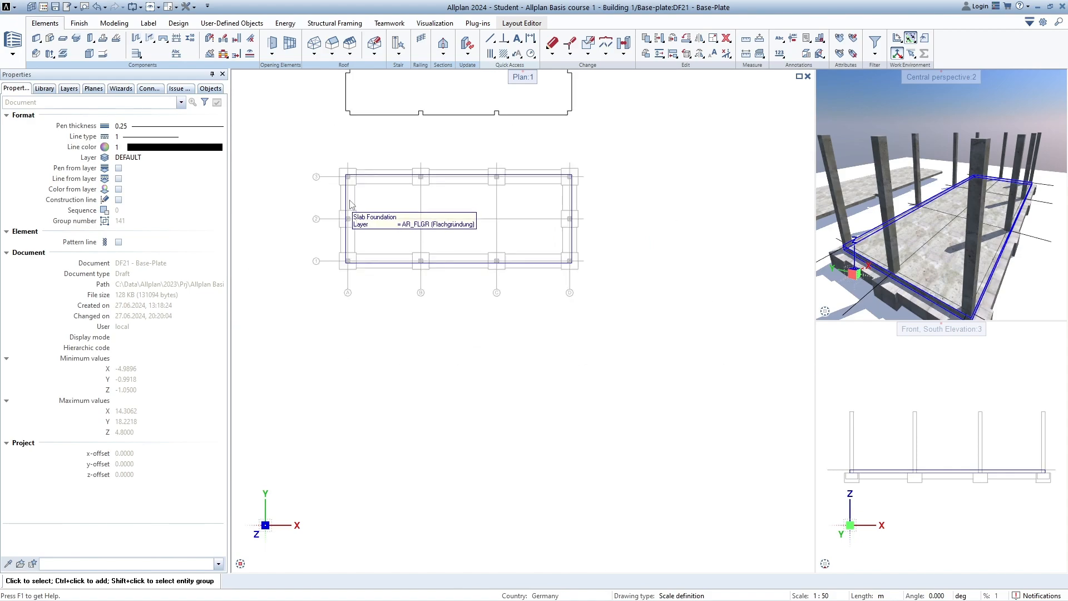
scroll(515, 234, "up", 1)
scroll(286, 158, "up", 8)
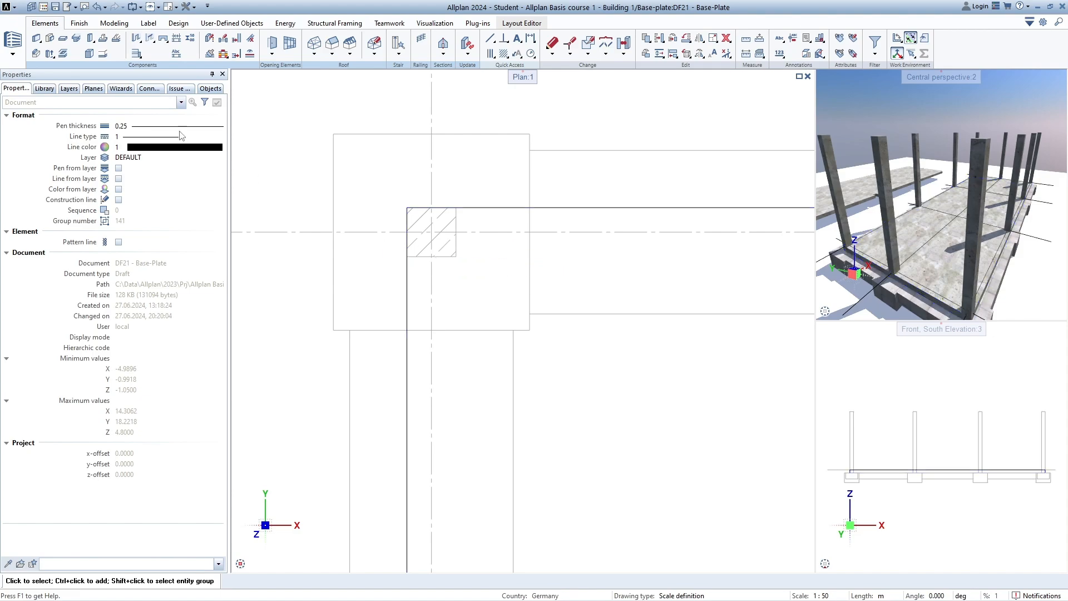
left_click(63, 54)
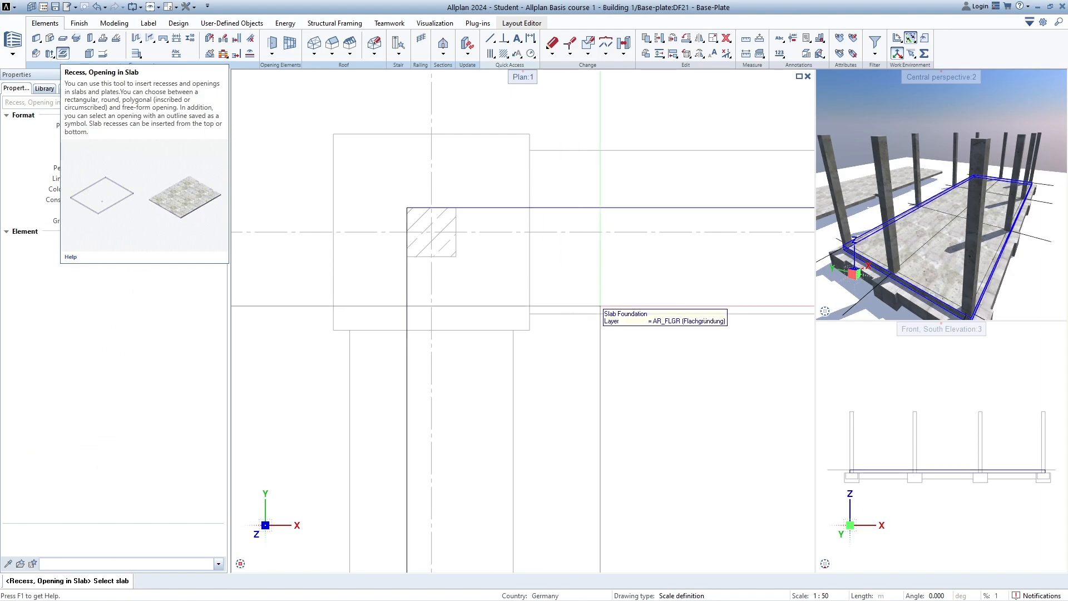
left_click(594, 279)
left_click(334, 119)
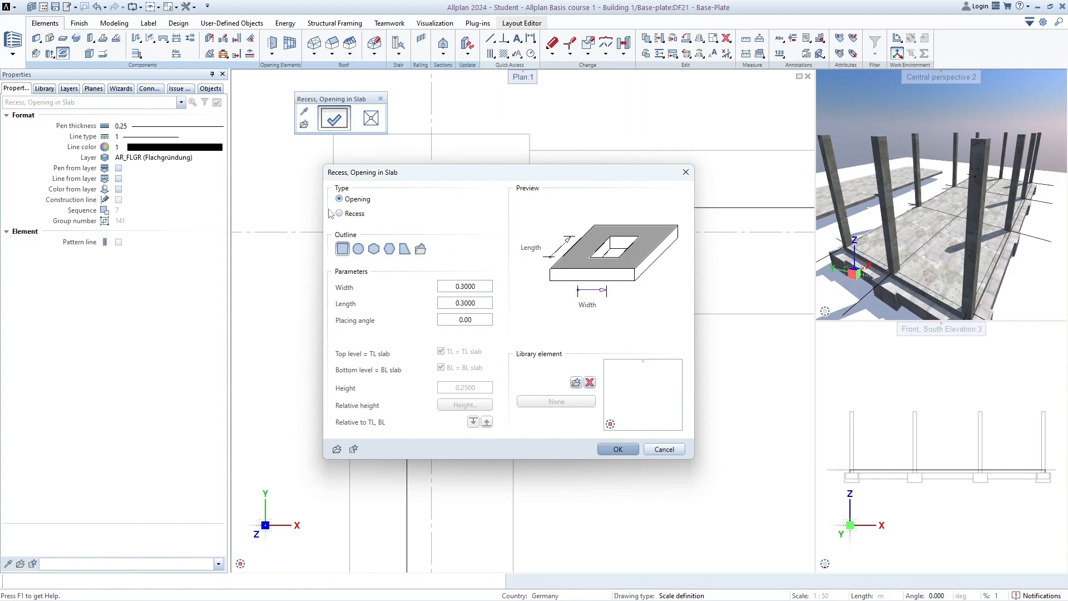
left_click(618, 449)
Place slab openings over the four columns along axis 3, from A to D
scroll(413, 298, "up", 2)
scroll(453, 288, "up", 4)
left_click(413, 252)
middle_click_drag(668, 263, 425, 264)
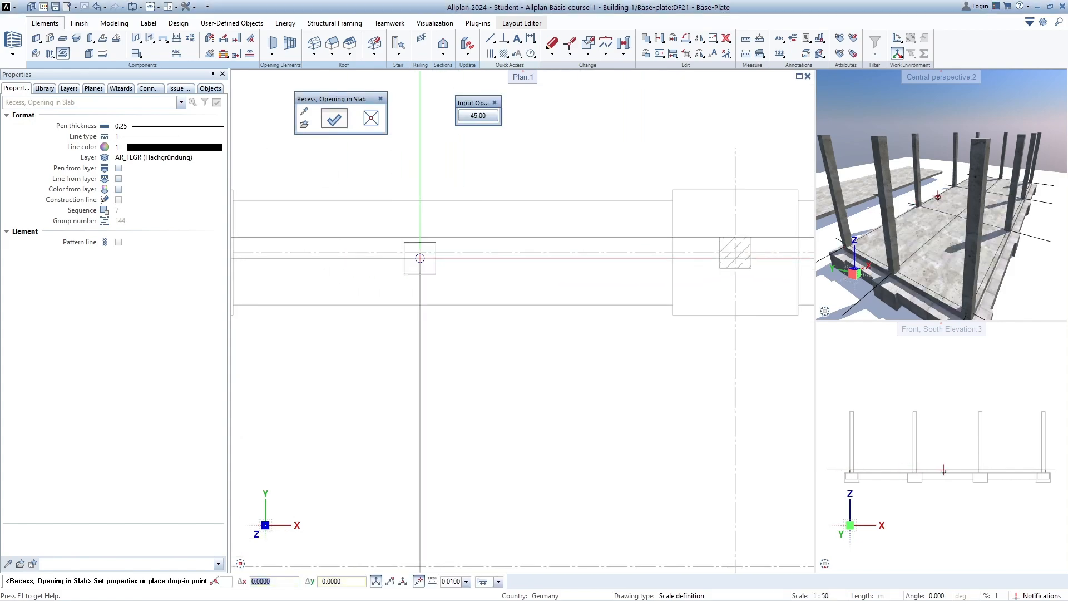
left_click(737, 255)
middle_click_drag(740, 260, 457, 263)
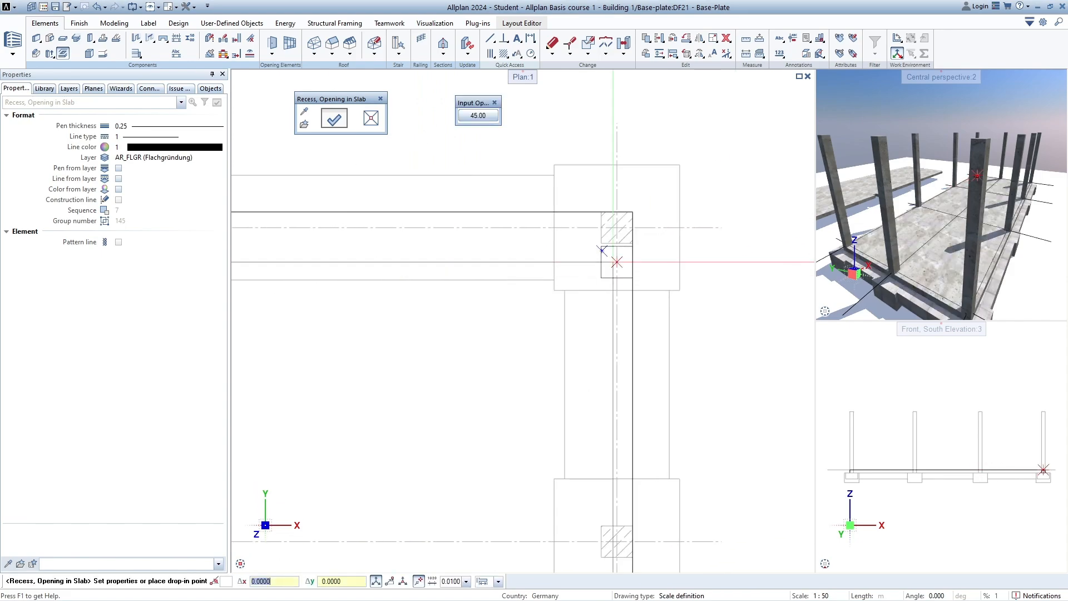
left_click(617, 228)
scroll(639, 190, "down", 6)
key("Escape")
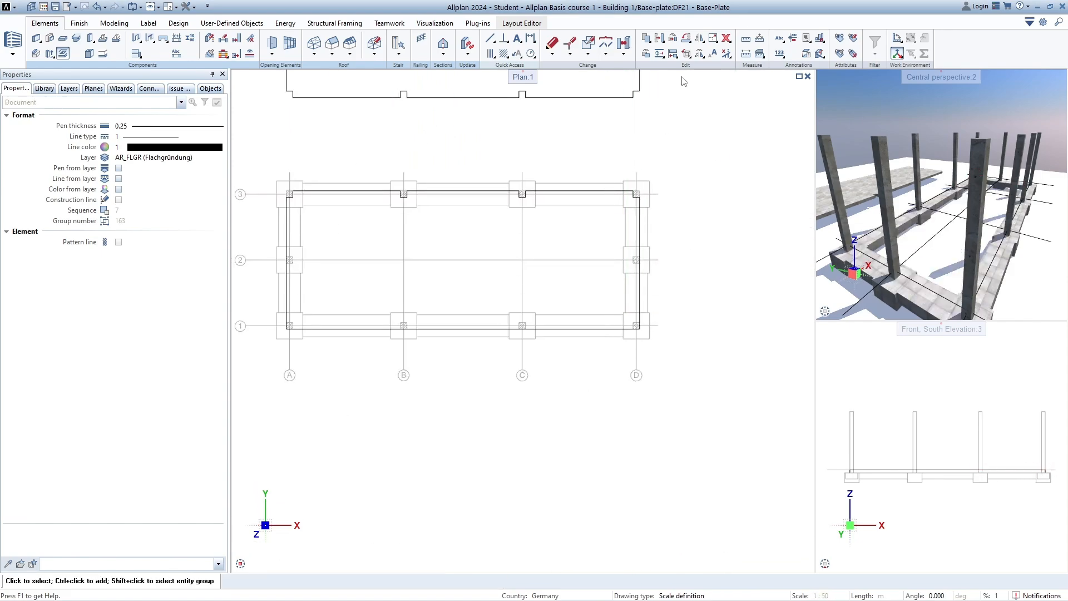
Copy the four slab openings on axis 3 down to the matching columns on axis 1
left_click(646, 38)
scroll(633, 211, "up", 4)
middle_click_drag(309, 253, 535, 214)
middle_click_drag(244, 234, 589, 229)
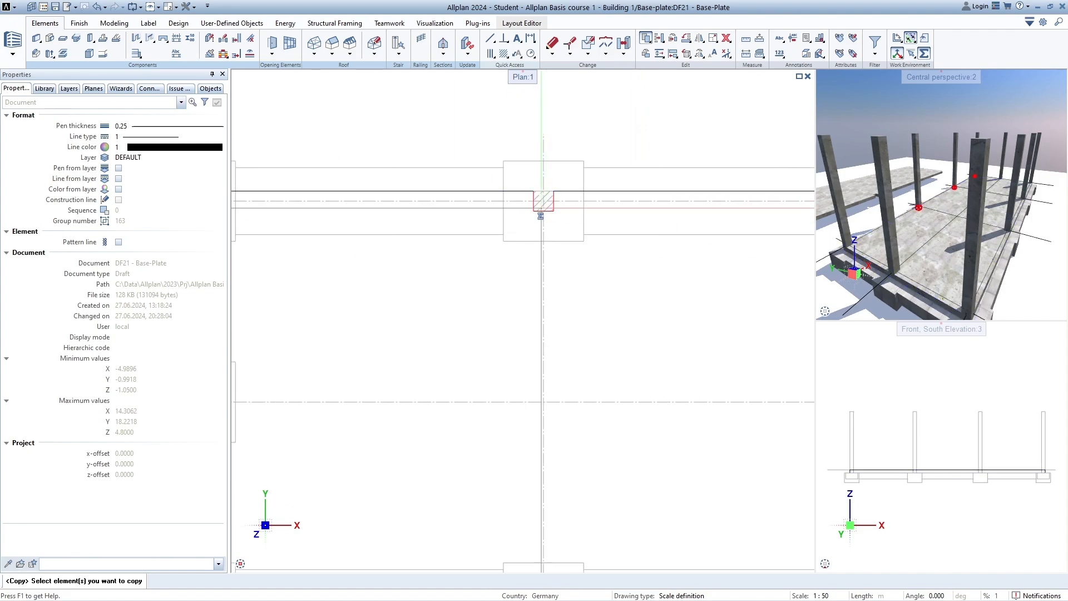
middle_click_drag(248, 247, 494, 254)
left_click(450, 255)
left_click(449, 255)
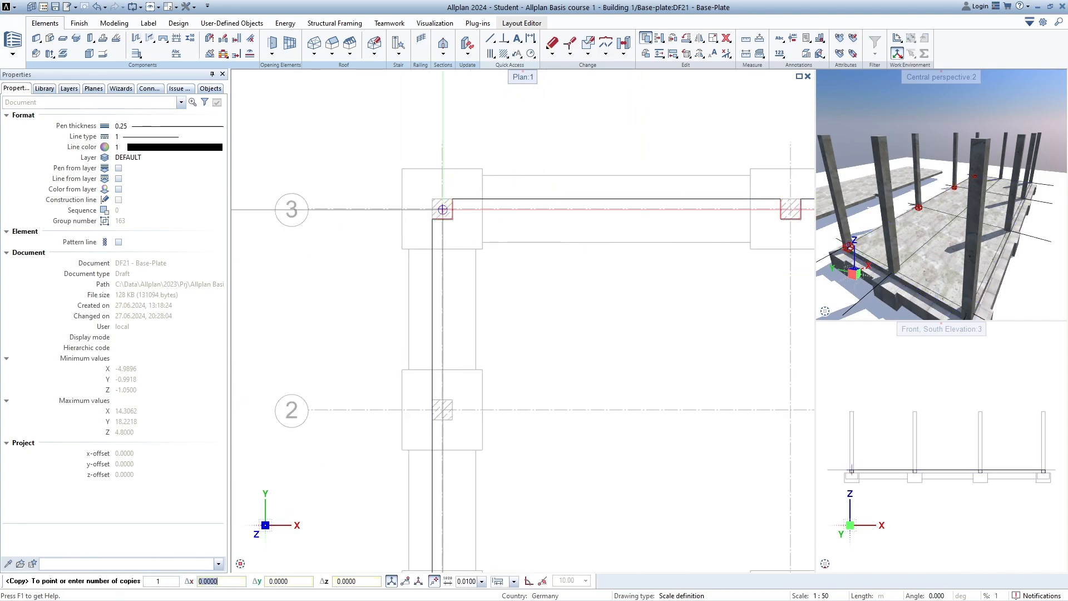
scroll(449, 255, "down", 5)
scroll(481, 324, "up", 7)
left_click(393, 184)
scroll(400, 240, "down", 5)
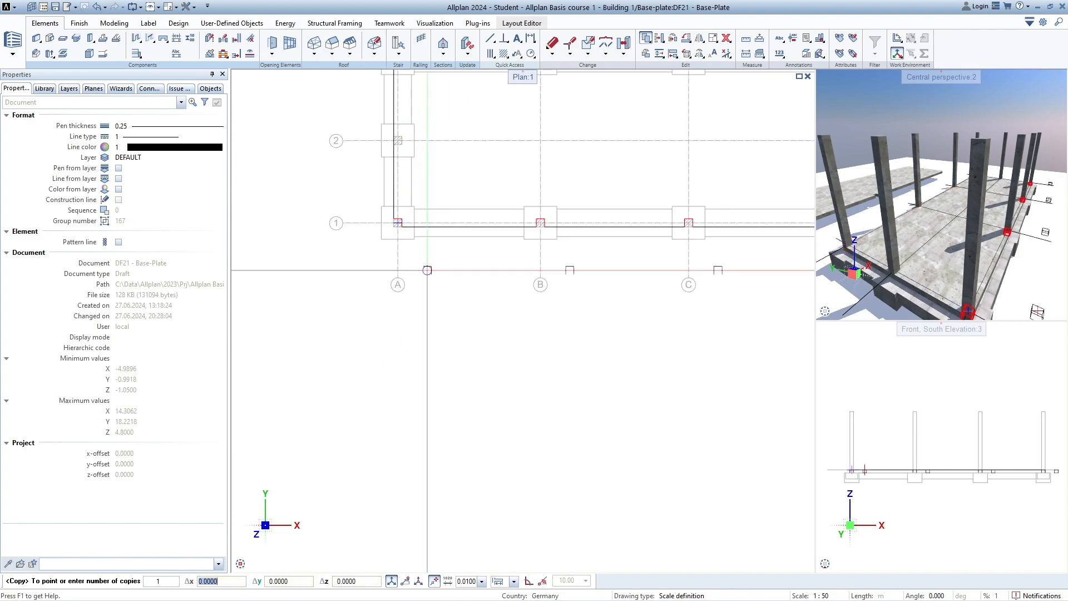
middle_click_drag(467, 168, 430, 265)
key("Escape")
Copy the corner slab openings at A1 and D1 up to the columns A2 and D2 on axis 2
left_click(646, 38)
scroll(420, 303, "up", 8)
scroll(421, 303, "down", 7)
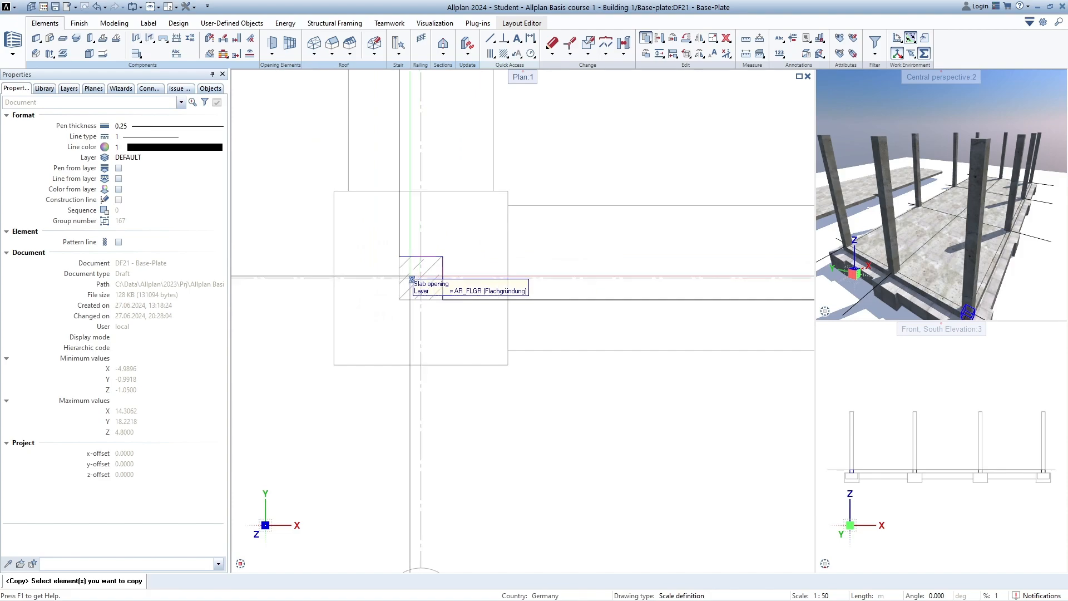
scroll(616, 329, "up", 6)
left_click(651, 332)
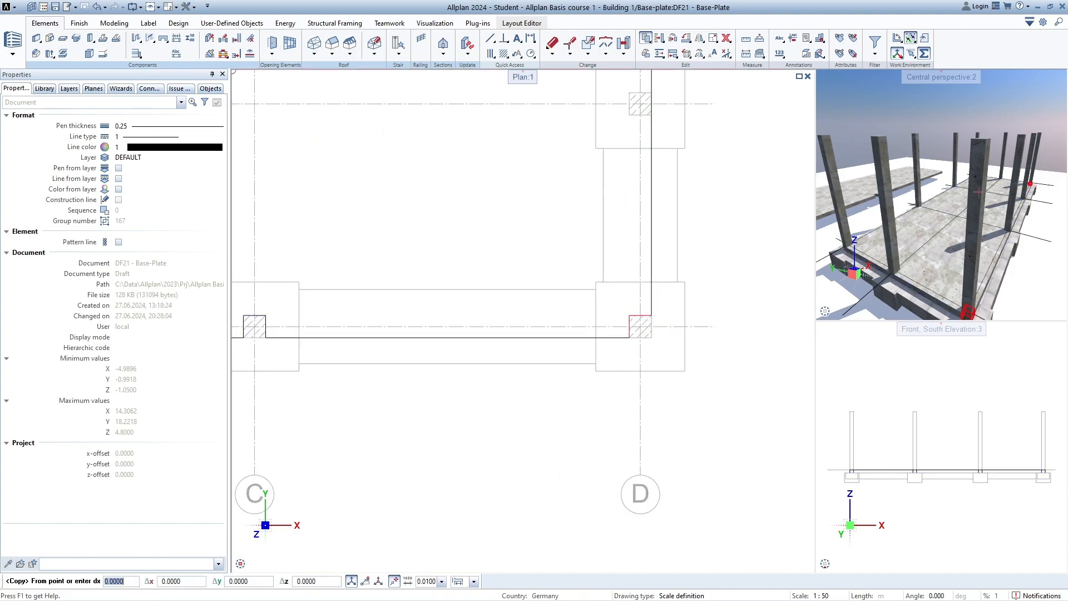
left_click(640, 104)
scroll(686, 168, "down", 6)
key("Escape")
middle_click_drag(694, 191, 695, 289)
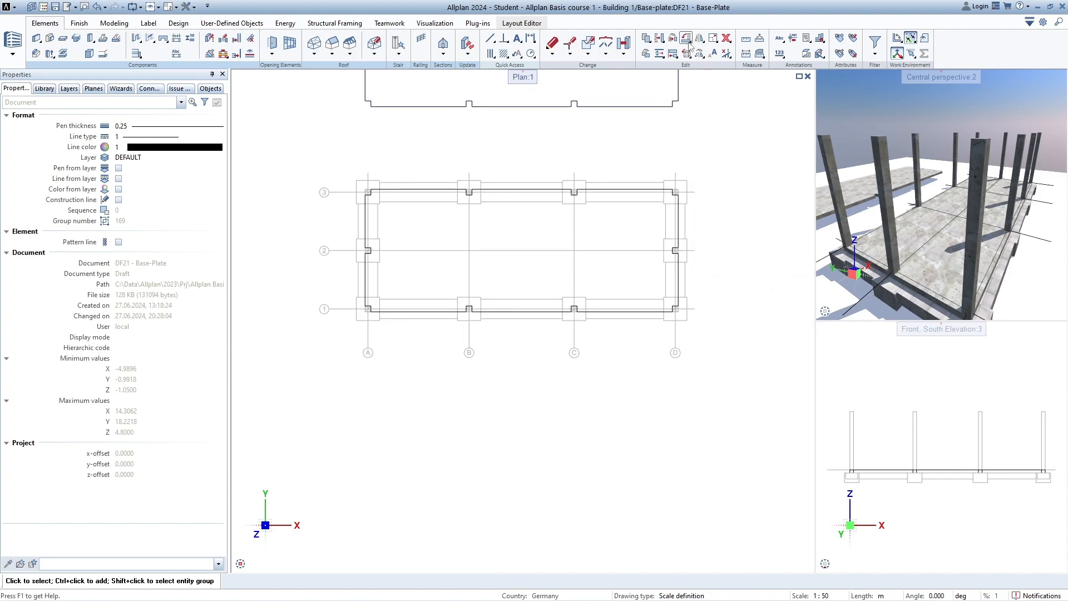
Move the rectangular slab foundation with its openings up off the plan, above the traced notched slab
left_click(658, 38)
scroll(623, 225, "down", 6)
left_click(623, 225)
scroll(614, 312, "up", 2)
middle_click_drag(613, 312, 605, 352)
left_click(569, 245)
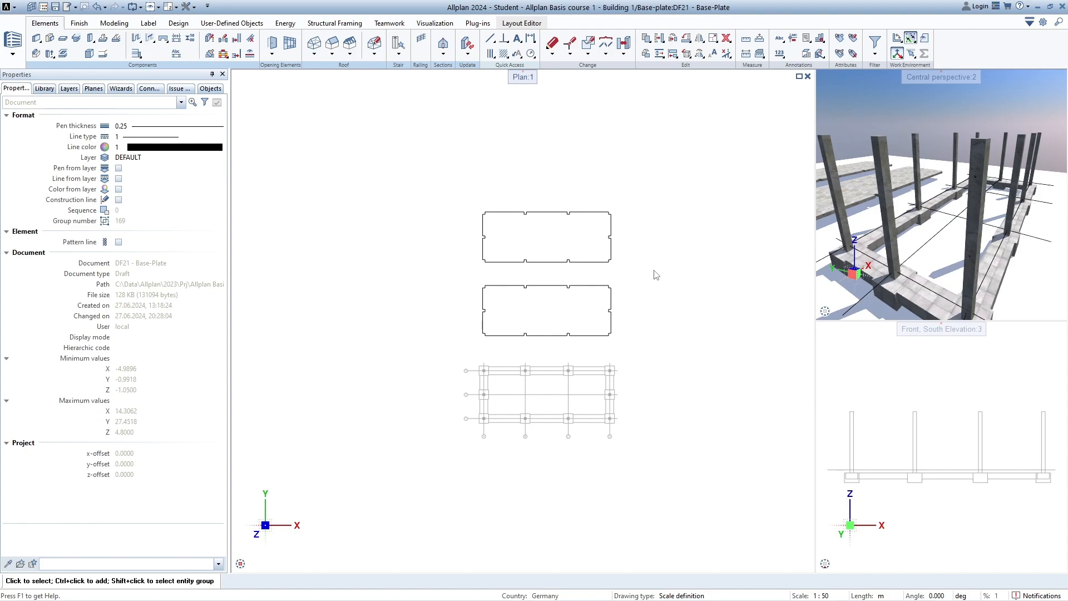
scroll(582, 300, "up", 2)
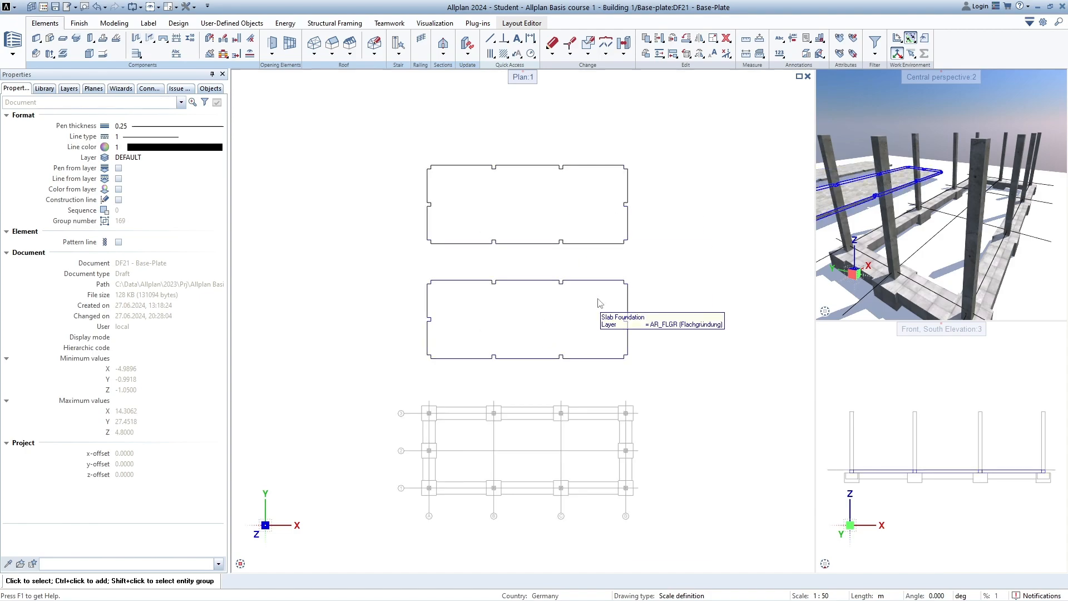
Select the rectangular slab with openings and the traced notched slab in turn to compare their properties
left_click(591, 217)
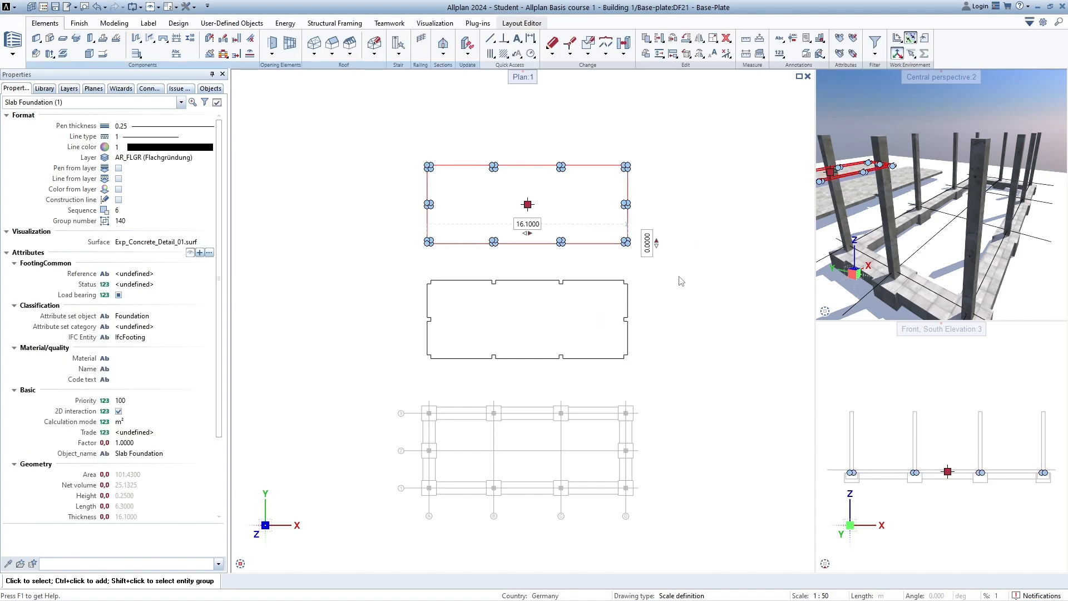
left_click(624, 273)
left_click(588, 311)
left_click(599, 190)
left_click(594, 292)
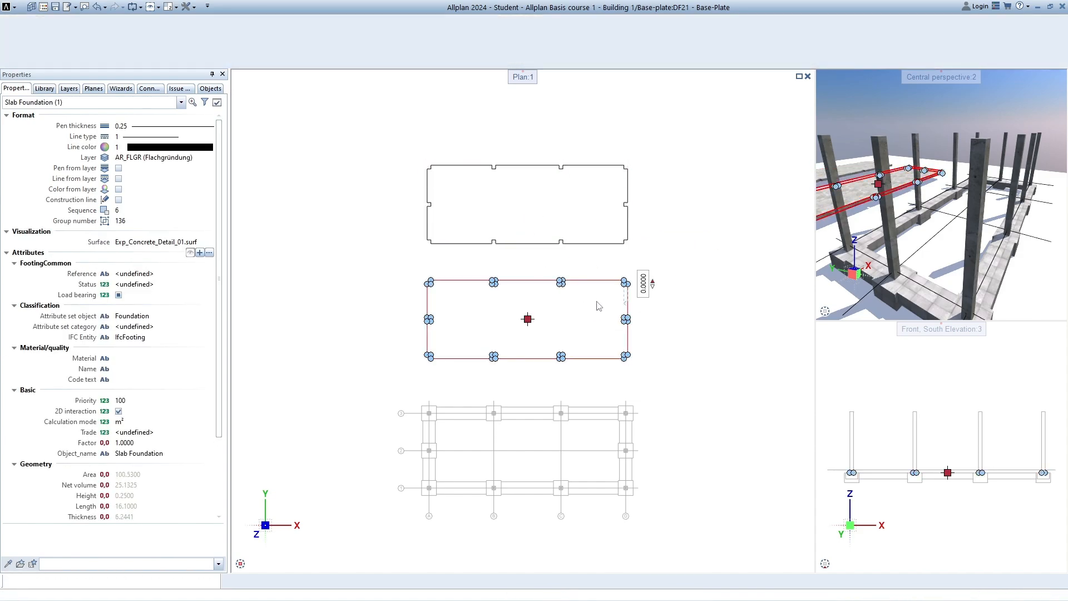
left_click(586, 204)
left_click(593, 311)
left_click(578, 224)
left_click(614, 280)
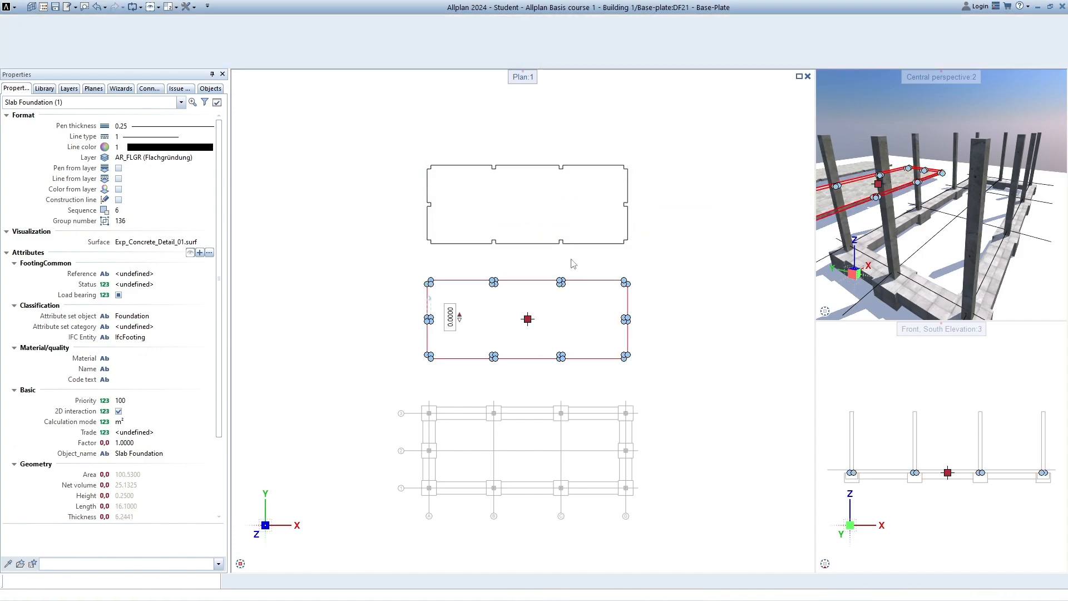
Inspect a column opening in the rectangular slab and the matching notch in the traced slab by selecting each
scroll(565, 270, "up", 6)
left_click(546, 217)
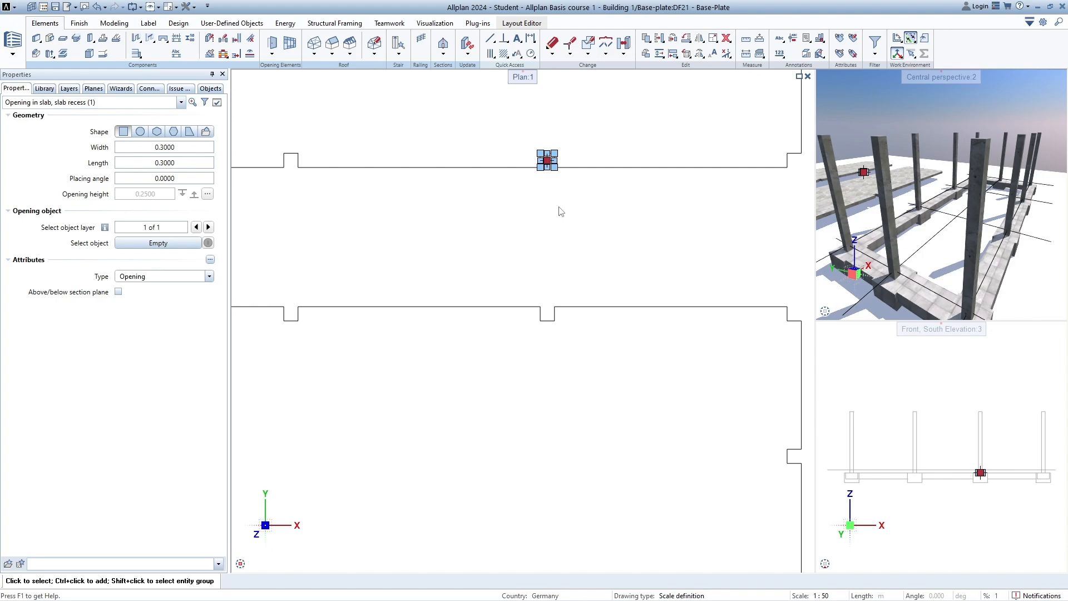
left_click(613, 356)
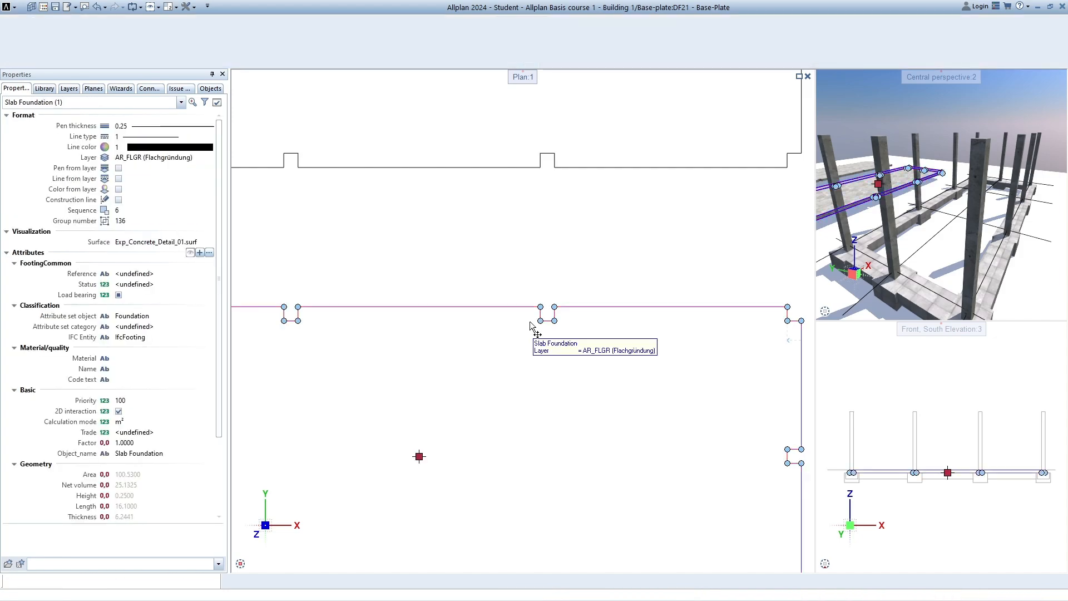
key("Escape")
left_click(551, 324)
key("Escape")
scroll(588, 234, "down", 5)
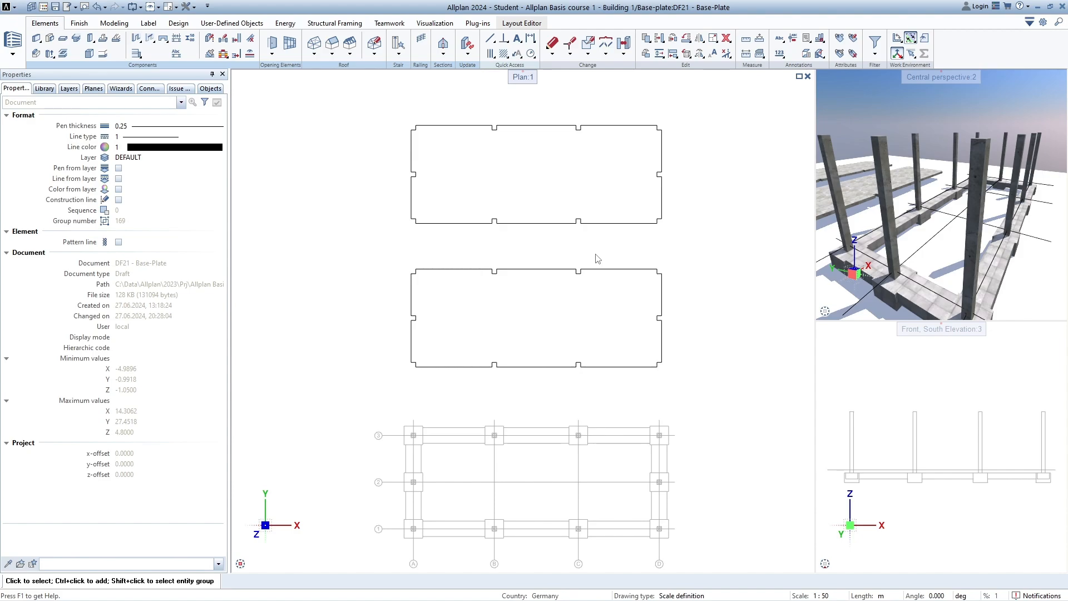
Reselect the two slab foundations alternately to check their area and net volume, ending with nothing selected
left_click(612, 207)
left_click(615, 301)
left_click(610, 200)
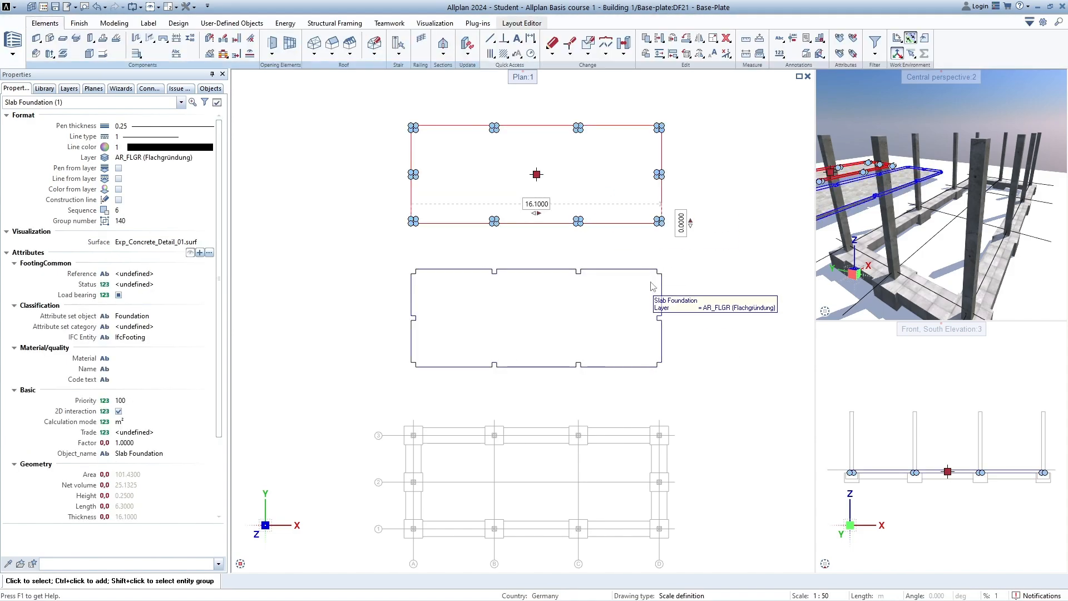
key("Escape")
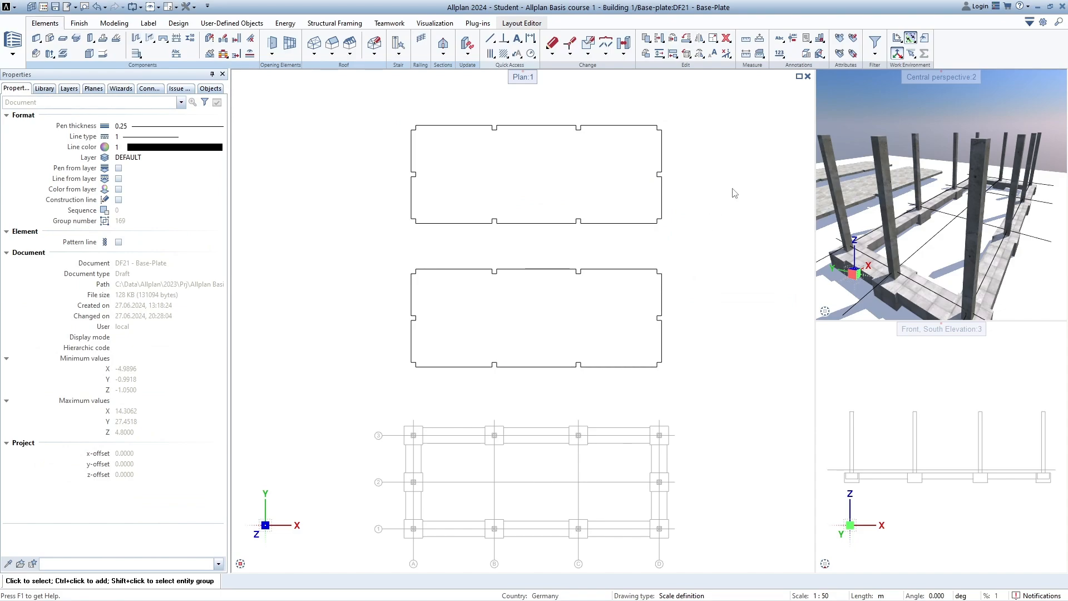
Start a report using Quantities (graphics).rdlc from the Allplan BCM folder of the default reports
left_click(810, 43)
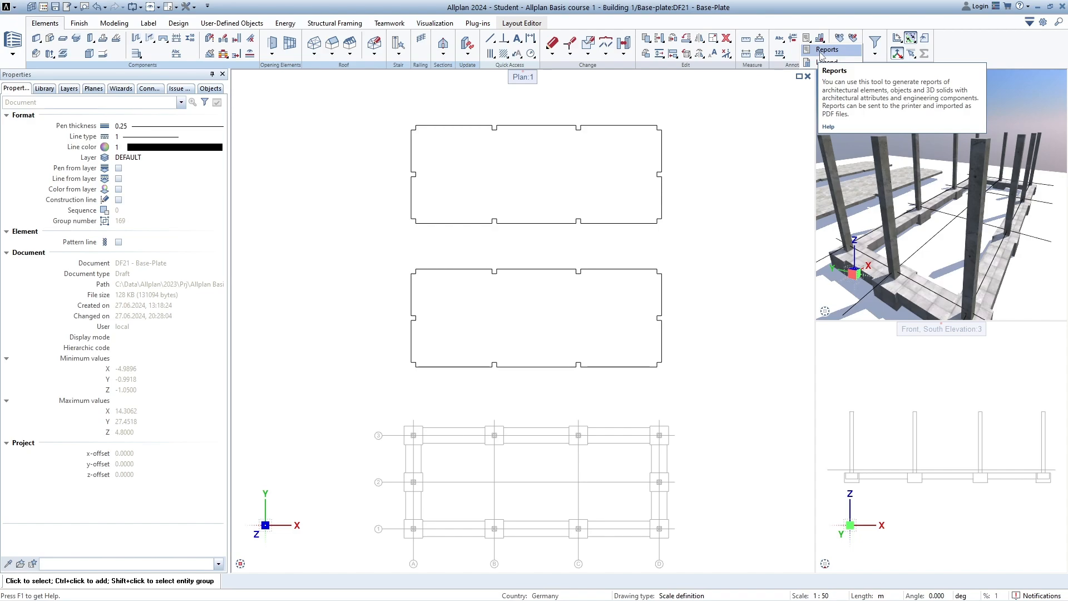
left_click(823, 50)
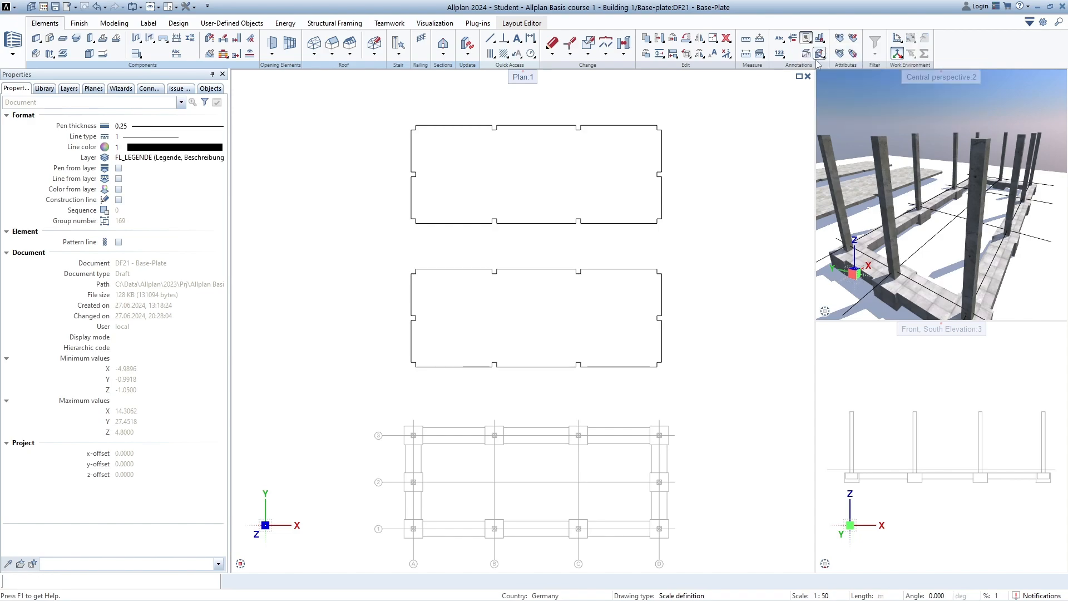
left_click_drag(502, 118, 451, 129)
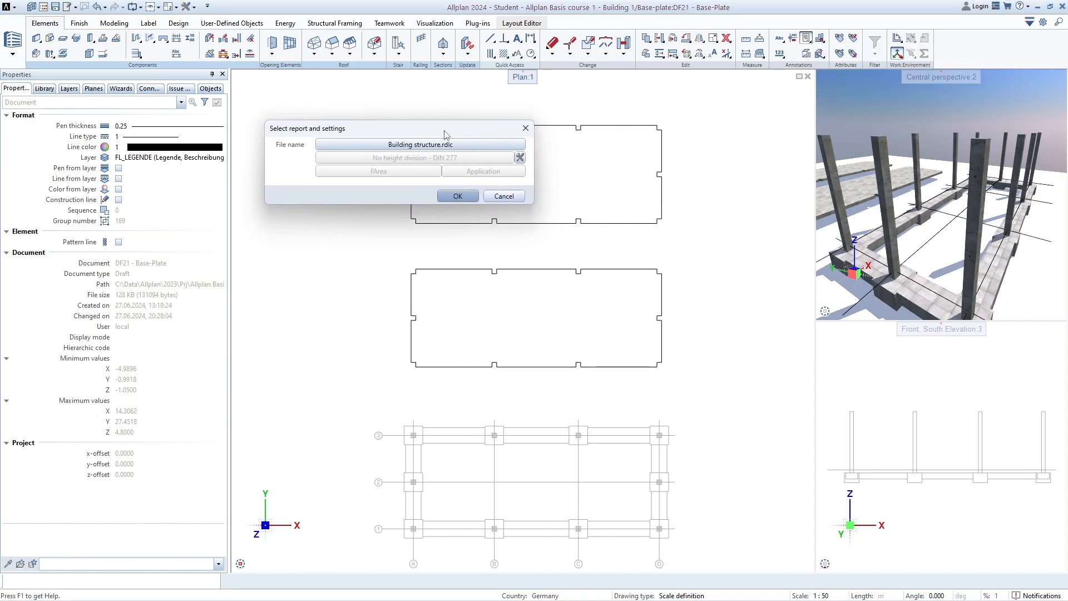
left_click(438, 146)
left_click_drag(521, 41, 511, 89)
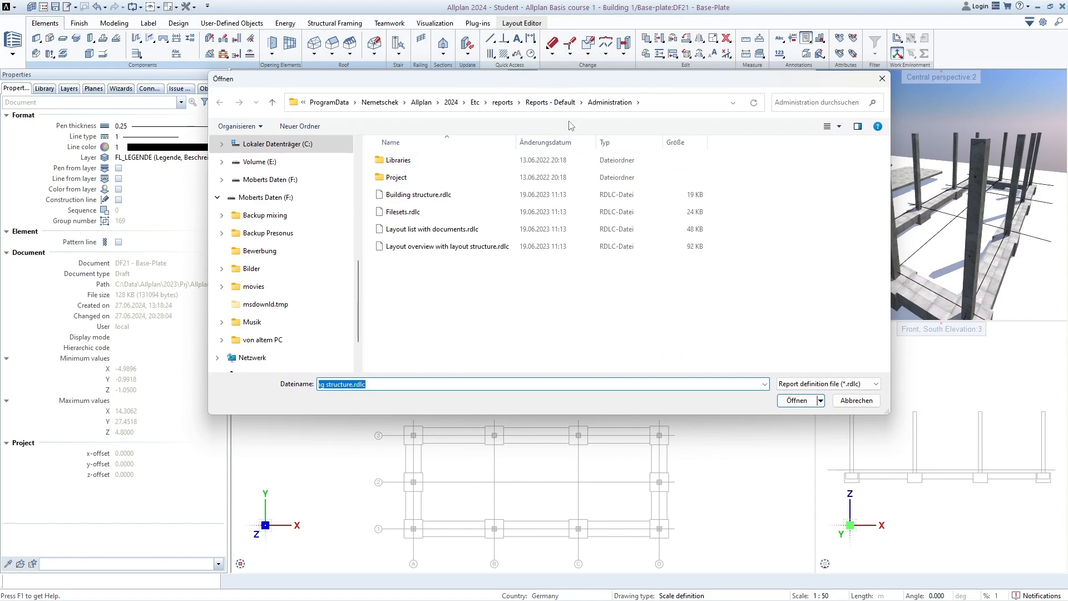
left_click(534, 105)
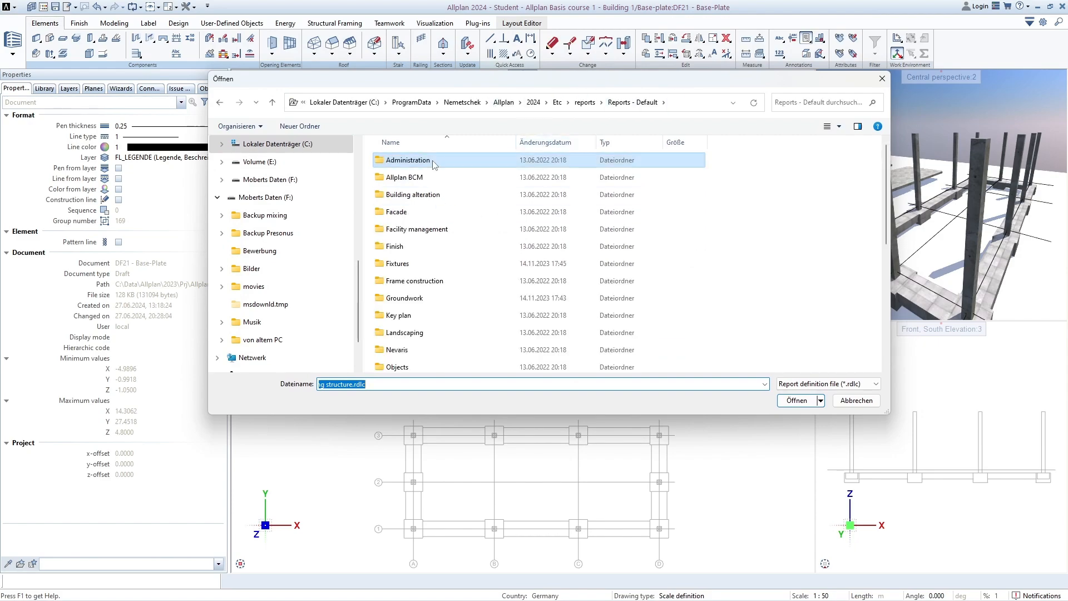
double_click(423, 181)
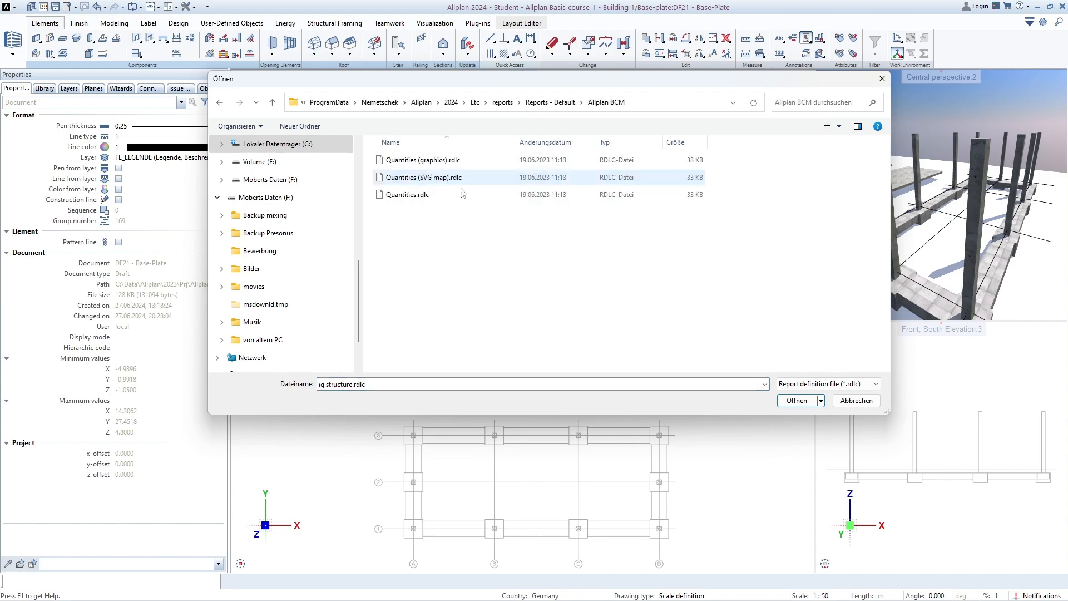
double_click(425, 161)
left_click(458, 196)
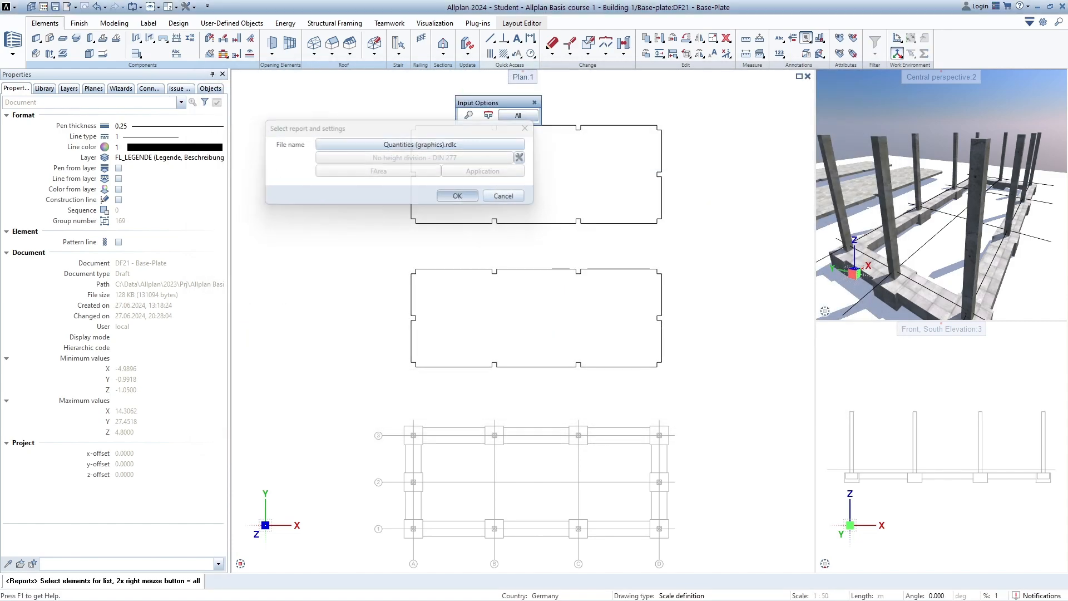
Generate the quantities report for the traced notched slab, expand its graphic area breakdown, and close the report
left_click_drag(372, 401, 722, 249)
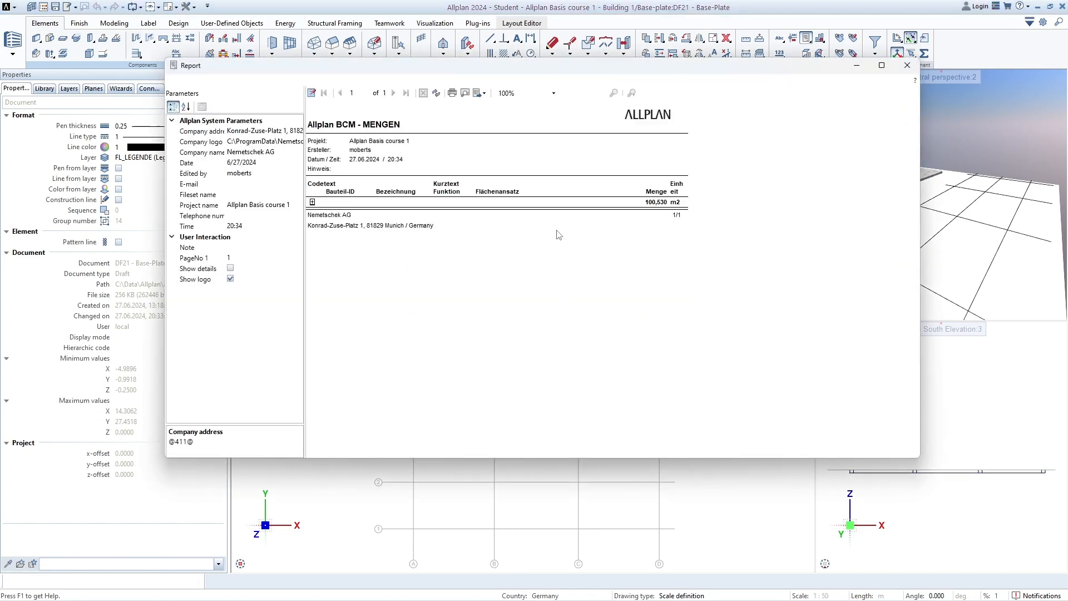
left_click(312, 202)
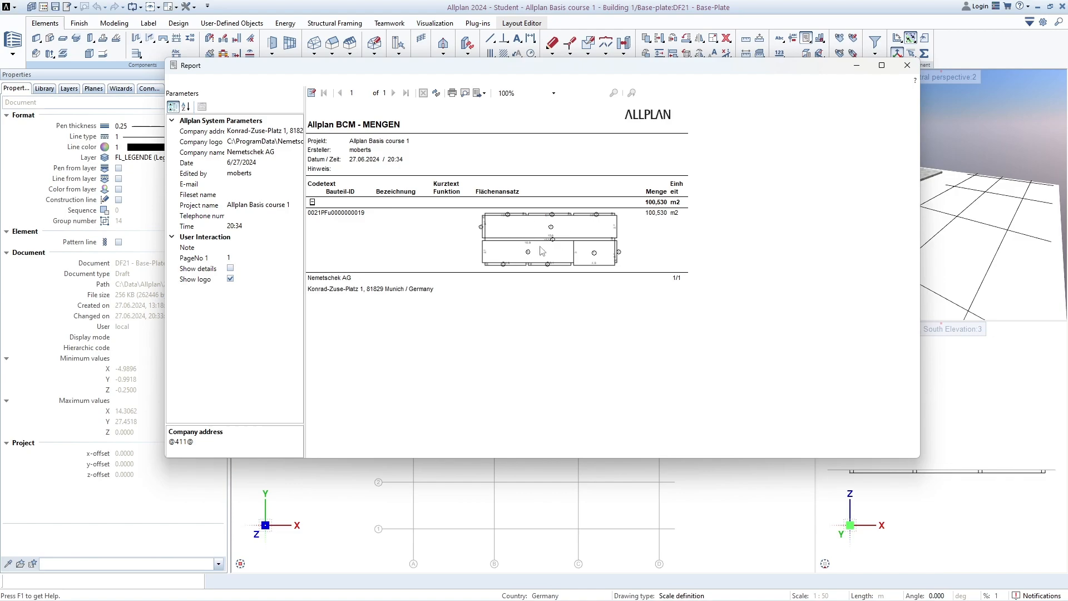
left_click(906, 65)
Generate the Mengen (Grafik).rdlc report for the rectangular slab with openings and expand its quantity entry
left_click(825, 50)
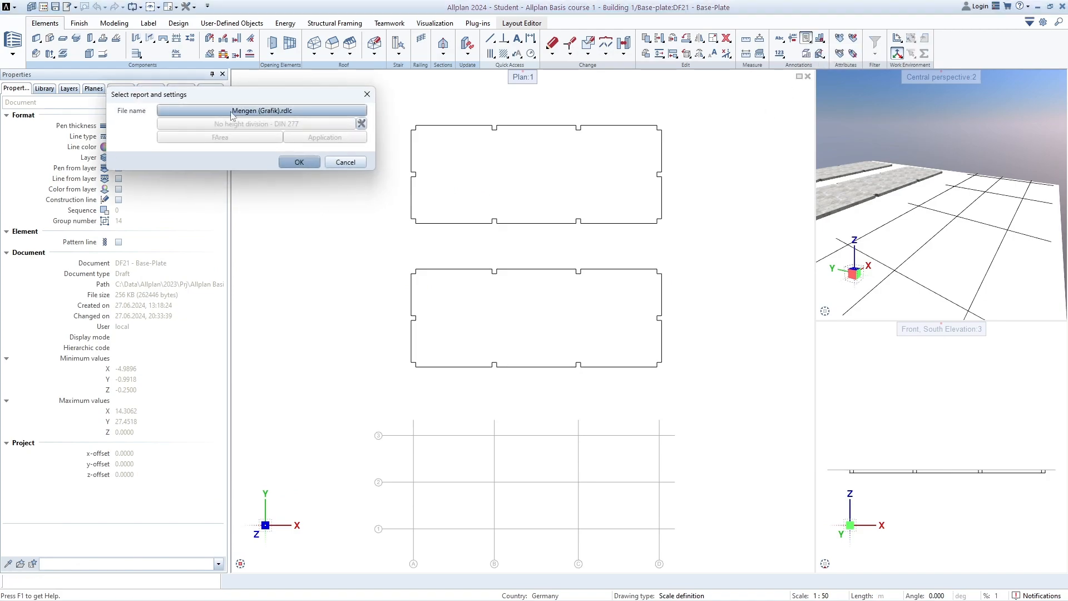
left_click(299, 162)
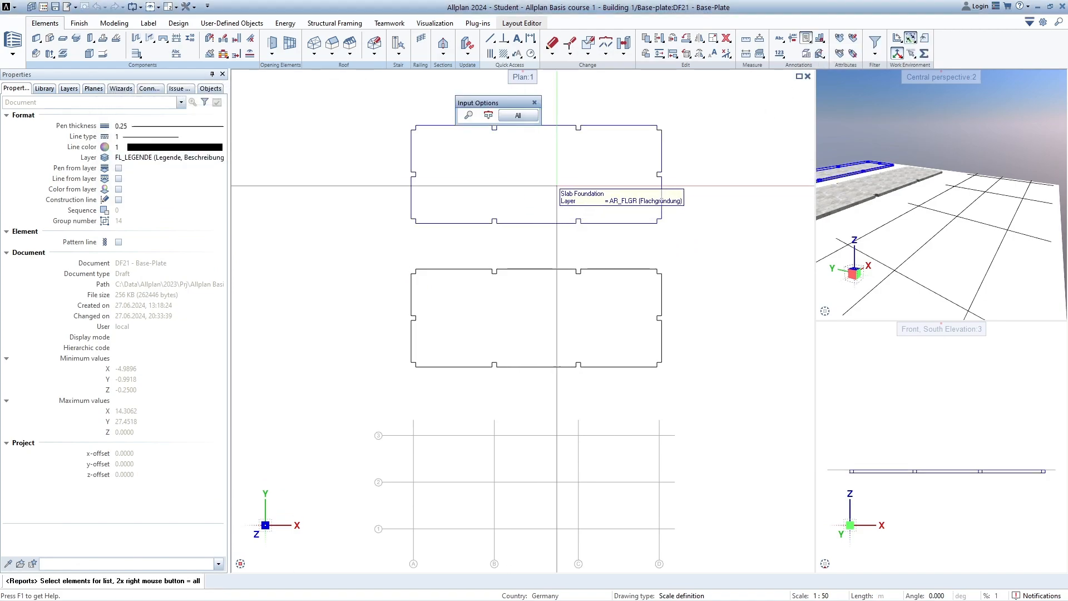
left_click(542, 189)
left_click(312, 202)
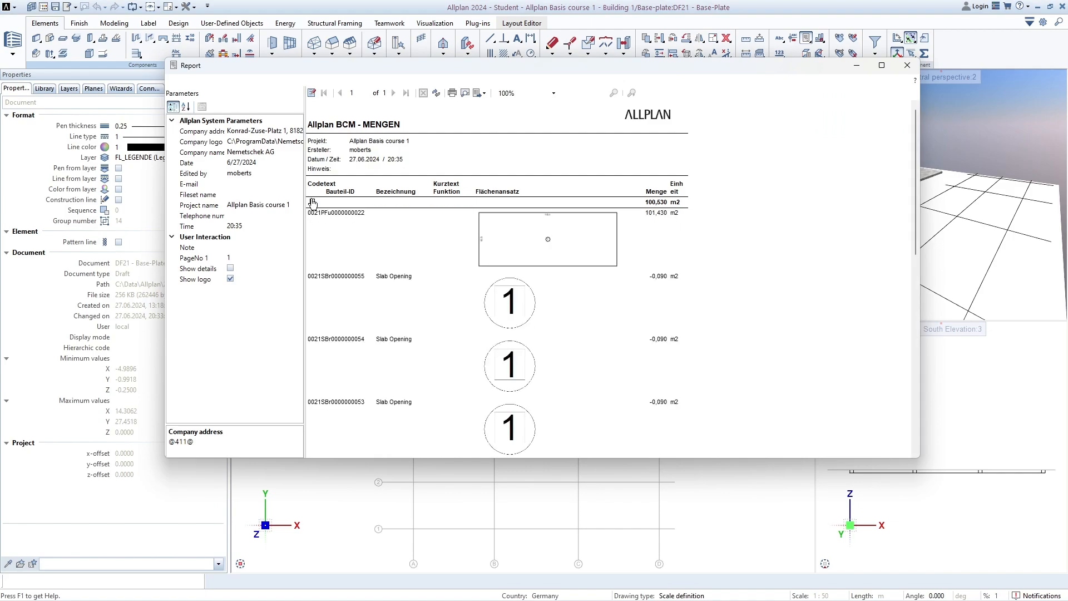
Examine the slab area and the individual slab opening deductions in the report, and close it
left_click_drag(590, 69, 616, 54)
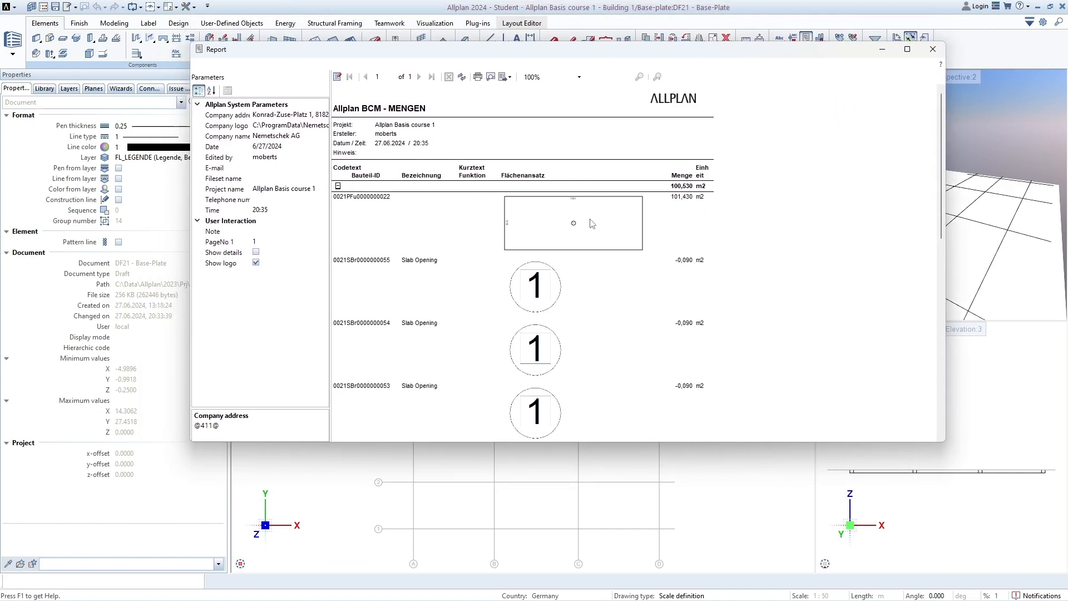
scroll(550, 243, "down", 1)
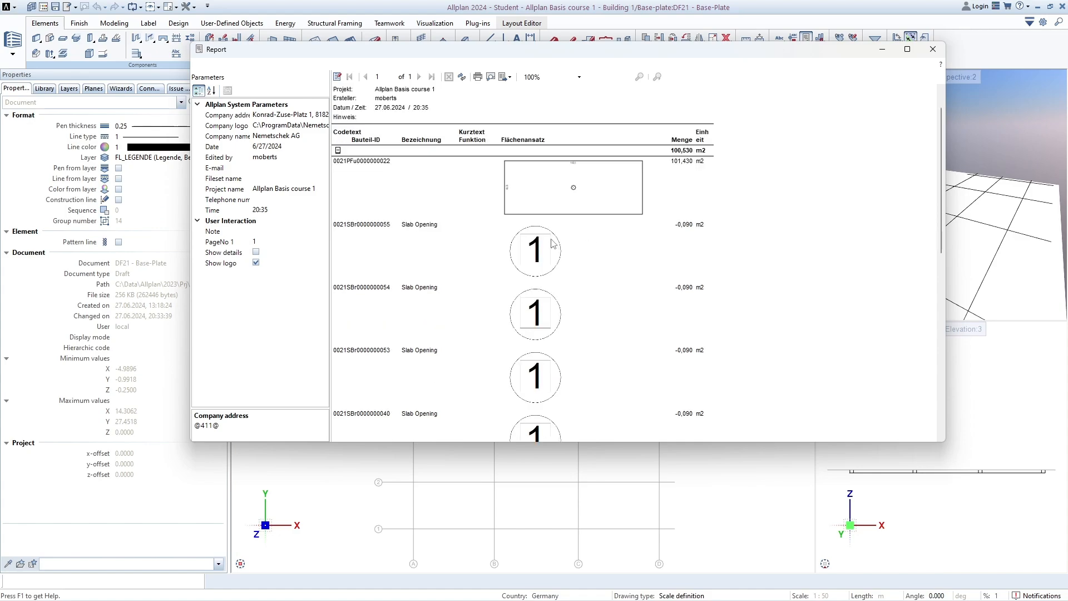
scroll(423, 239, "down", 8)
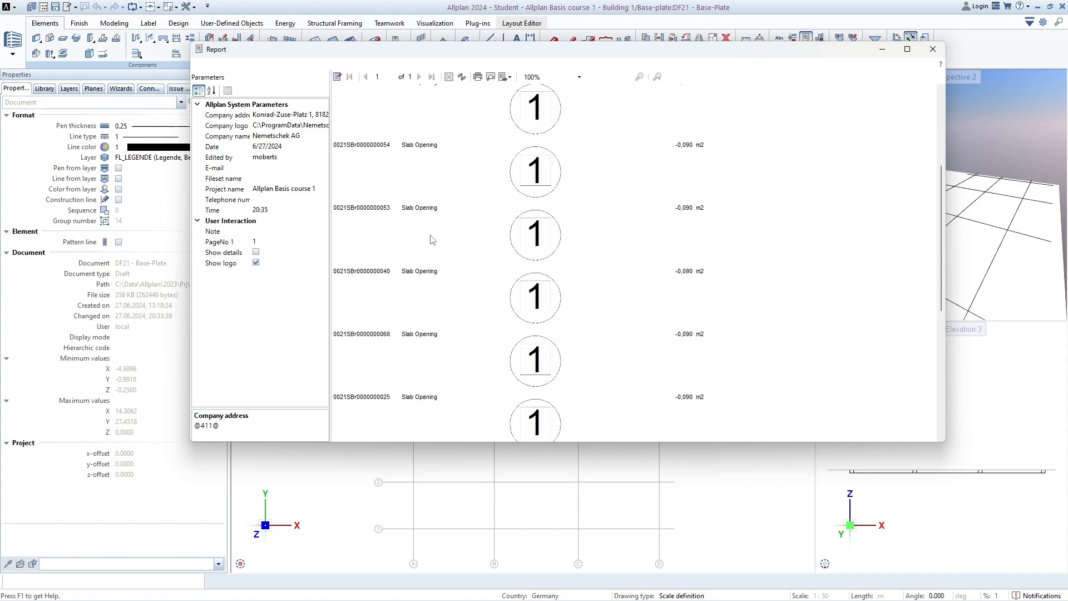
scroll(484, 294, "up", 10)
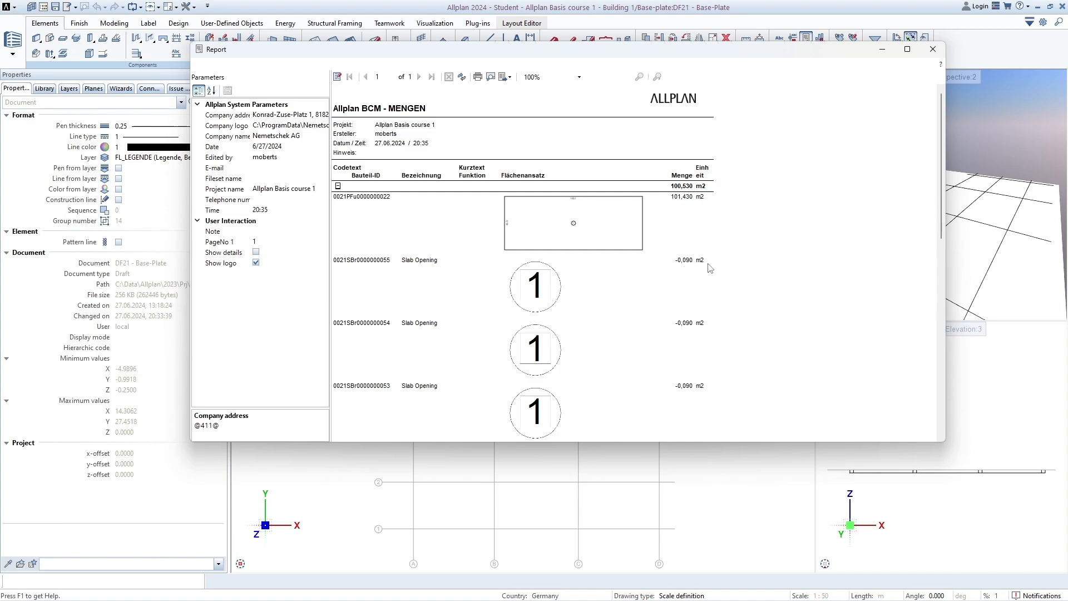
scroll(703, 269, "down", 7)
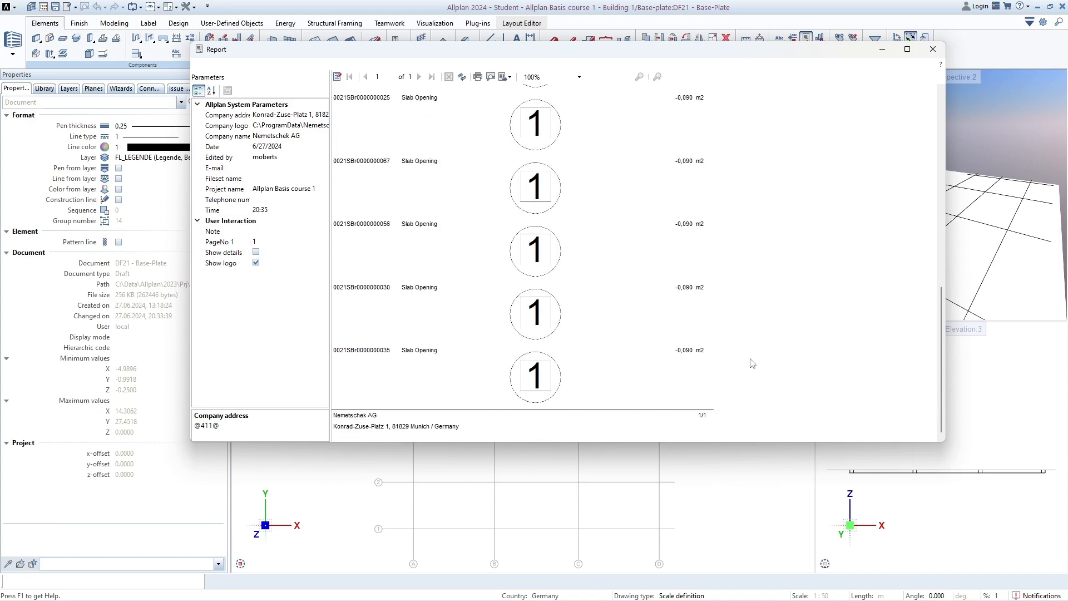
scroll(733, 339, "up", 5)
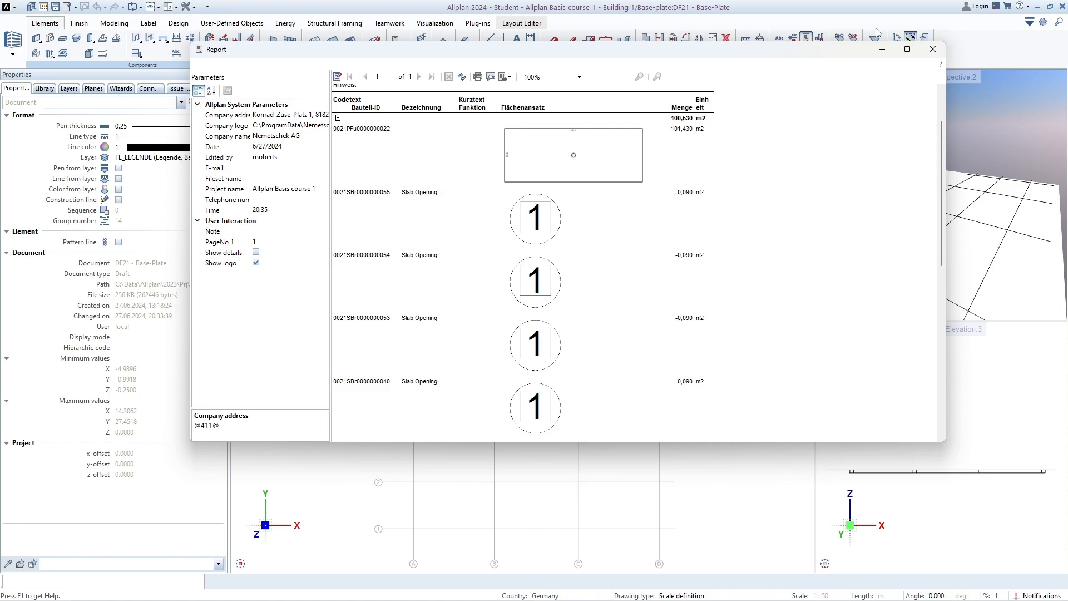
left_click(933, 49)
Show the drawing files 11 Block Foundation and 12 Strip Foundation behind the base plate
middle_click_drag(589, 270, 583, 244)
scroll(583, 245, "down", 2)
middle_click_drag(455, 291, 458, 299)
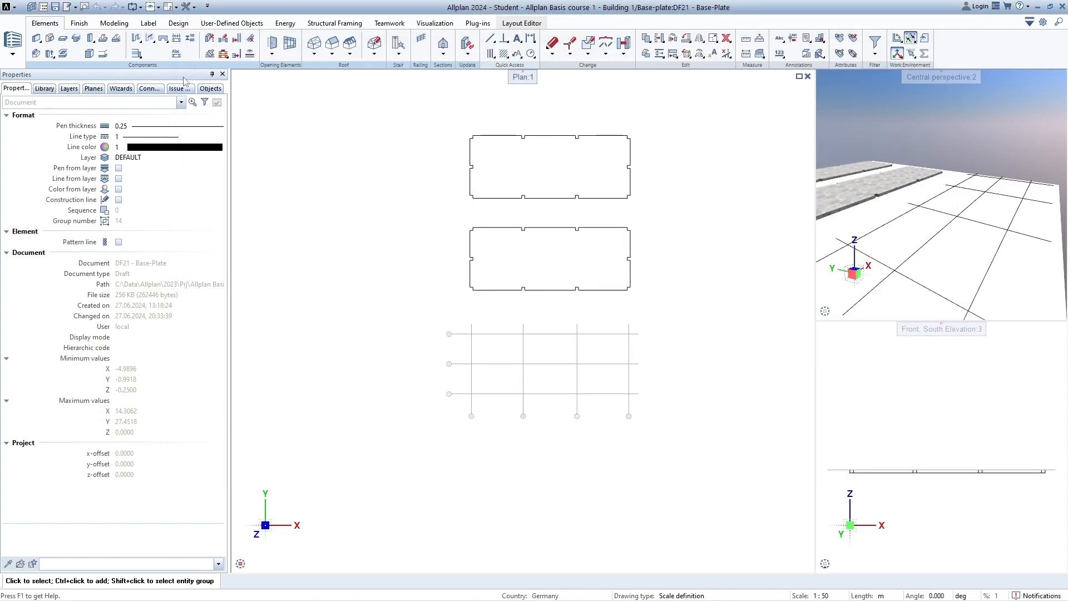
left_click(44, 7)
left_click(337, 242)
left_click(284, 239)
left_click(284, 250)
left_click(851, 562)
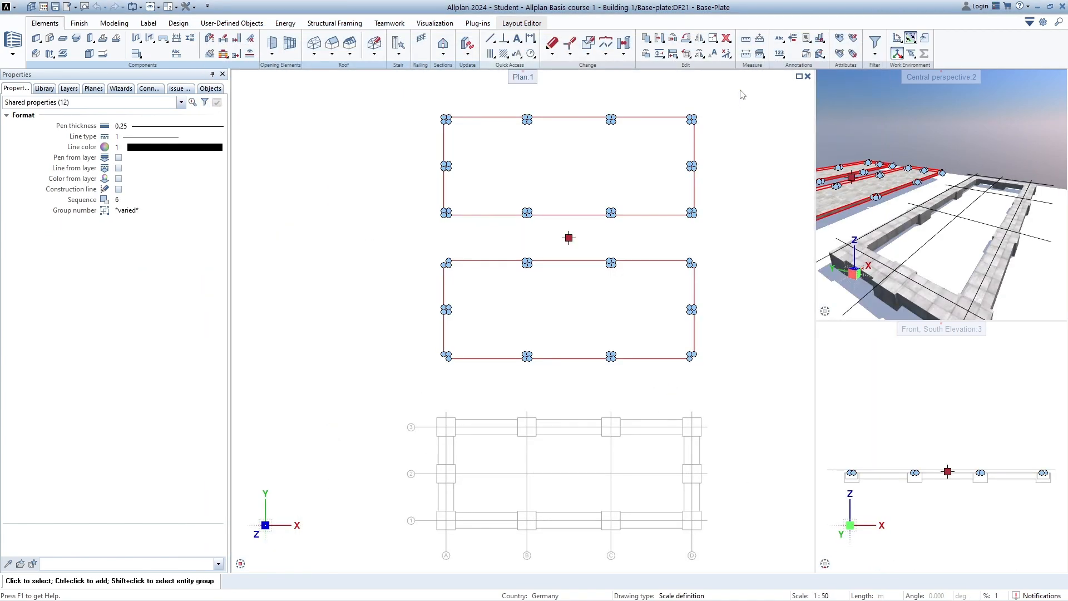
Delete both slab foundations above the foundation plan
middle_click_drag(631, 280, 561, 186)
middle_click(562, 187)
middle_click(561, 186)
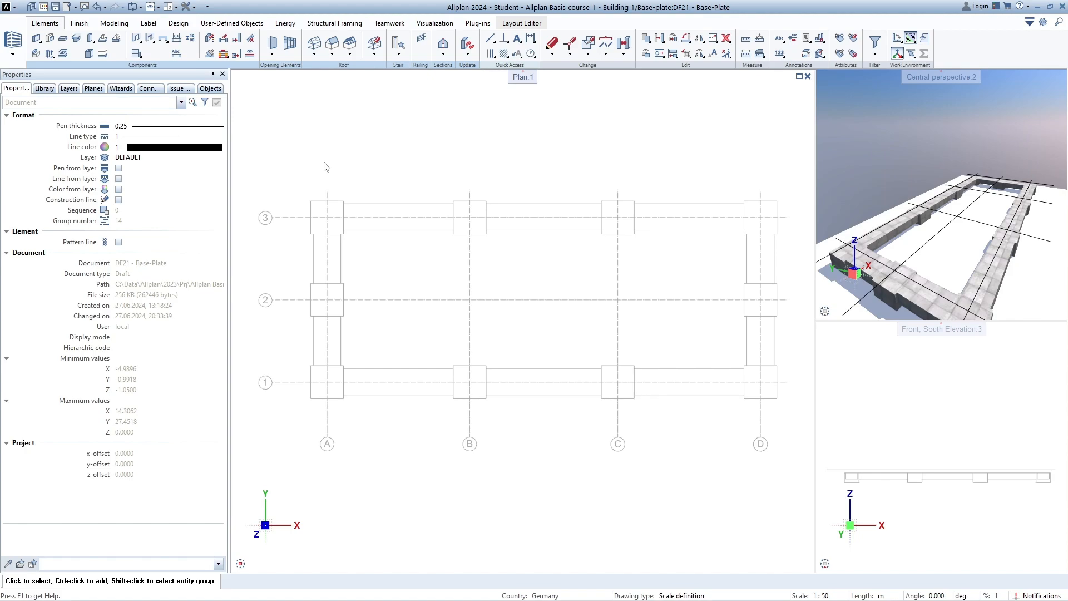
Turn on the Columns structural level in the building structure so its drawing file 31 is displayed
left_click(44, 7)
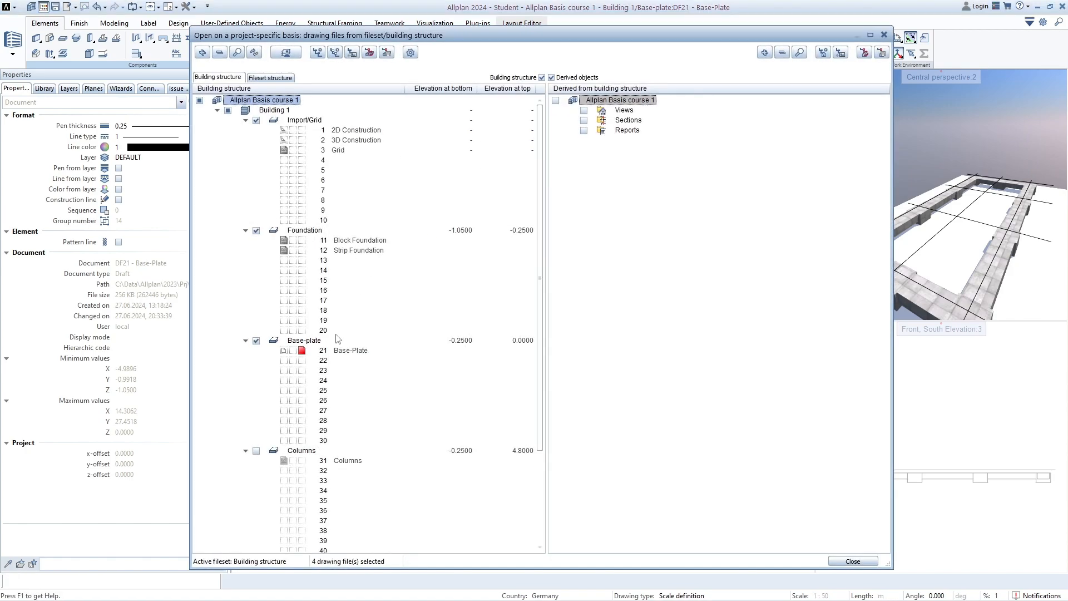
left_click(255, 450)
left_click(853, 560)
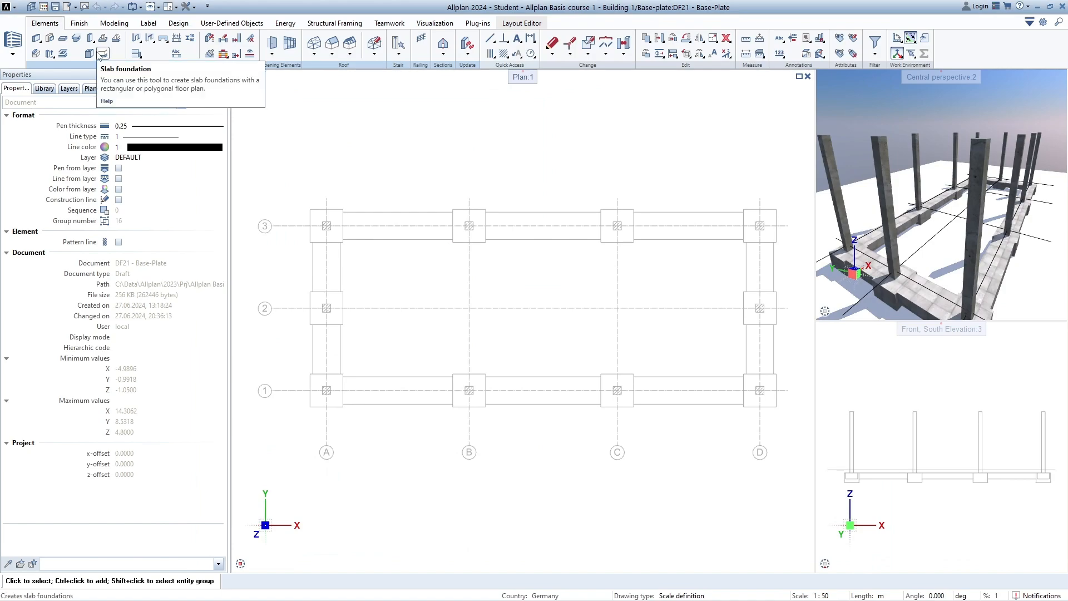
Draw a rectangular slab foundation 0.25 m high from the outer corner of column A3 to the outer corner of column D1
left_click(101, 54)
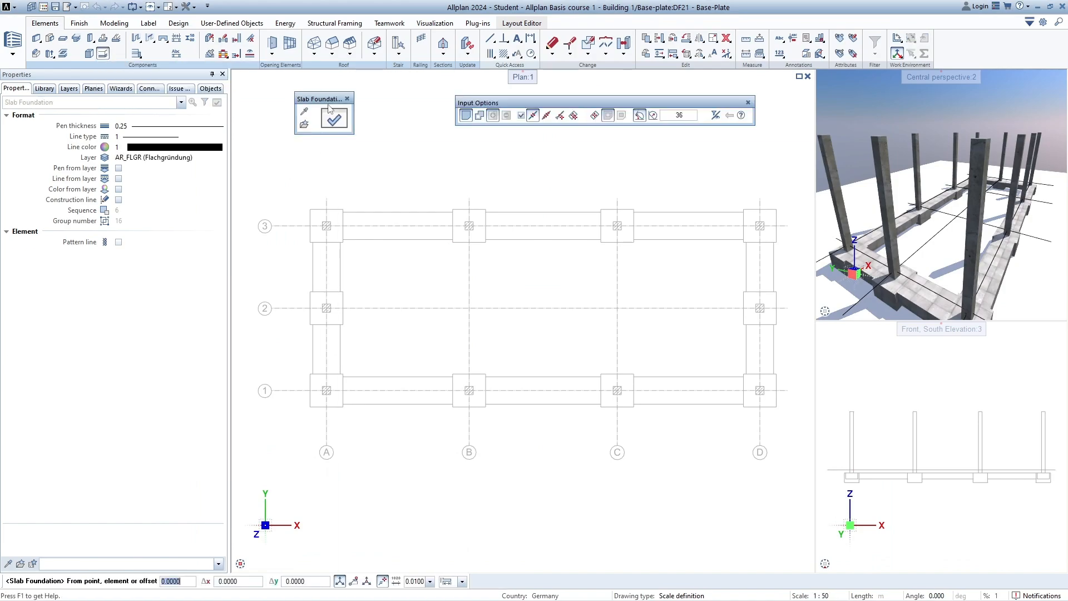
left_click_drag(320, 99, 311, 92)
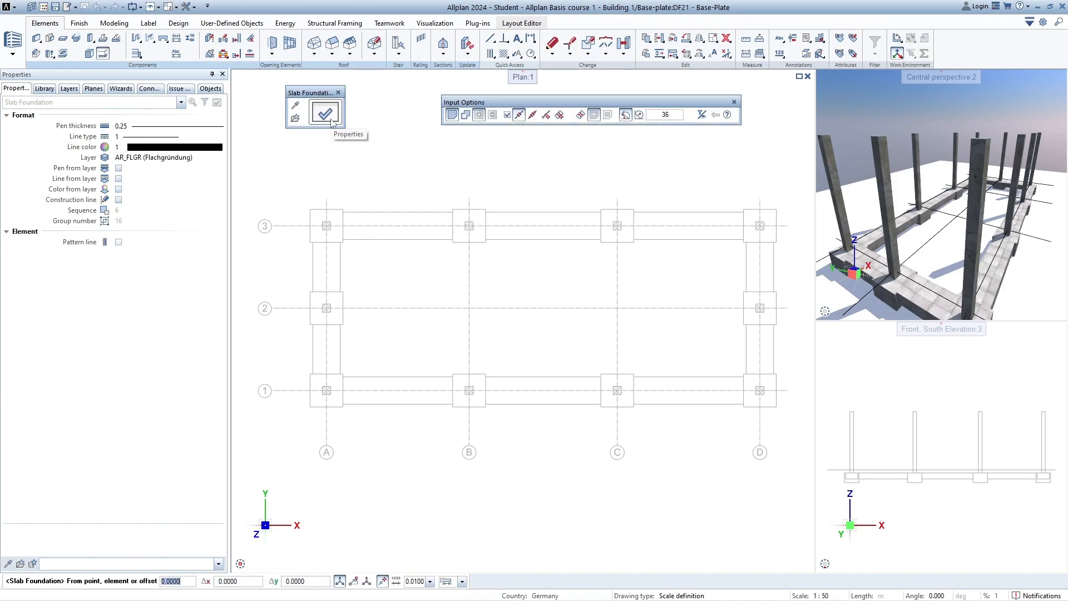
left_click(325, 113)
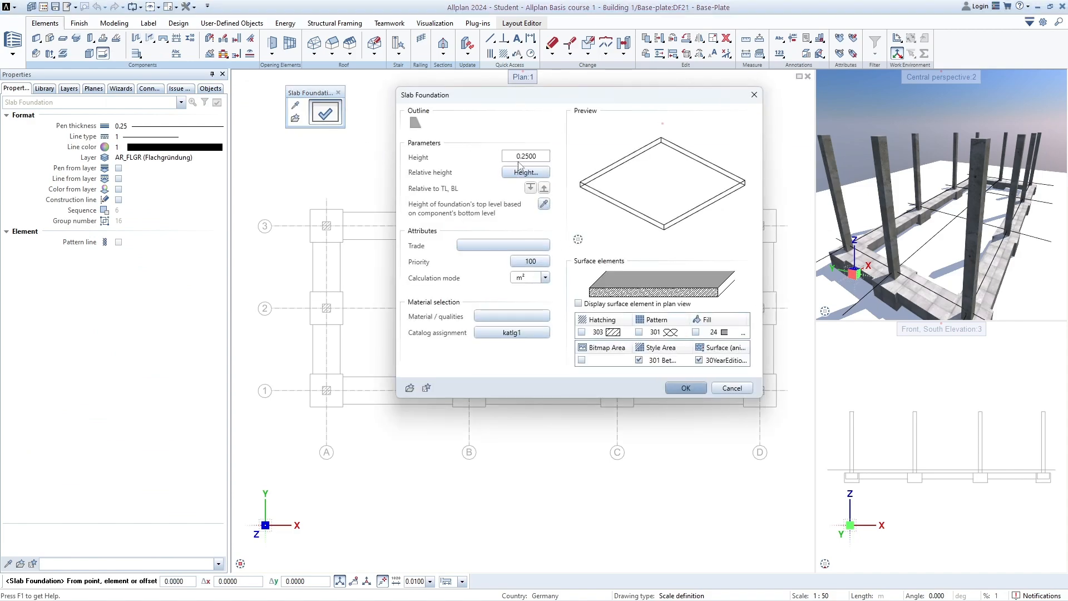
left_click(686, 387)
scroll(403, 229, "up", 5)
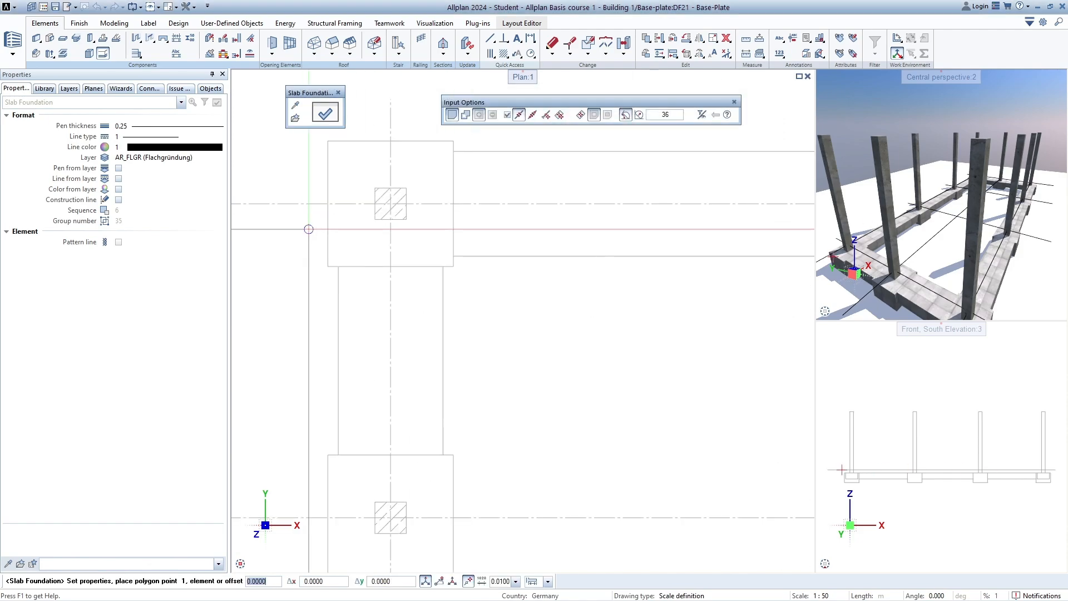
left_click(383, 191)
scroll(384, 191, "down", 5)
scroll(398, 295, "down", 2)
middle_click_drag(489, 373, 415, 306)
scroll(680, 366, "up", 2)
scroll(679, 367, "up", 3)
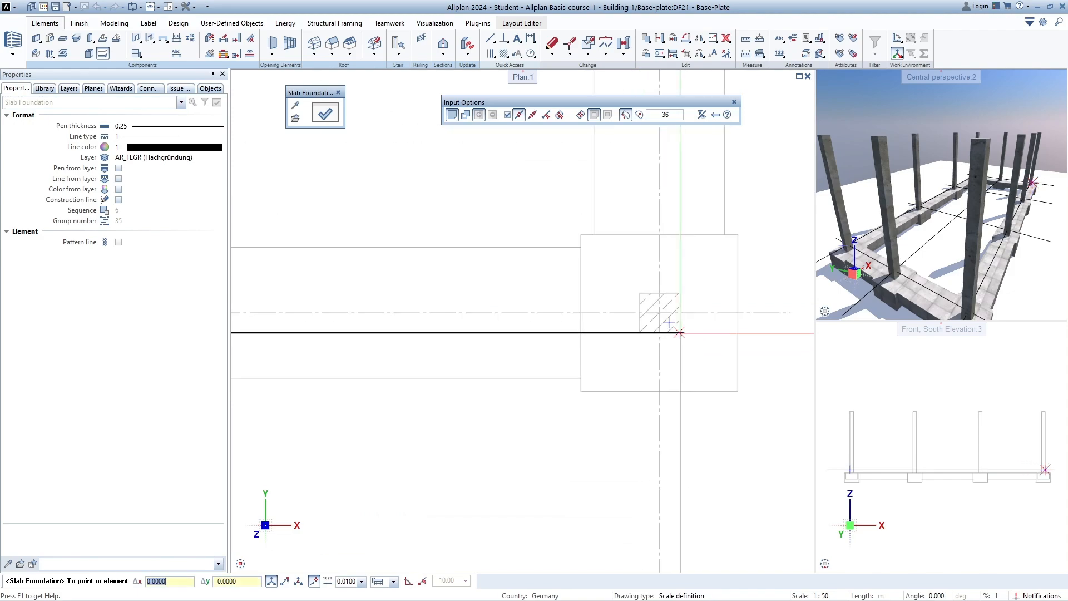
left_click(679, 332)
scroll(692, 362, "down", 4)
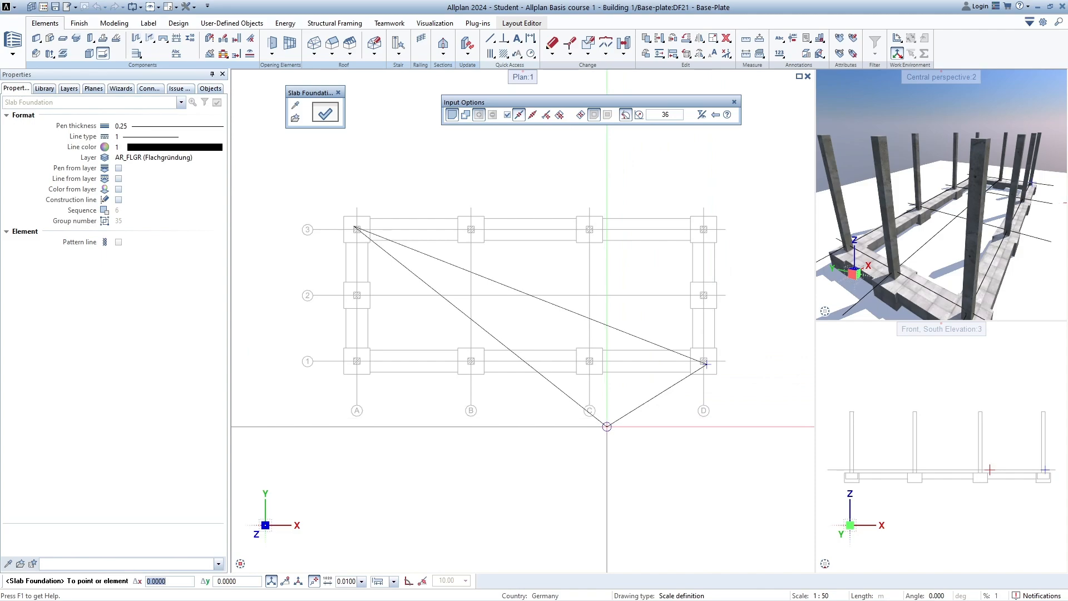
key("Escape")
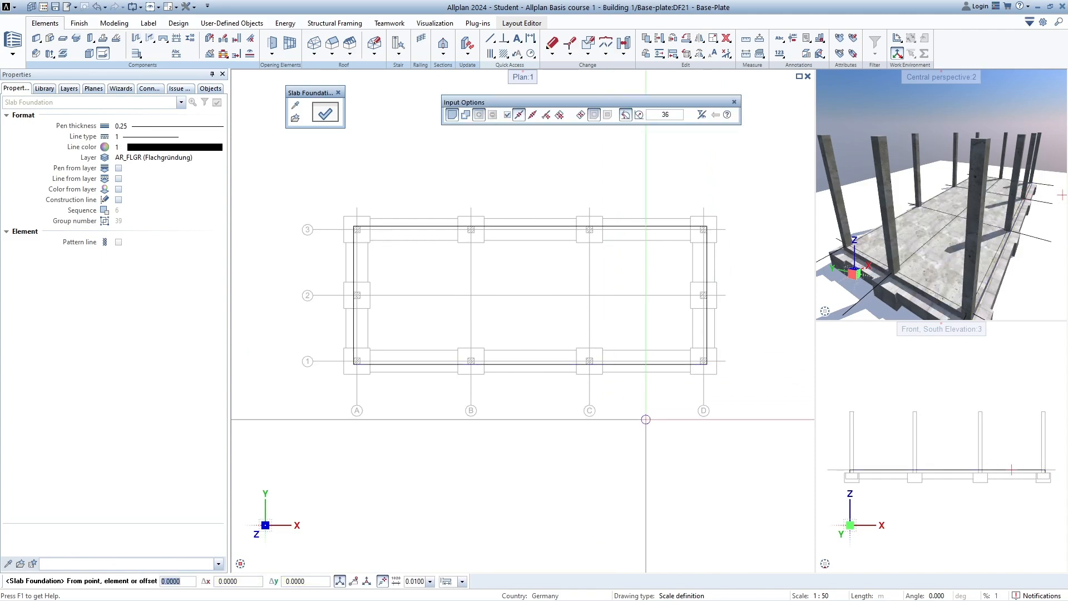
mouse_move(410, 279)
middle_mouse_down()
mouse_move(413, 241)
mouse_move(396, 260)
middle_mouse_up()
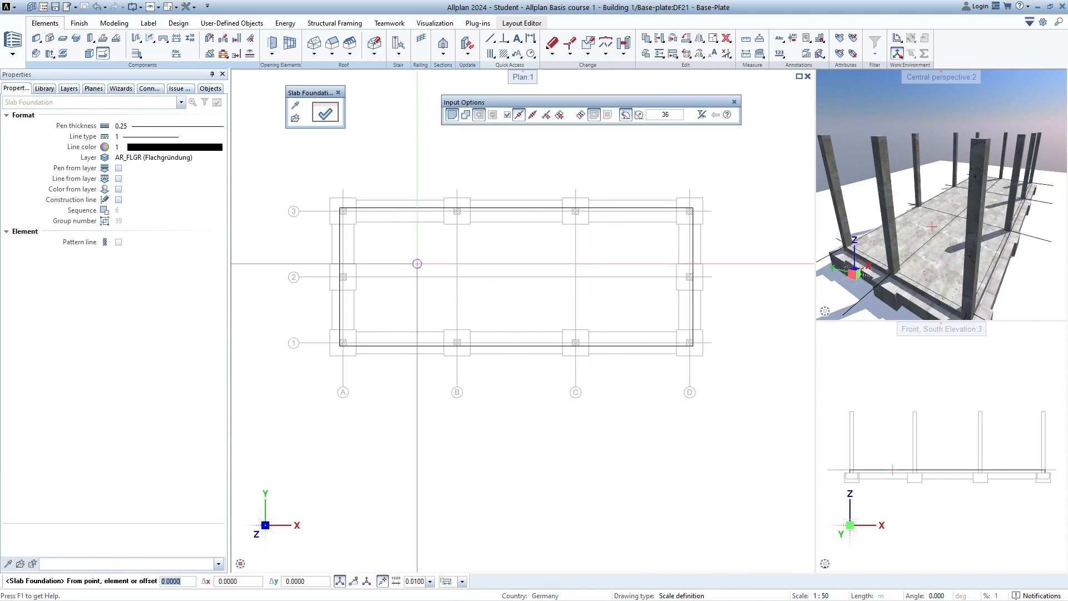
key("Escape")
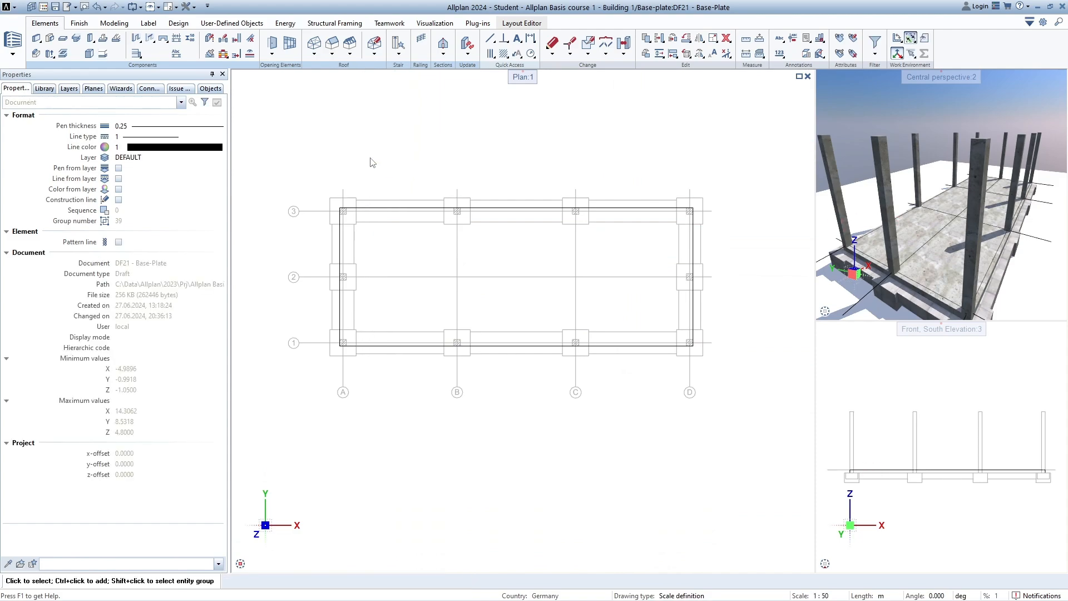
Set up a rectangular opening in the new slab foundation with a width and length of 0.3 m and a placing angle of 0
left_click(62, 54)
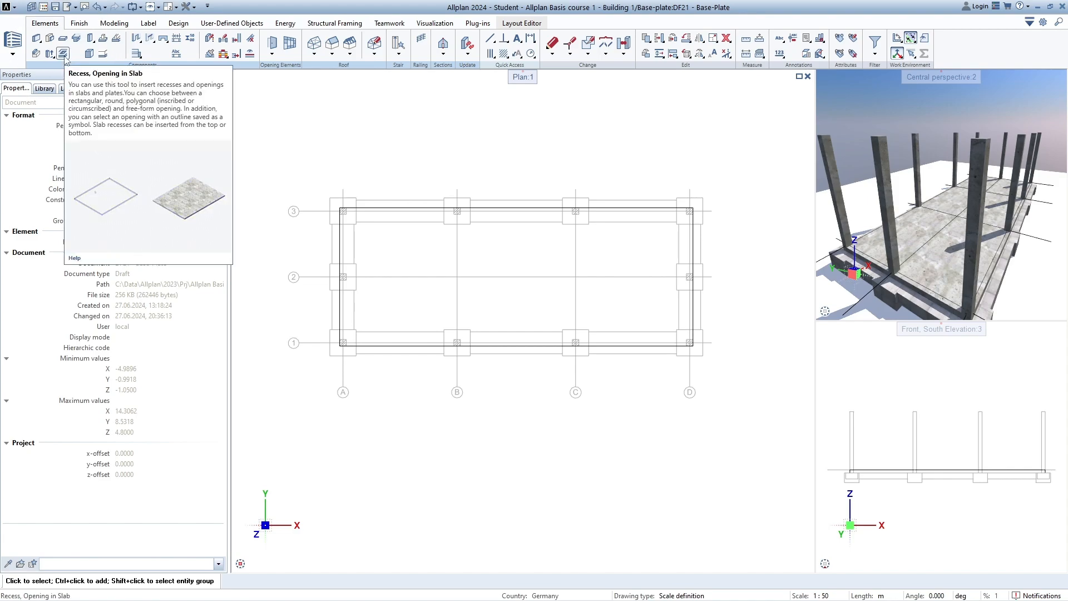
left_click(64, 57)
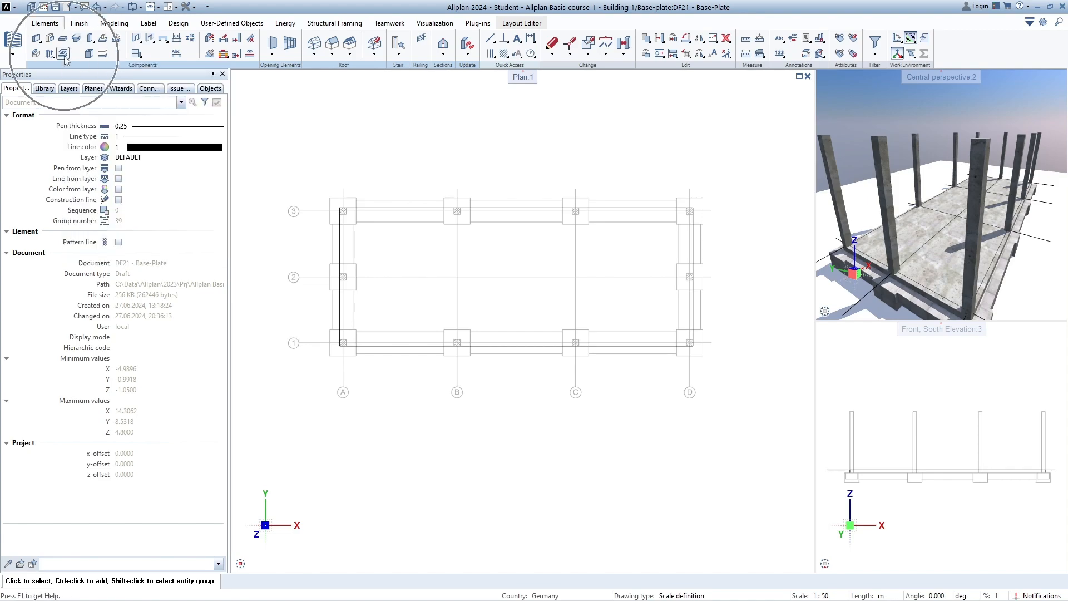
left_click(65, 56)
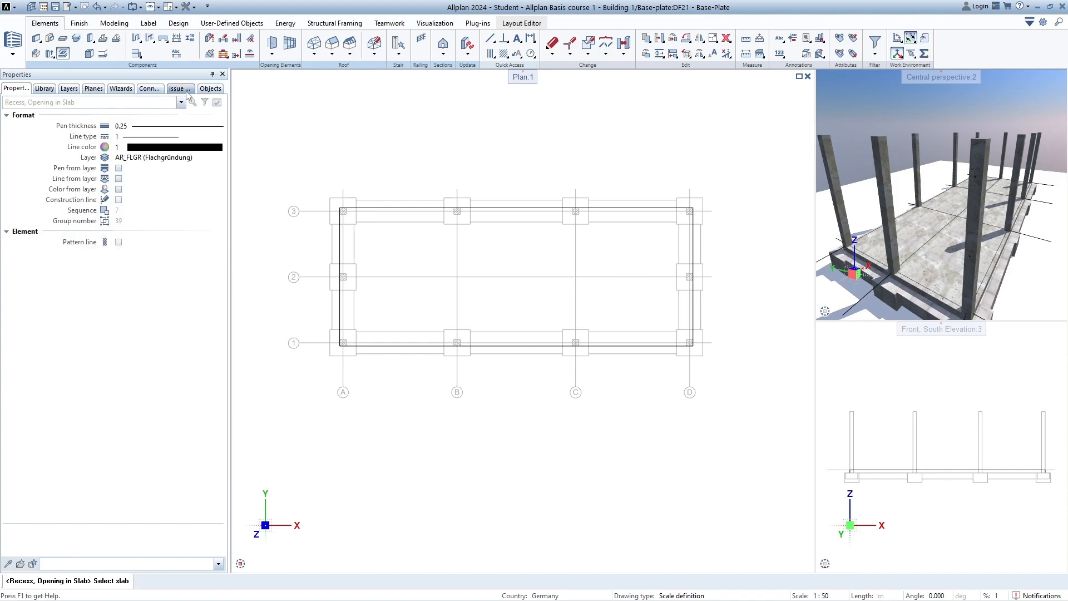
scroll(400, 267, "up", 3)
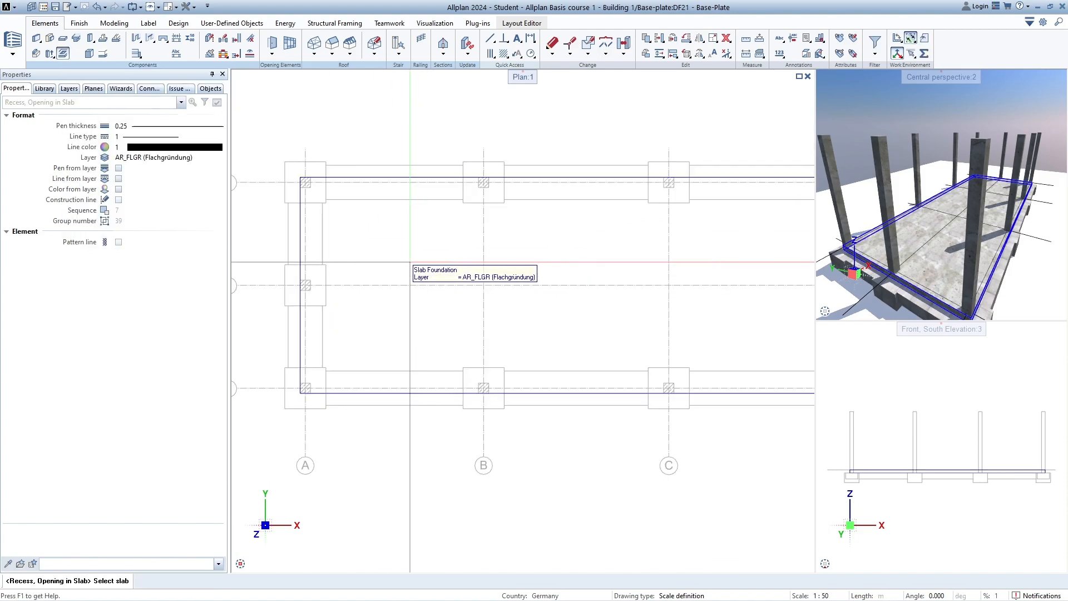
scroll(364, 257, "down", 1)
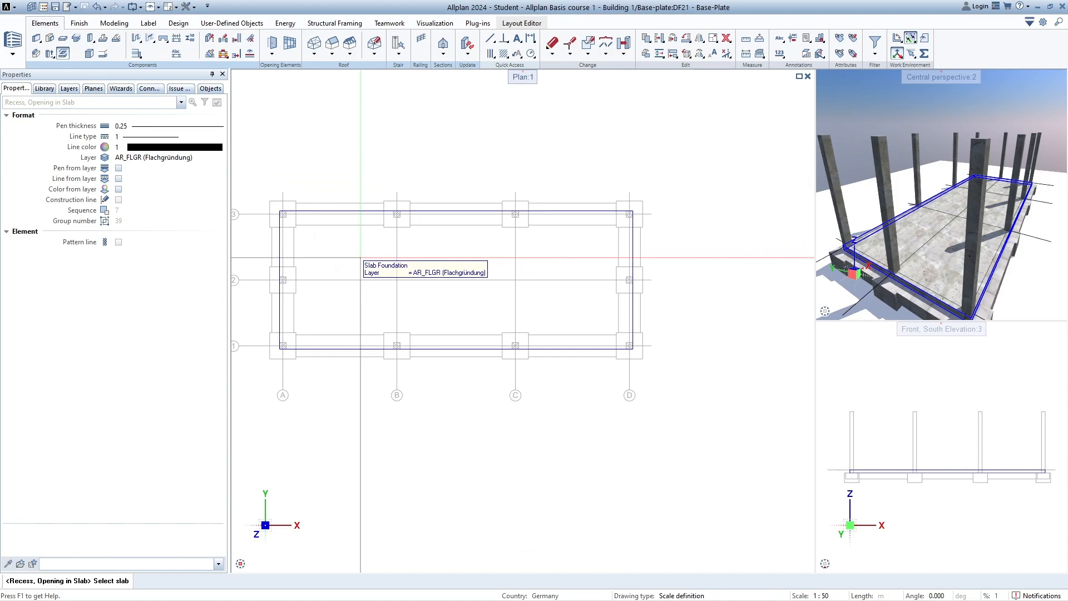
left_click(354, 257)
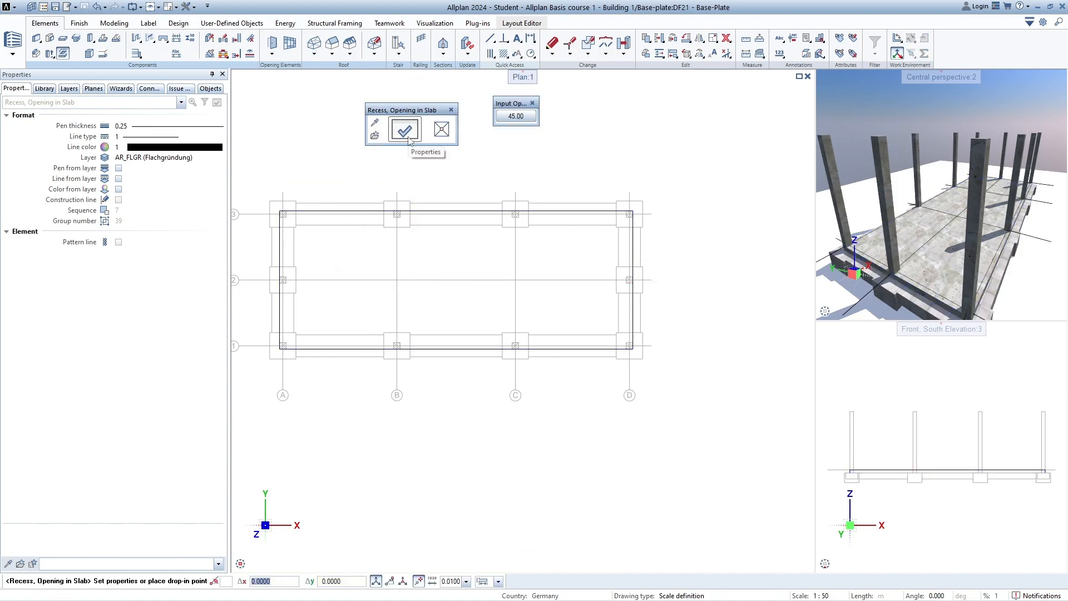
left_click(408, 137)
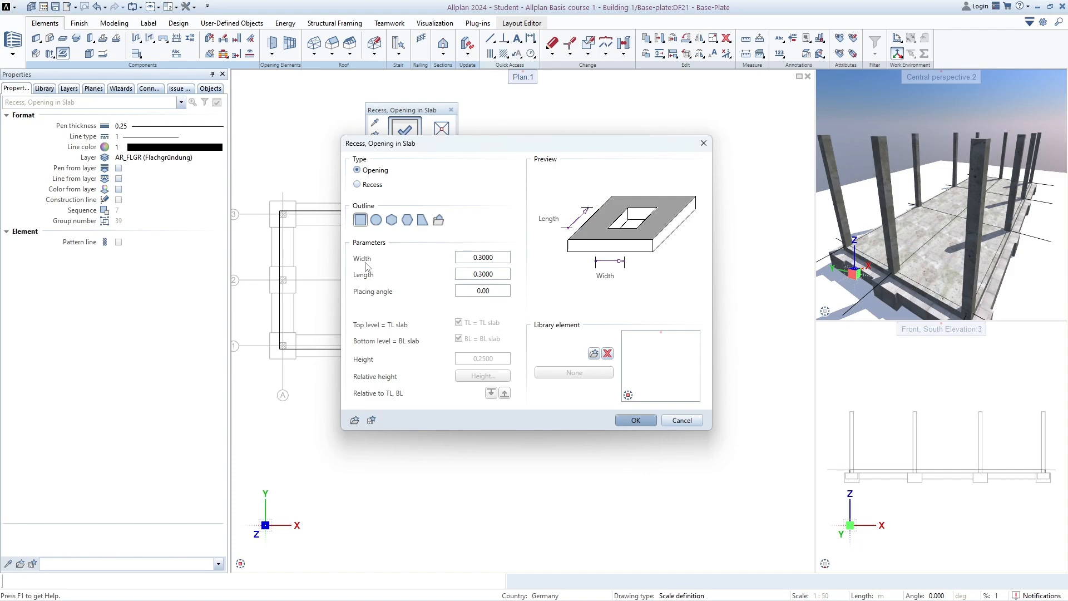
left_click(489, 257)
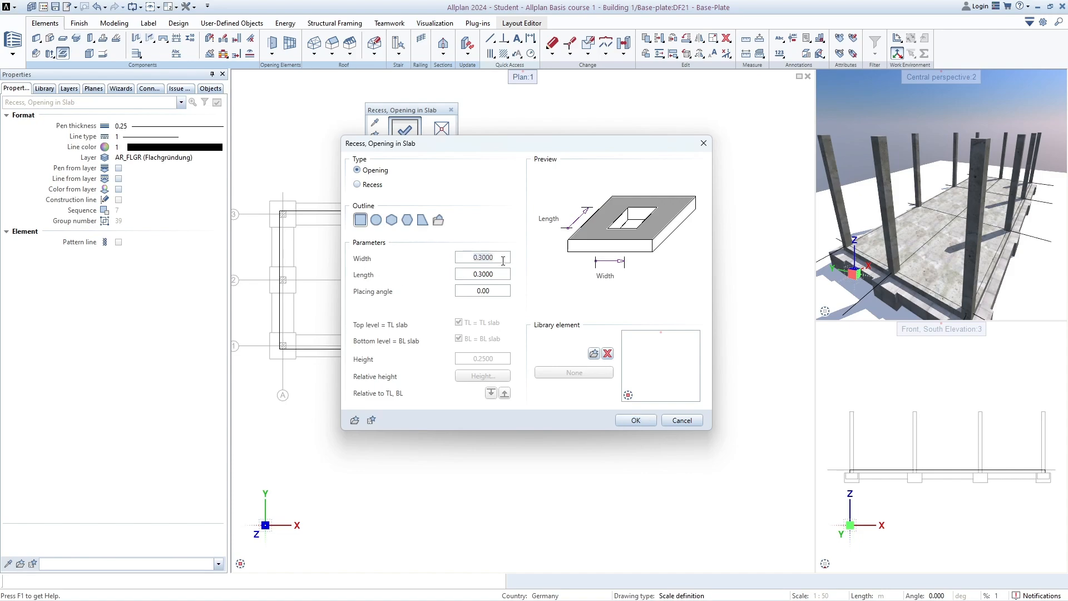
left_click(504, 274)
left_click(370, 186)
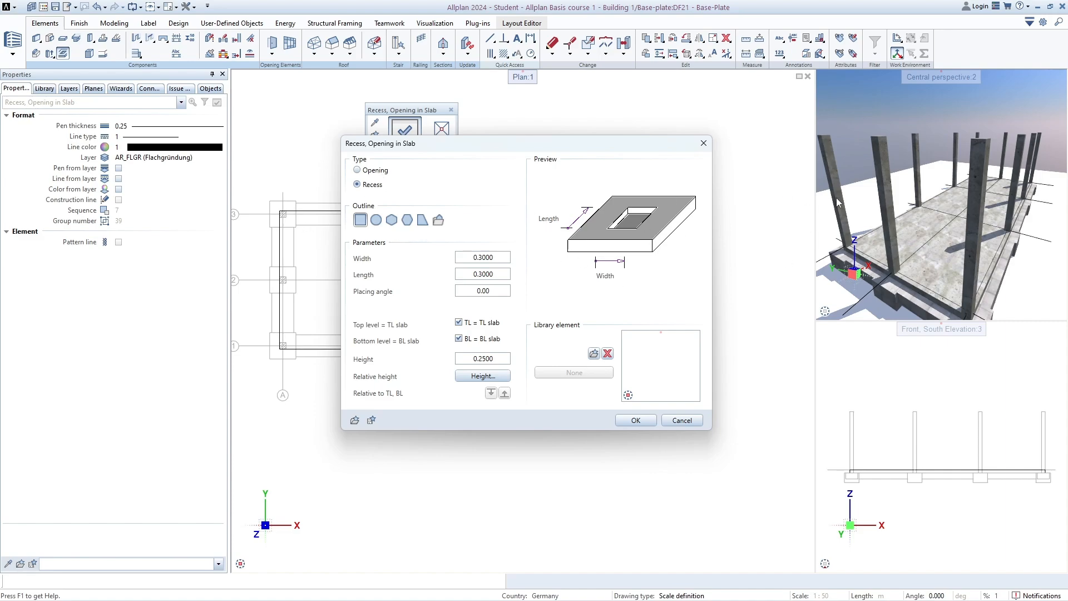
left_click(367, 171)
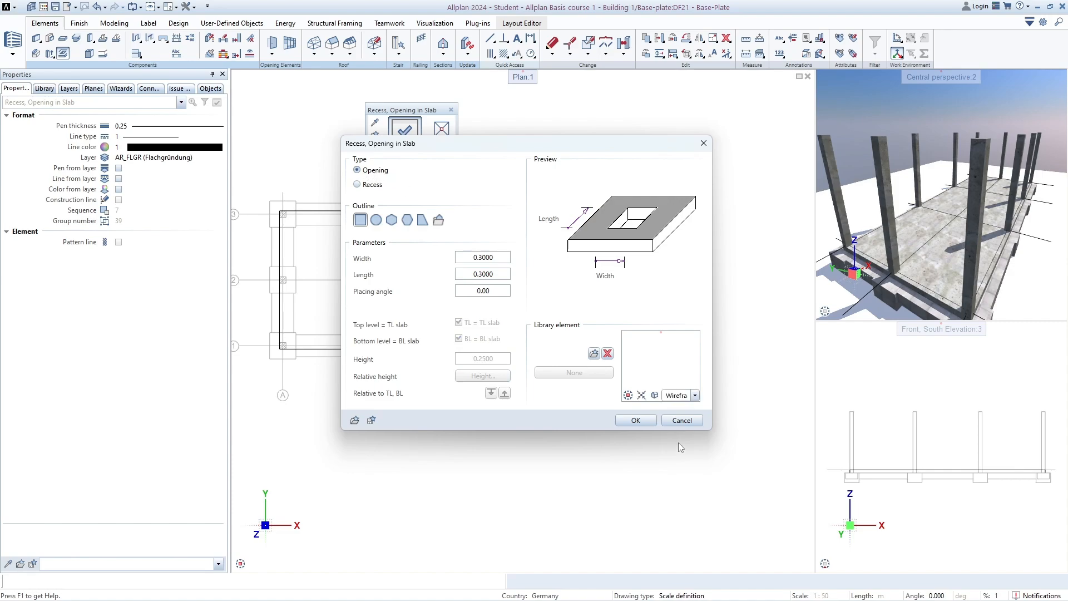
left_click(635, 420)
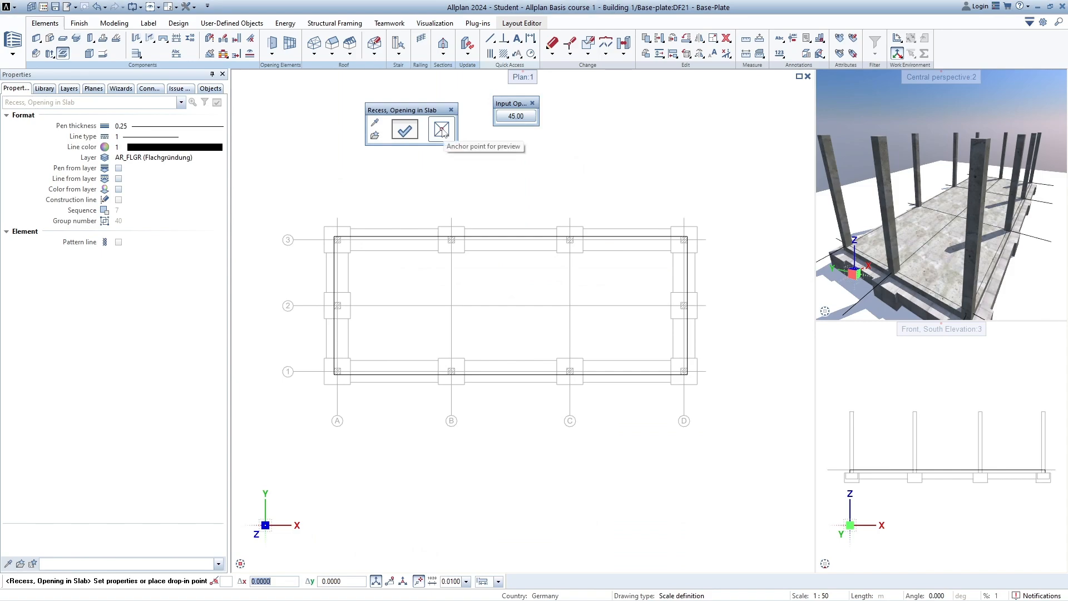
Place the slab opening on all ten columns around the perimeter of the slab foundation along axes 1, 2 and 3
scroll(324, 233, "up", 6)
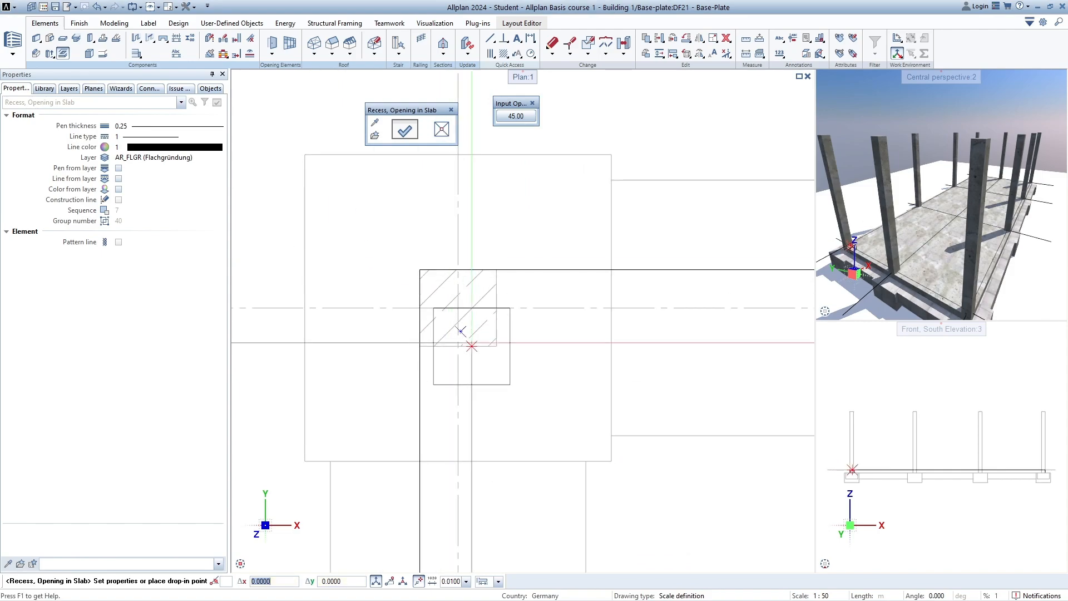
scroll(402, 247, "down", 5)
middle_click_drag(580, 274, 481, 304)
left_click(536, 286)
middle_click_drag(681, 329, 432, 311)
left_click(527, 283)
left_click(740, 268)
left_click(740, 396)
middle_click_drag(409, 408, 708, 305)
left_click(356, 293)
left_click(356, 421)
left_click(591, 428)
middle_click_drag(591, 427, 454, 398)
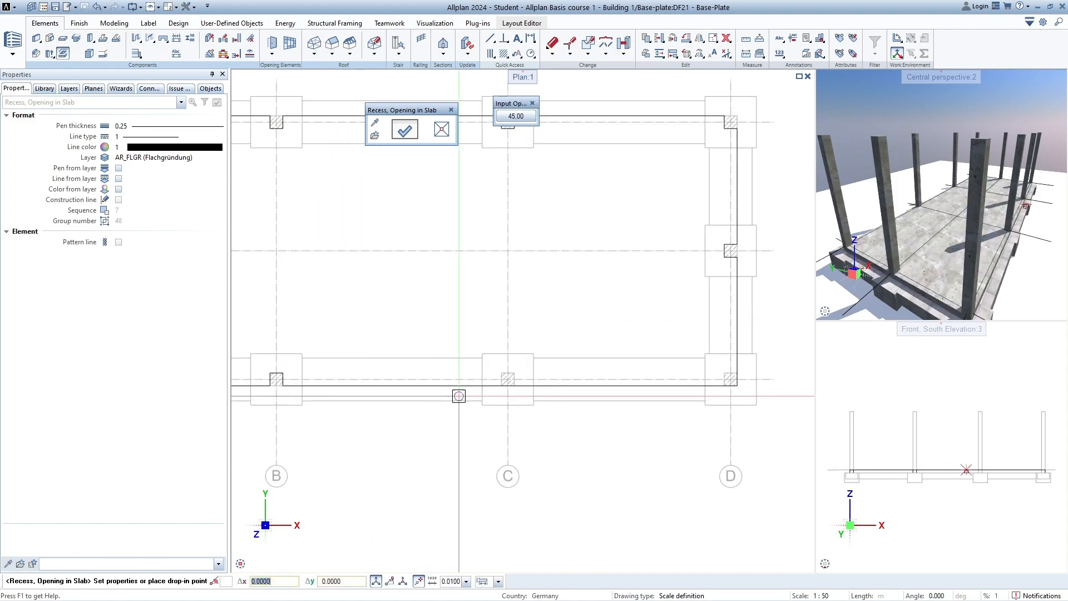
left_click(731, 379)
scroll(664, 335, "down", 5)
key("Escape")
key("Escape")
Check the column openings along the base plate's edge and save the drawing file
scroll(552, 322, "up", 5)
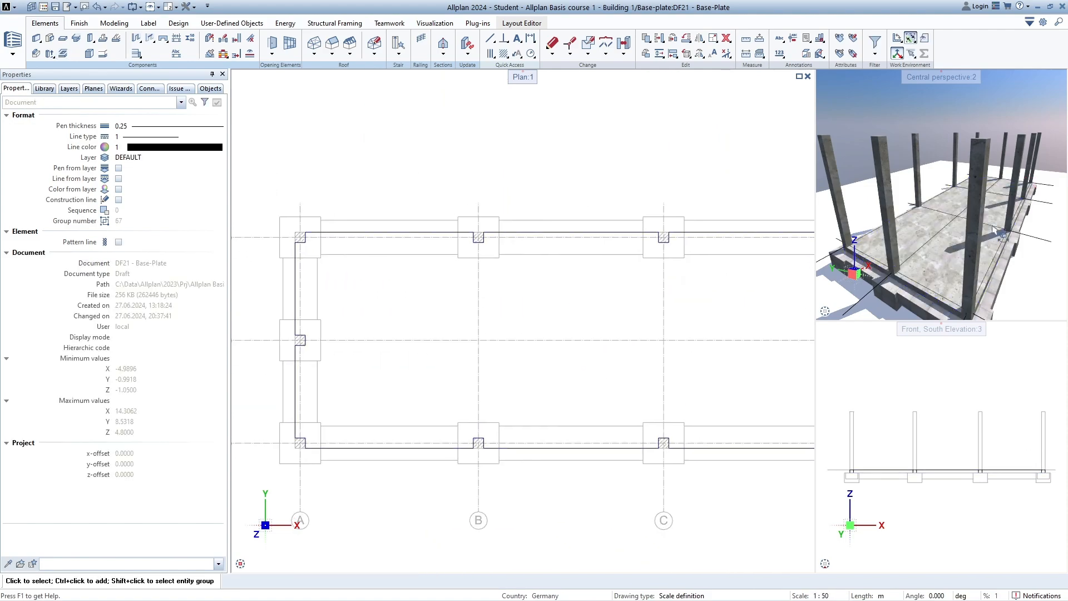
scroll(995, 243, "down", 5)
scroll(995, 243, "up", 3)
scroll(617, 310, "down", 3)
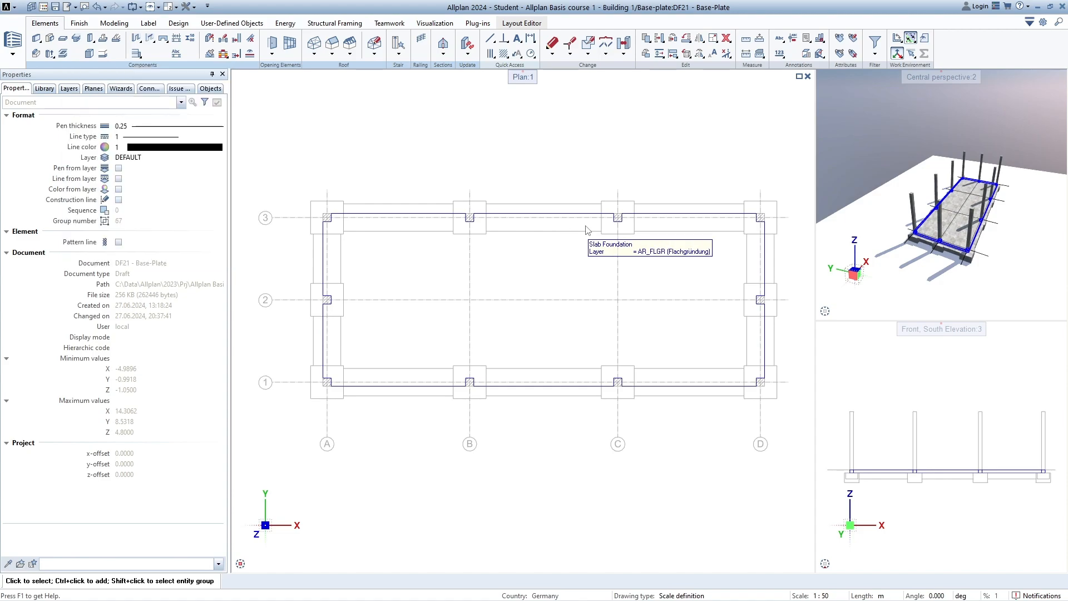
middle_click_drag(422, 238, 497, 281)
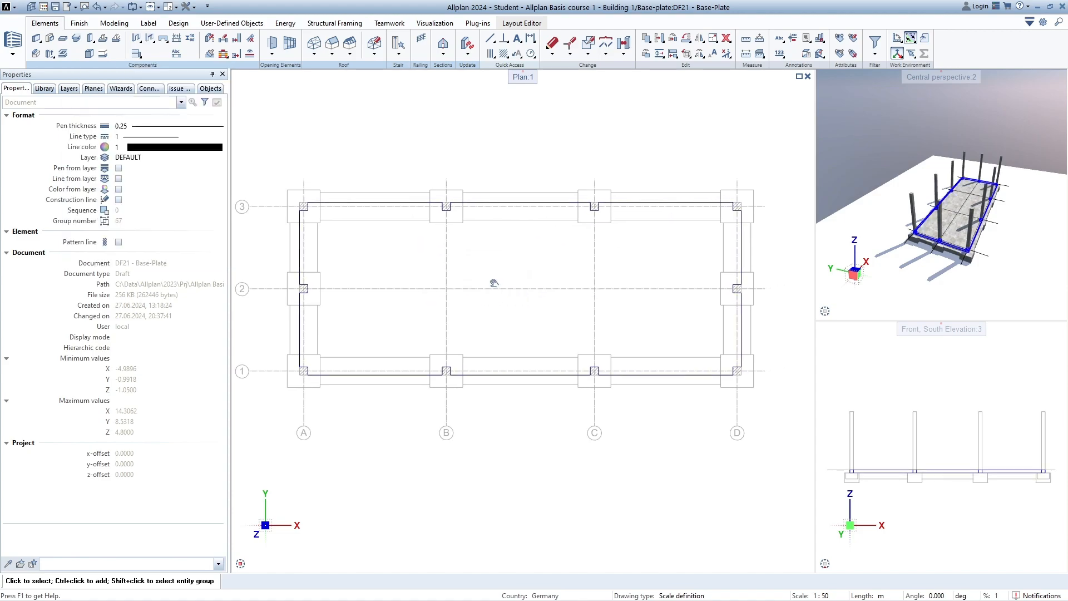
left_click(56, 8)
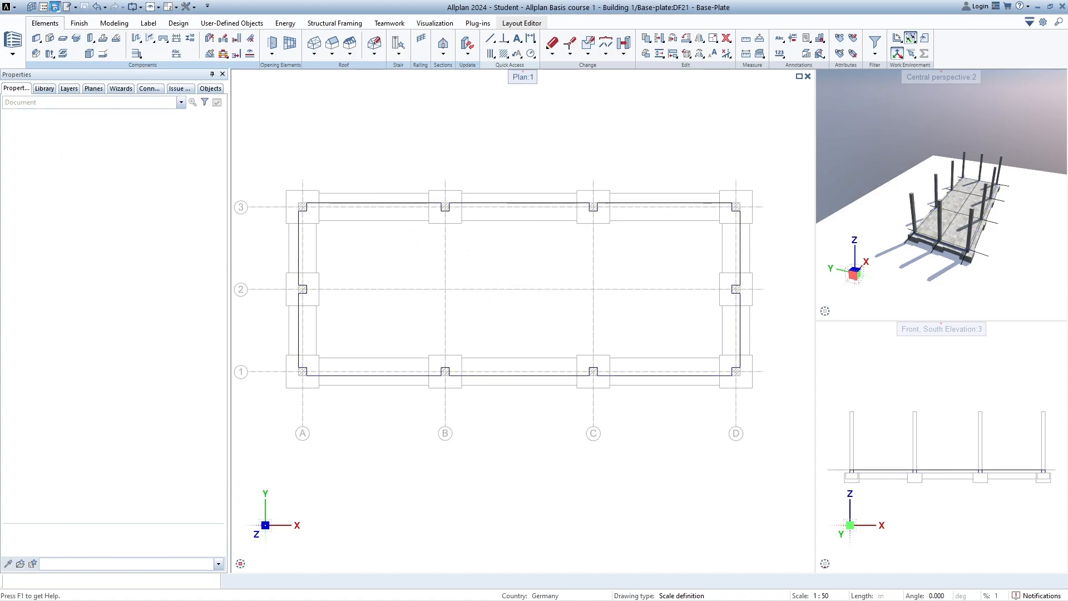
Make drawing file 41 Walls the current one and keep 21 Base-Plate visible as a passive reference file
left_click(44, 7)
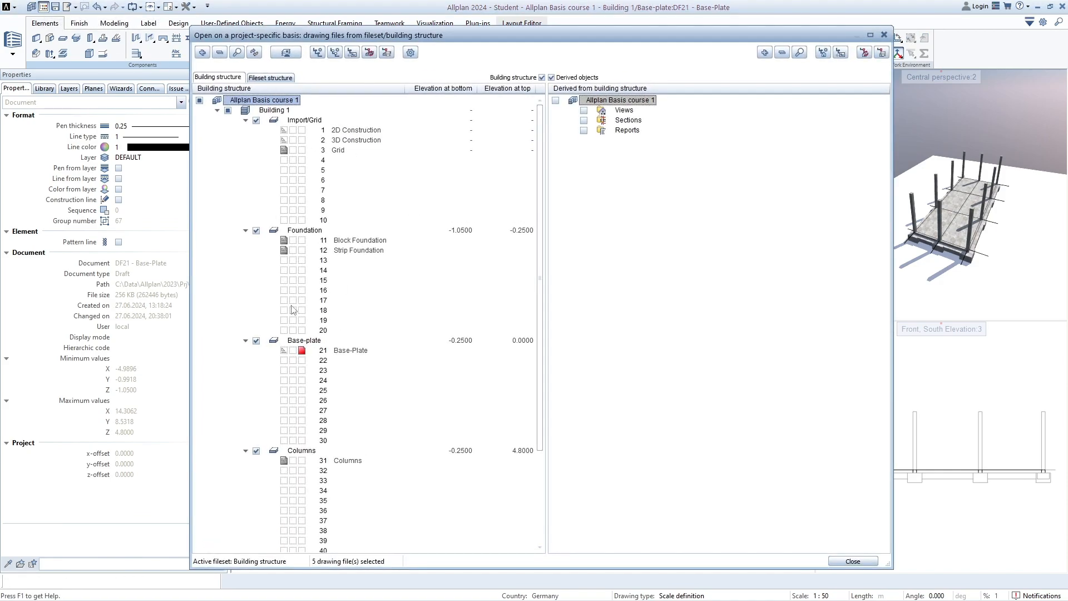
left_click(291, 352)
scroll(318, 420, "down", 4)
left_click(302, 451)
left_click(863, 566)
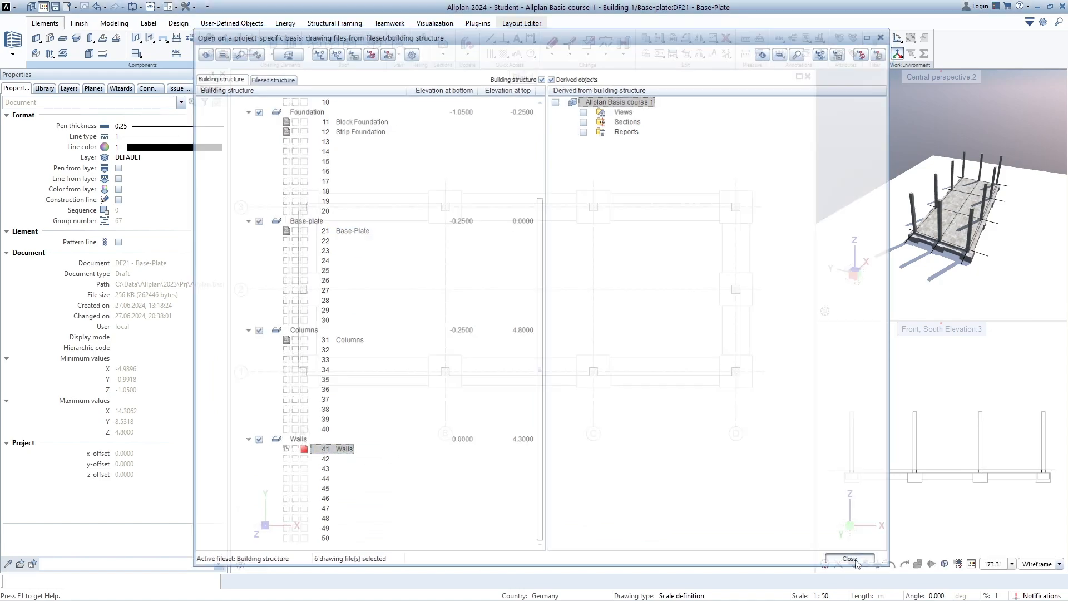
middle_click_drag(455, 256, 479, 233)
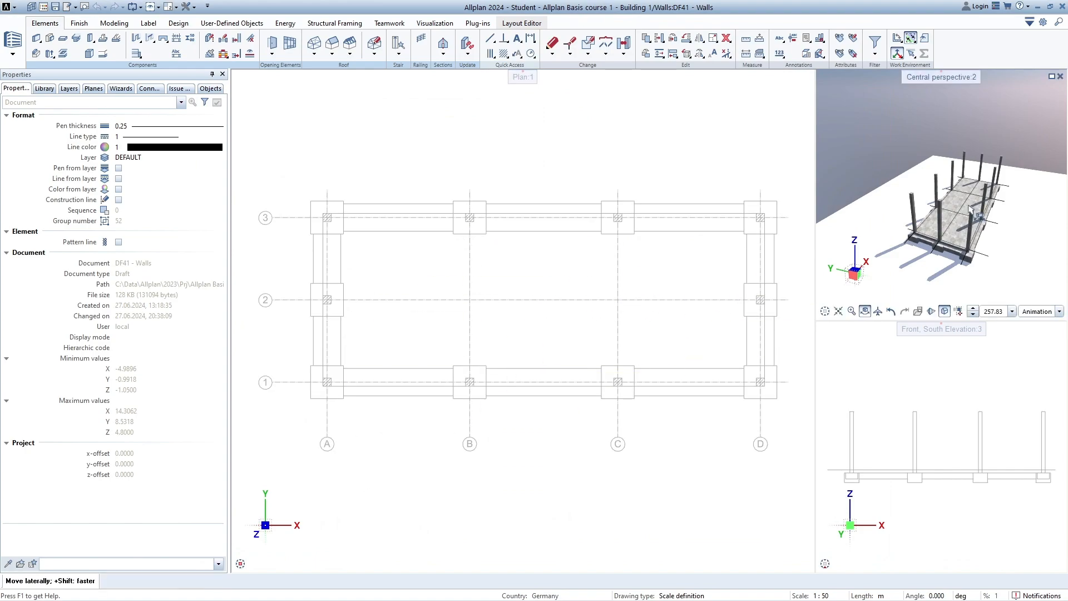
scroll(959, 222, "up", 2)
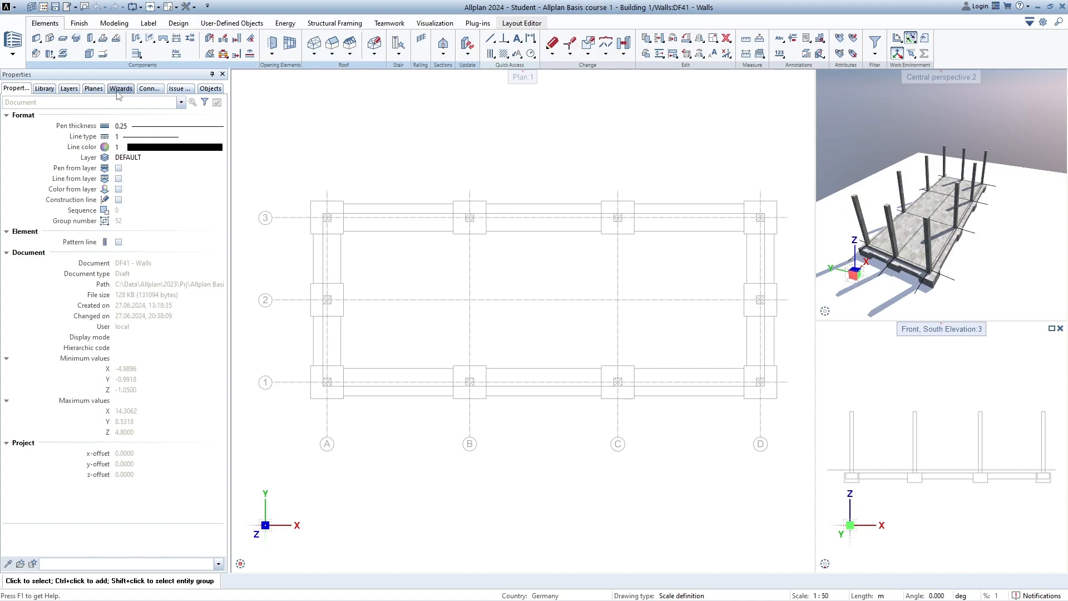
Start a new straight wall and open its definition with all layer, format and surface settings shown together
left_click(38, 41)
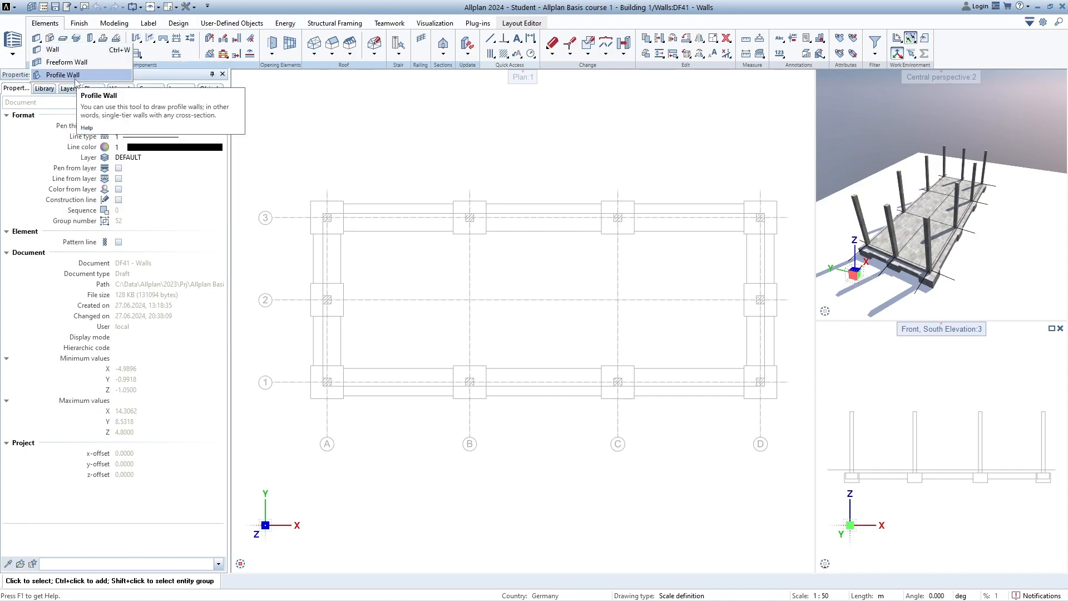
left_click(51, 50)
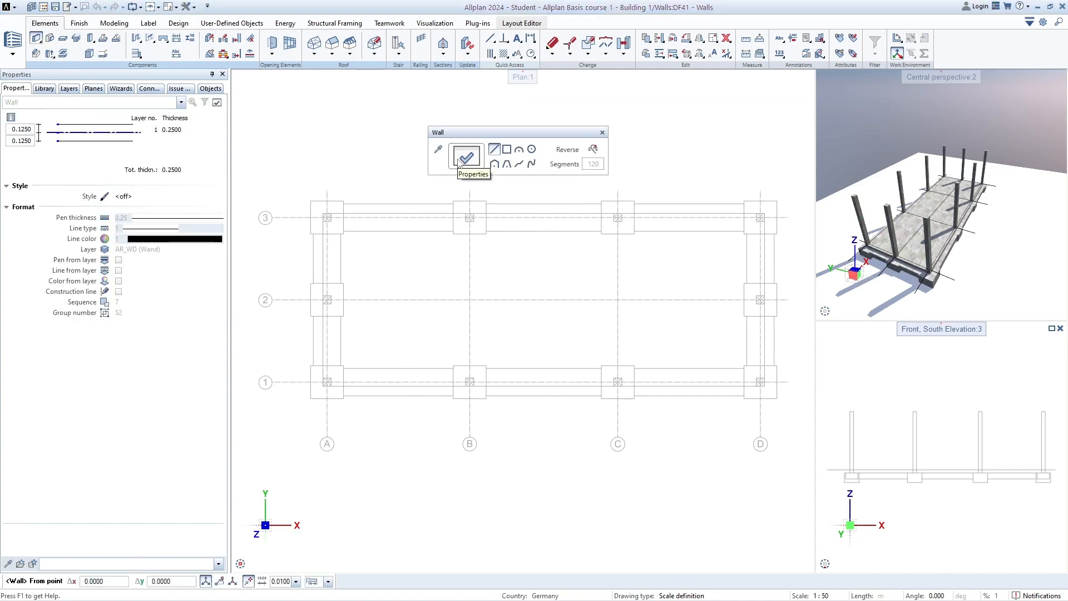
left_click(460, 161)
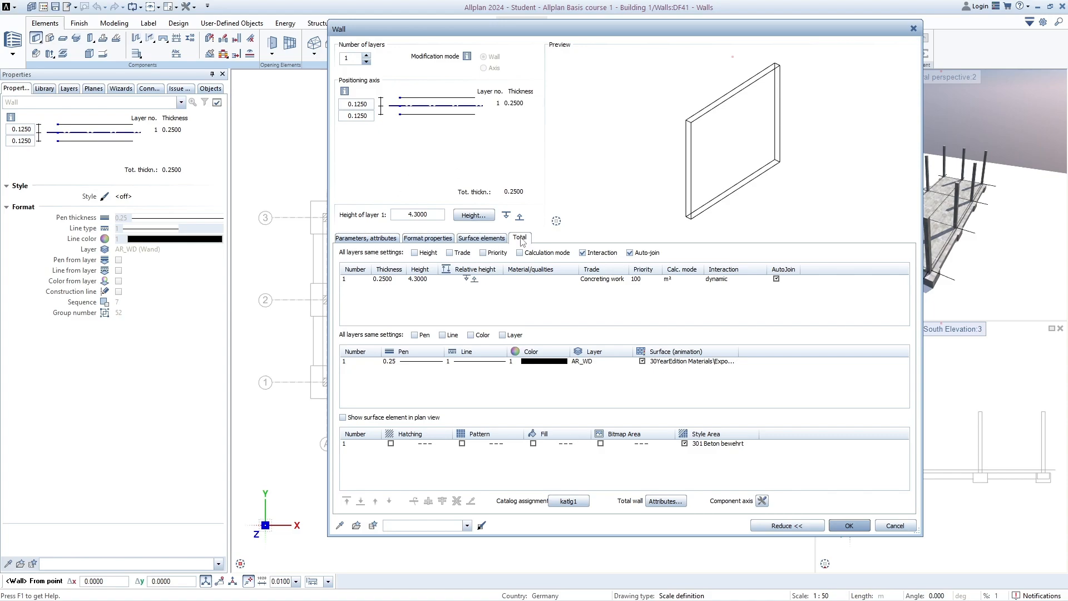
left_click(366, 237)
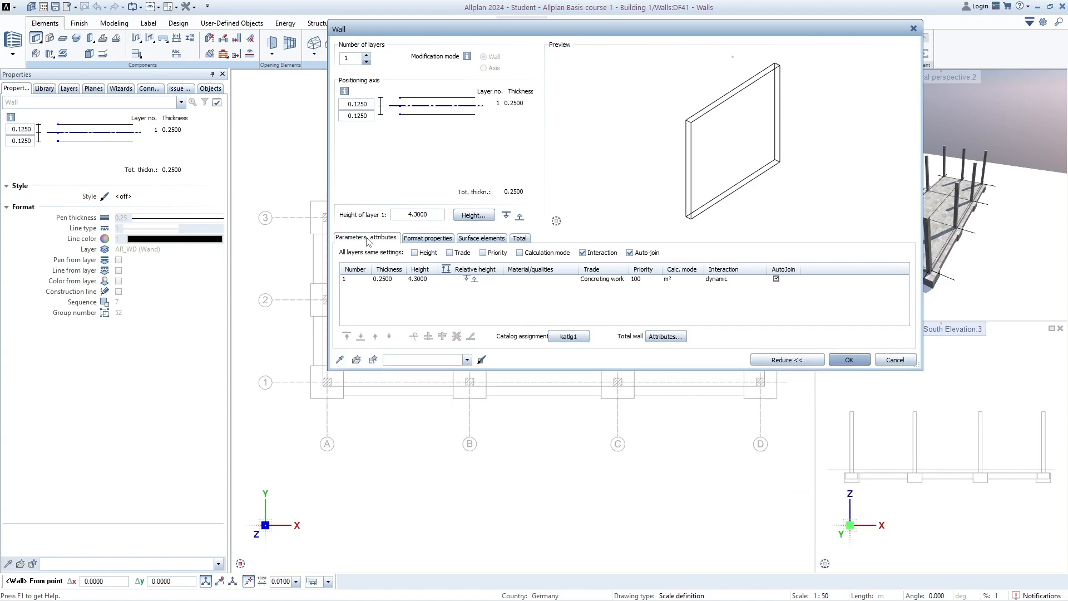
left_click(519, 238)
mouse_move(524, 28)
left_mouse_down()
mouse_move(513, 24)
mouse_move(517, 35)
left_mouse_up()
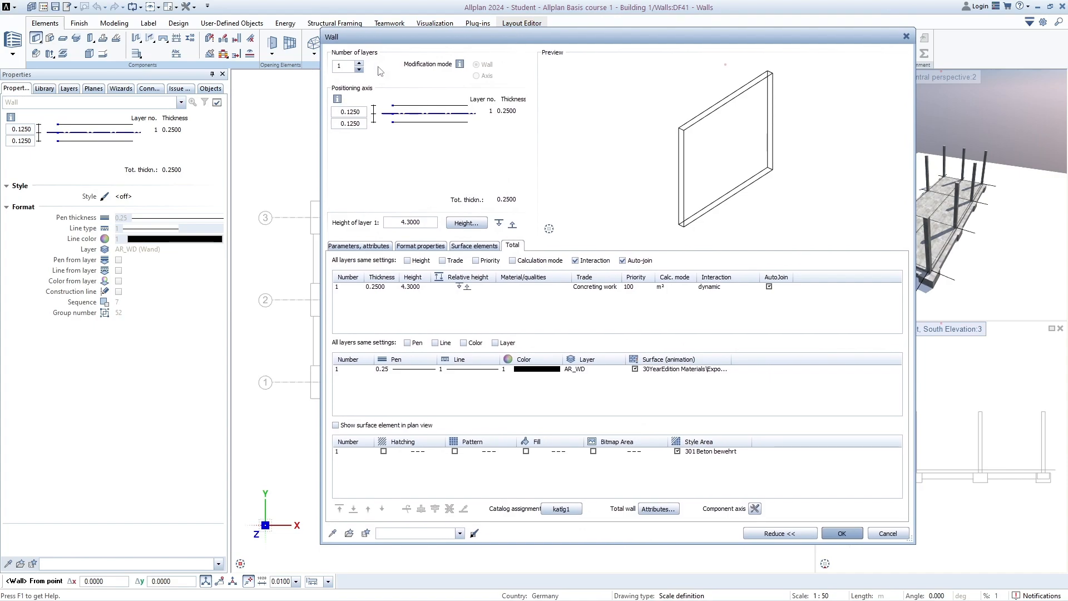
Tie the wall layer's height to the Top level Ground Floor and Bottom level Ground Floor planes with zero offsets
left_click(373, 289)
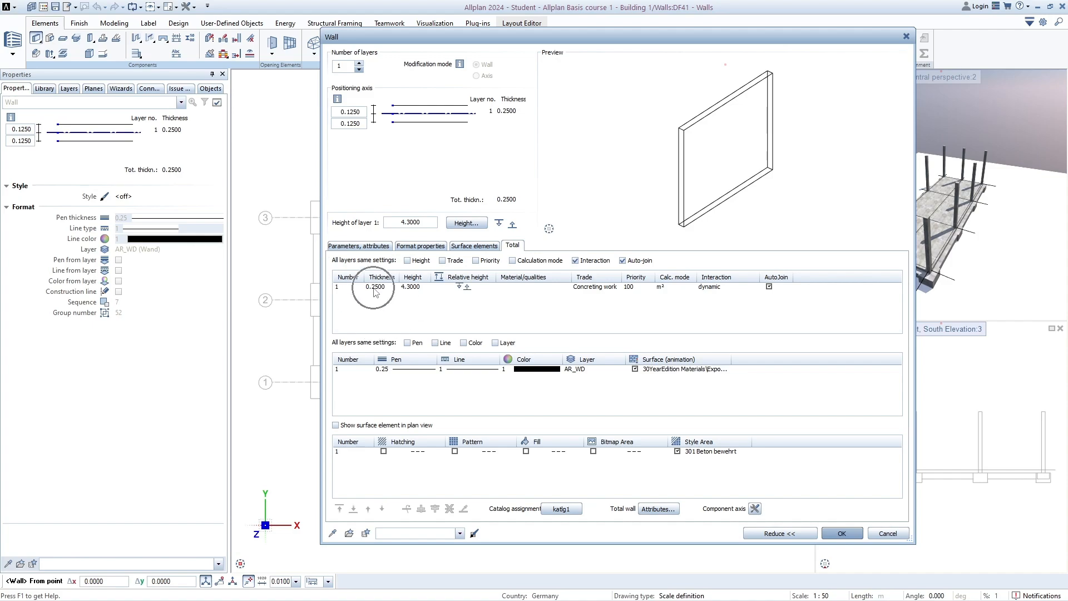
key("ctrl")
key("ctrl")
left_click(463, 290)
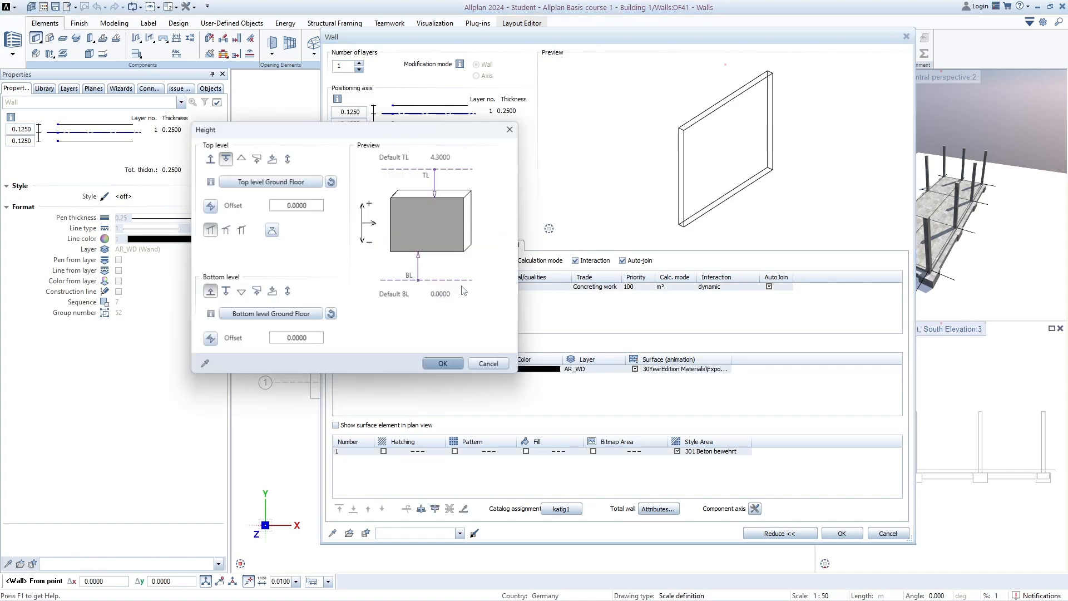
left_click_drag(424, 139, 273, 140)
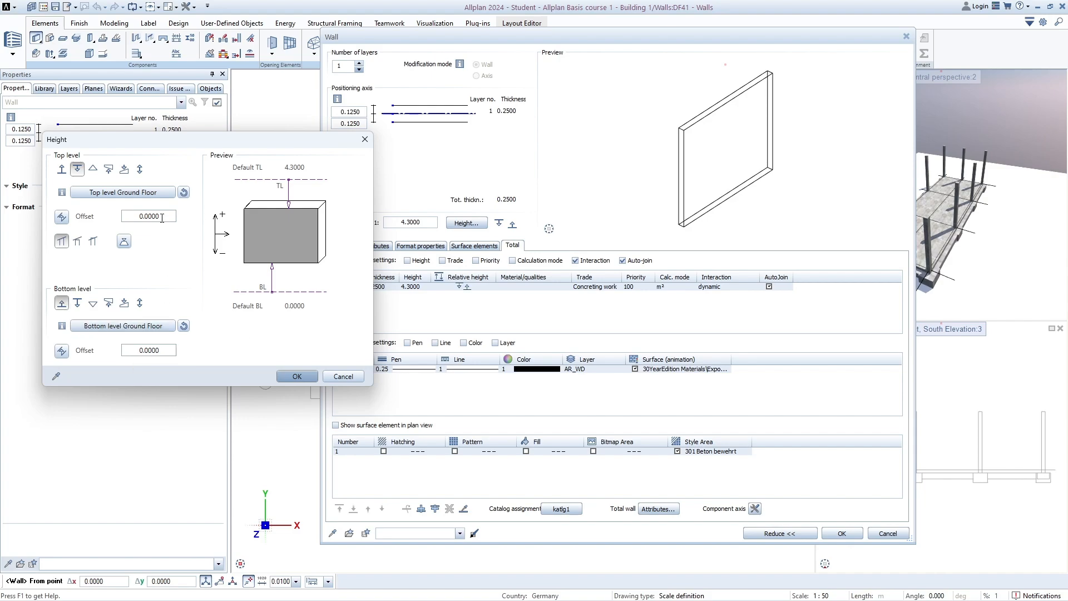
left_click(297, 377)
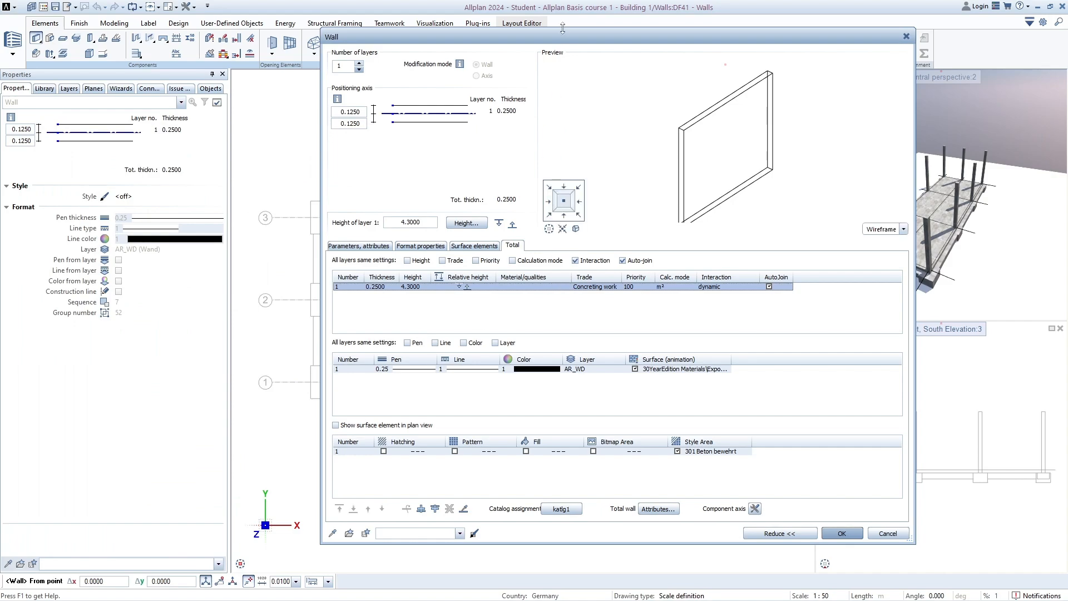
left_click_drag(565, 37, 515, 32)
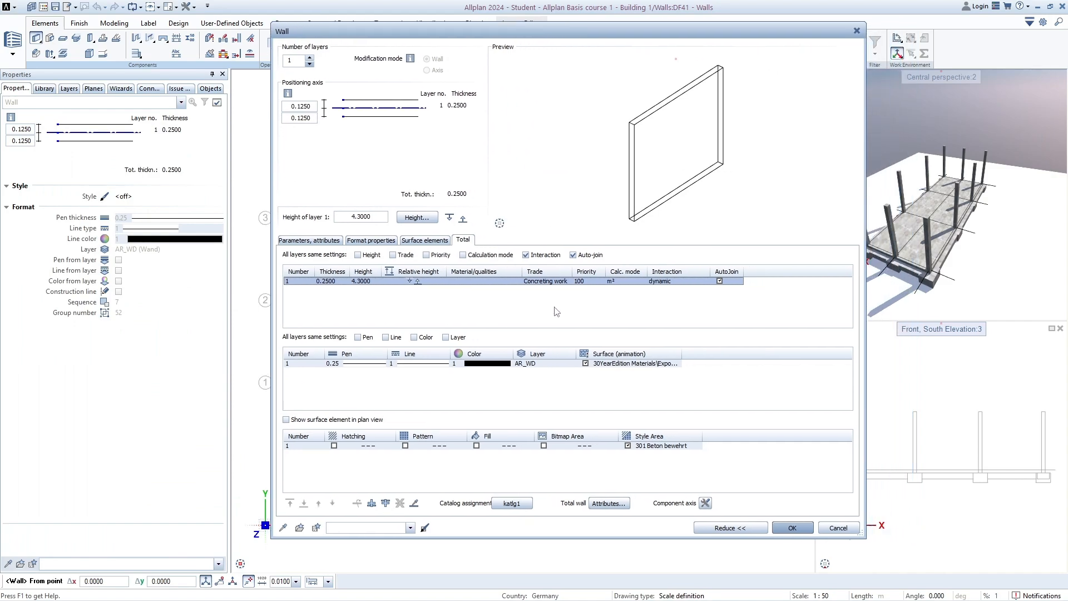
Give the wall layer the exposed concrete surface, preview it rendered, keep style area 301 Beton bewehrt and accept the definition
left_click(612, 366)
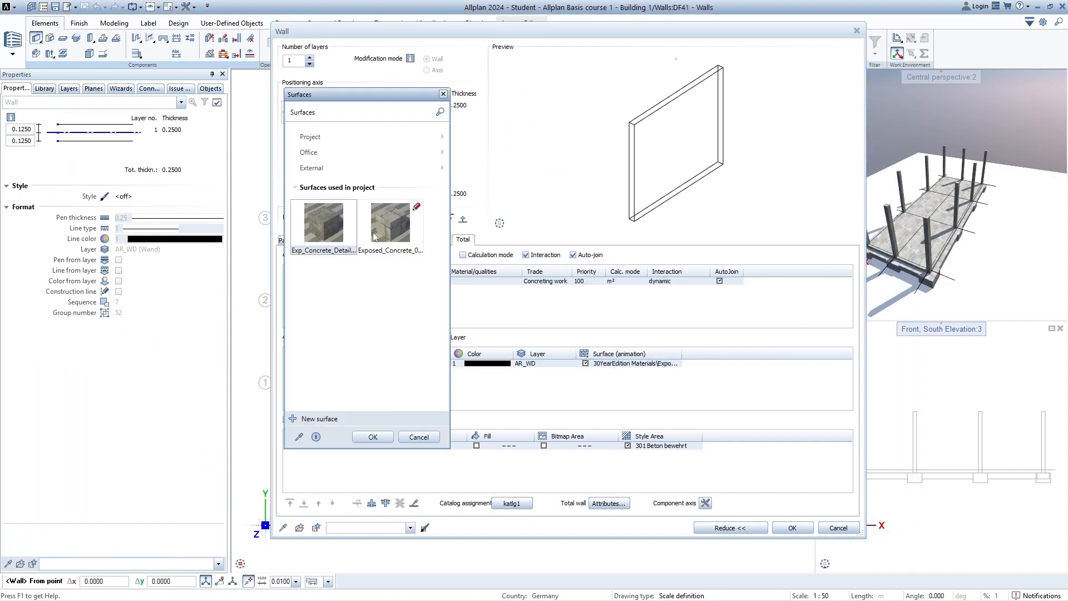
double_click(333, 222)
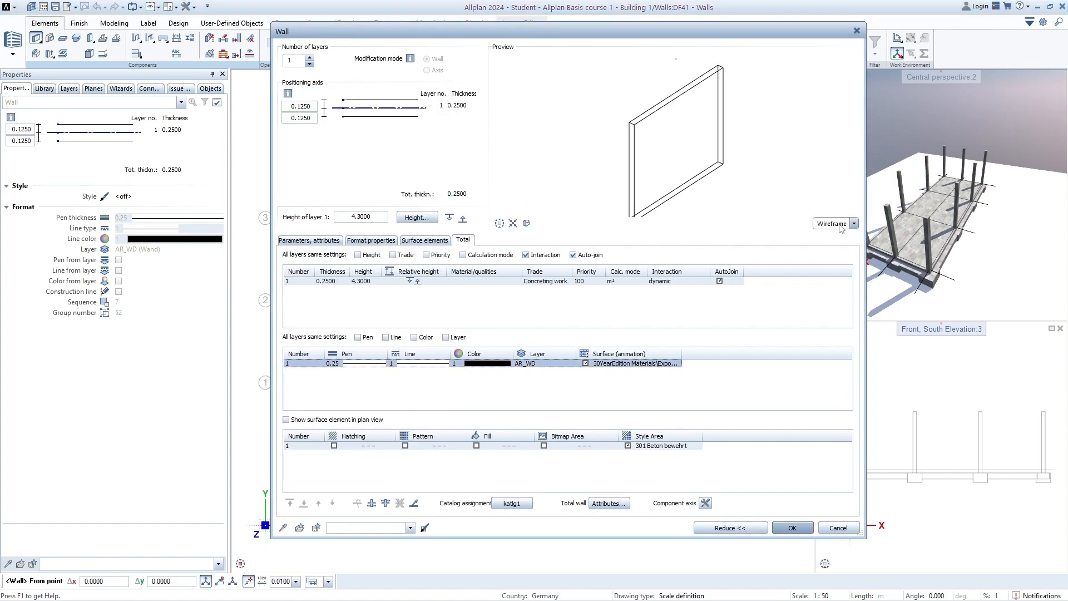
left_click(842, 224)
left_click(825, 212)
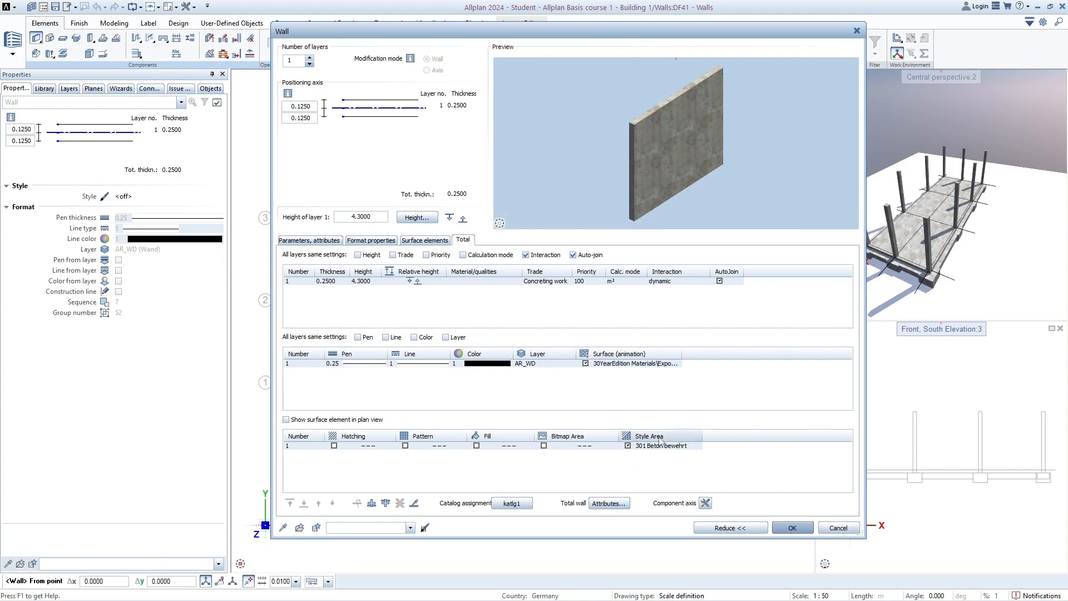
left_click(629, 446)
left_click(628, 446)
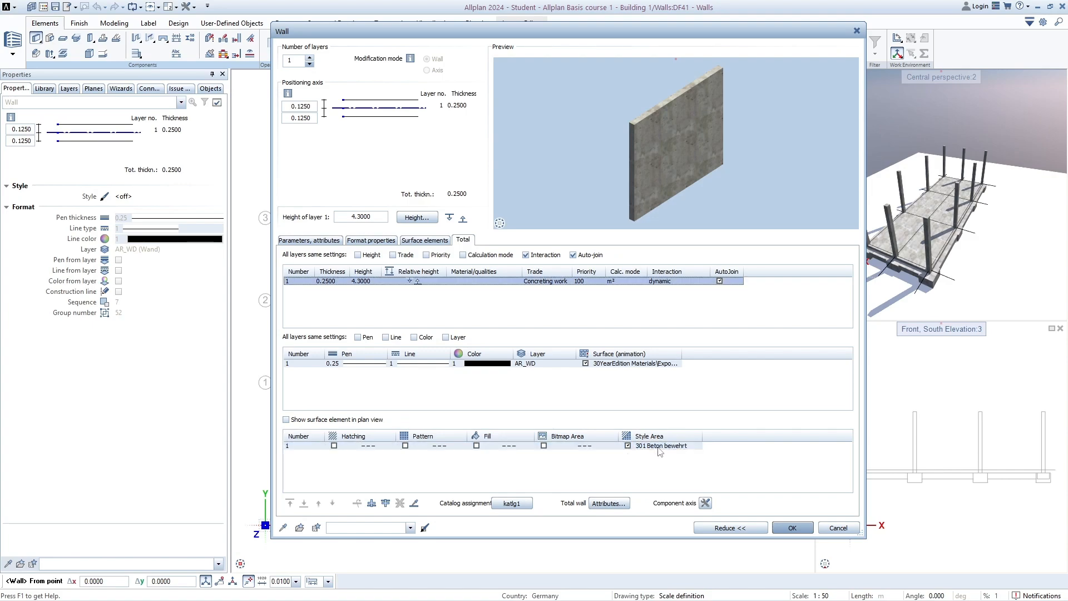
left_click(792, 528)
left_click_drag(536, 134, 508, 121)
scroll(320, 211, "up", 5)
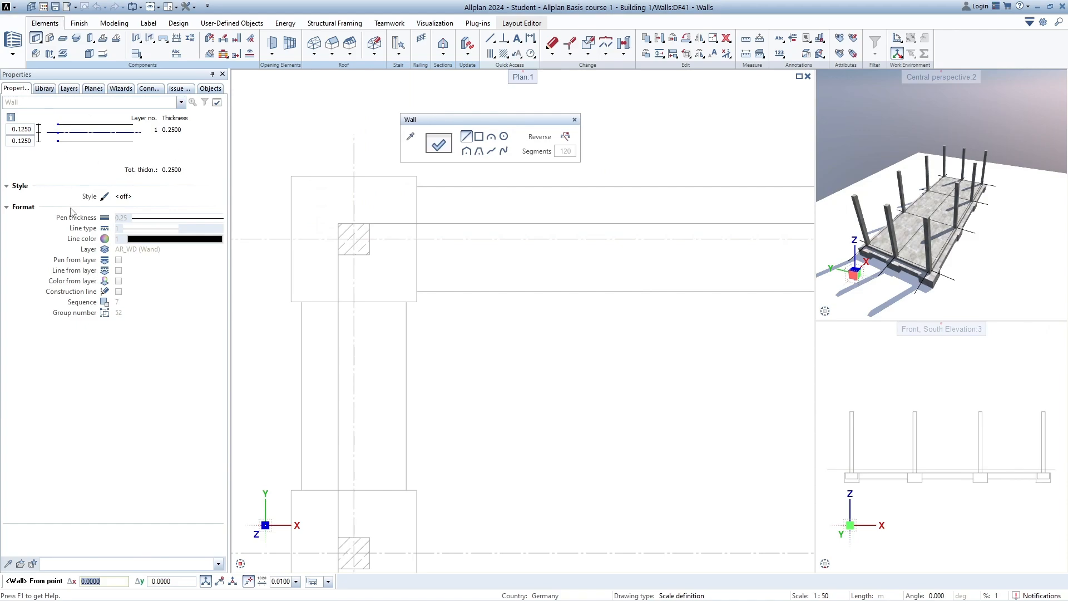
mouse_move(70, 132)
left_mouse_down()
mouse_move(70, 121)
mouse_move(79, 132)
left_mouse_up()
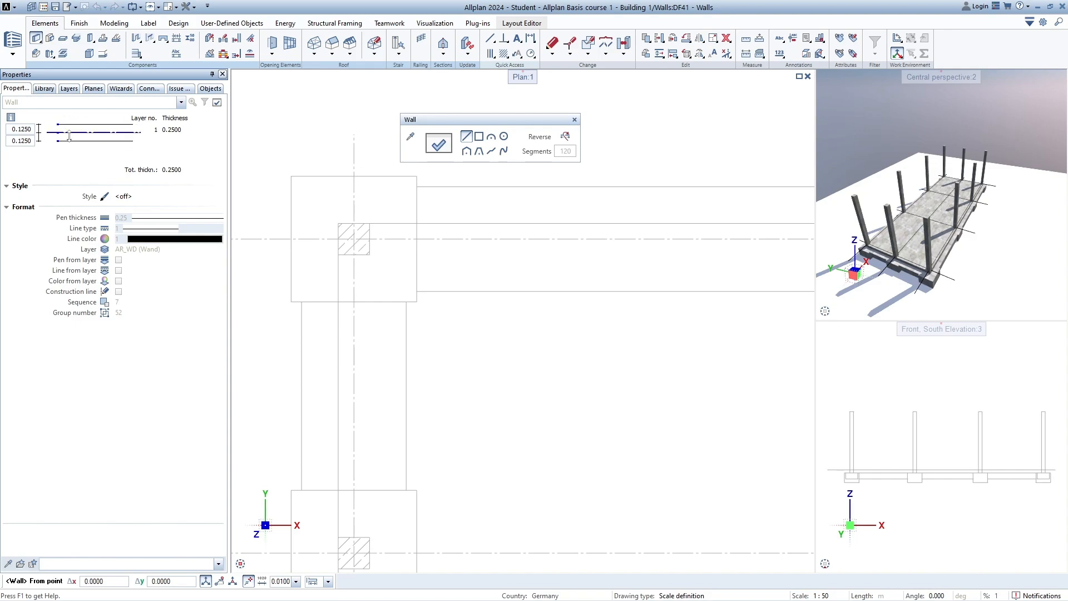
left_click_drag(70, 132, 74, 125)
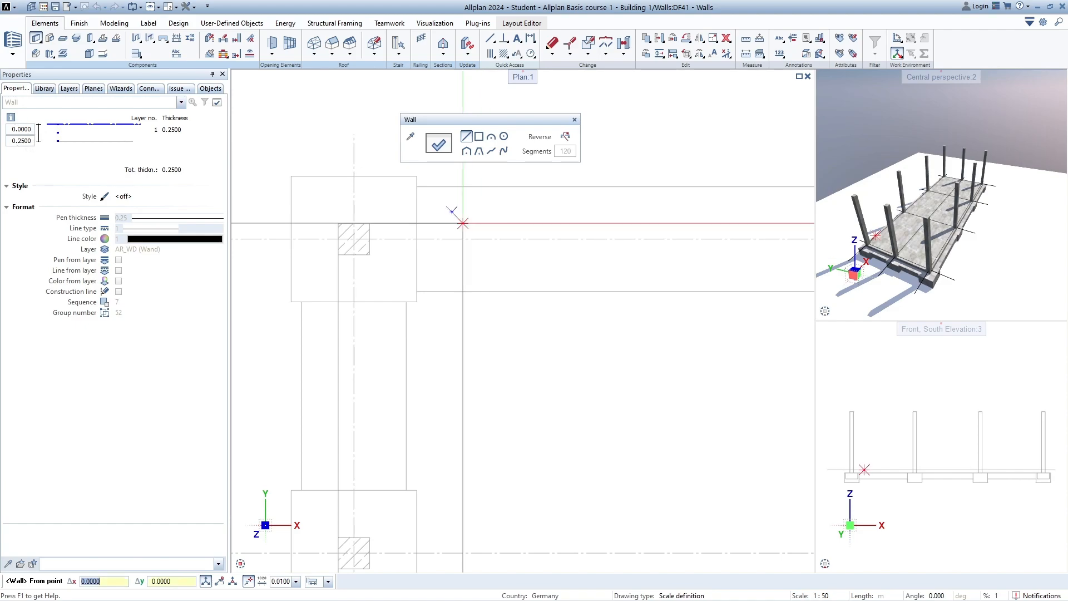
left_click(370, 223)
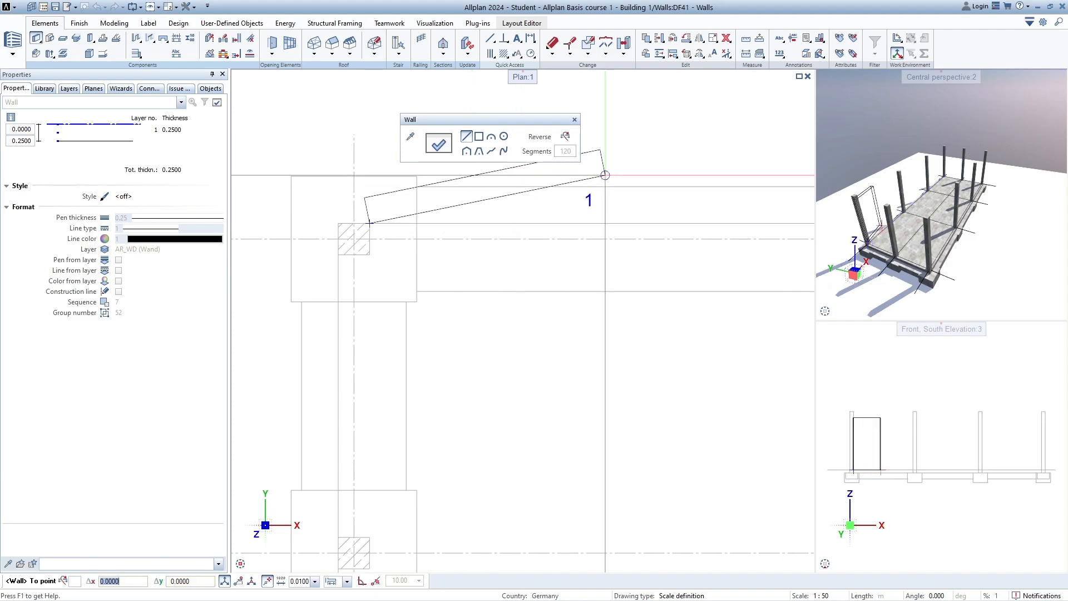
left_click(570, 140)
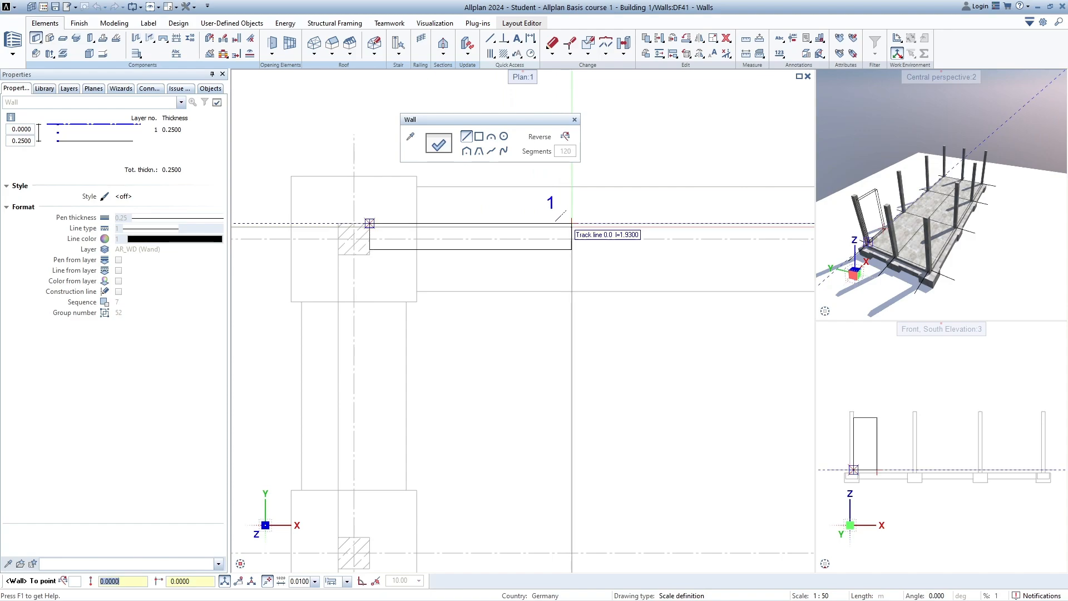
scroll(572, 226, "down", 2)
middle_click_drag(598, 239, 573, 246)
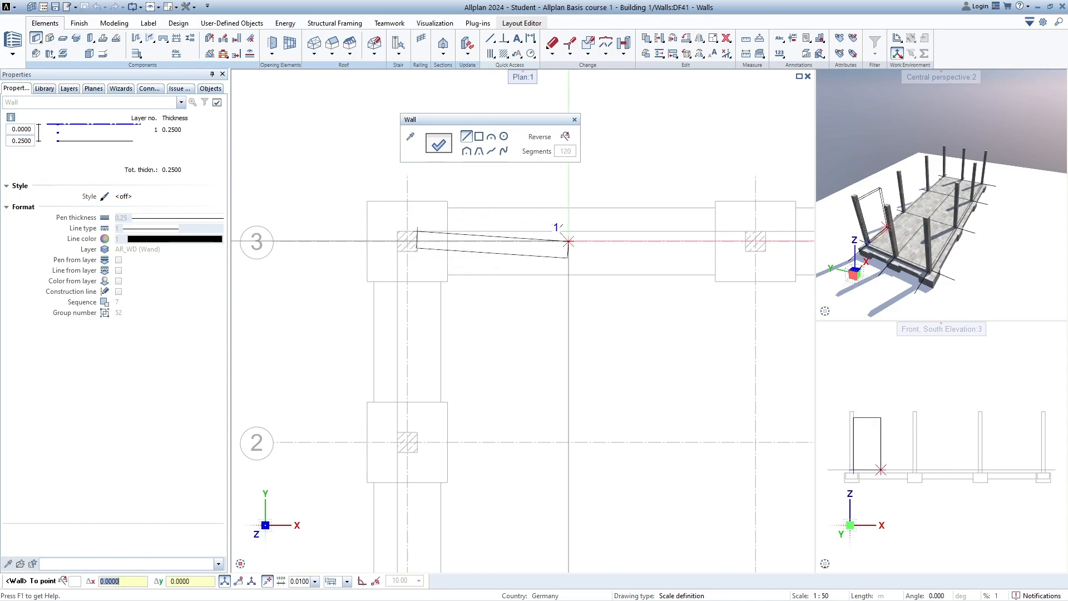
key("Escape")
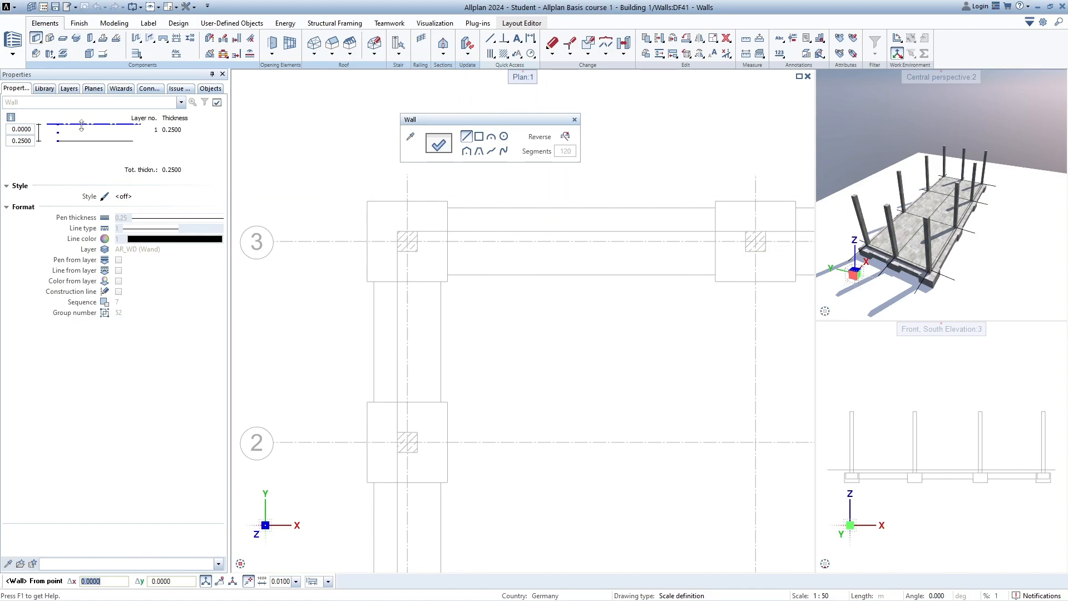
left_click_drag(81, 126, 79, 131)
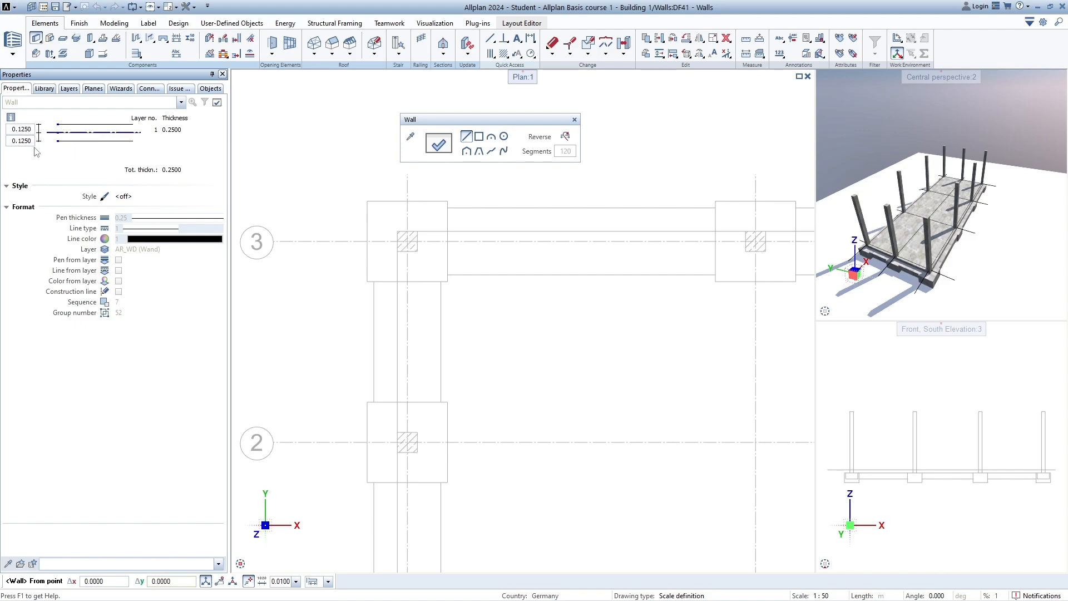
Draw a centred 0.25 m thick wall along axis 3 between the columns at axes A and B
scroll(444, 242, "up", 3)
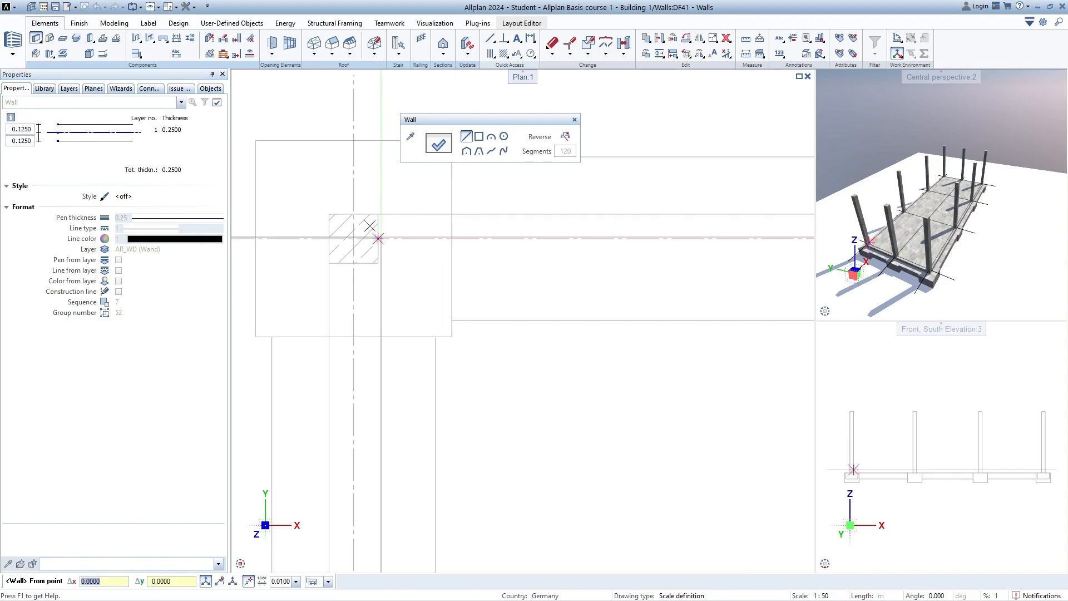
left_click(378, 239)
scroll(424, 221, "down", 1)
scroll(428, 223, "down", 2)
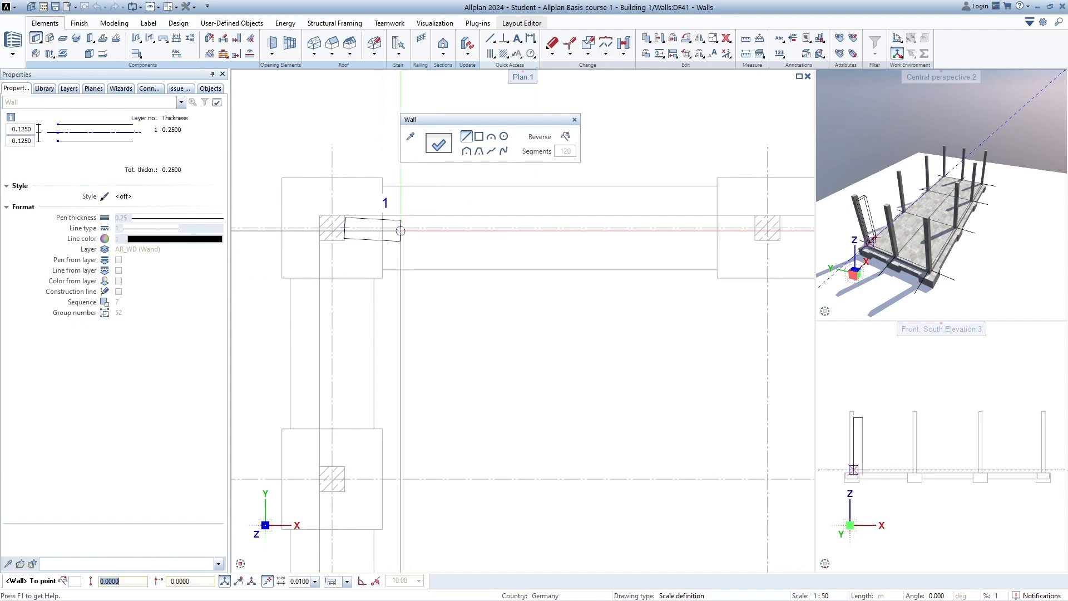
middle_click_drag(705, 240, 486, 253)
left_click(532, 242)
middle_click_drag(618, 268, 544, 285)
key("Escape")
Draw the next wall along axis 3 between the columns at axes B and C
left_click(486, 261)
scroll(645, 312, "down", 3)
middle_click_drag(648, 311, 408, 276)
scroll(531, 256, "up", 4)
left_click(527, 249)
key("Escape")
Draw the wall along axis 3 from the column at axis C to the corner column at axis D
left_click(559, 243)
middle_click_drag(691, 275, 451, 262)
middle_click_drag(791, 259, 633, 274)
left_click(680, 244)
key("Escape")
Draw the wall along axis D from the corner column at axis 3 to the column at axis 2
middle_click_drag(701, 260, 660, 262)
left_click(662, 263)
middle_click_drag(674, 492, 639, 379)
left_click(627, 432)
scroll(667, 346, "down", 6)
middle_click_drag(476, 364, 700, 328)
key("Escape")
Draw the wall along axis A from the corner column at axis 3 to the column at axis 2
scroll(433, 261, "up", 5)
left_click(469, 257)
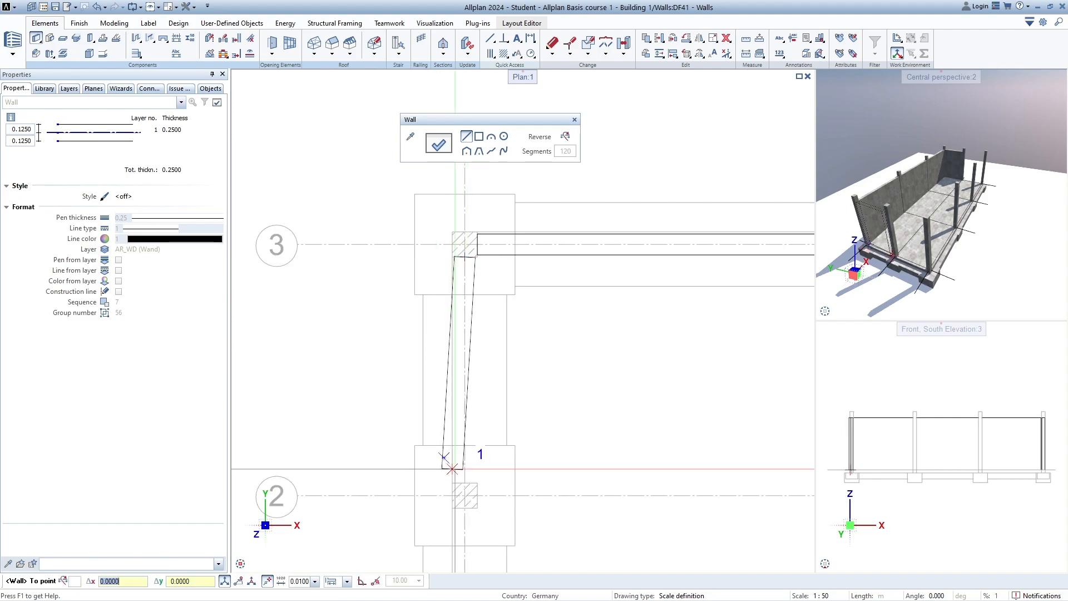
left_click(468, 483)
key("Escape")
scroll(441, 396, "down", 6)
key("Escape")
Extend the axis 3 wall to the near face of corner column D/3 using Join Linear Component with Line
middle_click_drag(786, 398, 542, 364)
scroll(606, 355, "up", 5)
scroll(372, 240, "up", 6)
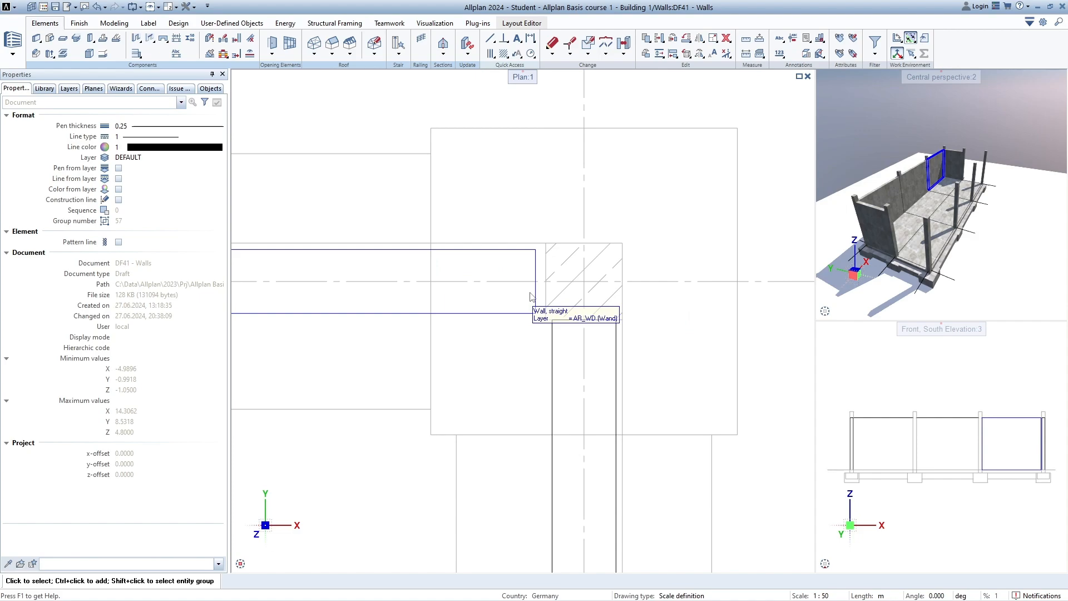
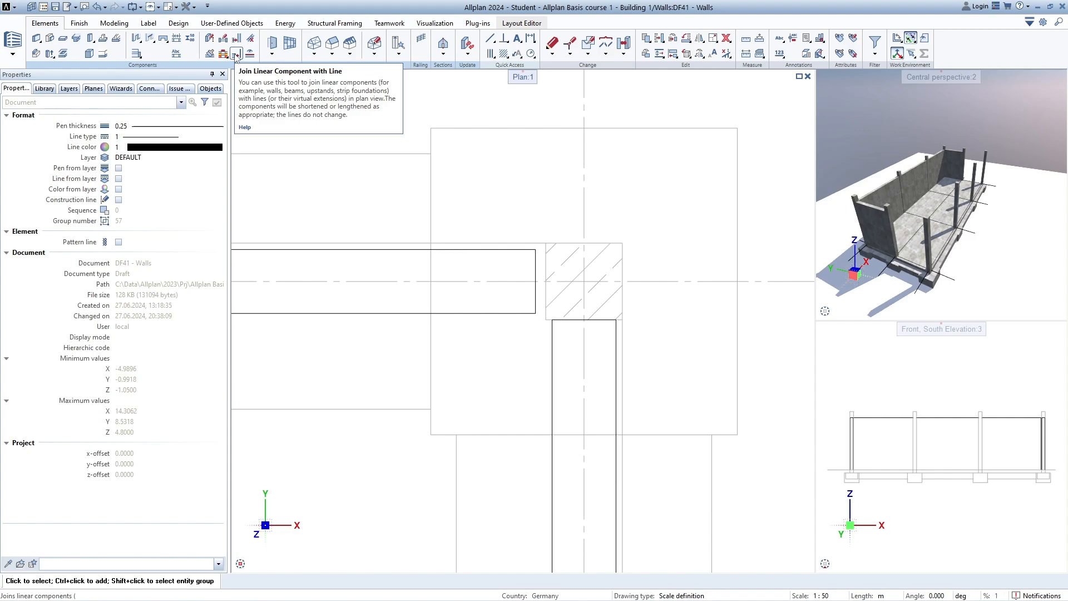
left_click(236, 55)
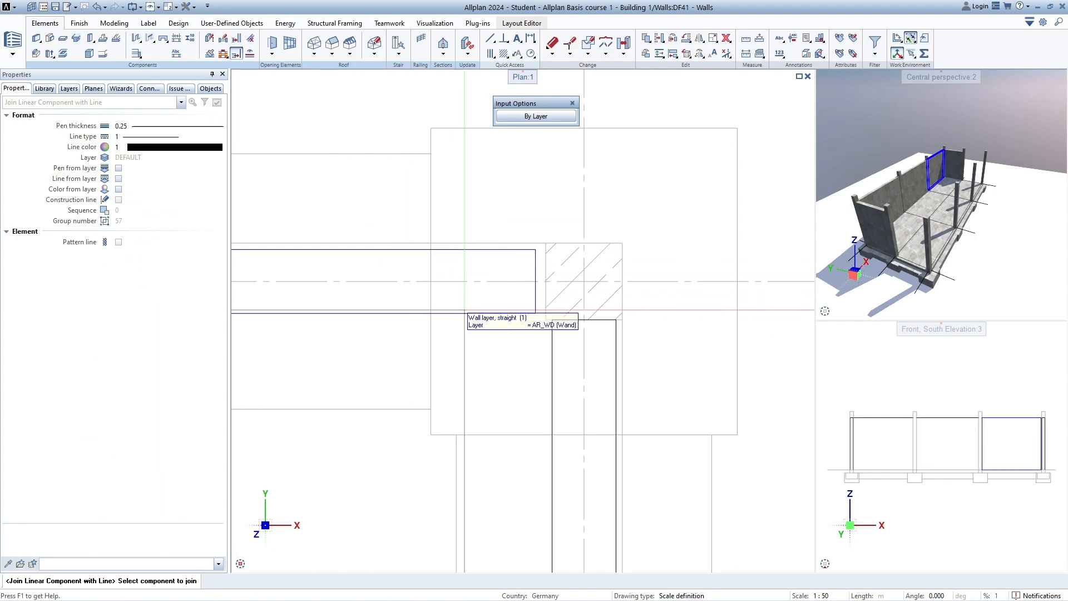
left_click(472, 304)
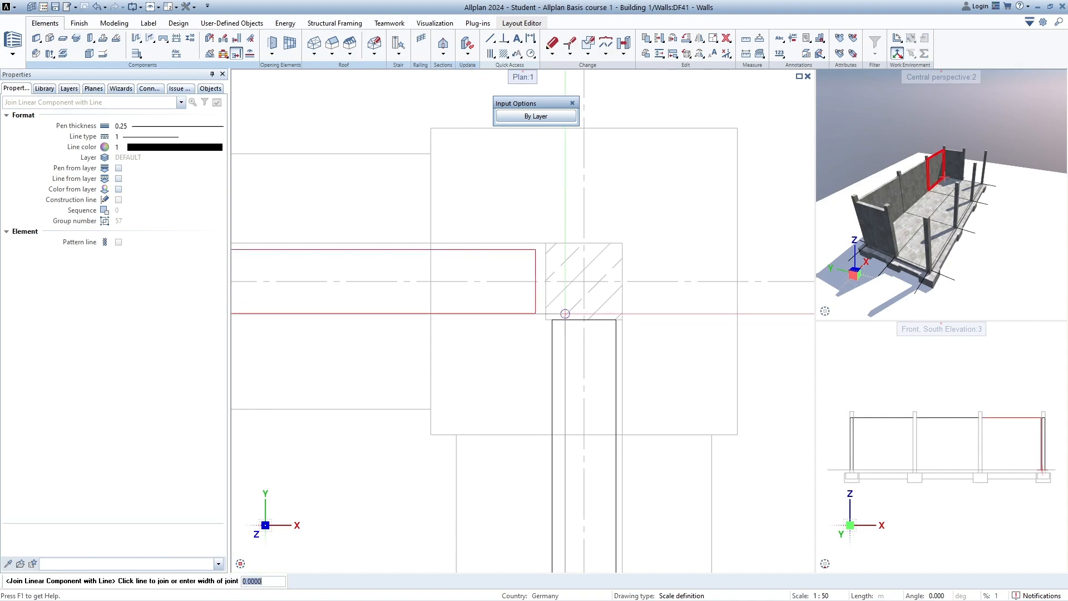
left_click(549, 299)
scroll(556, 301, "down", 2)
scroll(556, 303, "down", 2)
key("Escape")
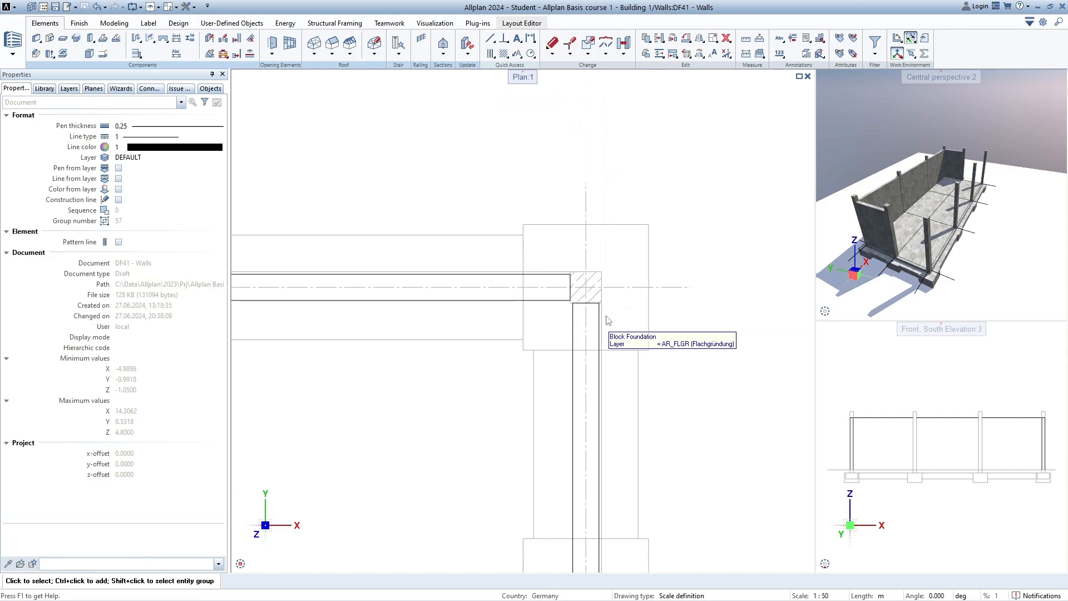
Copy and mirror all five walls about axis 2 to enclose the other half of the building
scroll(605, 322, "down", 4)
left_click(700, 39)
left_click(721, 62)
scroll(380, 256, "down", 2)
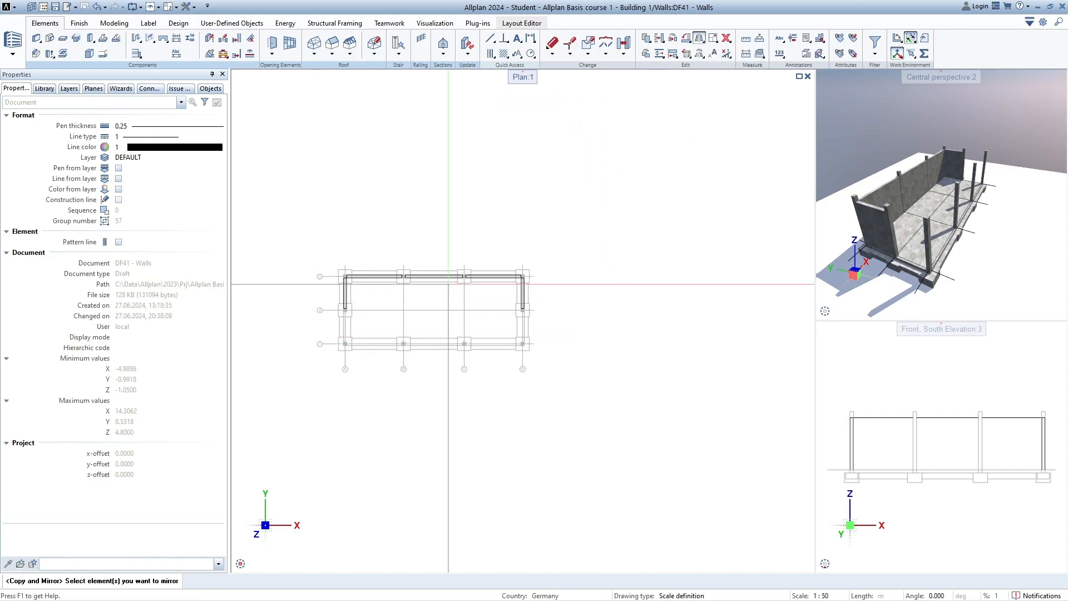
right_click(399, 303)
right_click(398, 304)
left_click(487, 309)
key("Escape")
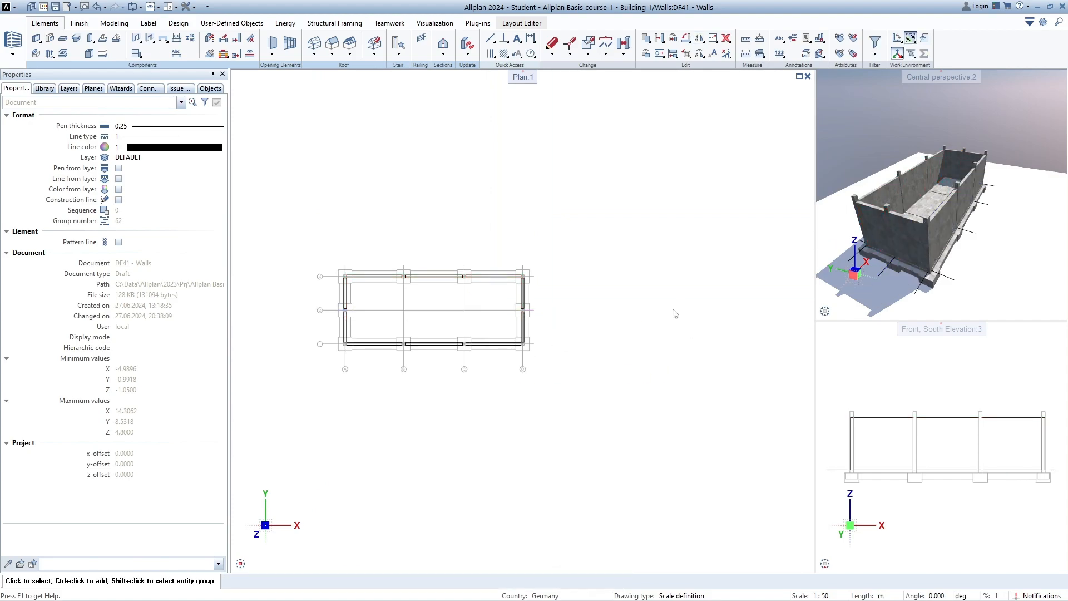
Enlarge the central perspective view and examine the walls and columns from several sides
middle_click_drag(966, 216, 1000, 192, "shift")
left_click_drag(1001, 192, 996, 158, "ctrl")
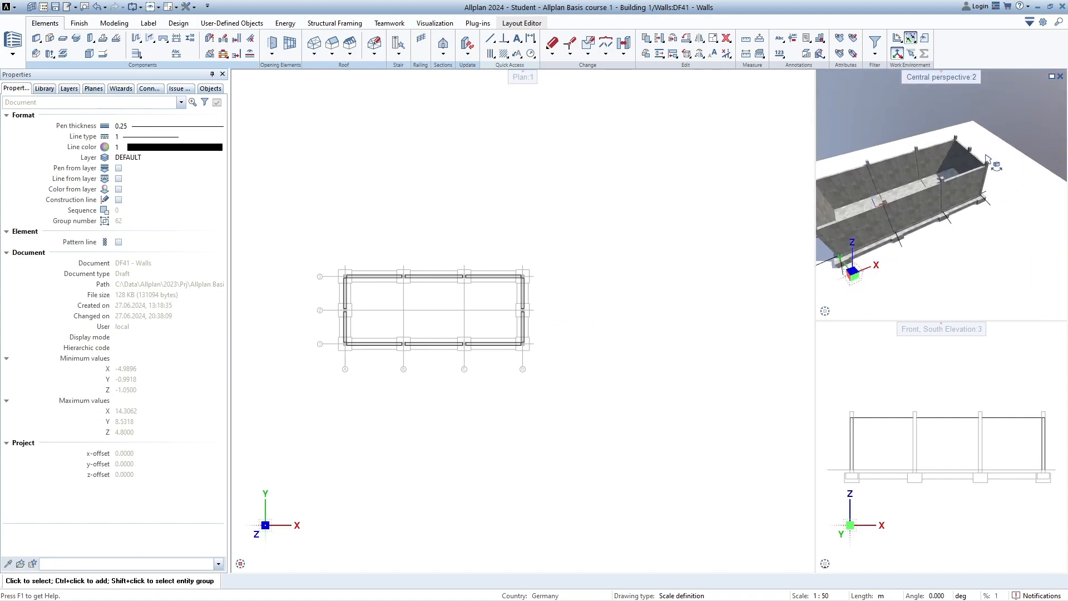
middle_click_drag(881, 213, 940, 223)
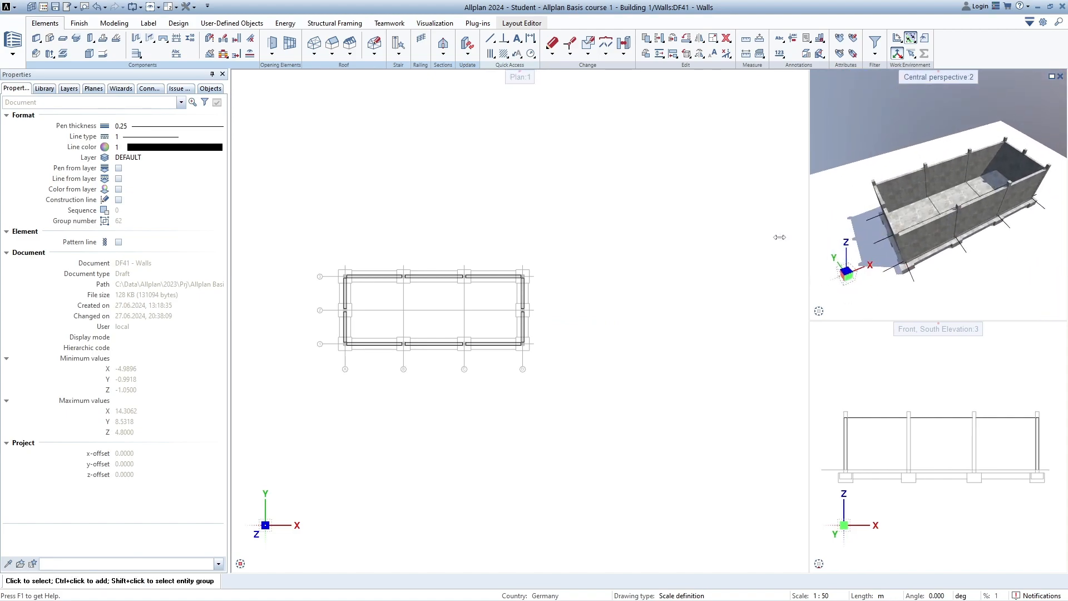
left_click_drag(815, 234, 555, 234)
middle_click_drag(801, 189, 820, 179)
scroll(815, 179, "down", 3)
left_click_drag(810, 182, 863, 262, "ctrl")
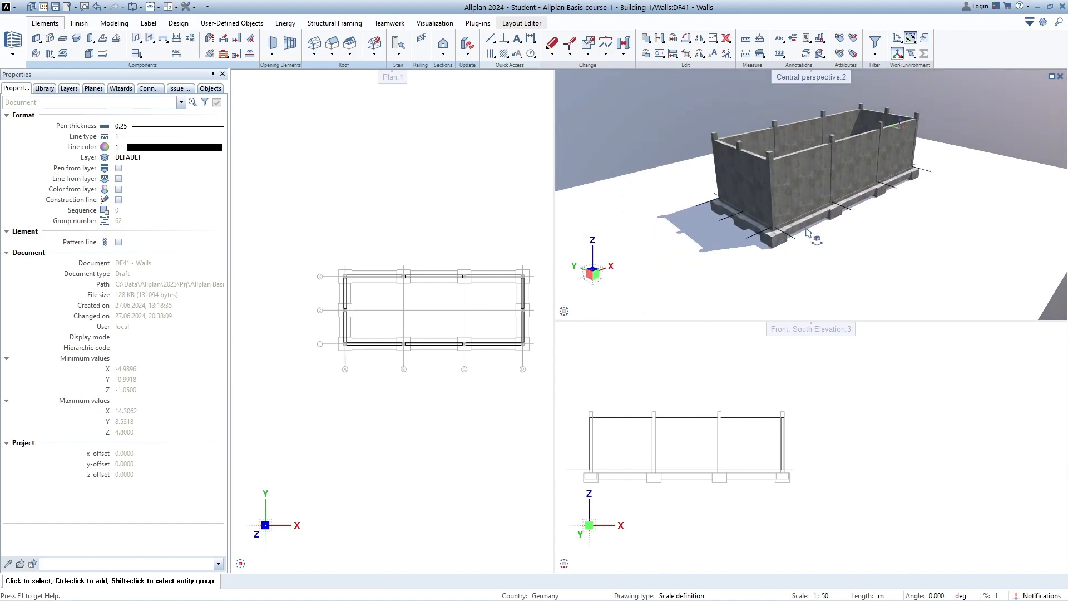
Examine the walled building from several angles in perspective, and widen the plan view to frame the whole floor plan
left_click_drag(838, 183, 884, 208)
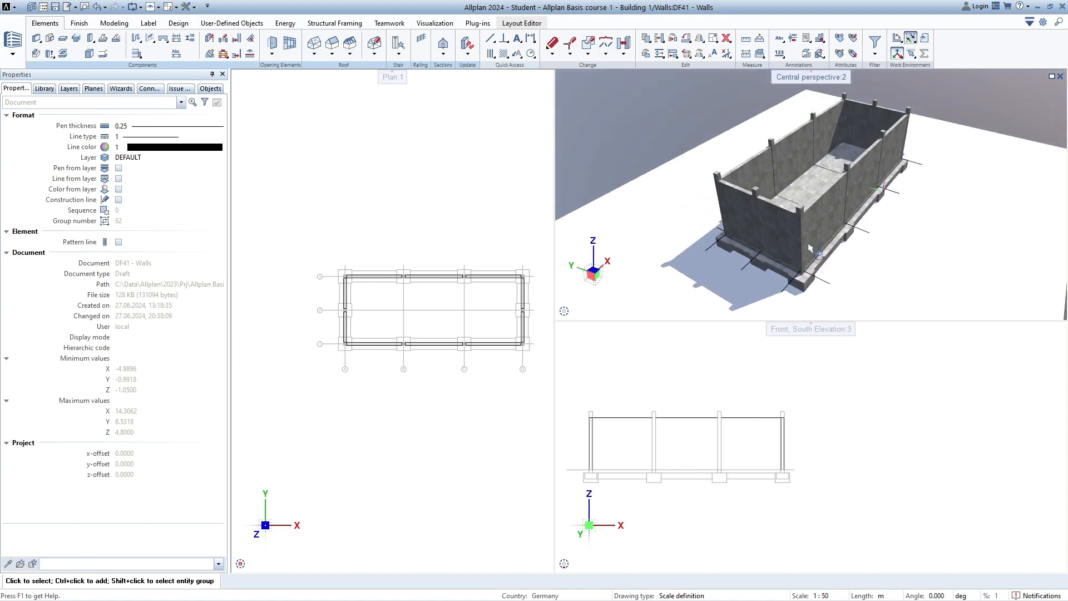
left_click_drag(800, 192, 873, 252)
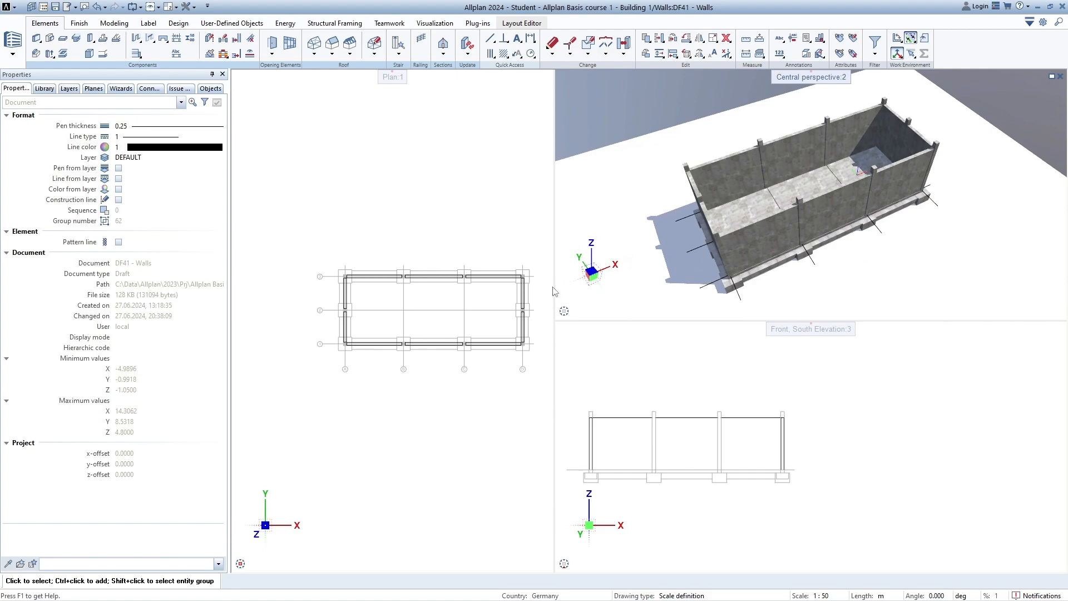
left_click_drag(554, 287, 799, 283)
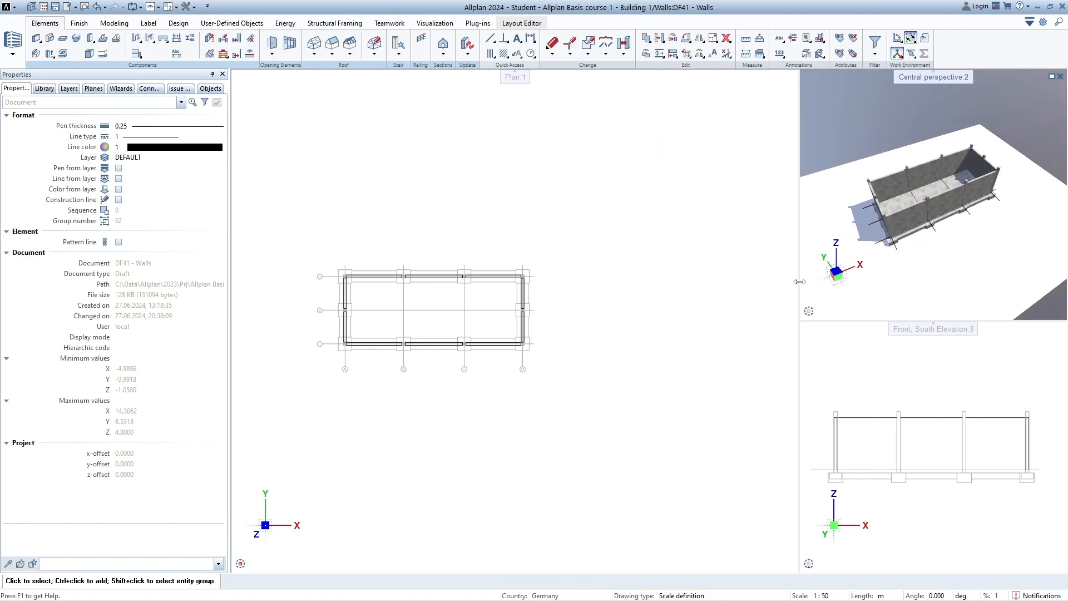
mouse_move(938, 190)
left_mouse_down()
mouse_move(923, 192)
mouse_move(940, 189)
left_mouse_up()
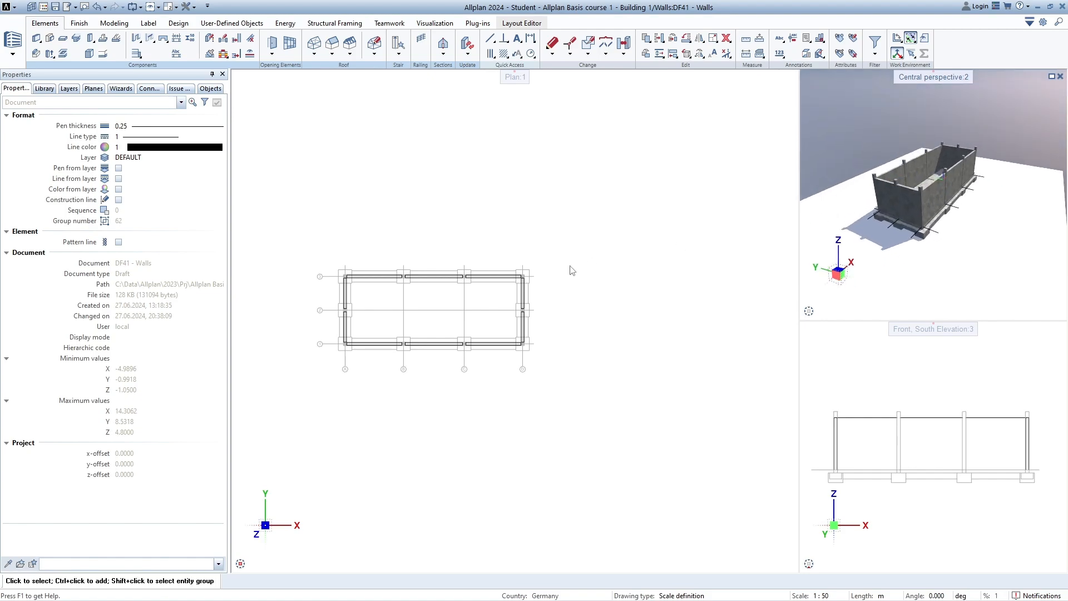
scroll(668, 269, "up", 4)
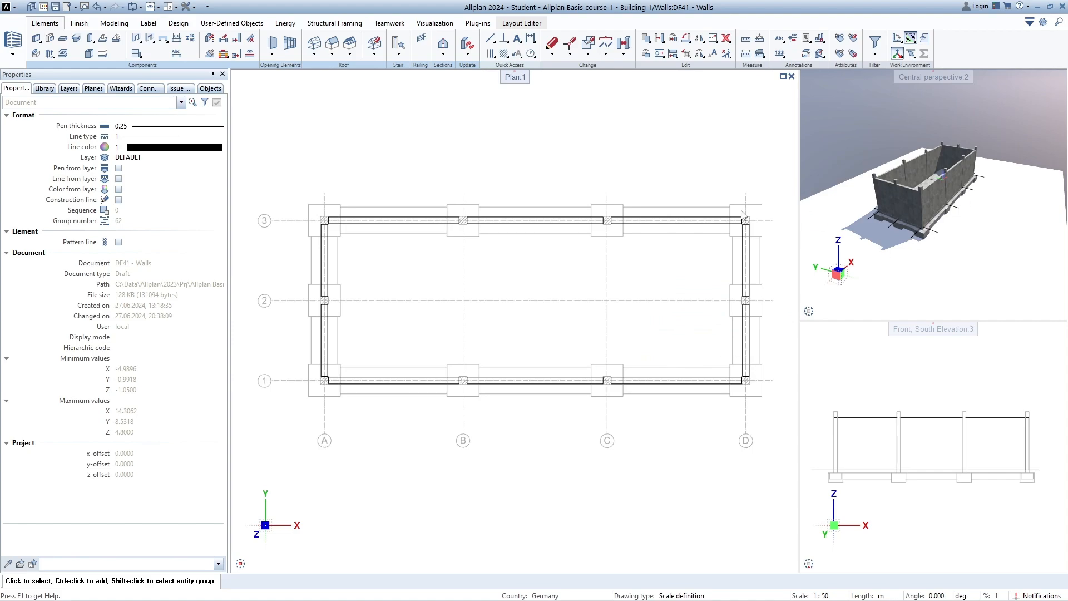
middle_click_drag(536, 193, 505, 193)
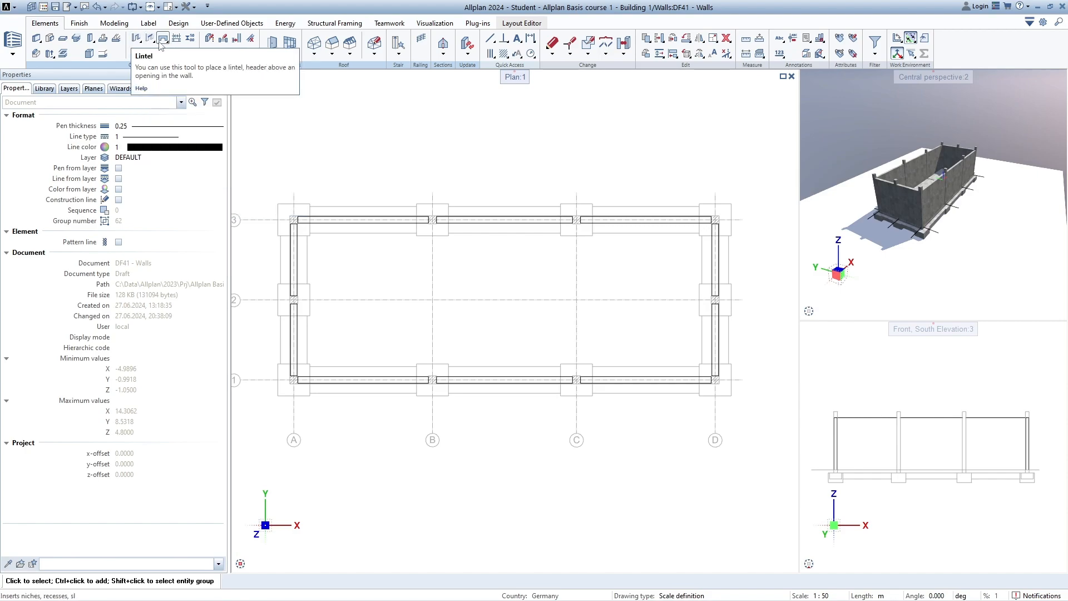
Start the Door tool and open its properties, keeping the opening width at 2.0000 m
left_click(136, 39)
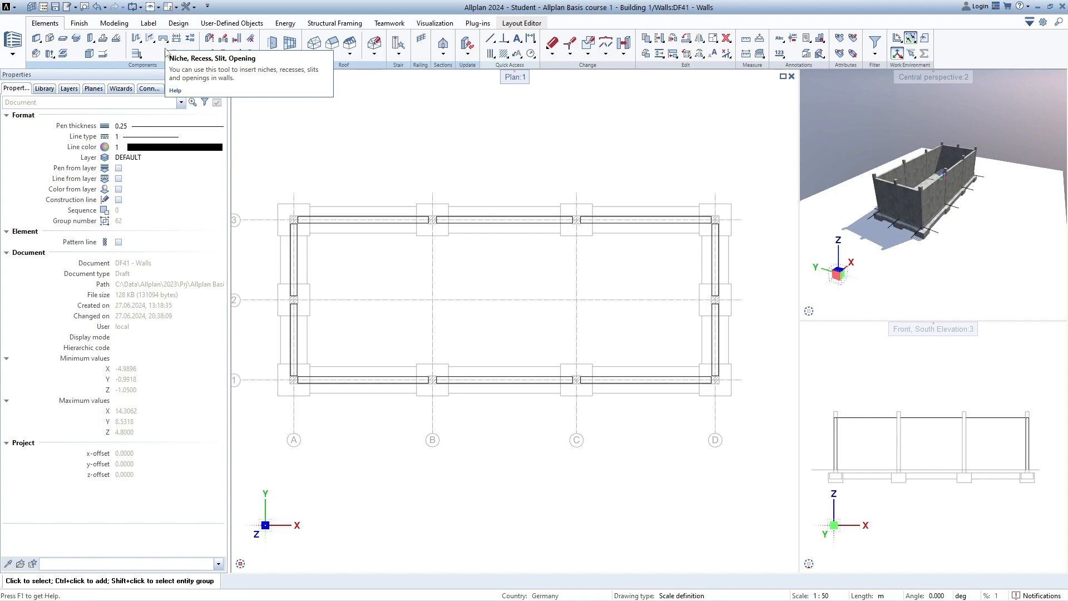
left_click(137, 40)
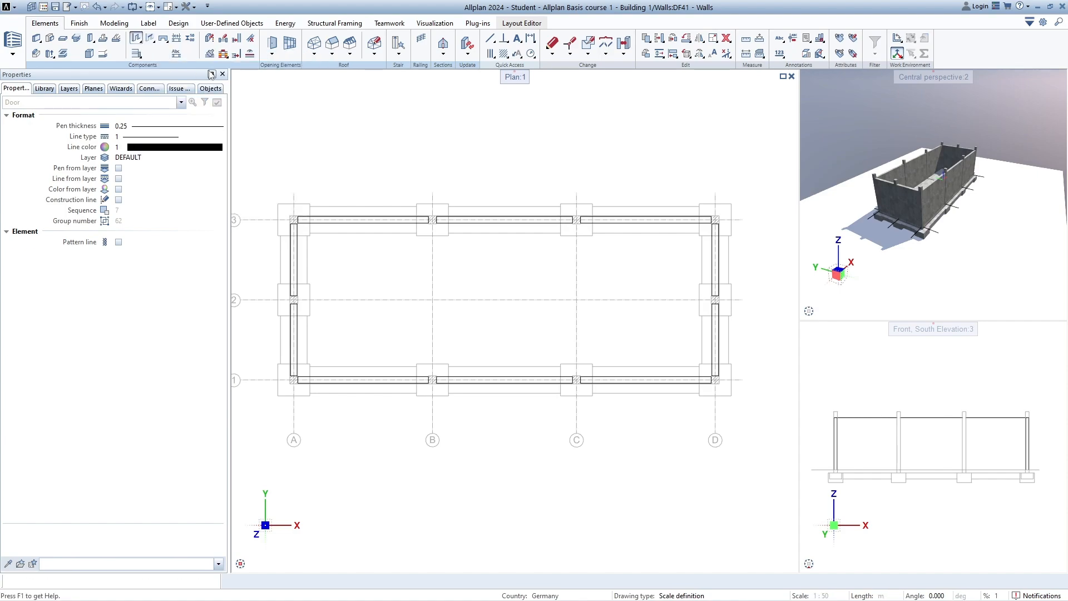
left_click_drag(451, 113, 412, 124)
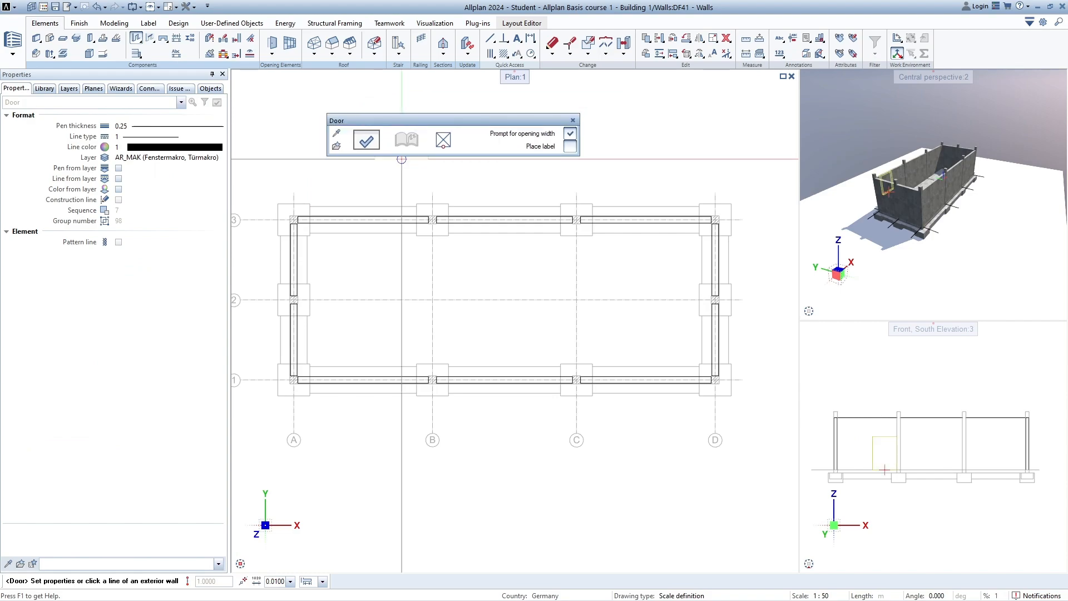
left_click(371, 146)
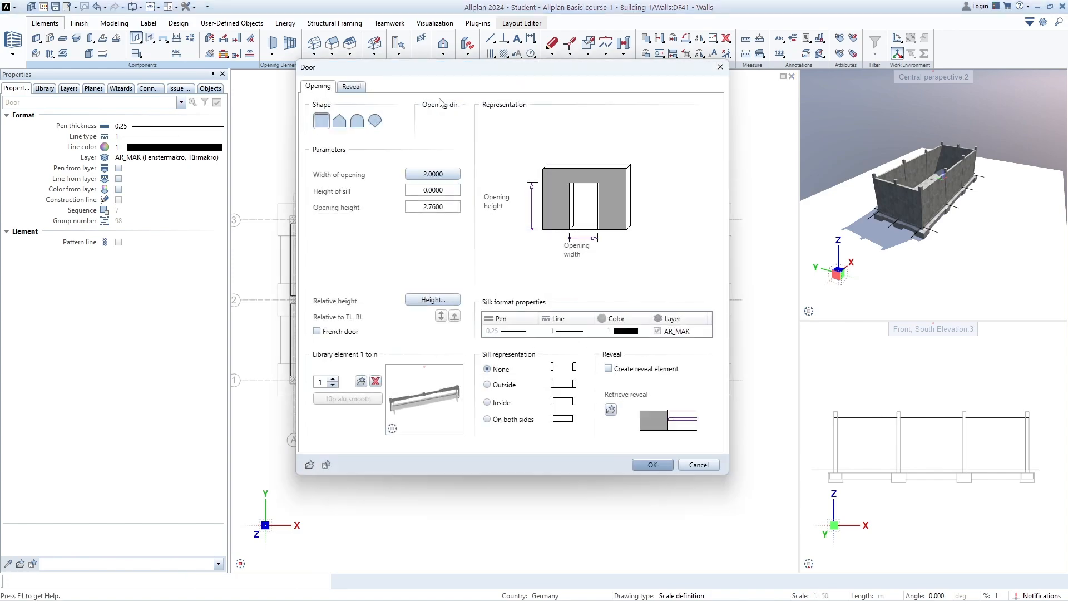
left_click_drag(446, 76, 504, 78)
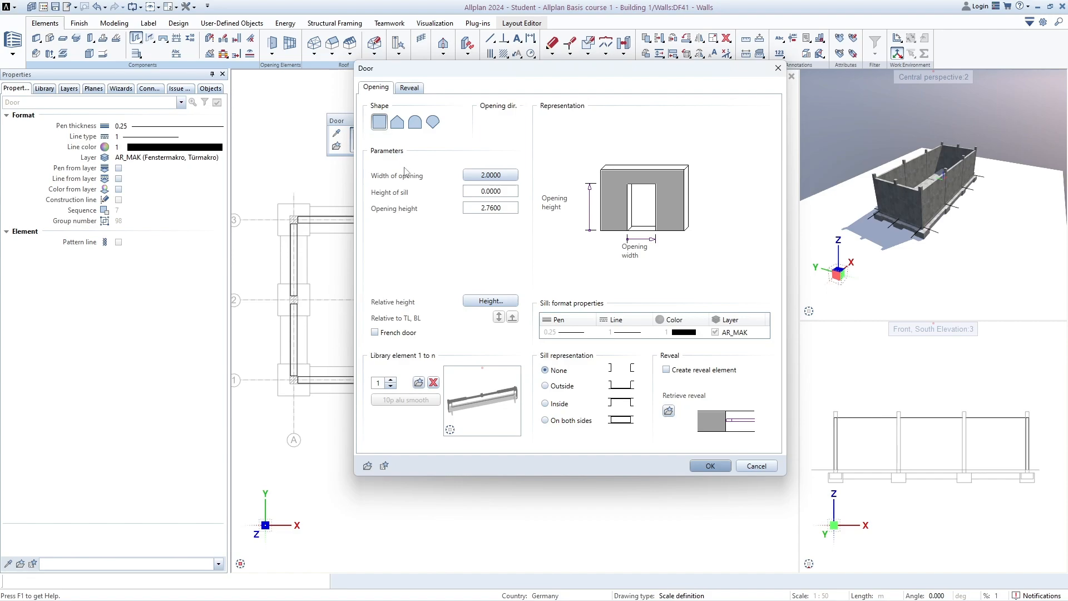
left_click(490, 175)
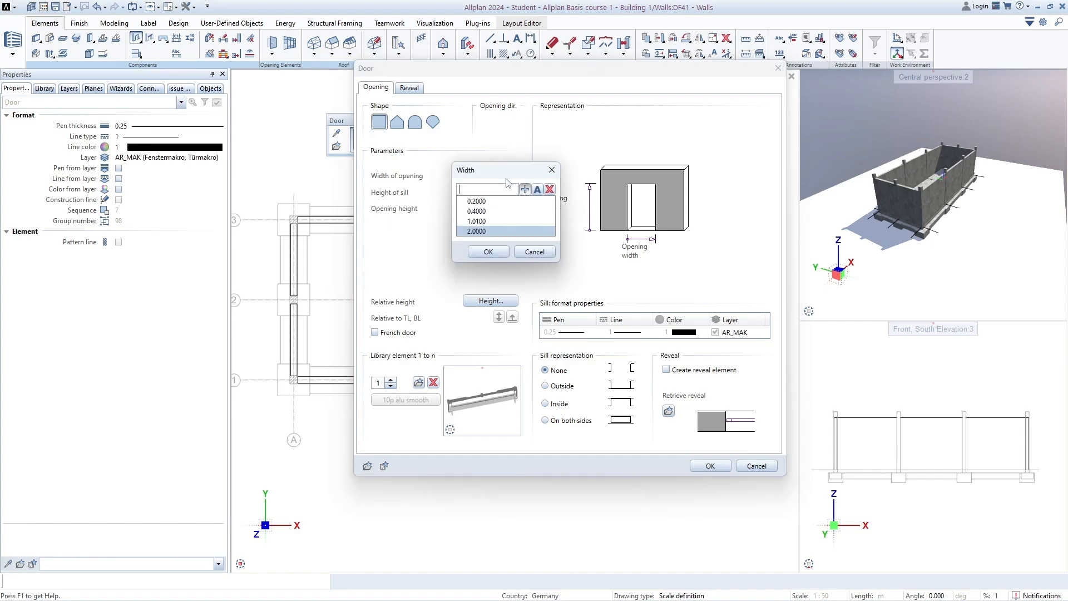
double_click(589, 225)
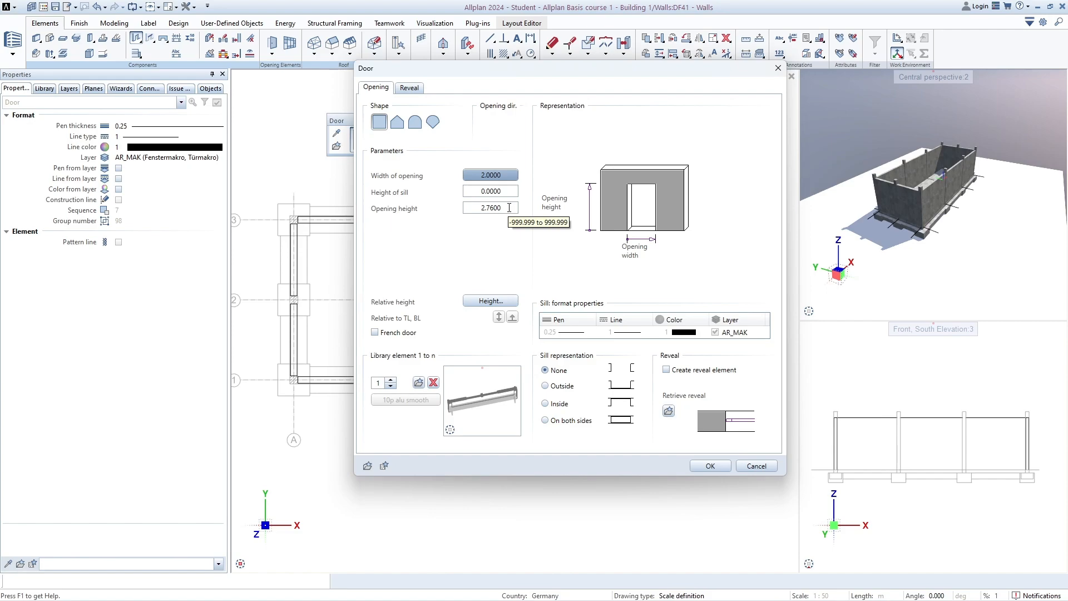
Accept the door's component height of 2.7600 m with a 0.0000 offset from the bottom level Ground Floor
left_click(490, 301)
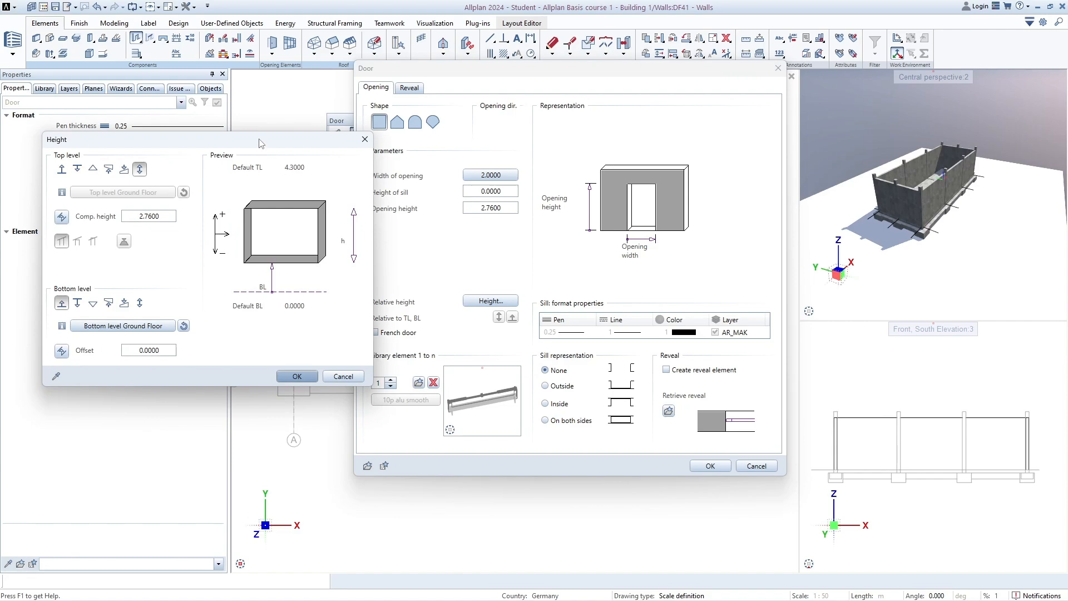
left_click_drag(259, 140, 261, 122)
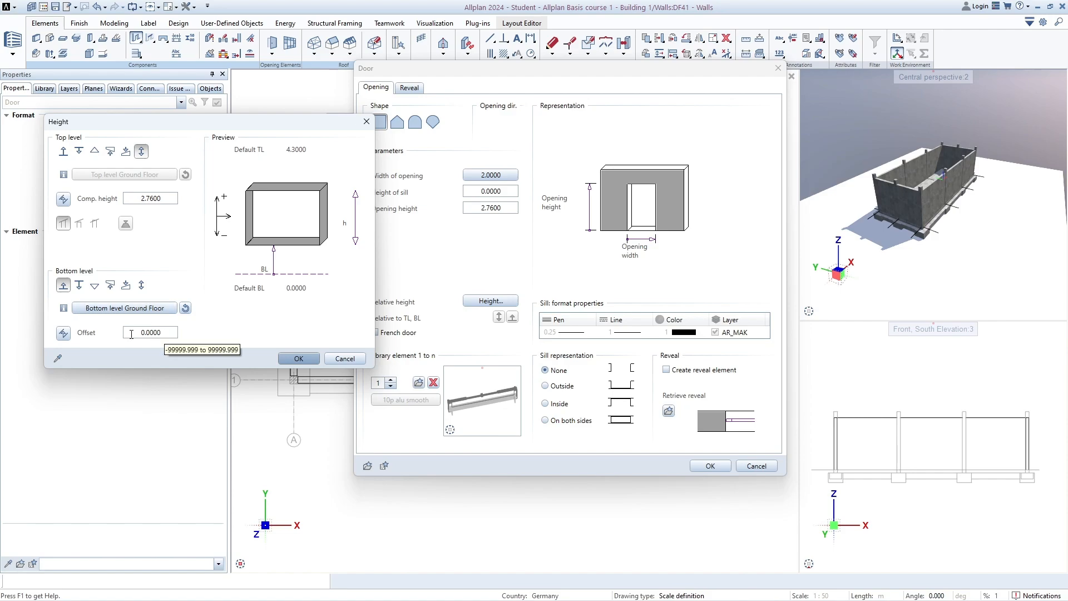
left_click(300, 360)
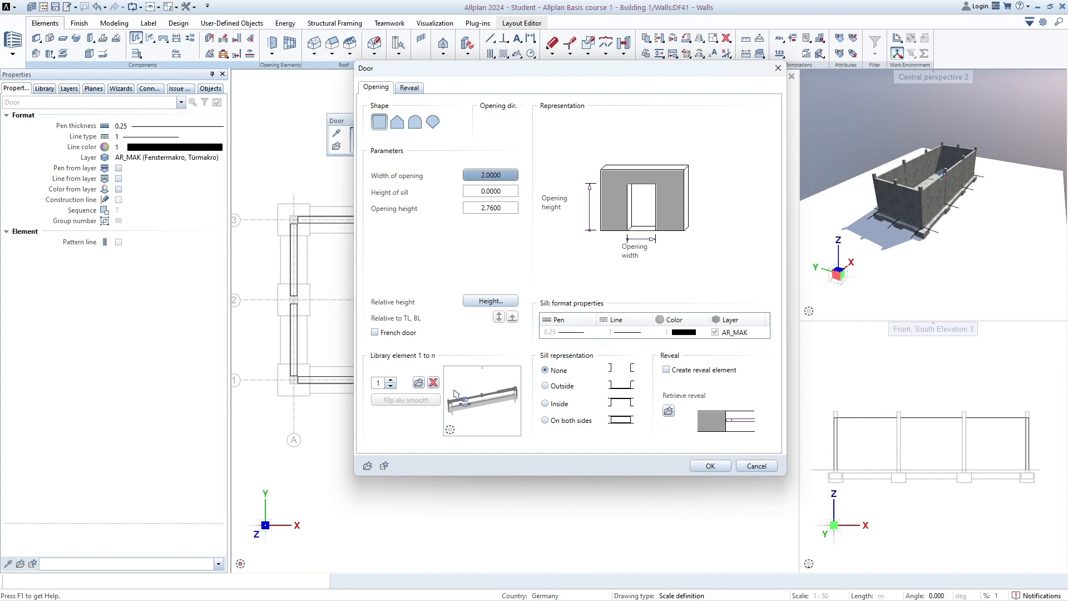
Browse the door library from its root through Default, Architecture and Garage doors to the Sectional doors
left_click_drag(455, 395, 480, 407)
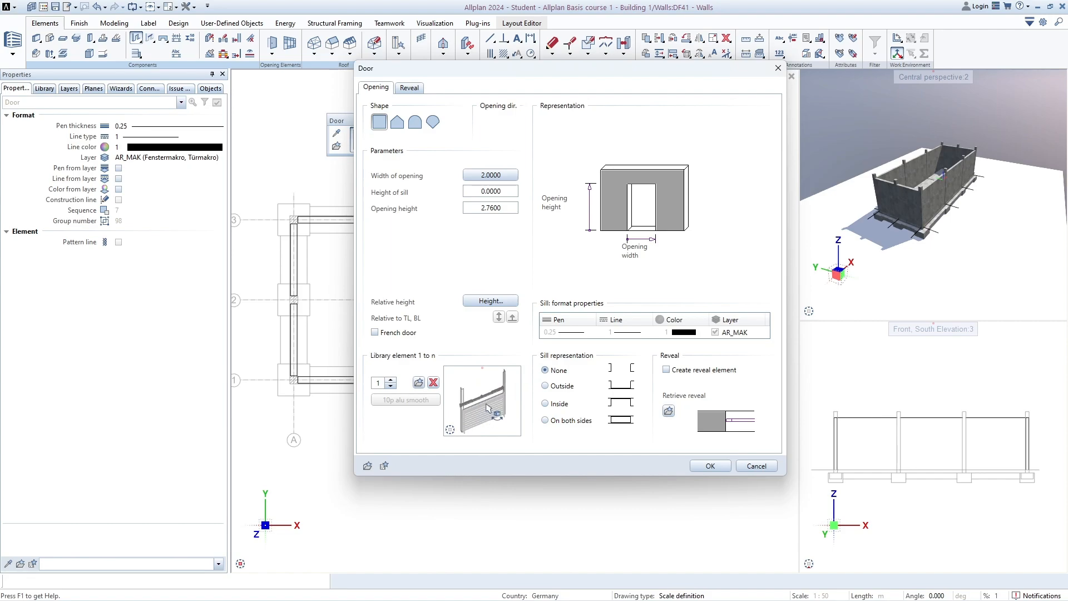
left_click(419, 383)
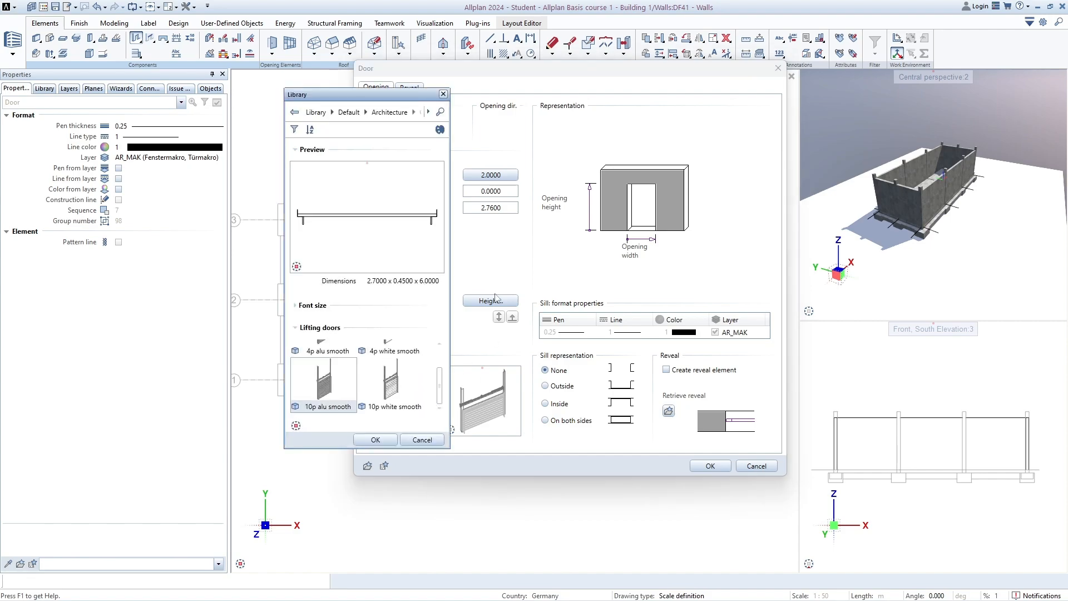
left_click_drag(449, 159, 556, 174)
left_click_drag(552, 175, 556, 177)
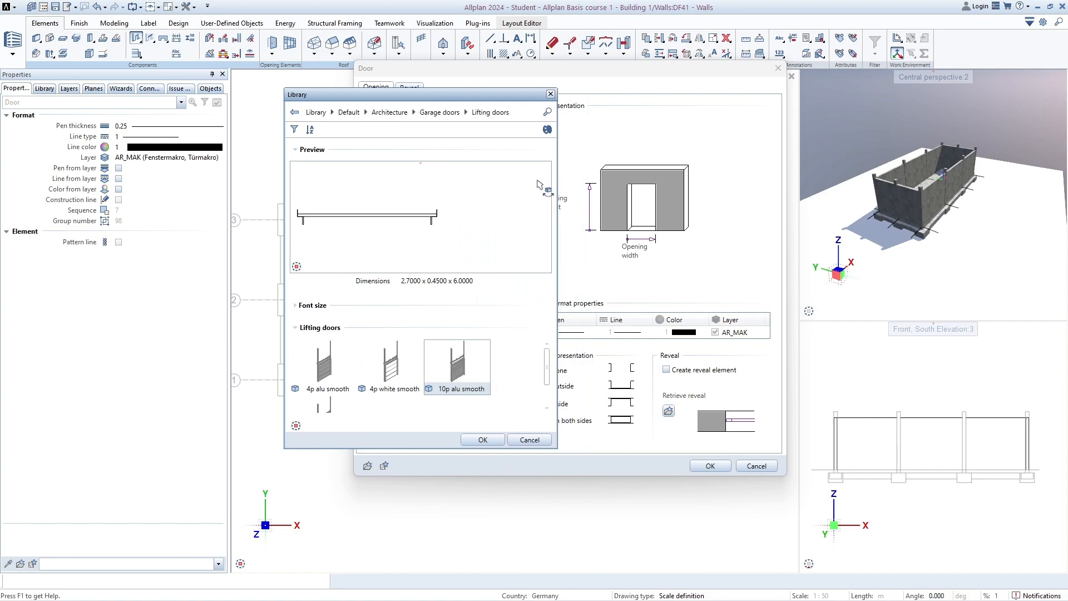
left_click(294, 113)
left_click(294, 113)
left_click(294, 113)
left_click(294, 113)
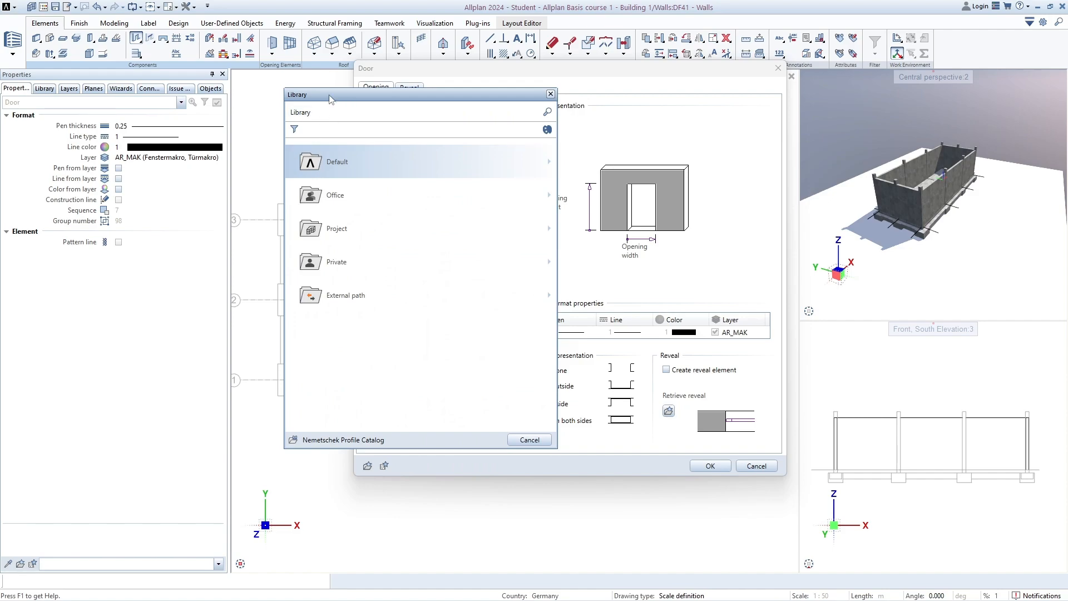
left_click(343, 164)
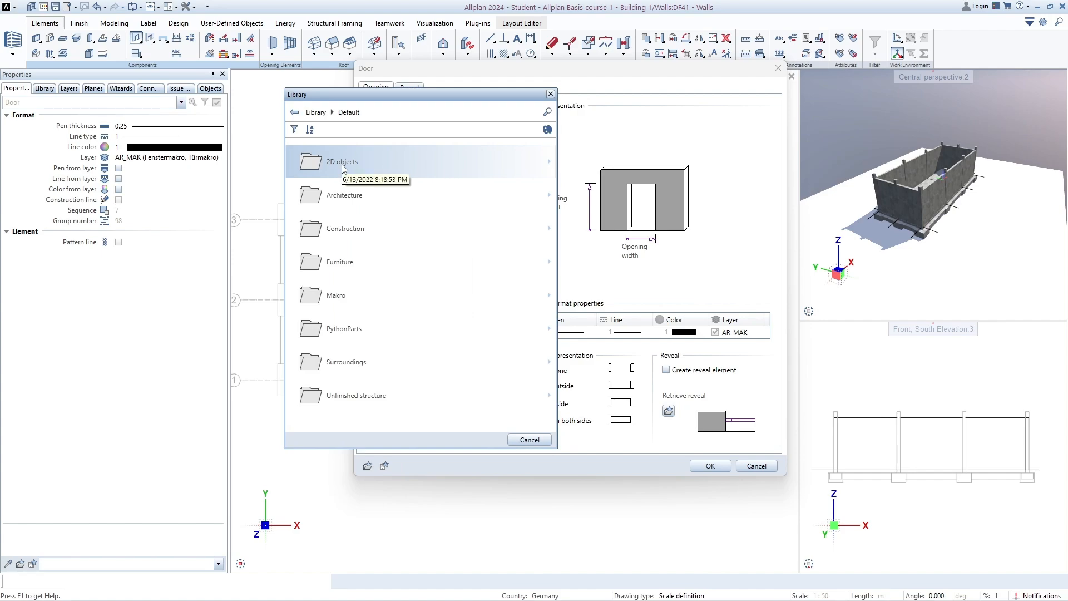
left_click(367, 199)
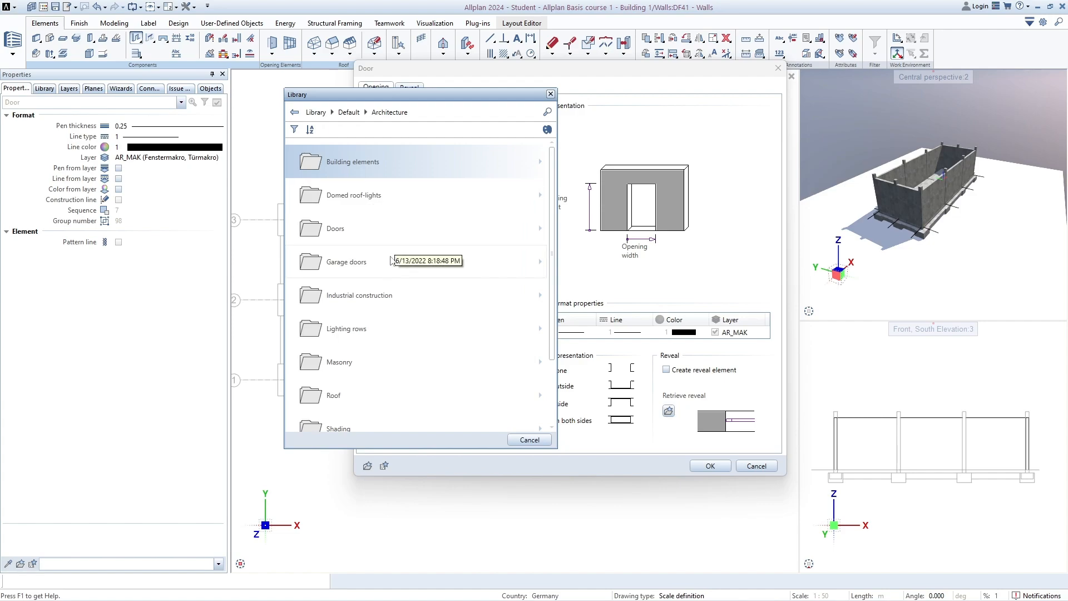
scroll(364, 267, "down", 1)
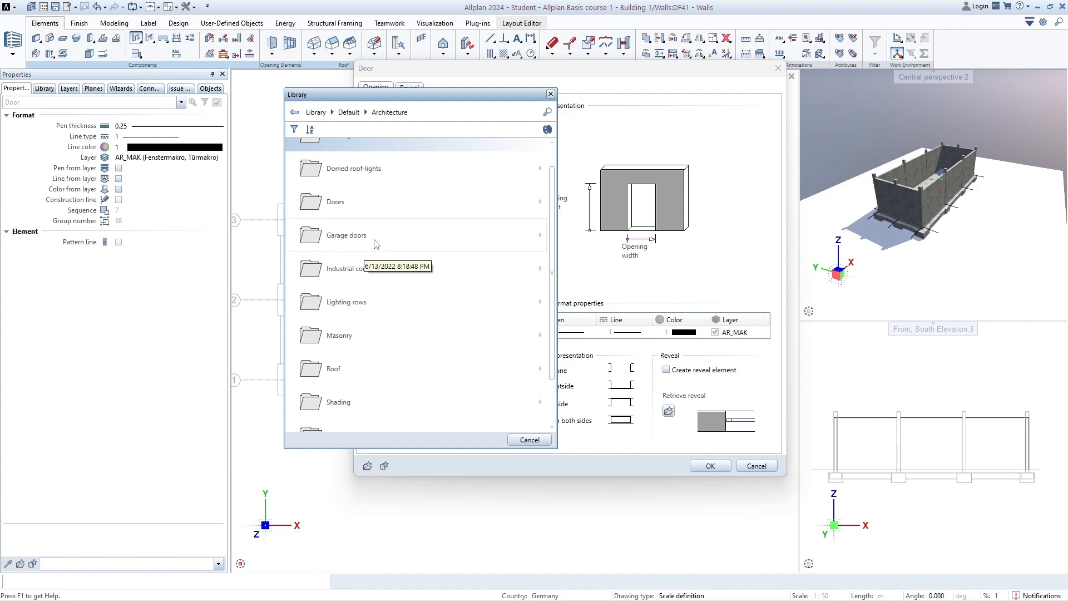
left_click(375, 243)
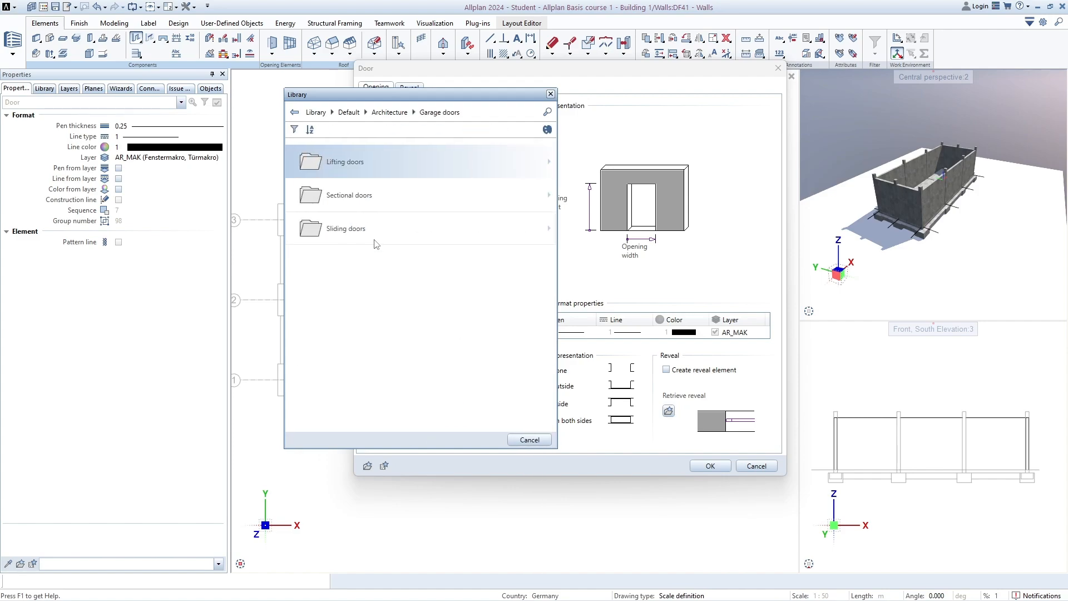
left_click(377, 201)
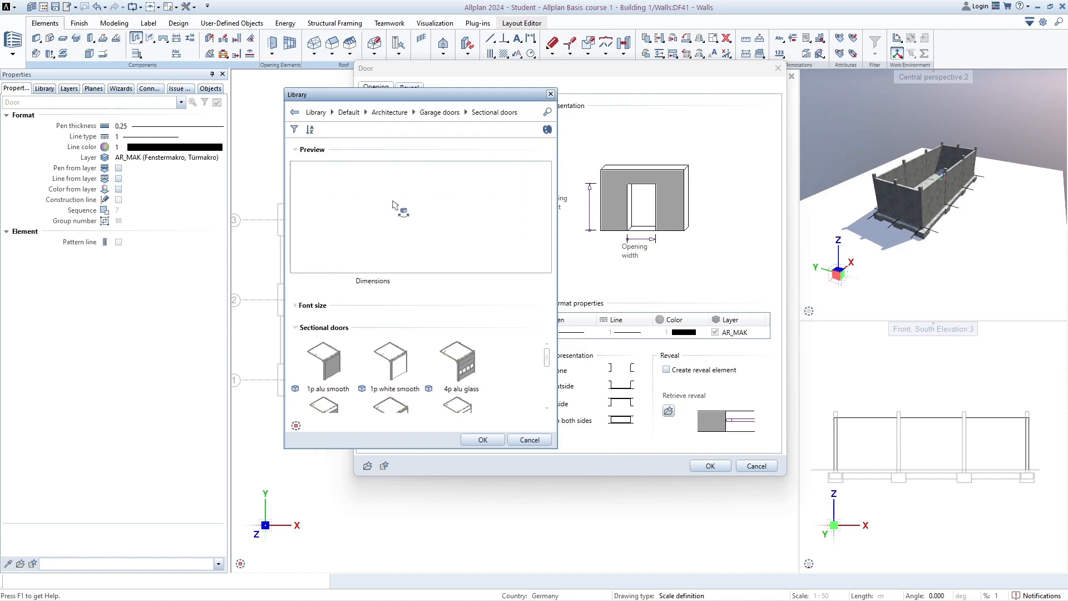
Assign the 10p alu smooth lifting door from the Garage doors library to the door opening
left_click(294, 113)
left_click(374, 167)
left_click_drag(421, 95, 359, 75)
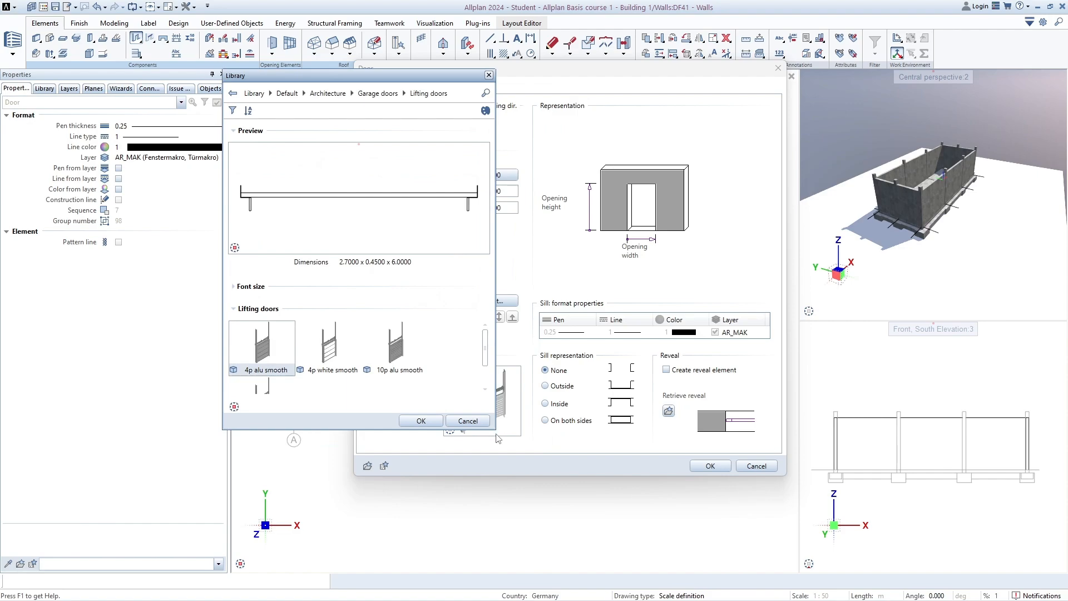
left_click_drag(494, 428, 498, 507)
left_click(401, 359)
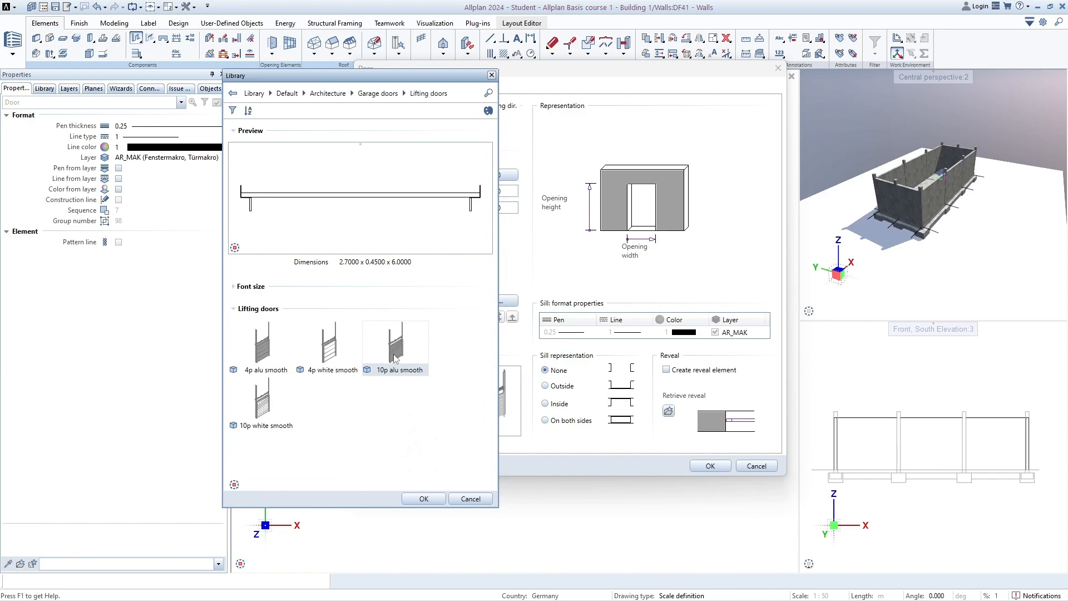
double_click(396, 358)
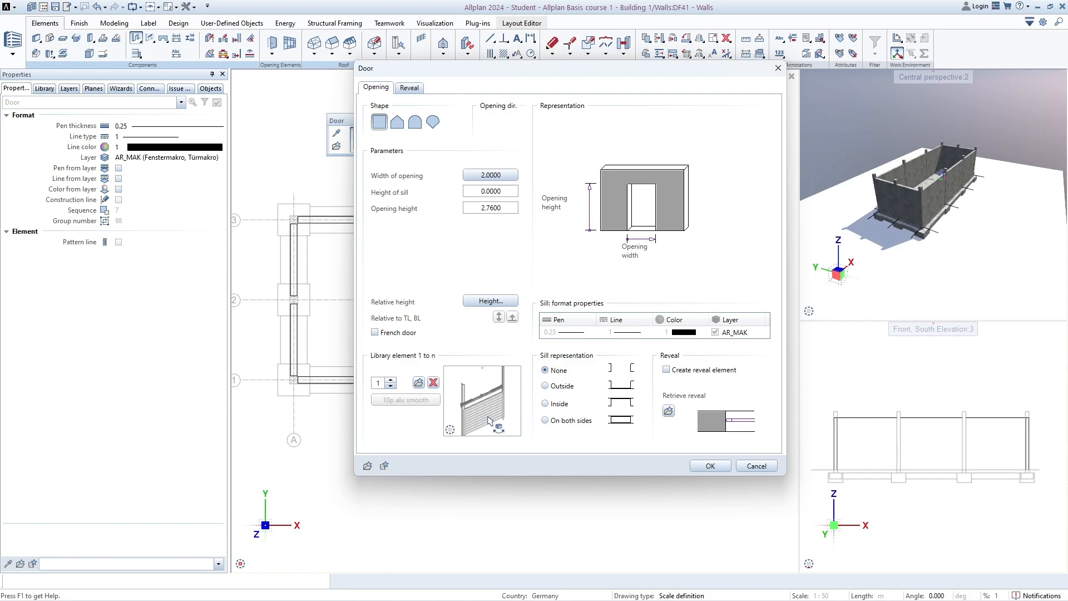
Keep the sill representation at None, review the reveal settings and apply the door properties
left_click_drag(488, 421, 466, 412)
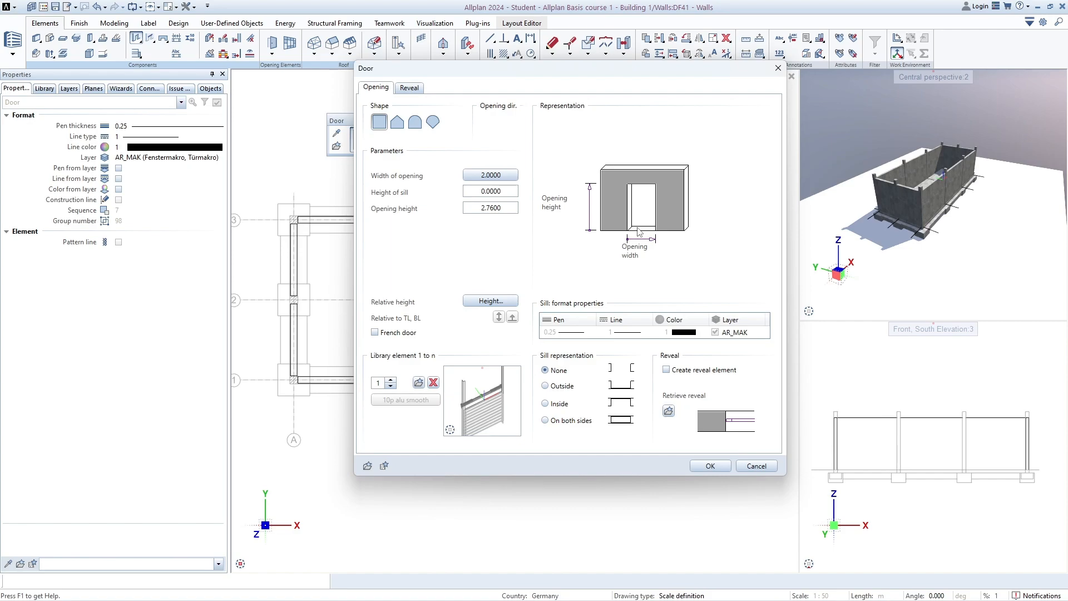
left_click(545, 369)
left_click(410, 88)
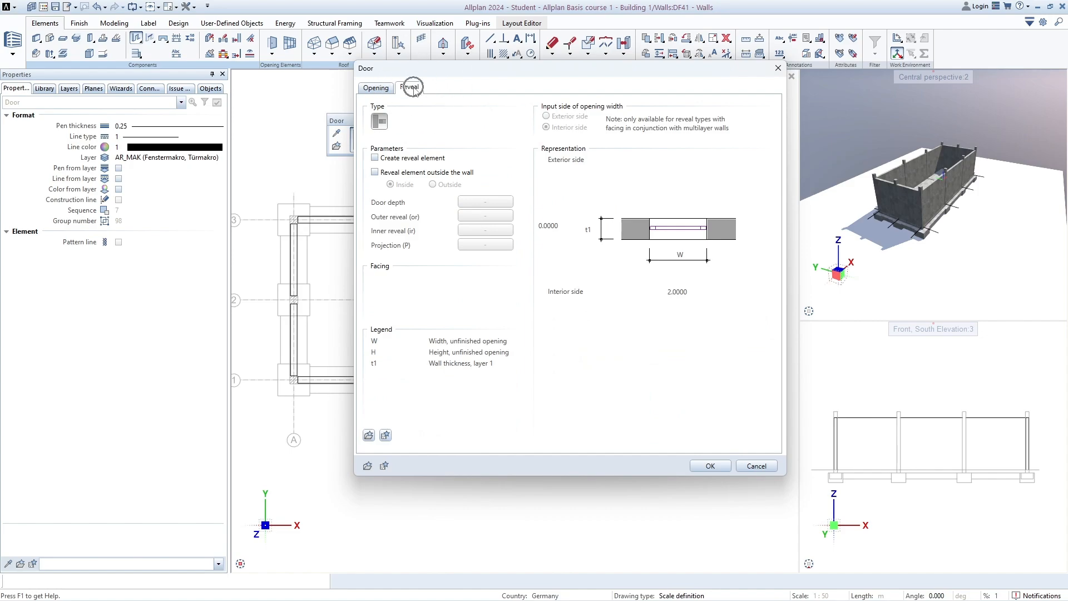
left_click(382, 89)
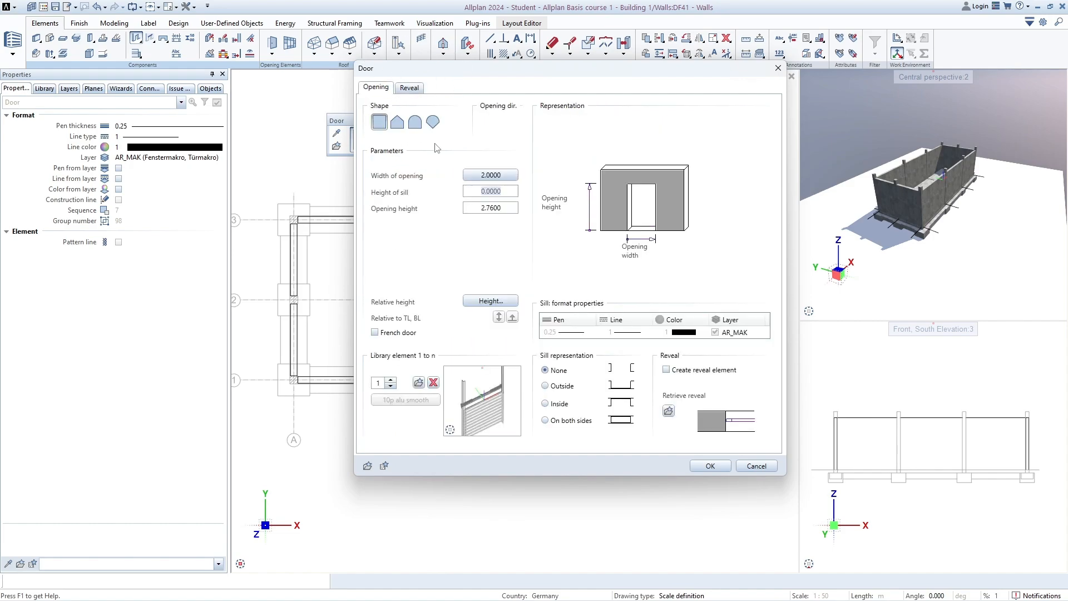
left_click(718, 469)
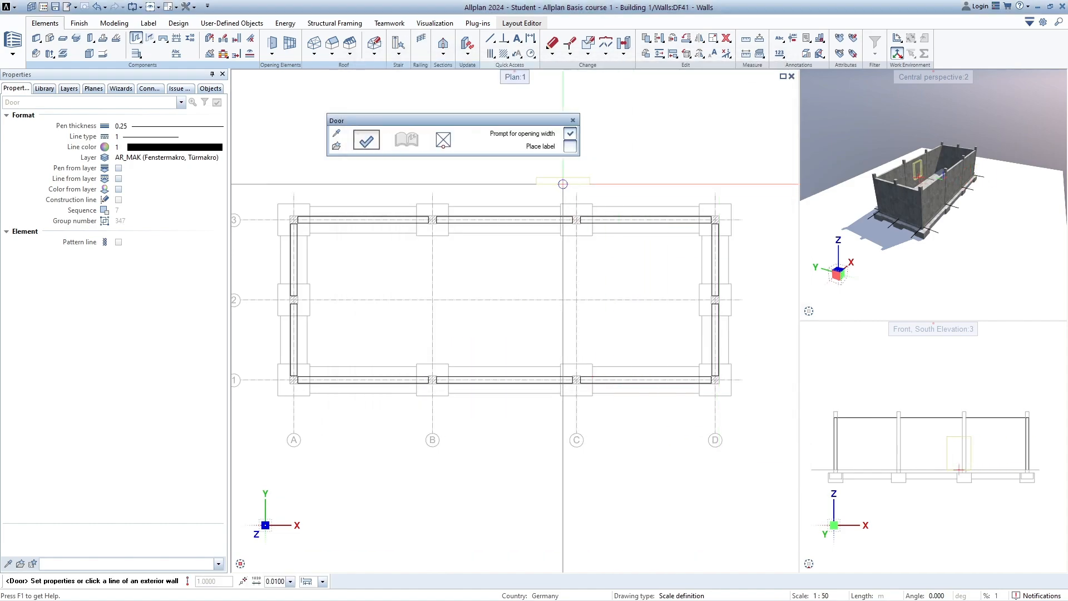
Locate the door opening at the midpoint of the axis 1 wall segment between the columns on axes B and C
left_click_drag(475, 120, 510, 110)
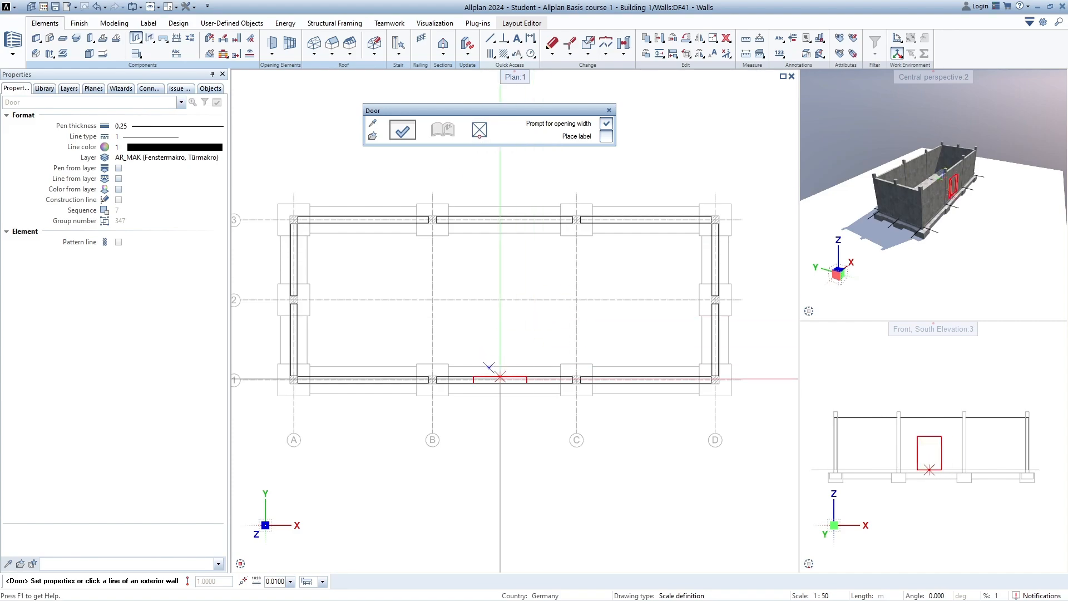
scroll(502, 378, "up", 3)
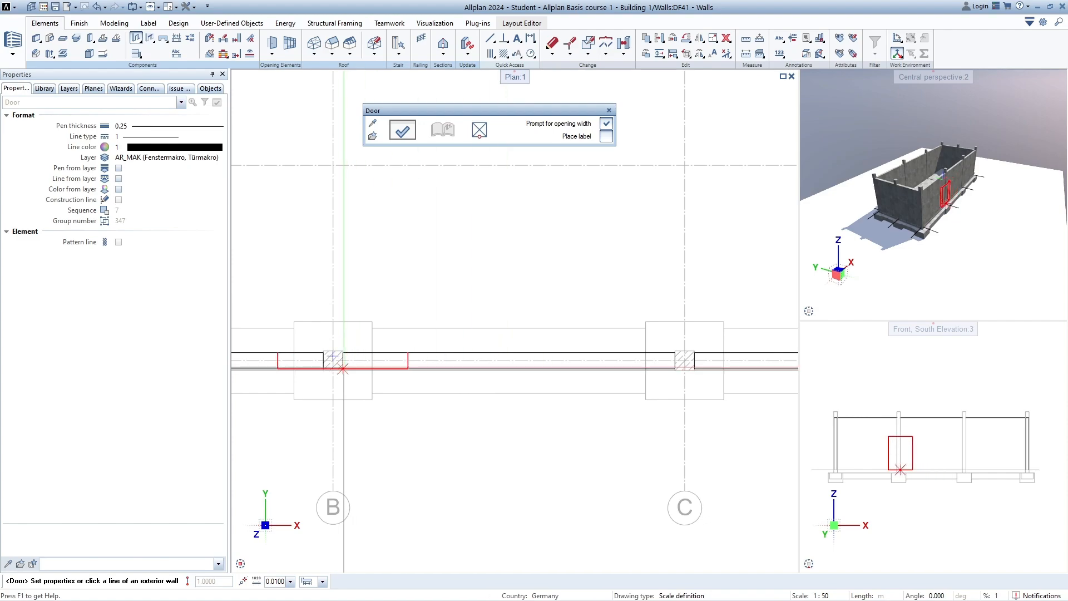
right_click(343, 369)
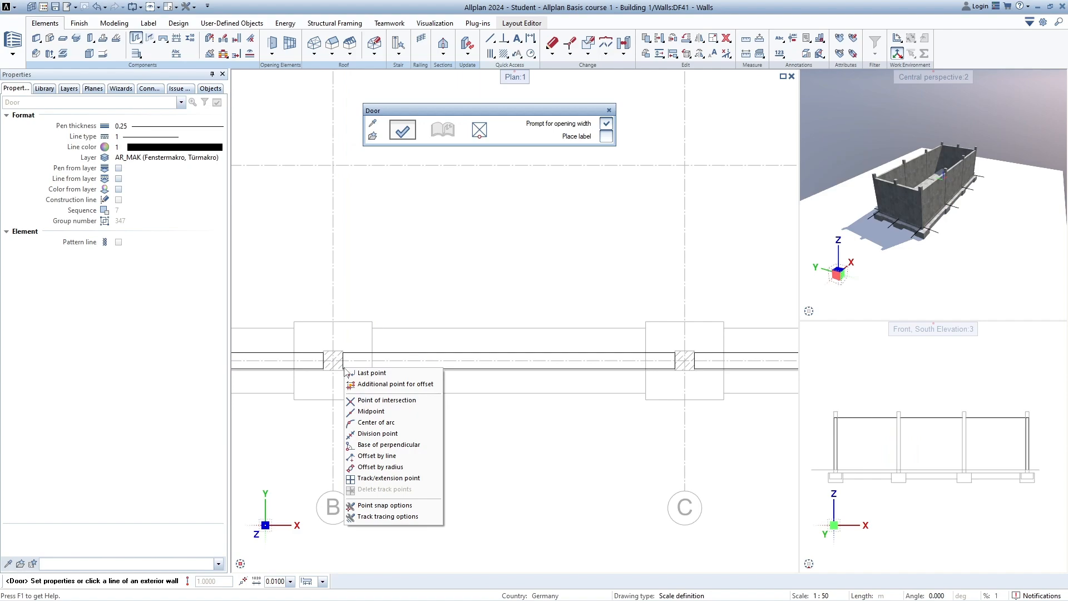
left_click(371, 413)
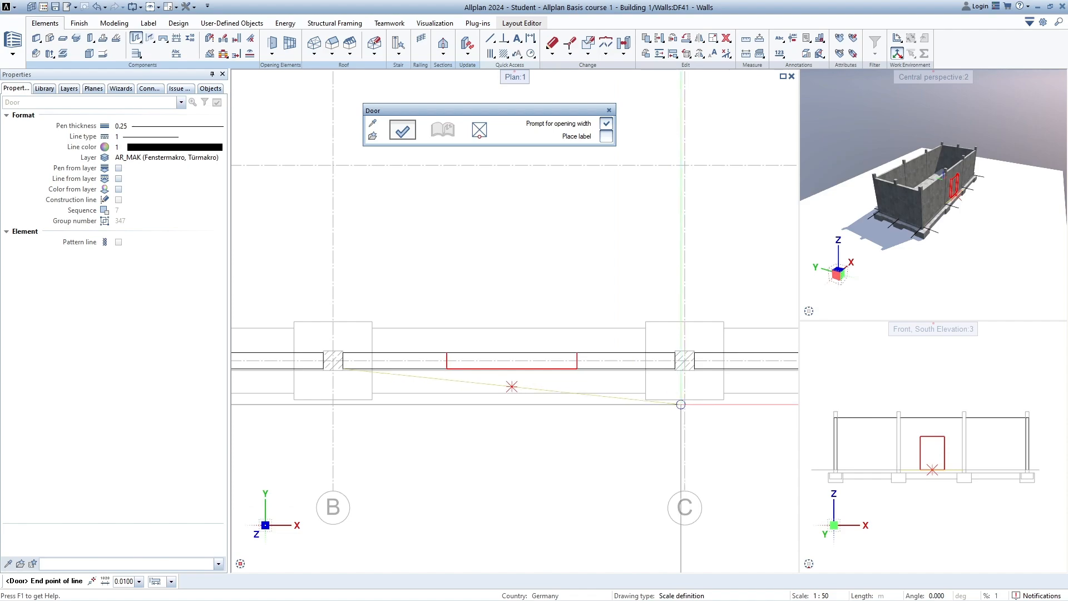
scroll(677, 367, "up", 2)
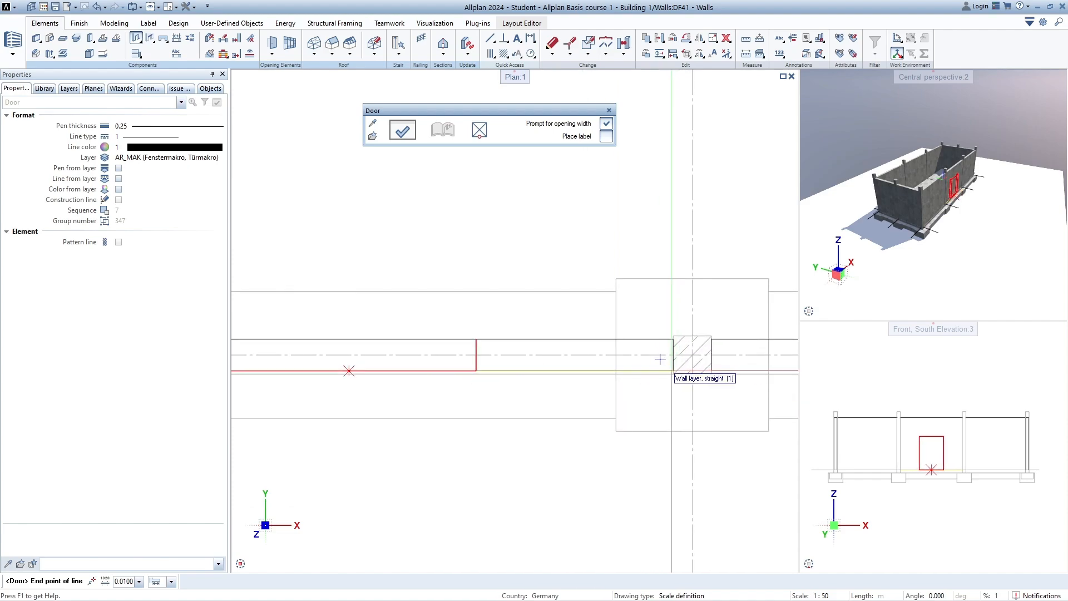
left_click(672, 368)
scroll(641, 369, "down", 3)
scroll(641, 369, "up", 3)
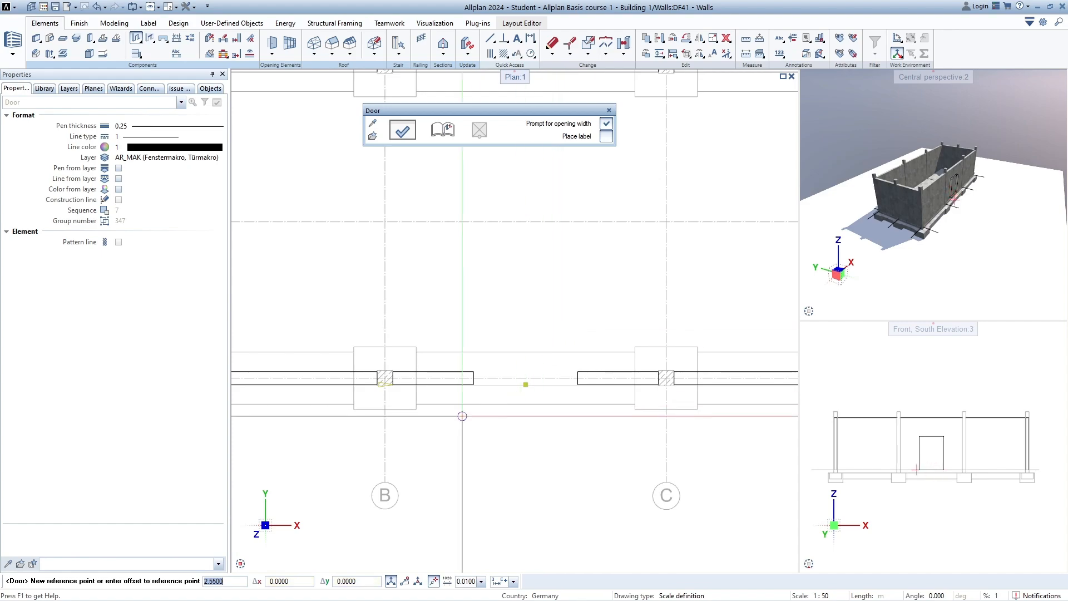
Accept the 2.5500 offset to the reference point and the 2.0000 opening width to insert the garage door
scroll(392, 377, "up", 5)
scroll(392, 376, "up", 5)
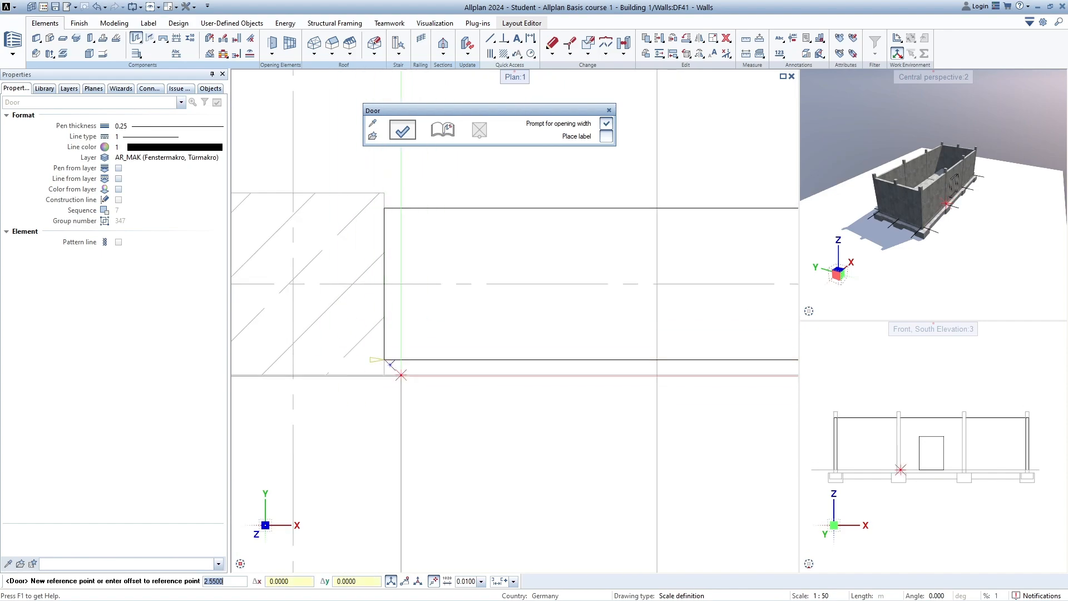
scroll(357, 375, "down", 5)
scroll(357, 375, "down", 2)
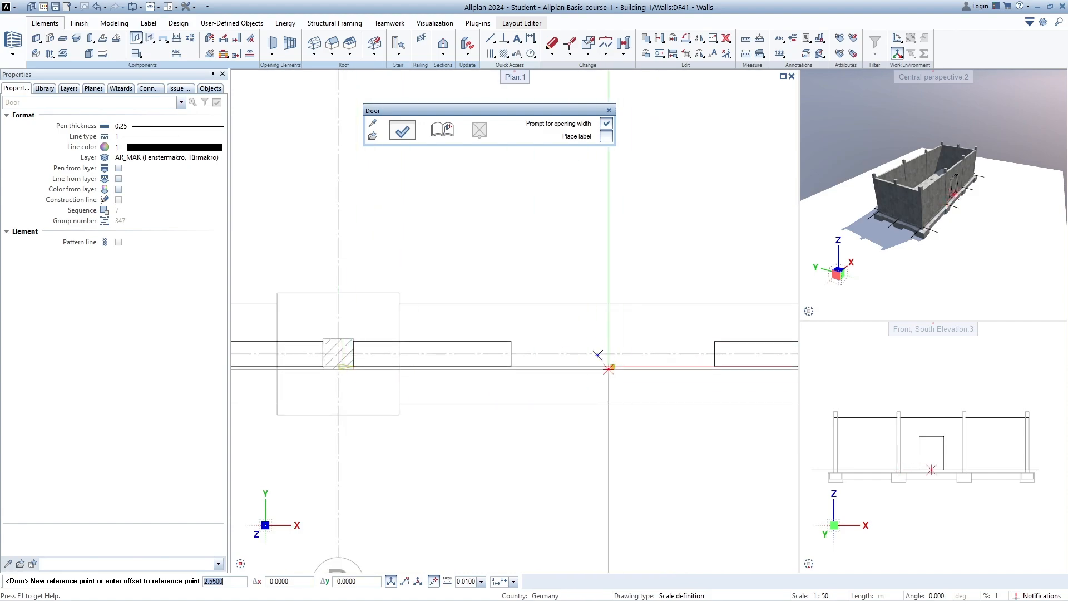
key("Return")
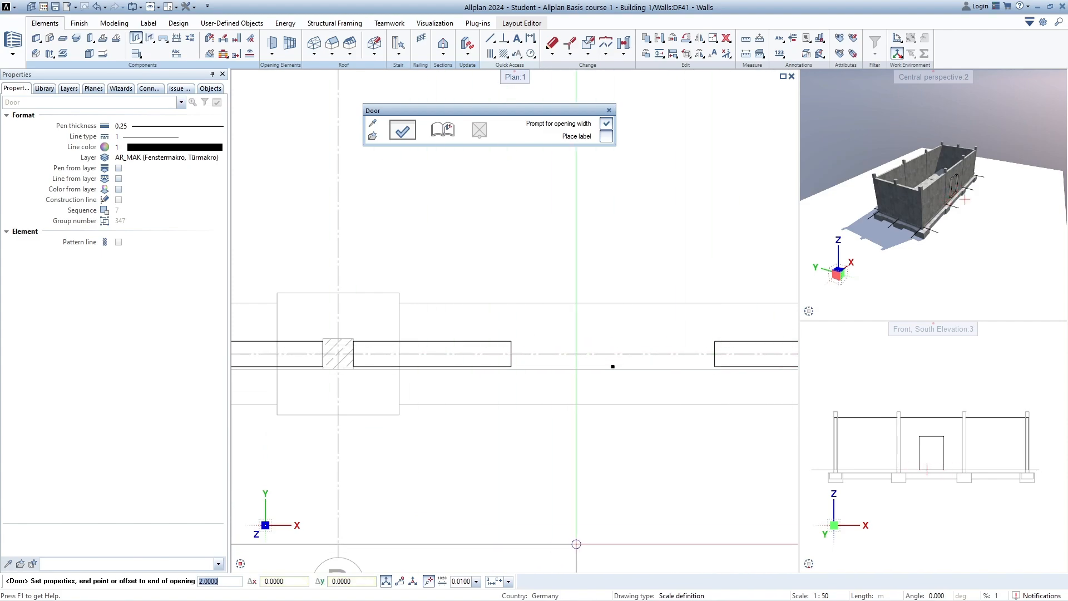
key("Return")
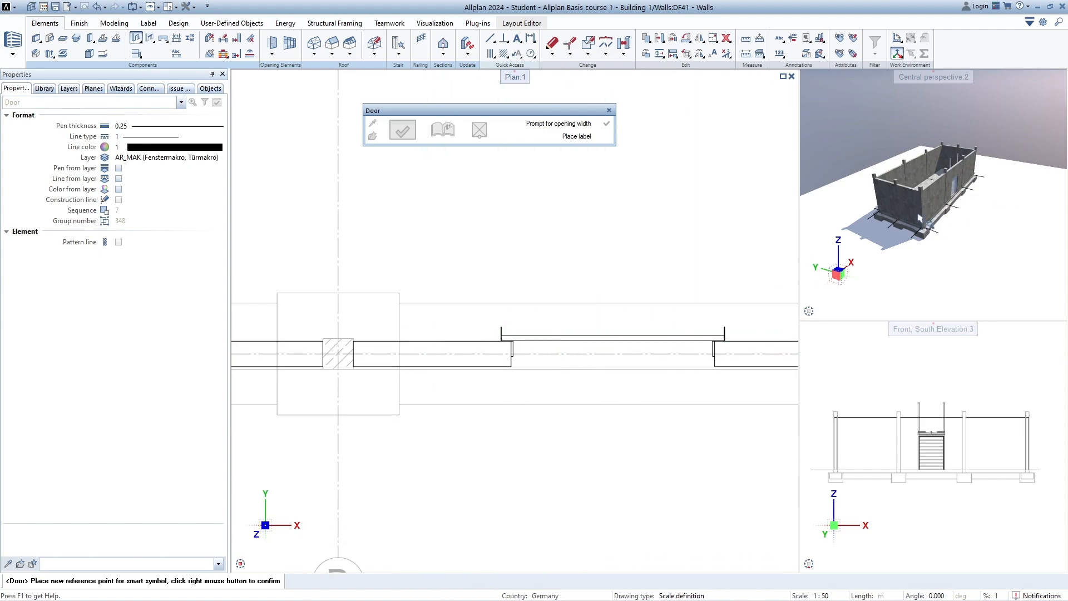
Examine the inserted lifting door in the axis 1 wall from outside in the perspective view
scroll(982, 211, "up", 10)
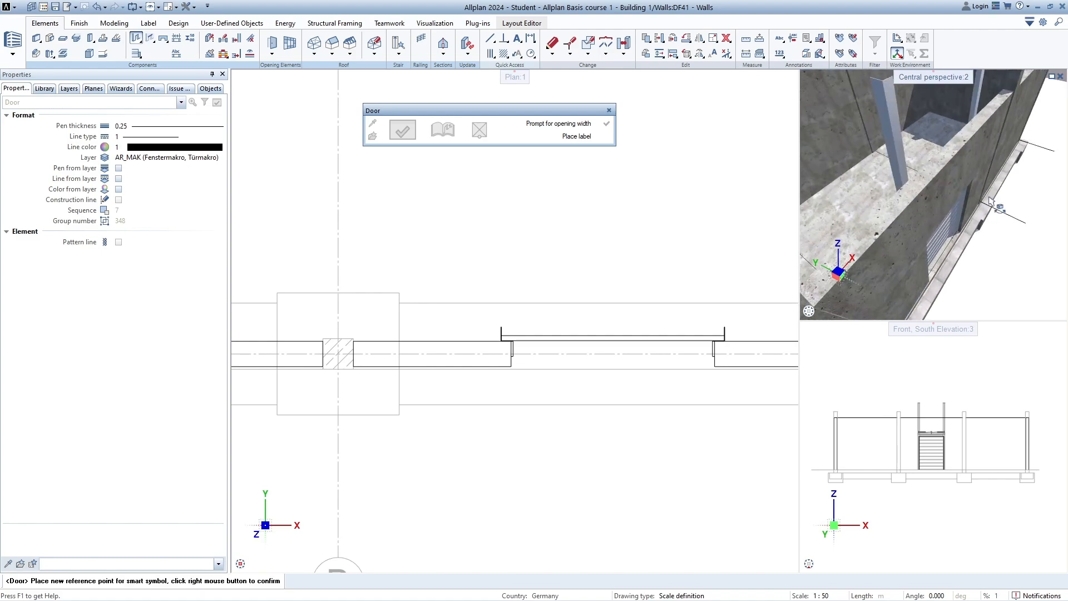
scroll(982, 210, "up", 5)
middle_click_drag(1006, 214, 995, 183)
left_click_drag(996, 183, 987, 211, "ctrl")
mouse_move(987, 212)
middle_mouse_down()
mouse_move(990, 226)
mouse_move(1000, 205)
middle_mouse_up()
left_click_drag(948, 201, 1021, 222, "ctrl")
scroll(992, 227, "down", 3)
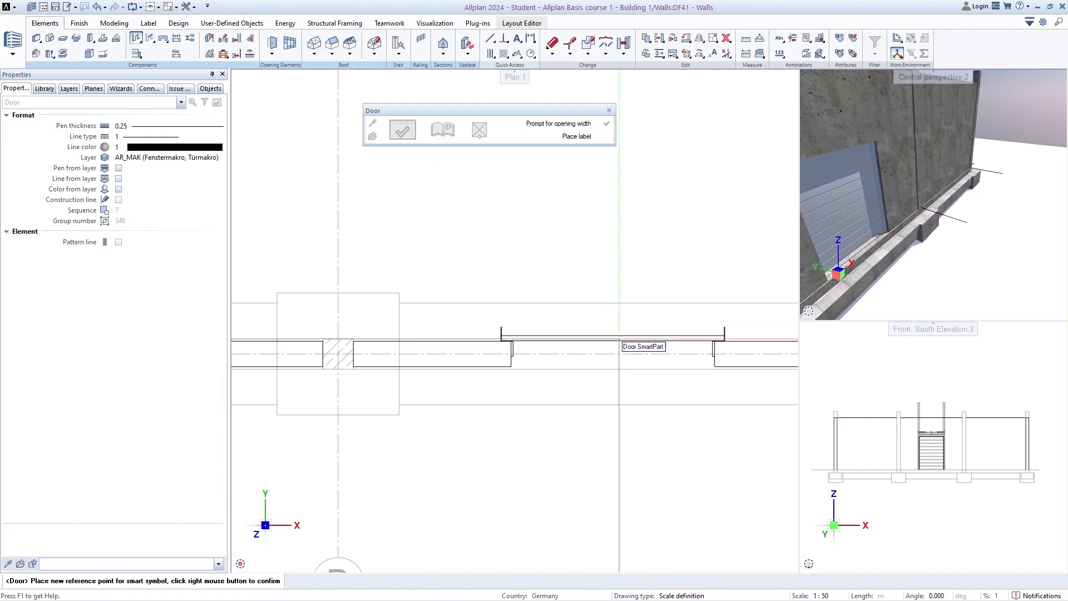
Confirm the door symbol's placement in the plan and end the Door command
scroll(550, 352, "down", 4)
middle_click_drag(589, 369, 524, 362)
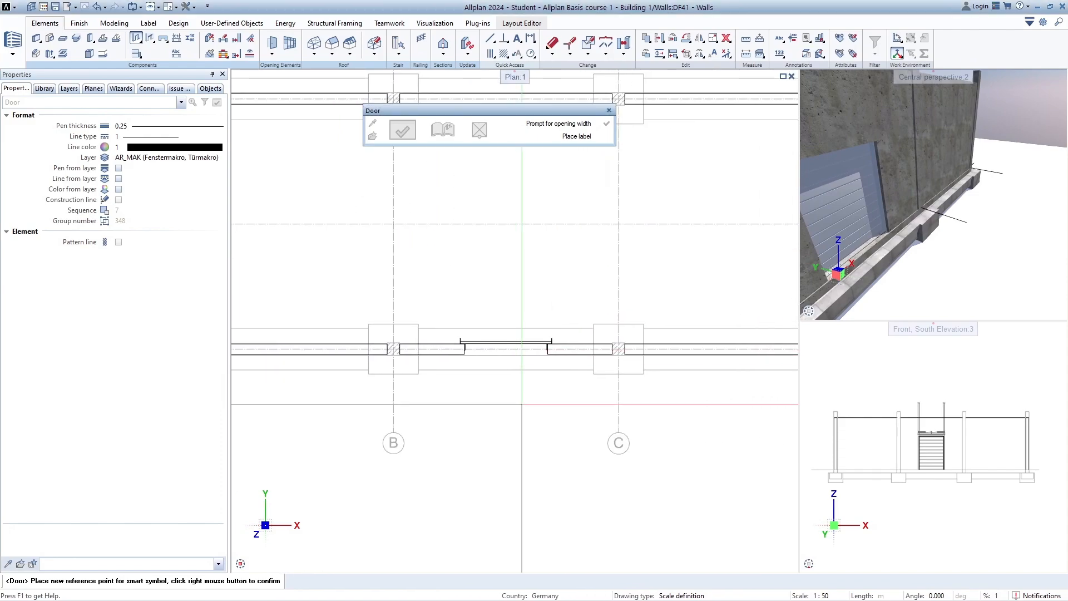
middle_click_drag(569, 425, 562, 433)
scroll(456, 344, "up", 5)
middle_click_drag(517, 369, 476, 370)
right_click(476, 370)
key("Escape")
scroll(525, 397, "down", 5)
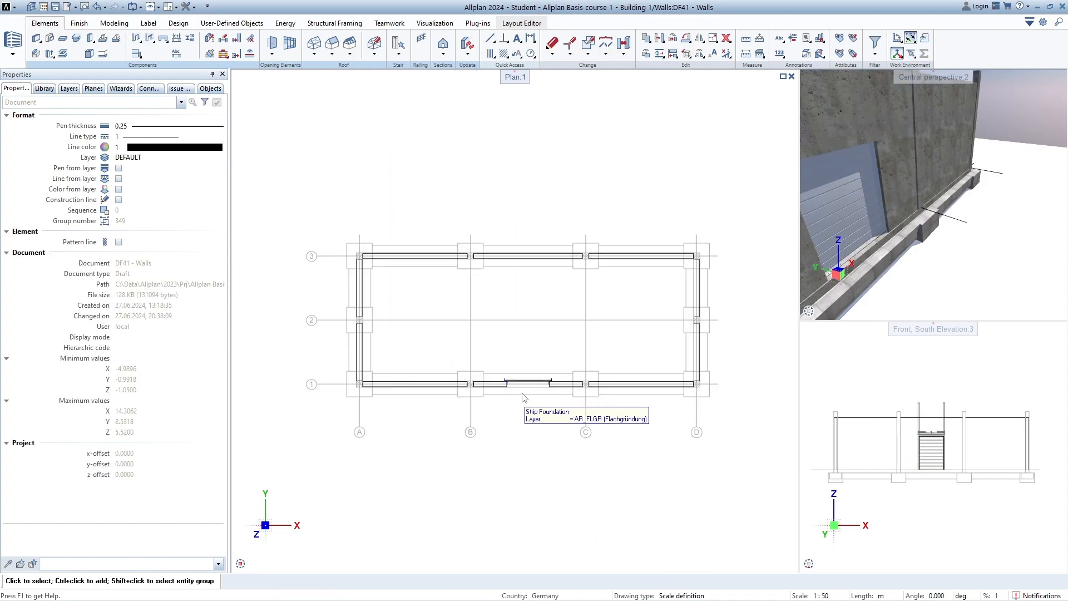
Open the door opening's properties for review and close them without changes
left_click(517, 383)
scroll(515, 384, "up", 5)
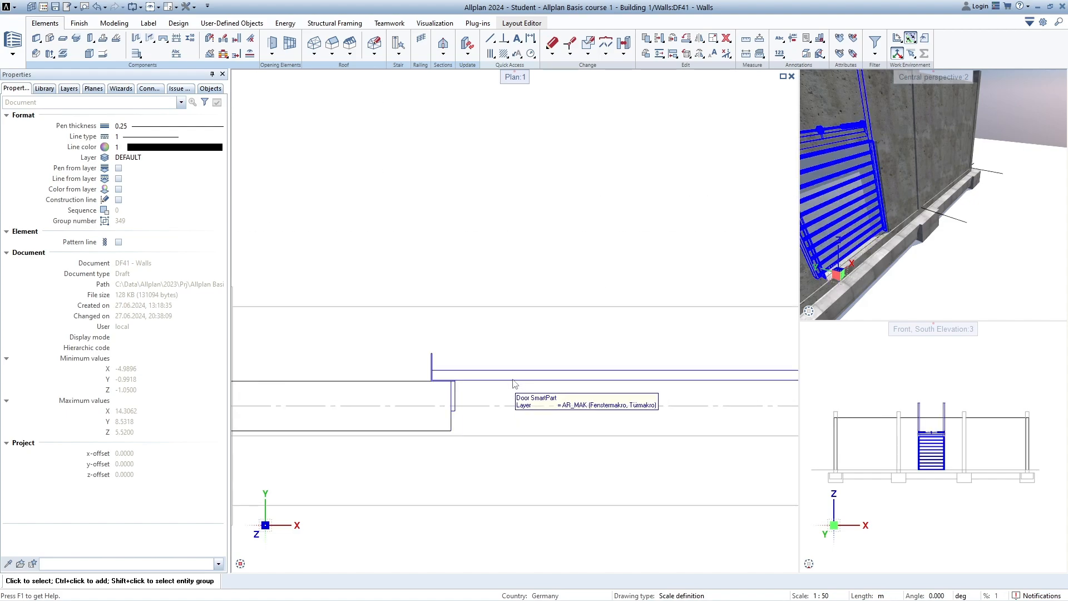
scroll(412, 420, "down", 4)
scroll(521, 411, "up", 5)
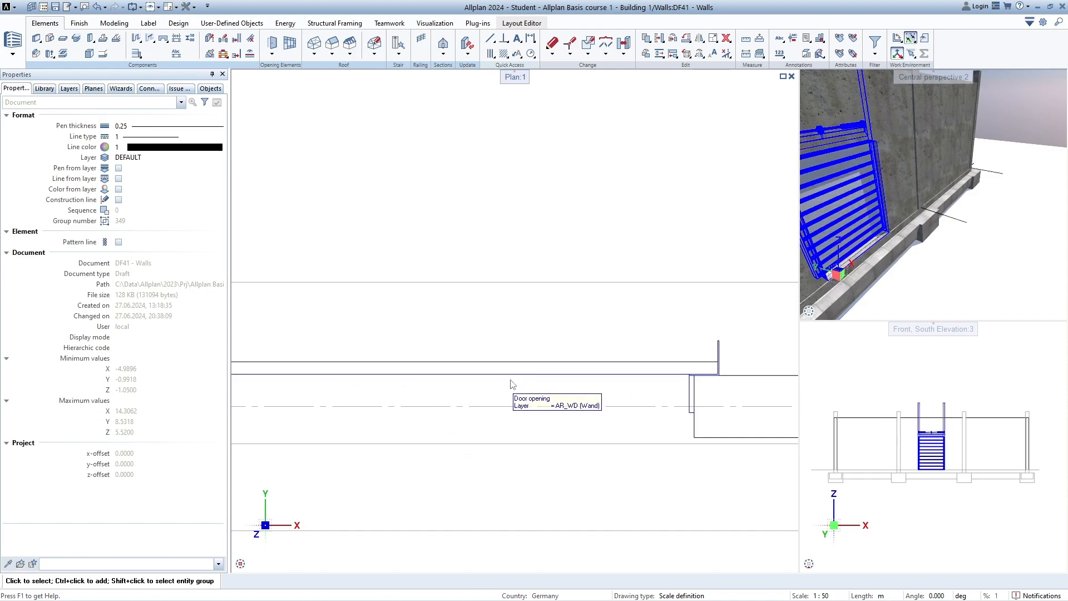
double_click(510, 384)
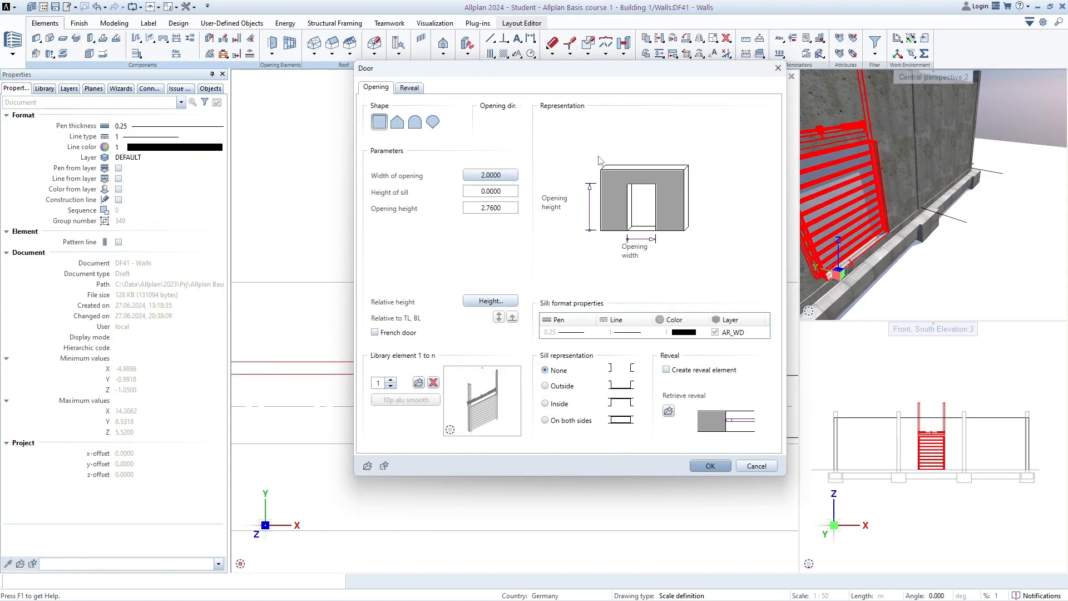
key("Return")
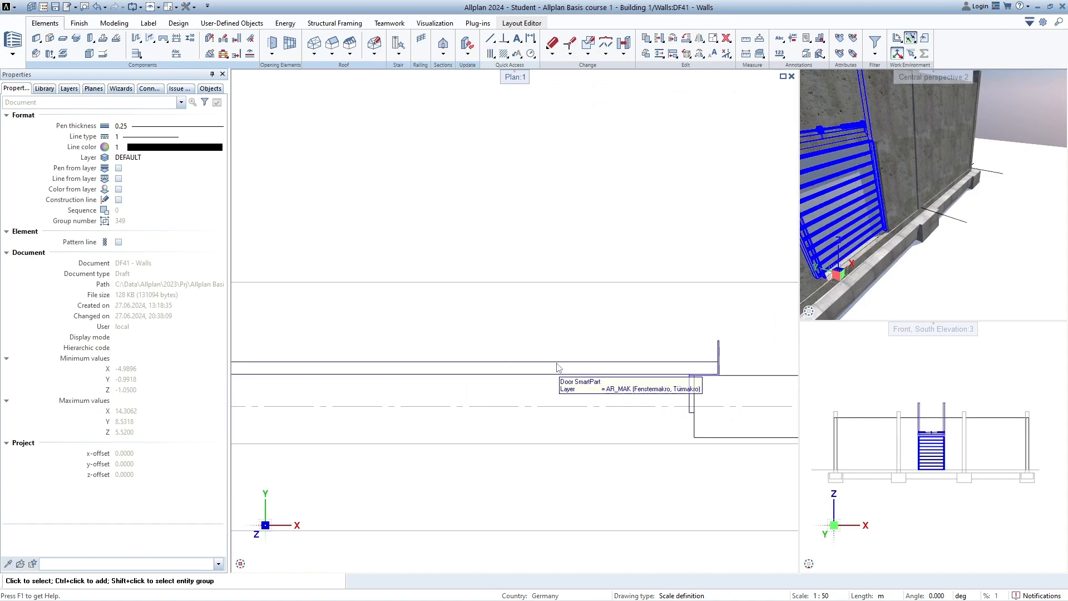
Set the lifting door's Opened by % value to 40 and inspect the door in the perspective view
double_click(558, 367)
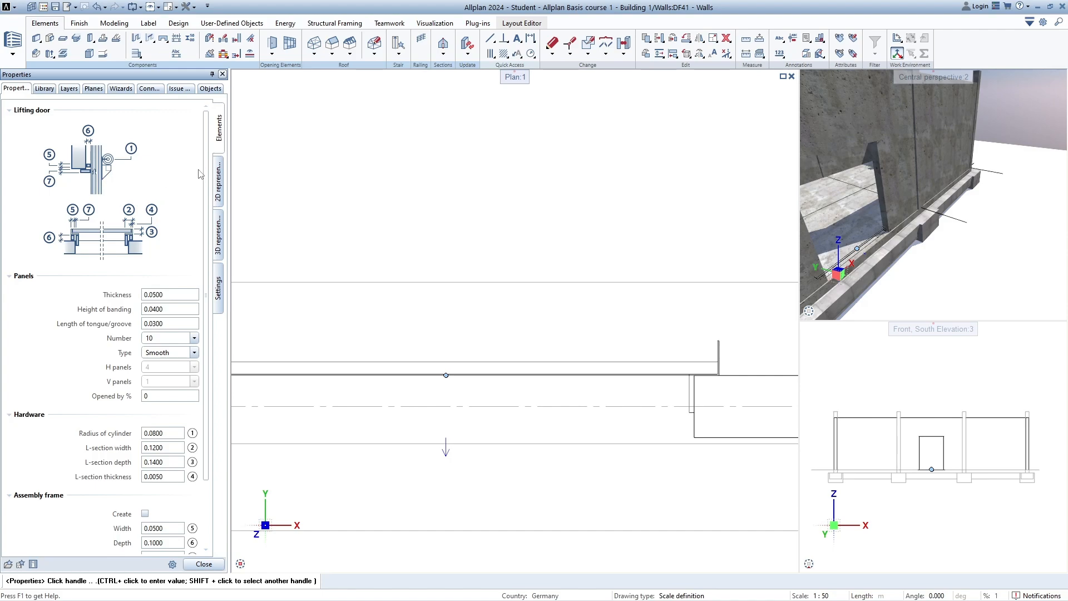
scroll(209, 167, "down", 4)
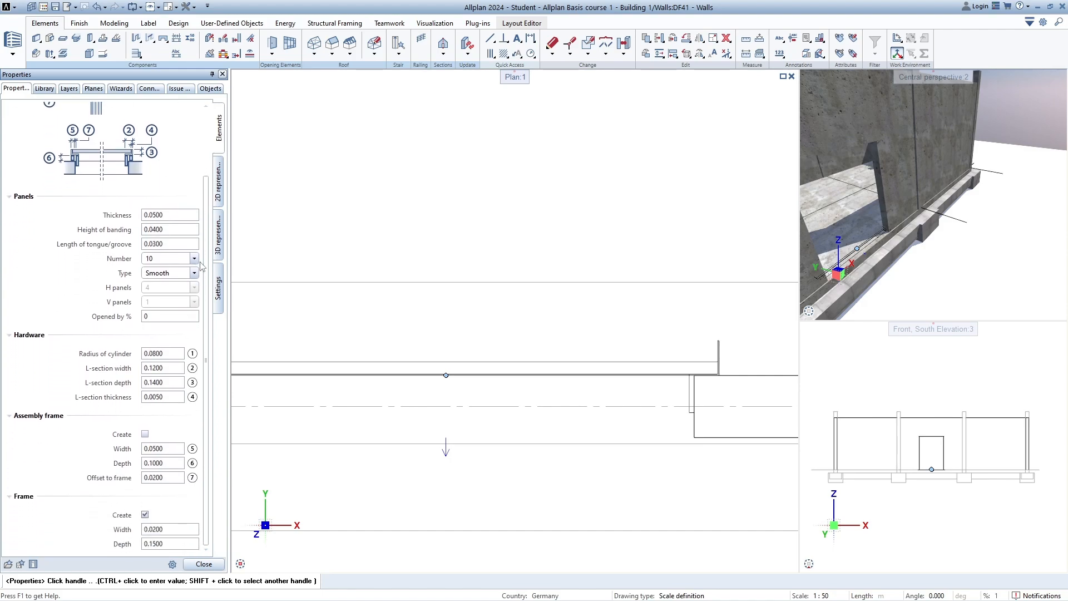
scroll(207, 154, "up", 4)
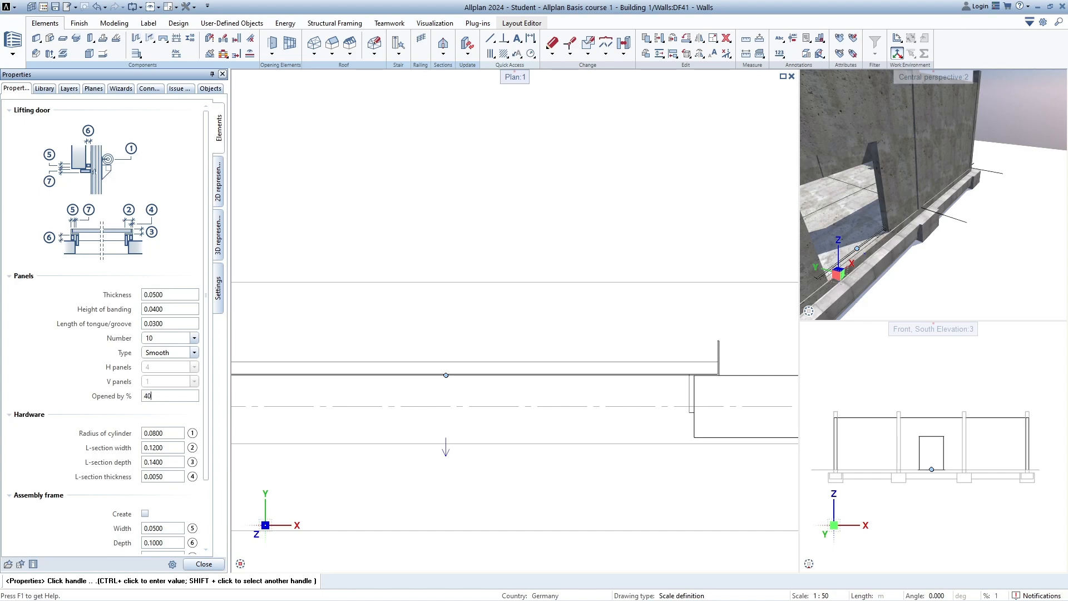
key("Tab")
left_click(203, 564)
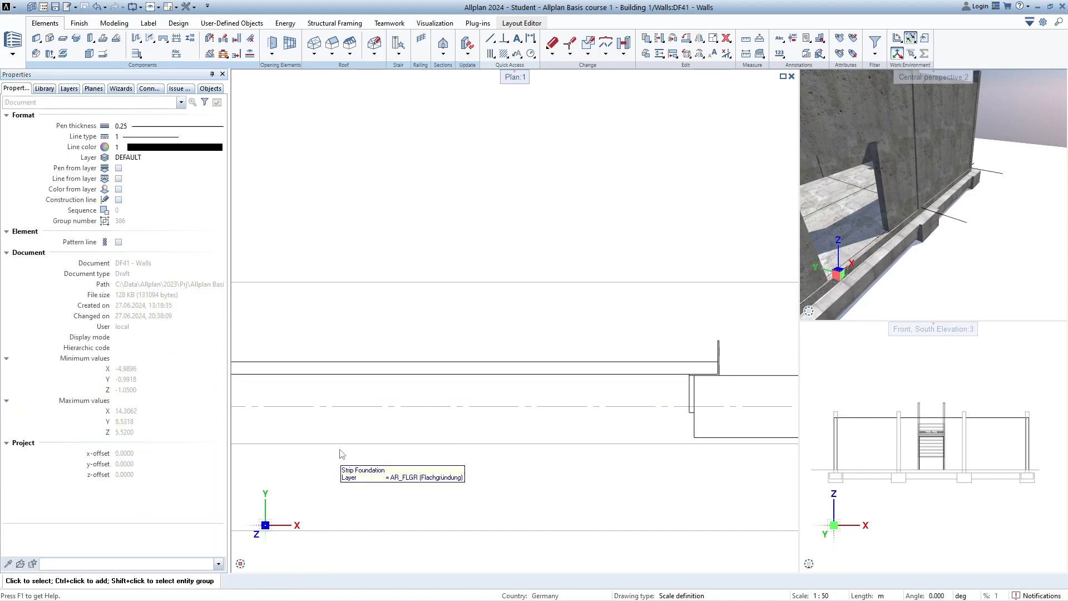
middle_click_drag(922, 217, 1002, 242)
middle_click_drag(874, 245, 990, 228)
left_click_drag(968, 228, 945, 225)
middle_click_drag(952, 225, 924, 214)
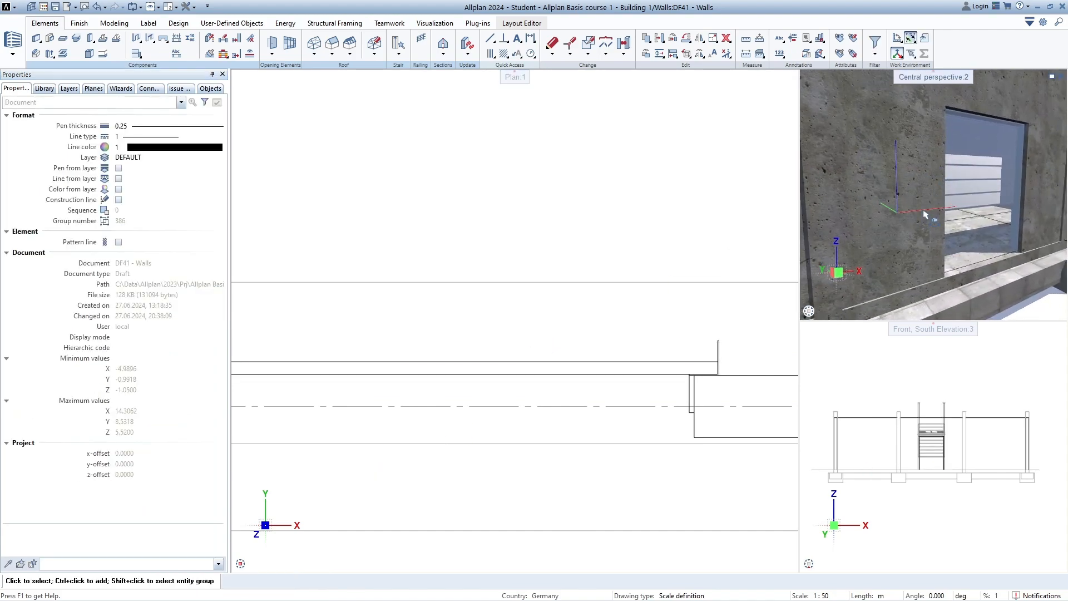
middle_click_drag(993, 183, 1008, 186)
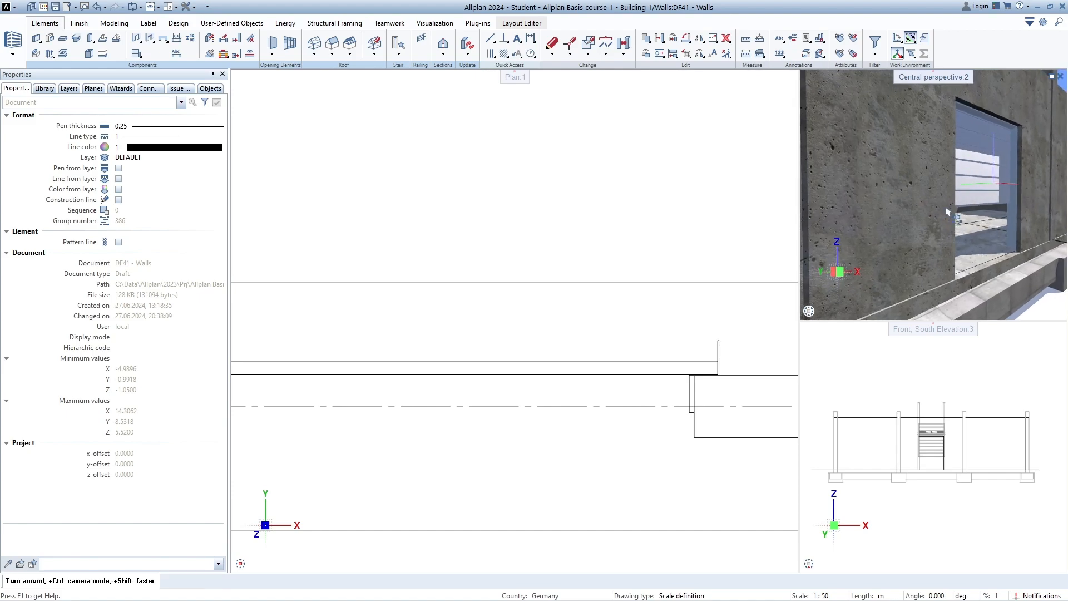
Reopen the lifting door's SmartPart properties and set its Opened by % value to 0
double_click(579, 367)
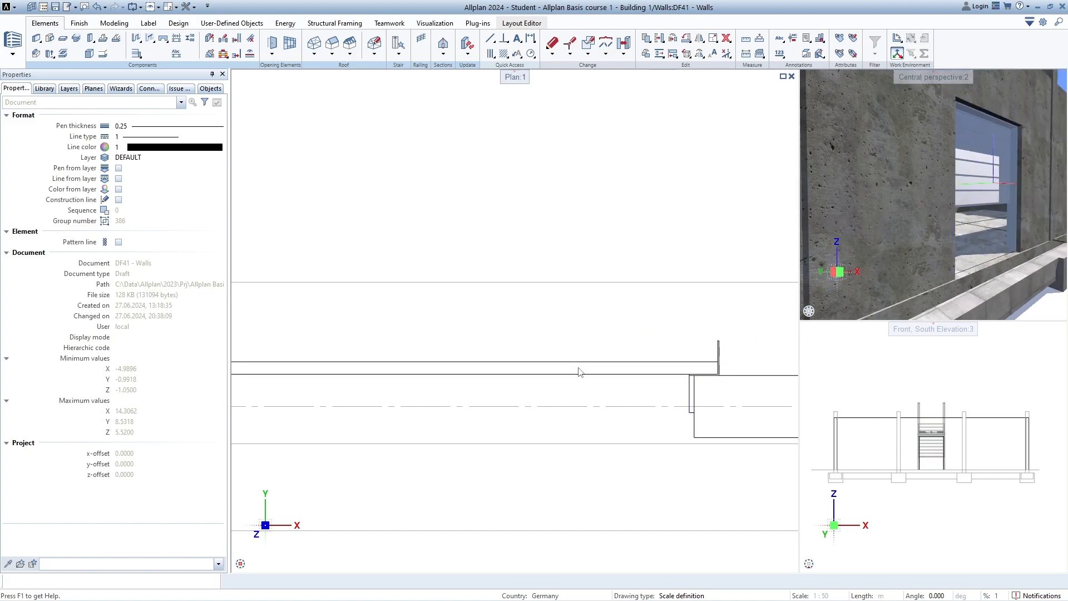
key("Escape")
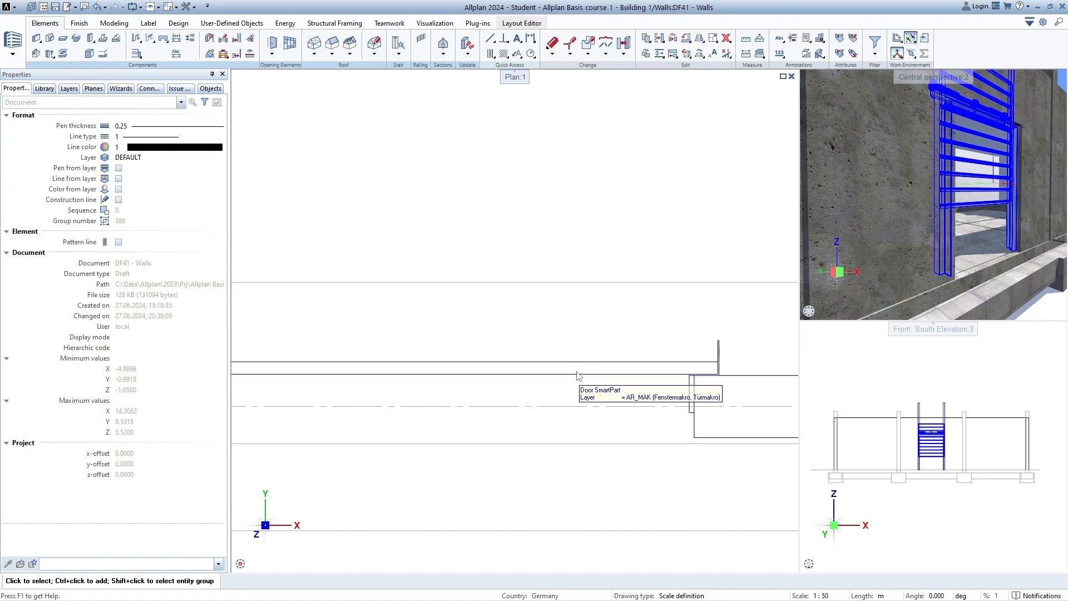
left_click(590, 371)
key("Delete")
double_click(586, 380)
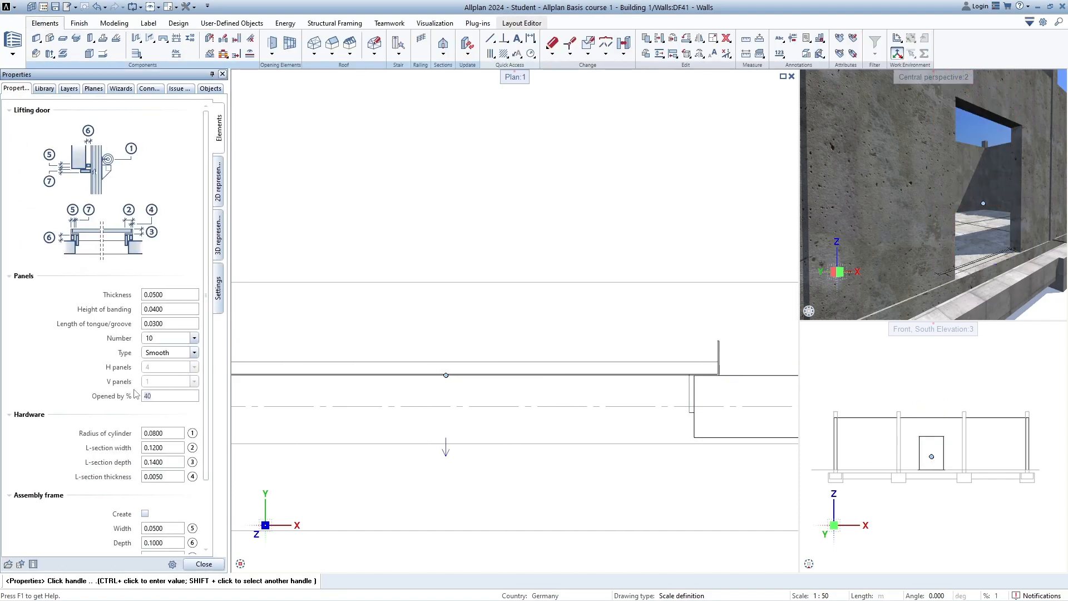
type("0")
Review the lifting door's 2D representation, 3D representation and offset settings, and close its properties
left_click(219, 184)
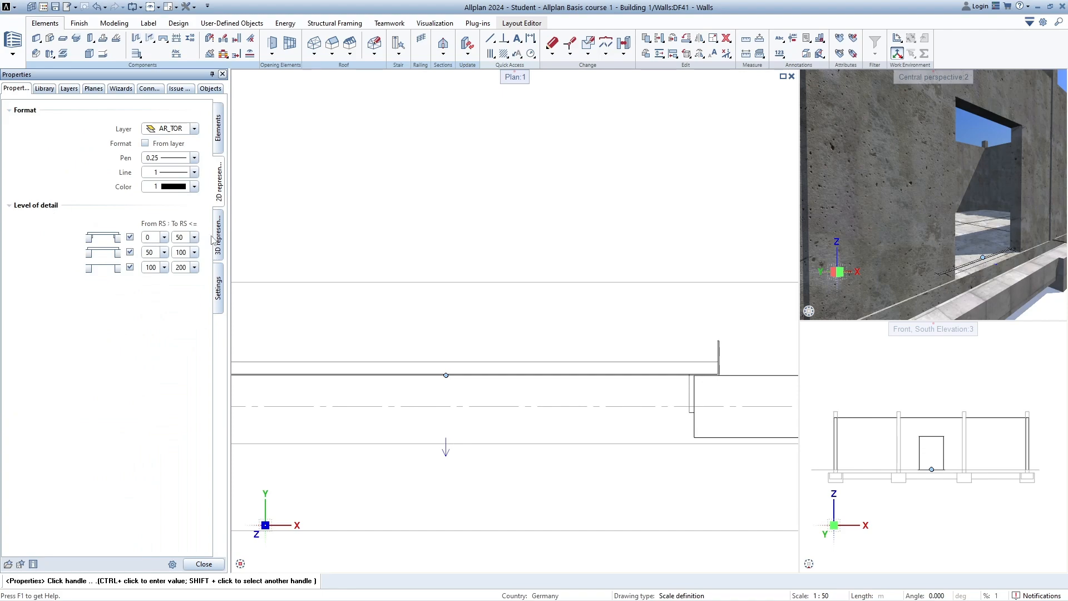
left_click_drag(139, 238, 111, 237)
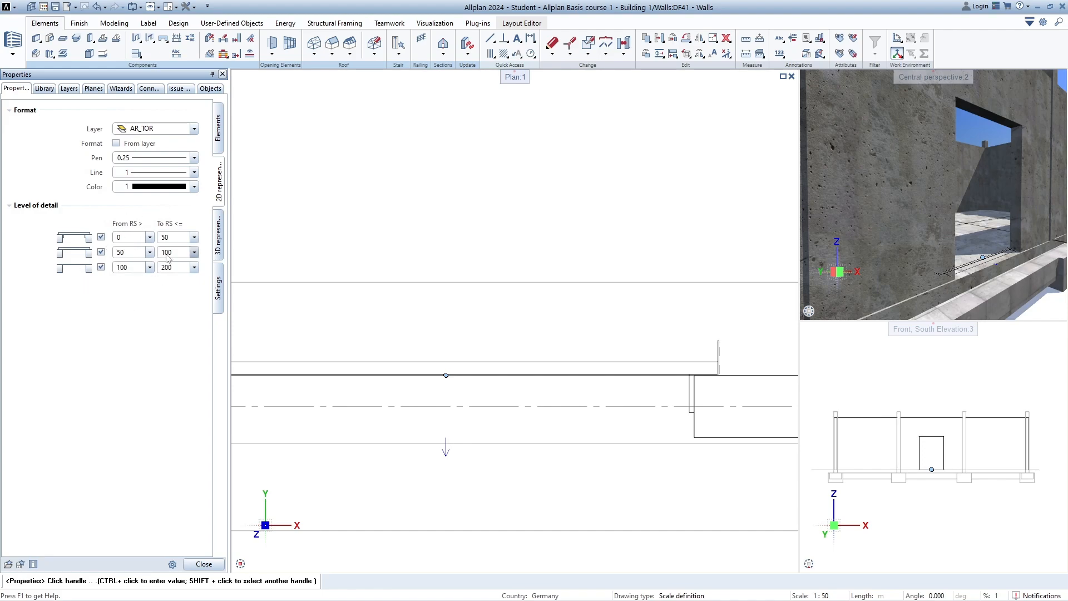
left_click(219, 242)
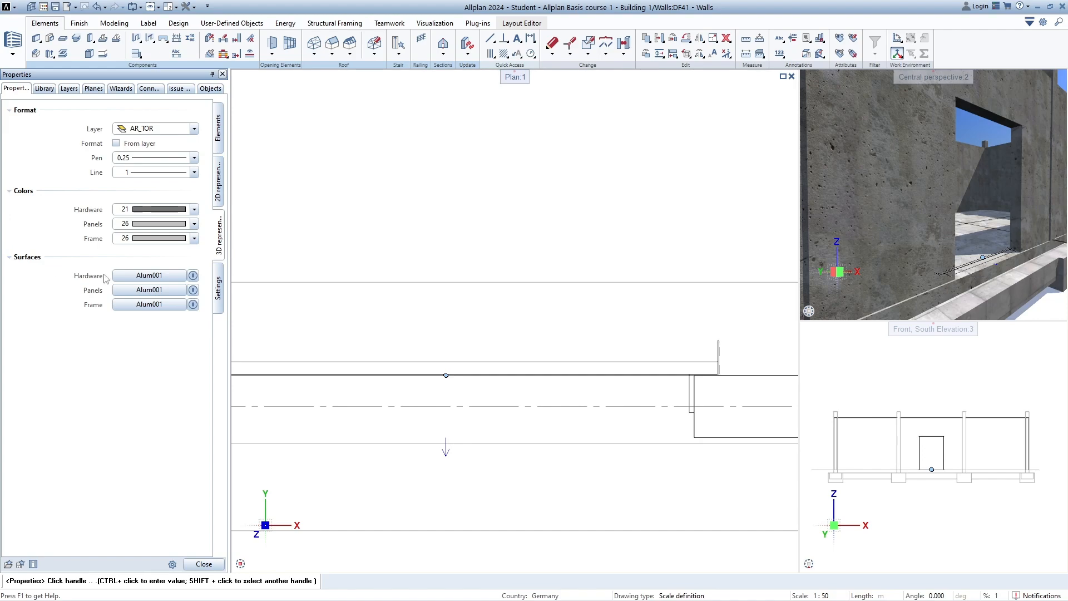
left_click(218, 295)
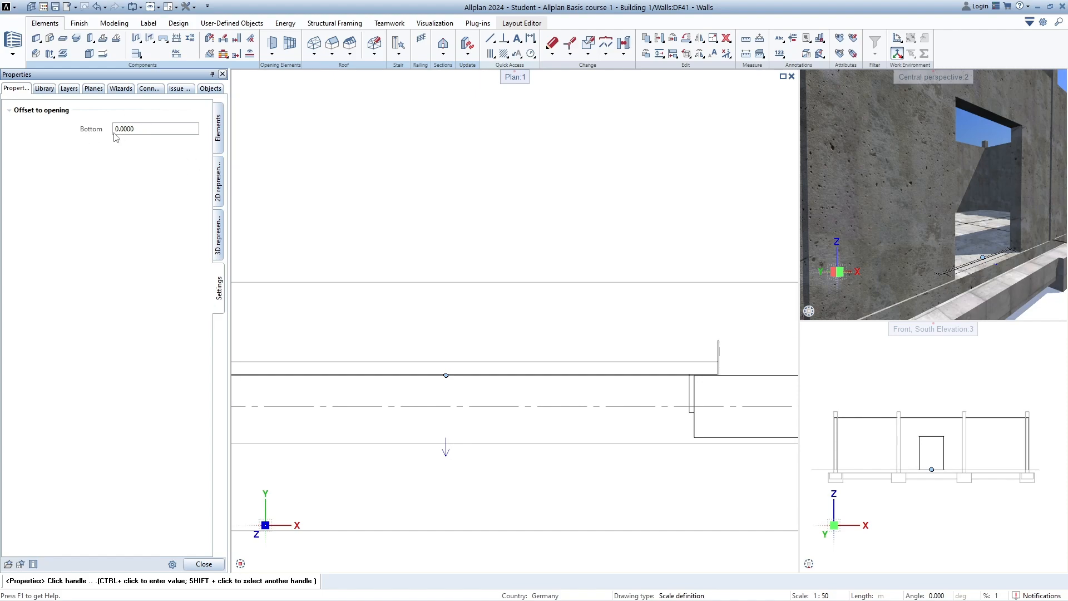
left_click(219, 128)
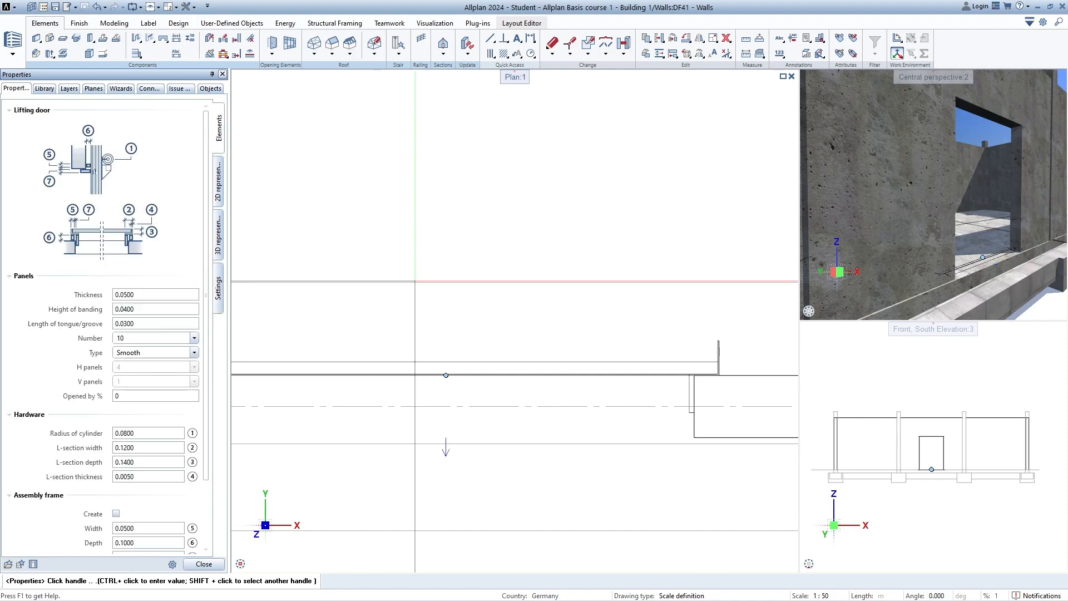
scroll(448, 276, "down", 8)
key("Escape")
key("Escape")
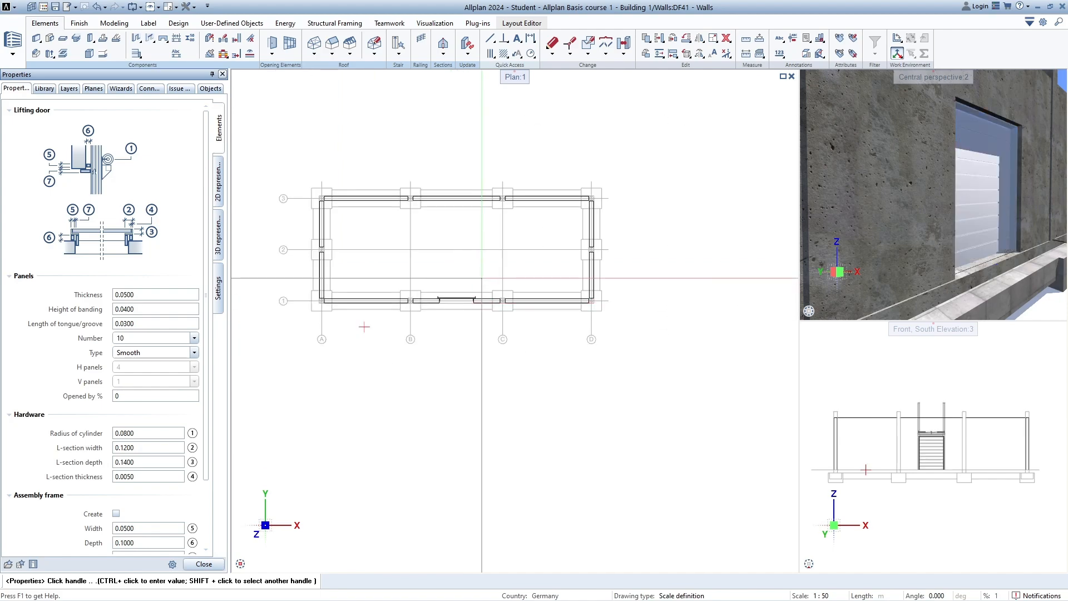
Widen the perspective and elevation viewports and examine the whole building with its garage door from above
scroll(891, 225, "down", 5)
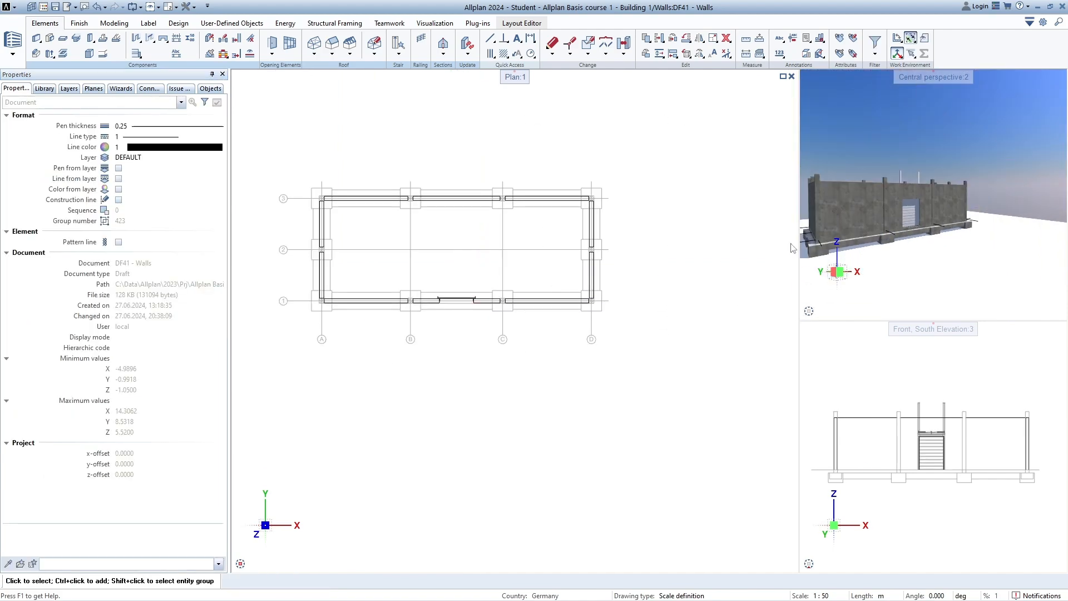
left_click_drag(799, 253, 666, 253)
middle_click_drag(777, 227, 813, 229)
scroll(816, 228, "down", 2)
left_click_drag(817, 229, 850, 259, "ctrl")
left_click_drag(826, 184, 921, 239, "ctrl")
middle_click_drag(878, 243, 870, 218)
left_click_drag(849, 205, 850, 154, "ctrl")
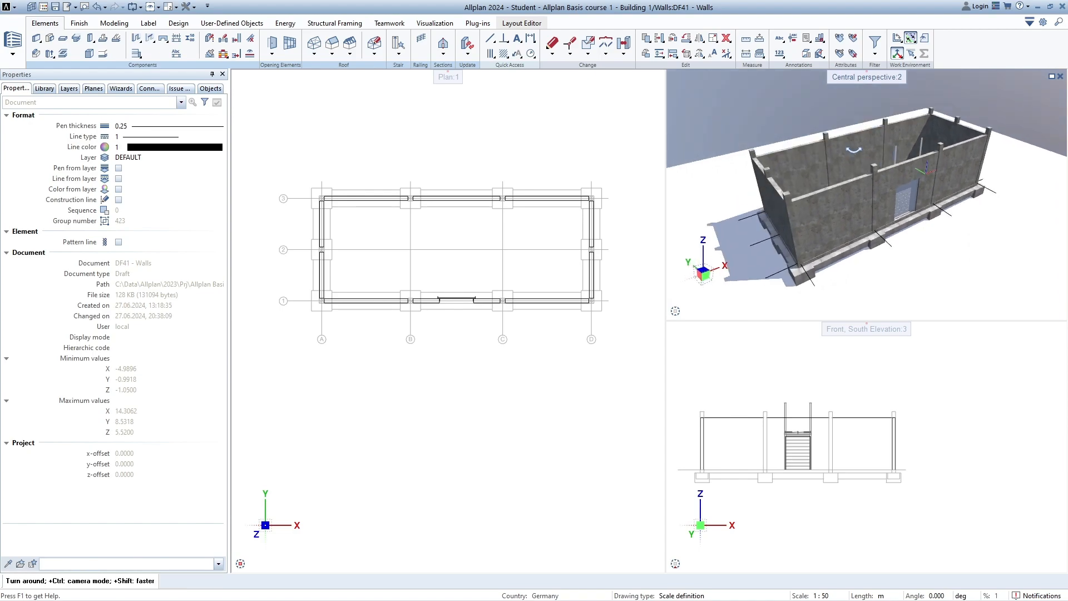
left_click_drag(848, 216, 862, 179)
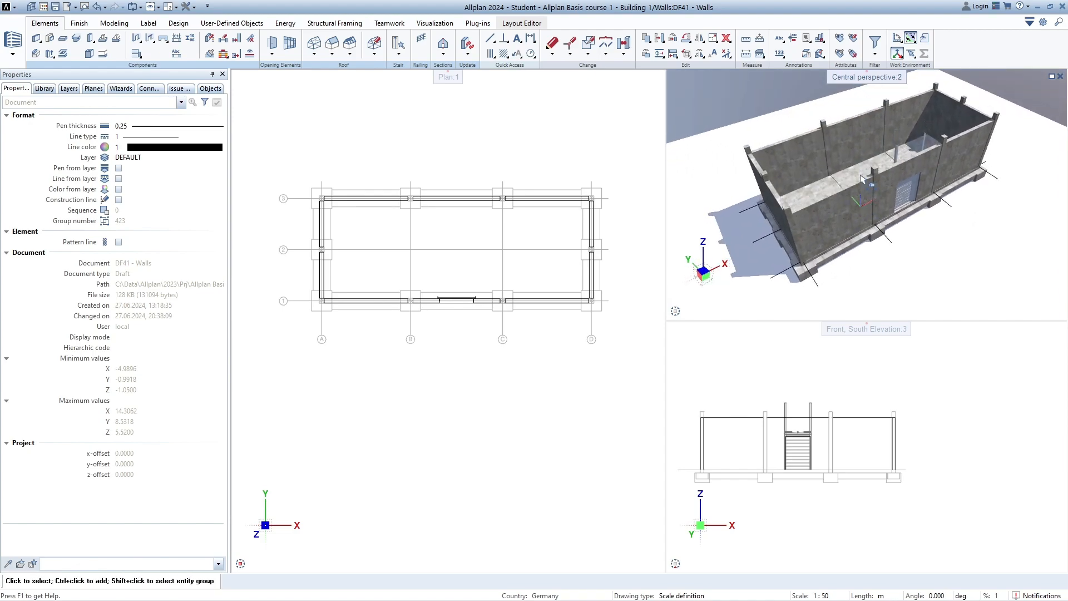